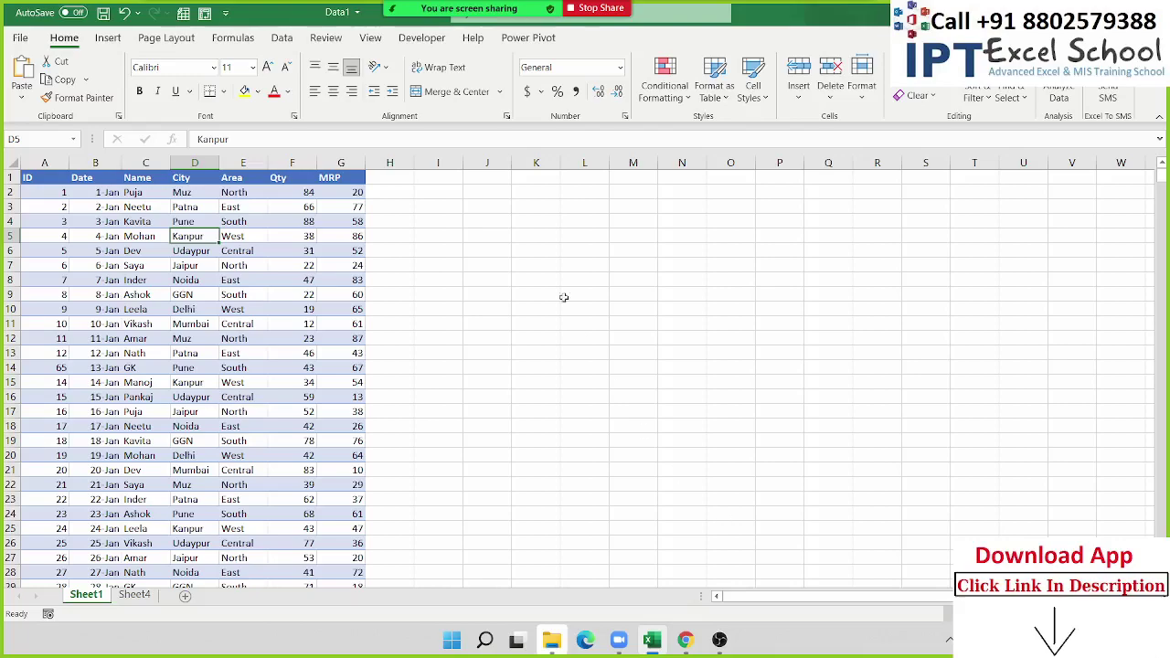
- Copy the Name, City, Area and Qty columns on Sheet1
left_click(469, 253)
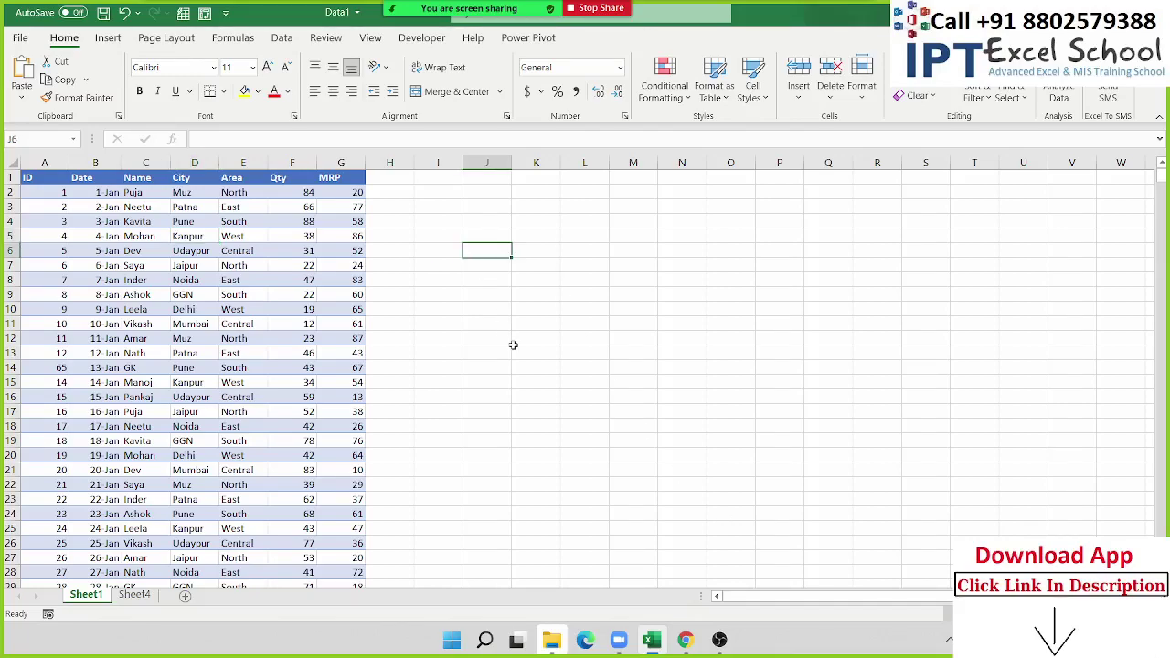
scroll(512, 342, "down", 1)
scroll(513, 344, "up", 3, "ctrl")
scroll(513, 345, "down", 2, "ctrl")
scroll(513, 345, "down", 1, "ctrl")
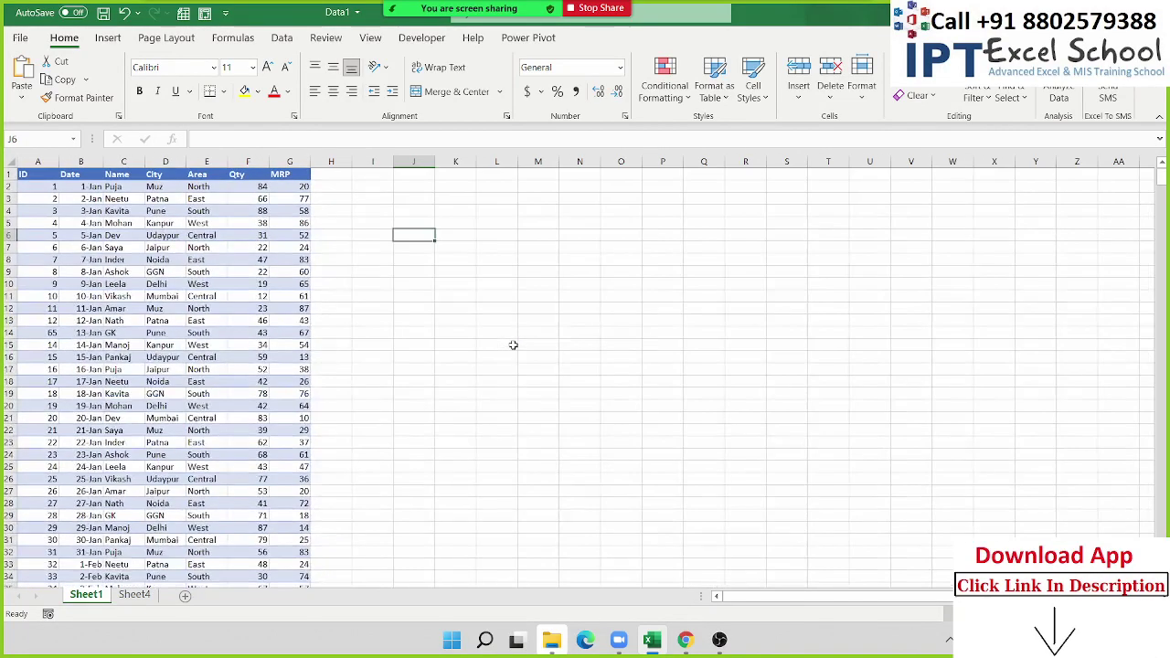
scroll(513, 345, "down", 1)
scroll(513, 345, "down", 1)
scroll(513, 345, "up", 2)
scroll(513, 345, "up", 2, "ctrl")
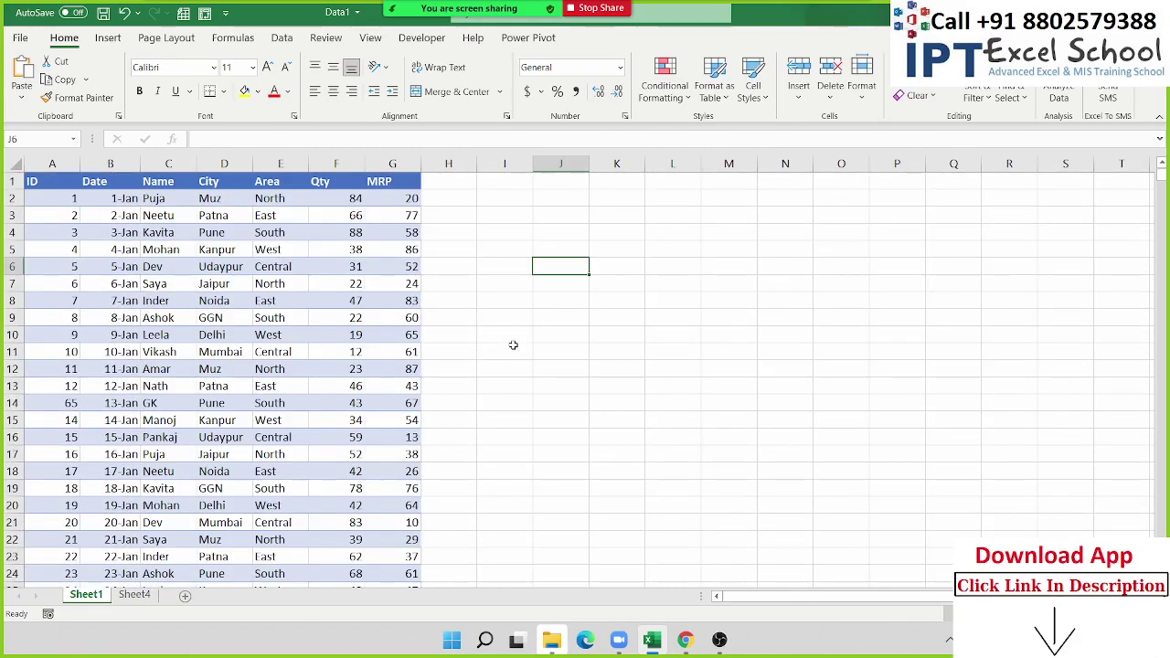
scroll(513, 345, "down", 1, "ctrl")
scroll(513, 344, "down", 1)
scroll(513, 344, "up", 1)
scroll(513, 344, "up", 1, "ctrl")
scroll(513, 345, "down", 1, "ctrl")
scroll(513, 345, "up", 1, "ctrl")
left_click(187, 183)
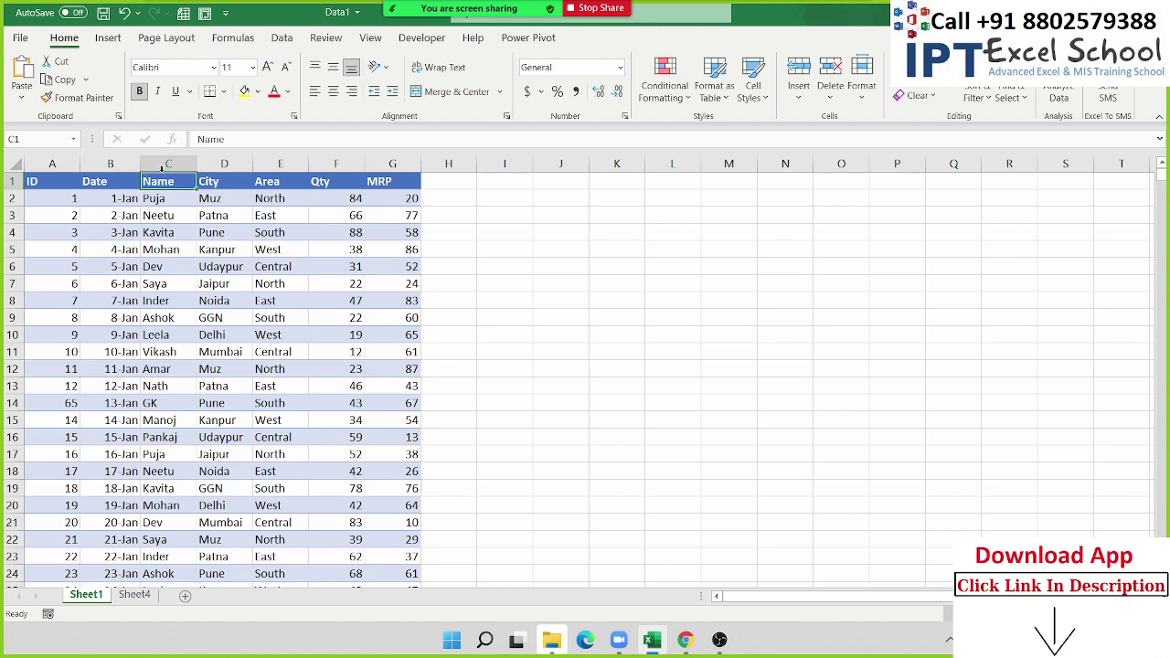
left_click_drag(161, 169, 335, 164)
key("ctrl+c")
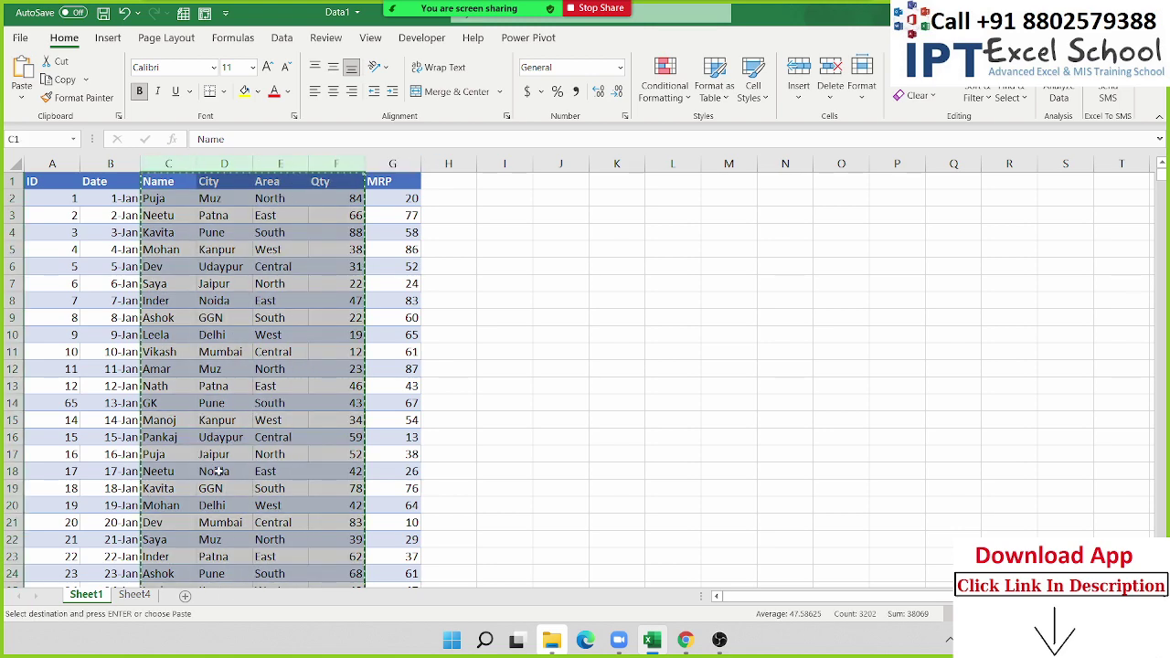
- Paste the copied columns into A1 of Sheet4
left_click(134, 595)
key("ctrl+v")
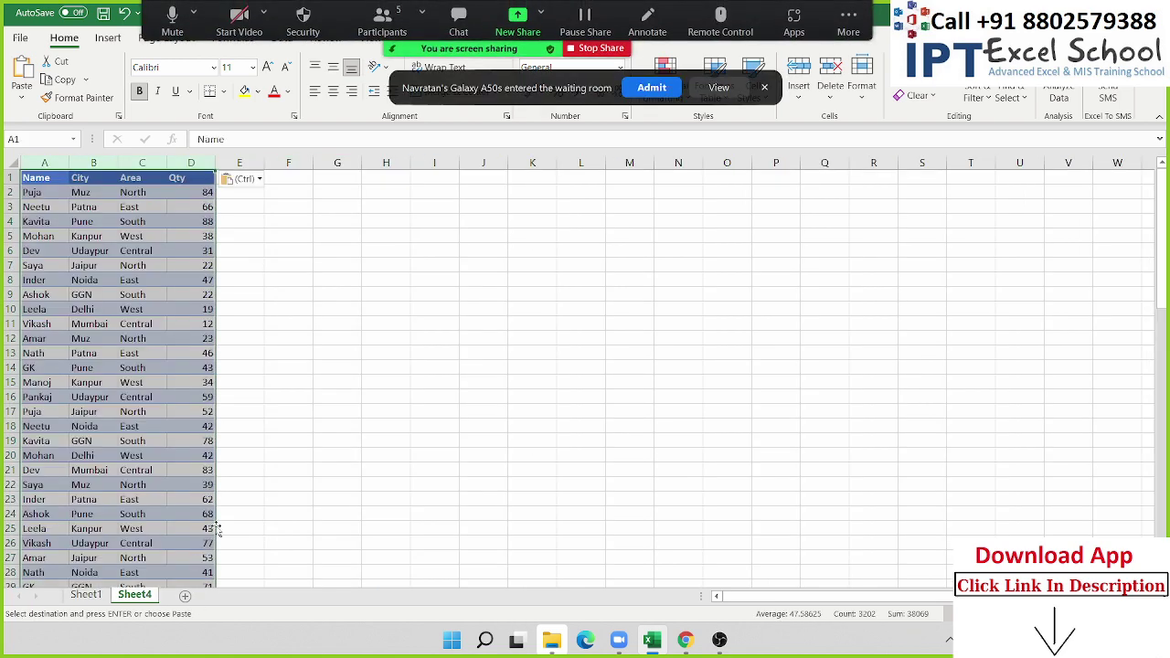
left_click(641, 88)
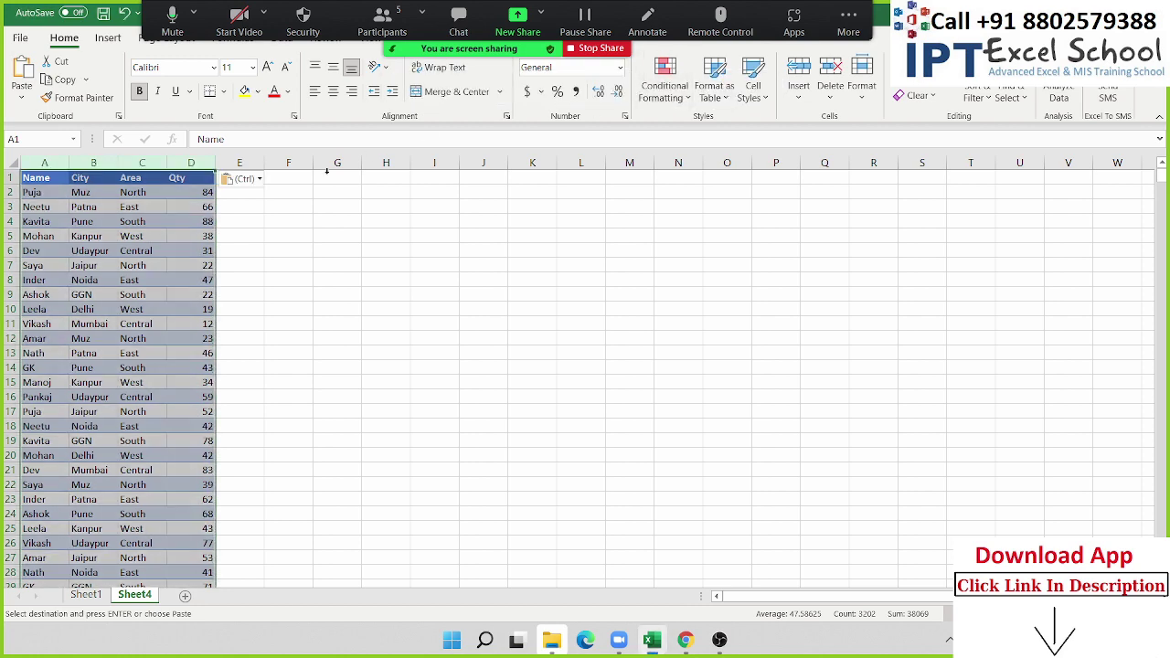
left_click(221, 211)
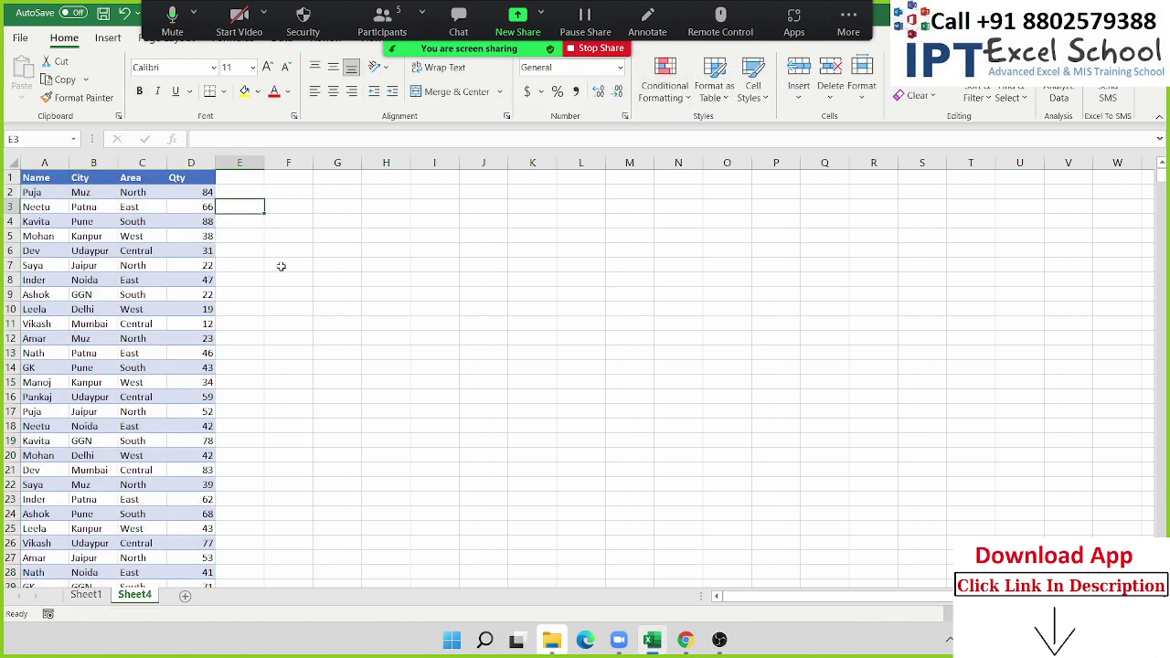
- Enter the lookup name in cell G3
scroll(281, 266, "up", 5, "ctrl")
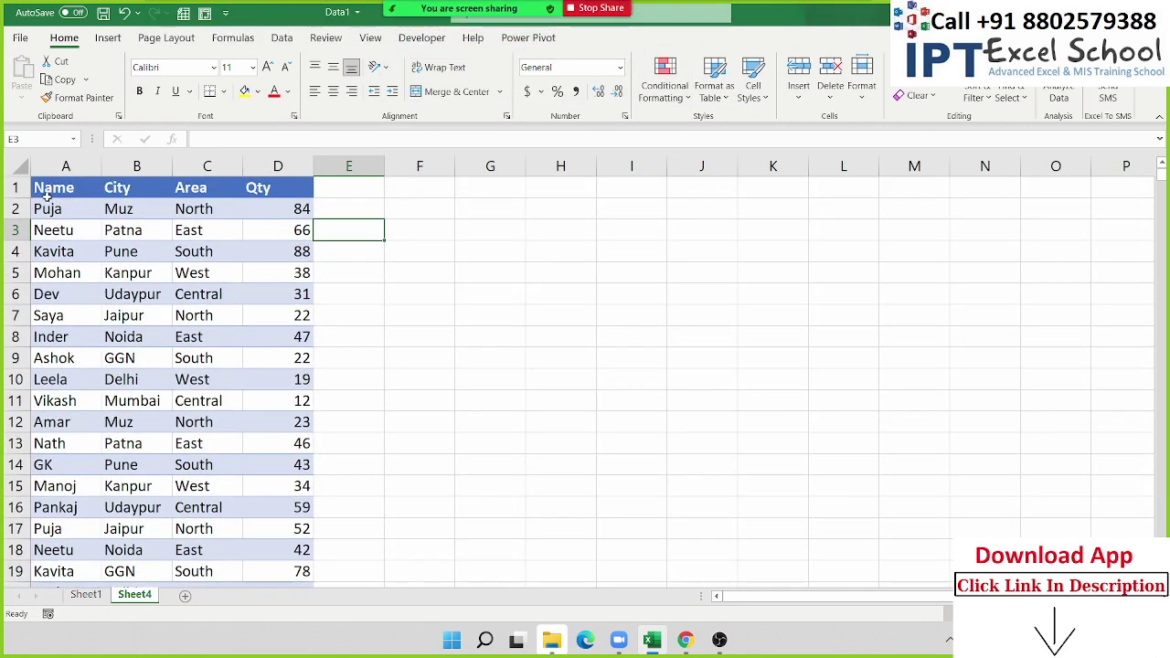
left_click(46, 193)
left_click(125, 210)
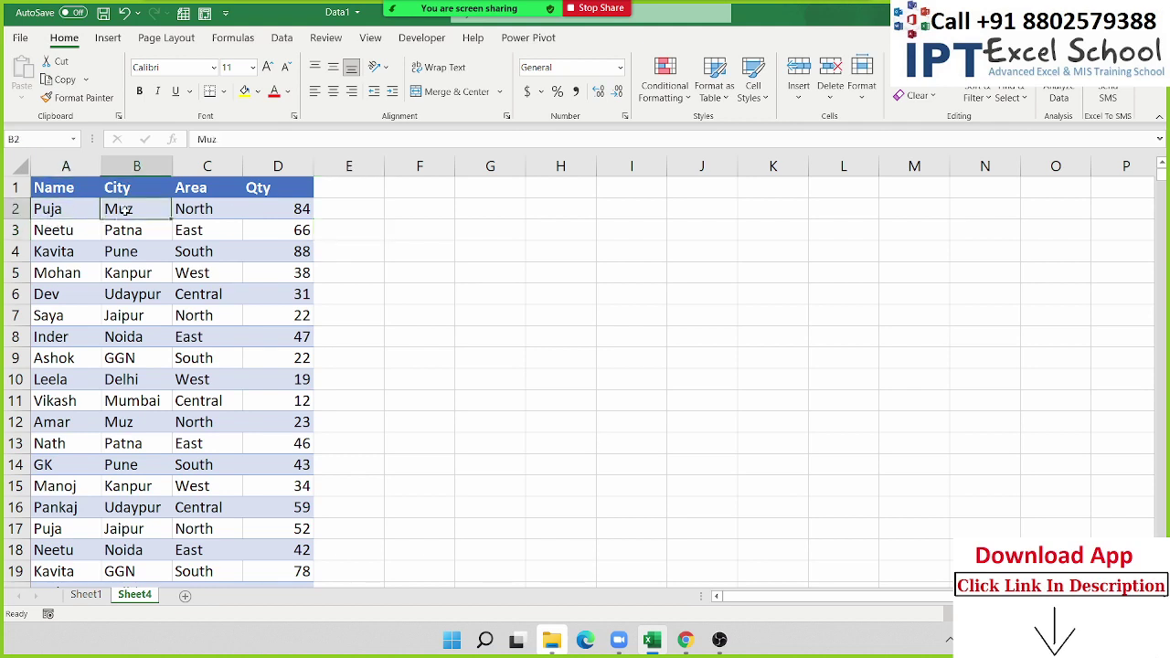
left_click(193, 209)
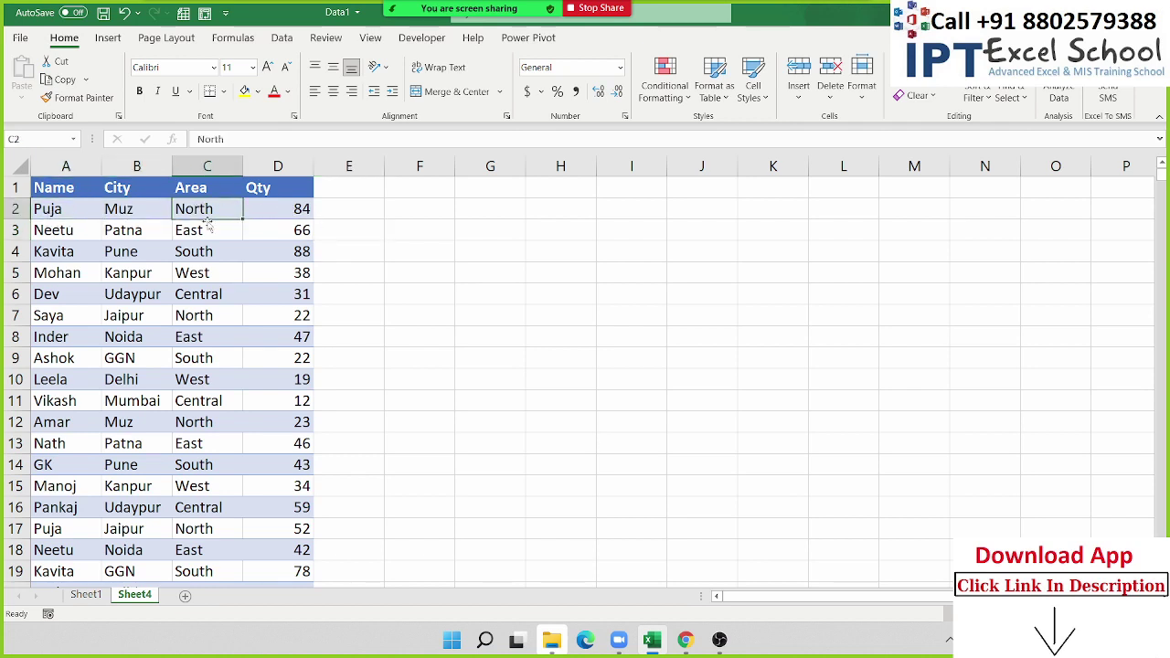
left_click(457, 224)
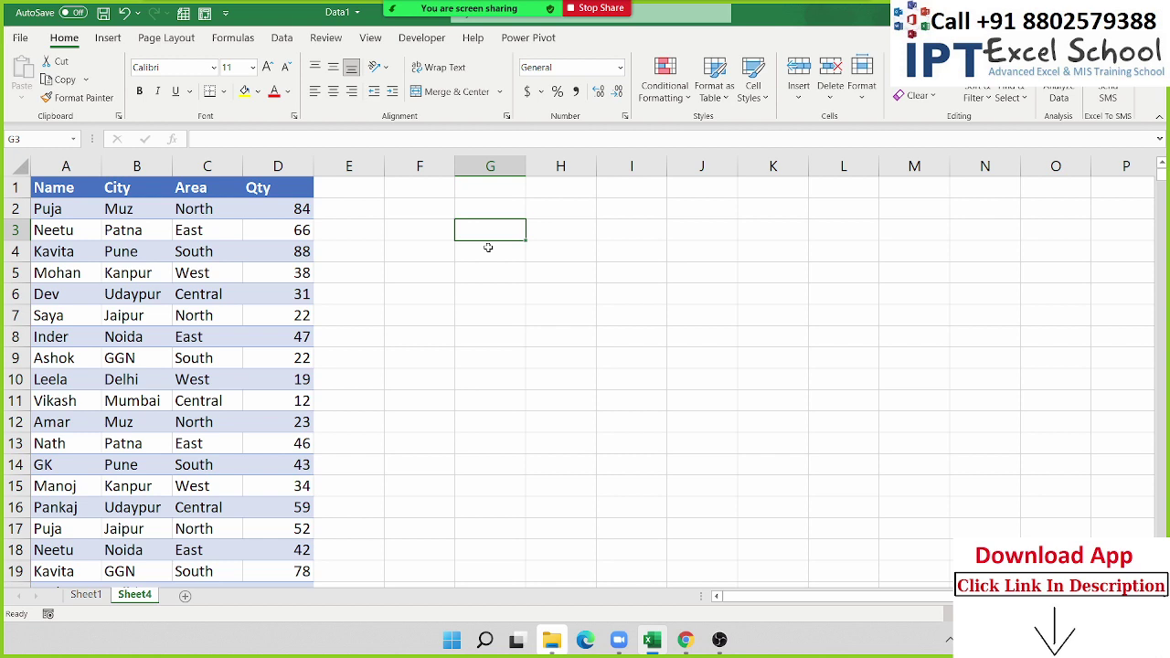
type("Puja")
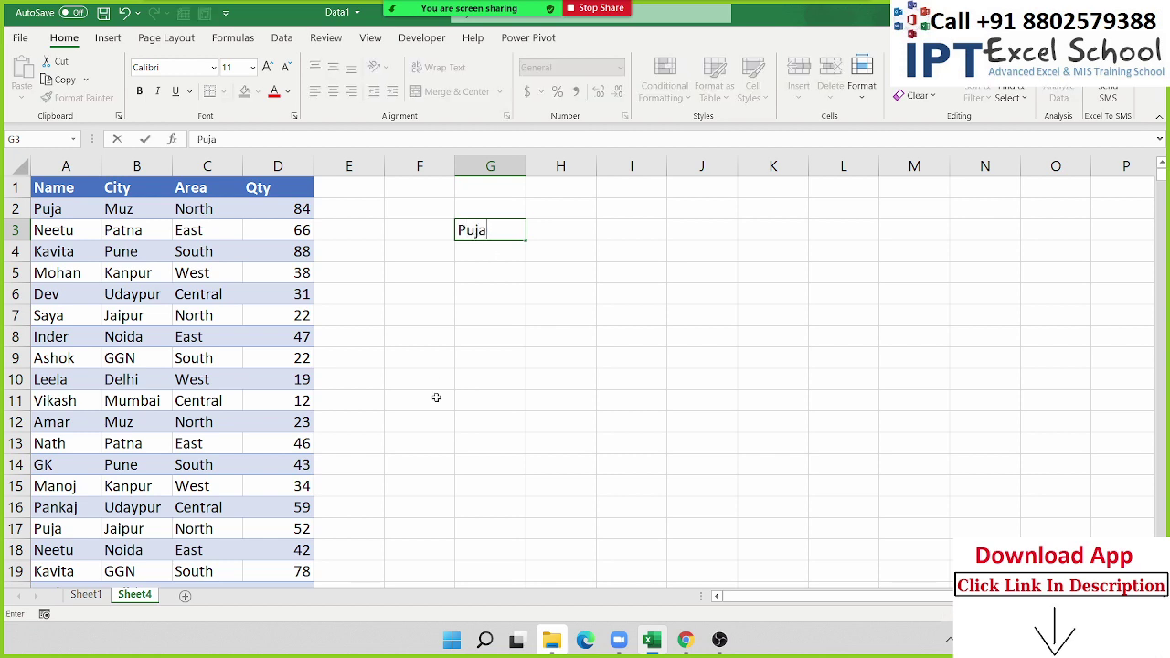
left_click(436, 398)
- Enter =VLOOKUP(G3,A:D,4,0) in H3, then delete it
left_click(576, 224)
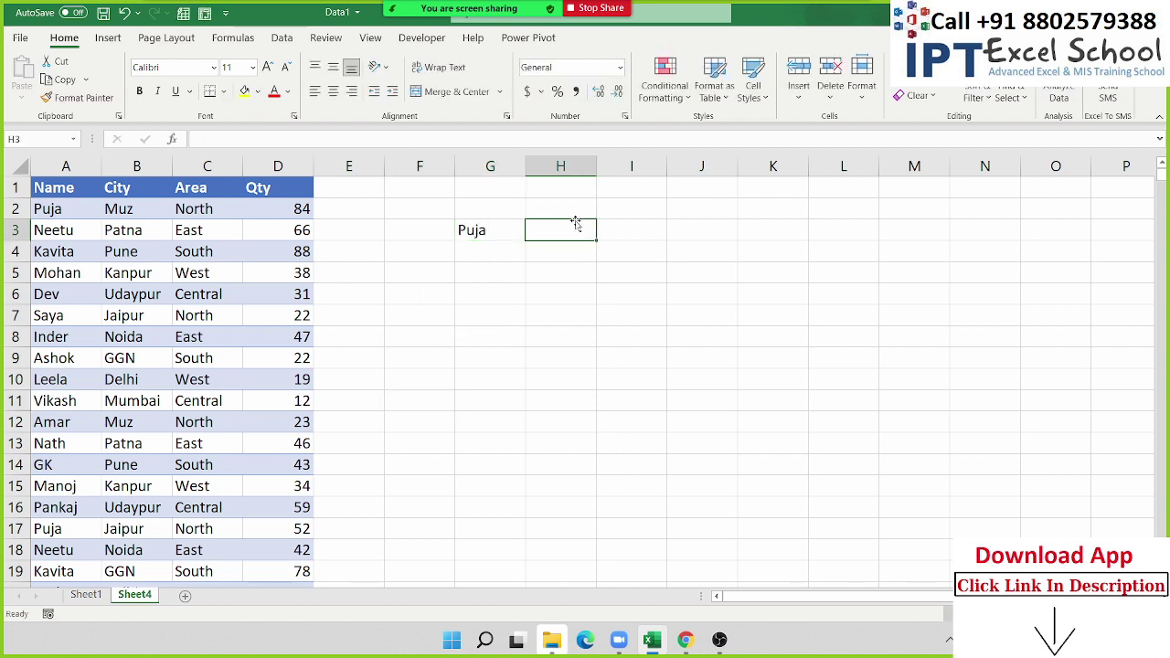
type("=vl")
key("Tab")
key("Left")
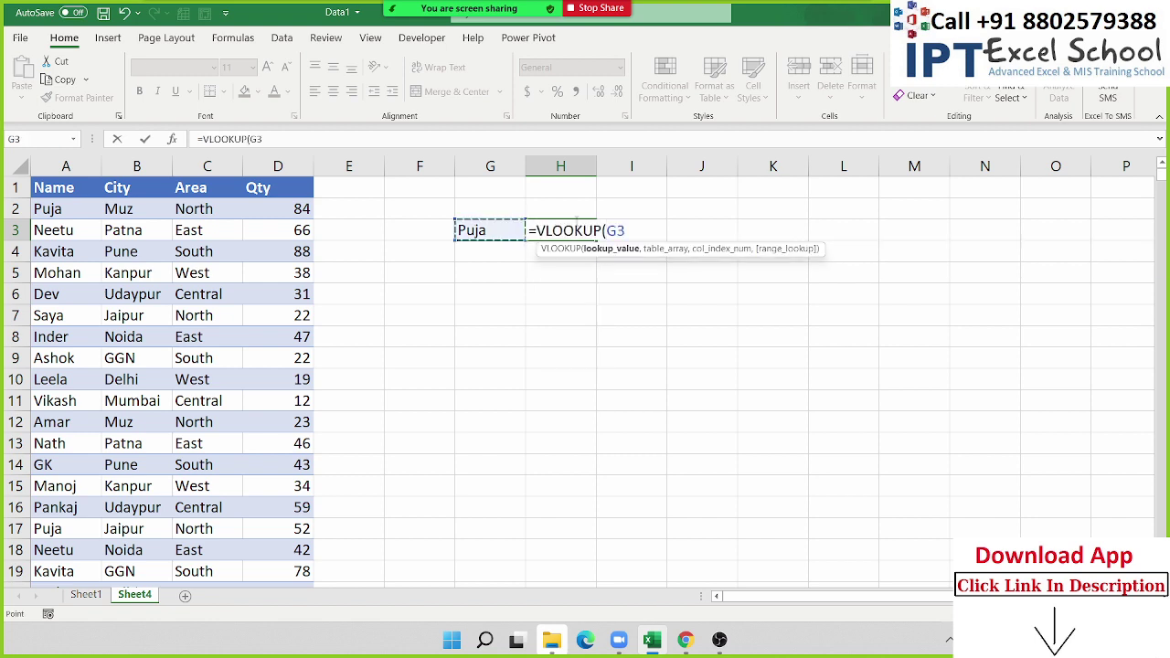
type(",")
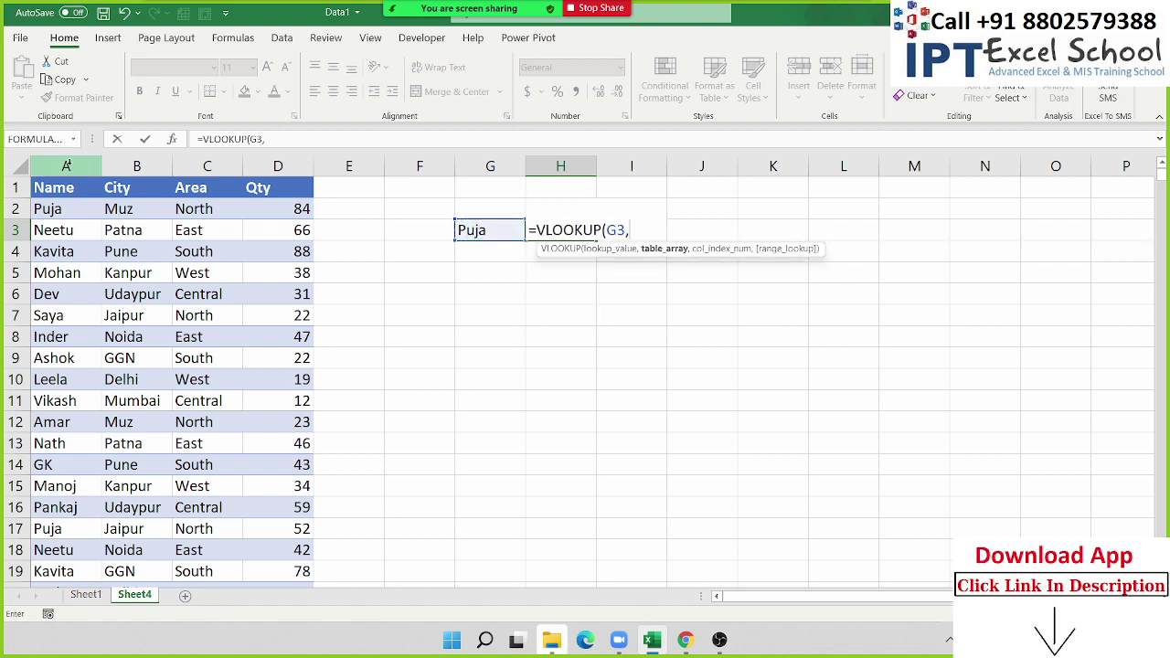
left_click_drag(66, 165, 263, 162)
type(",")
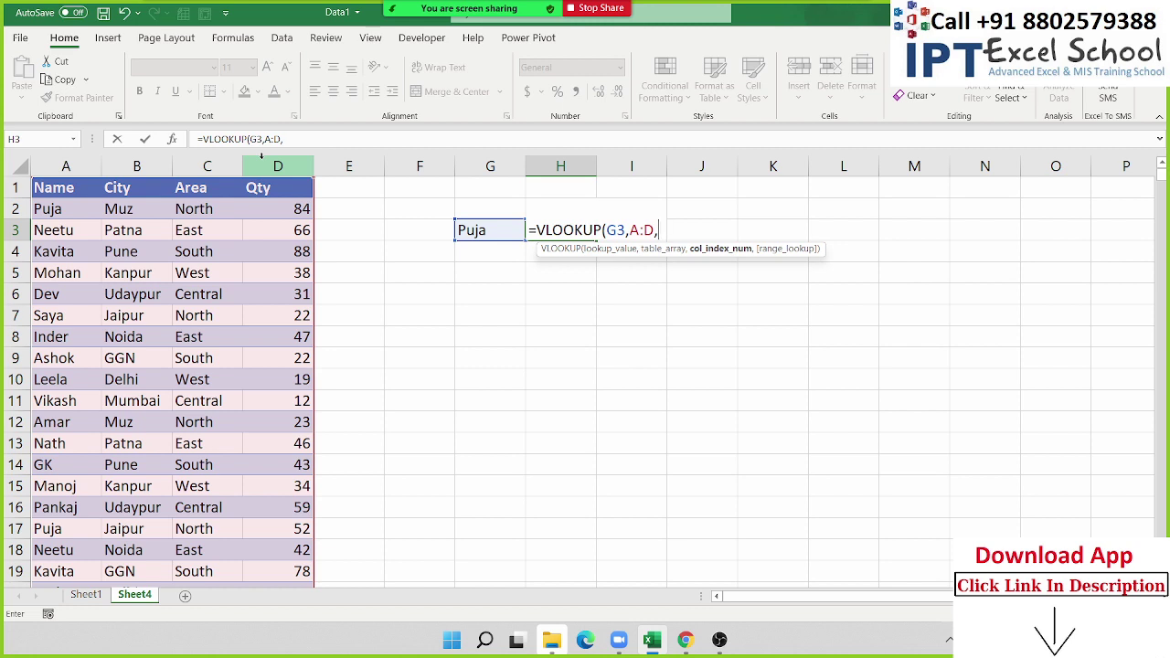
type("4,")
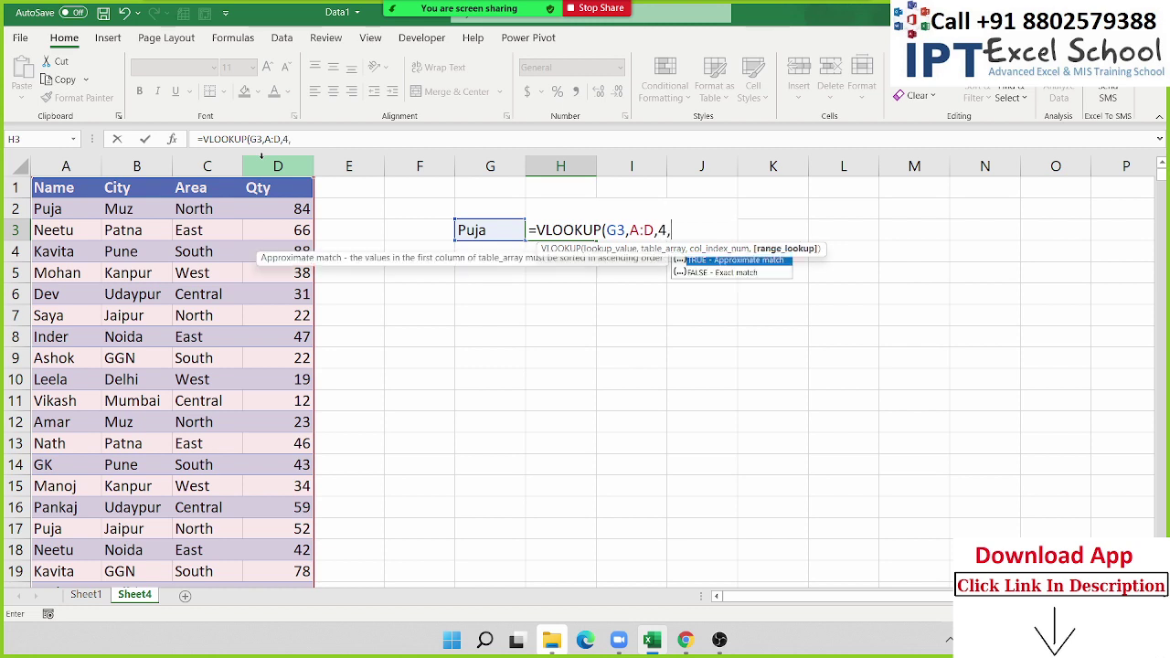
type("0")
key("Return")
key("Up")
key("Delete")
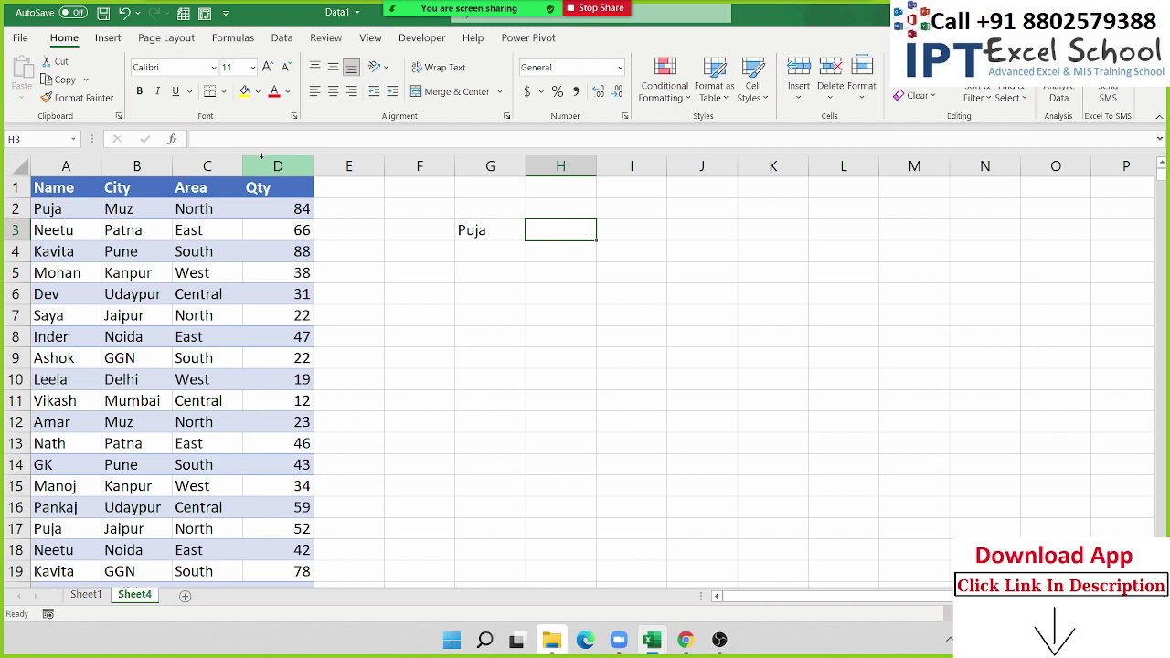
- Copy Jaipur from B17 into H3
key("Left")
key("Left")
key("Left")
key("Left")
key("Left")
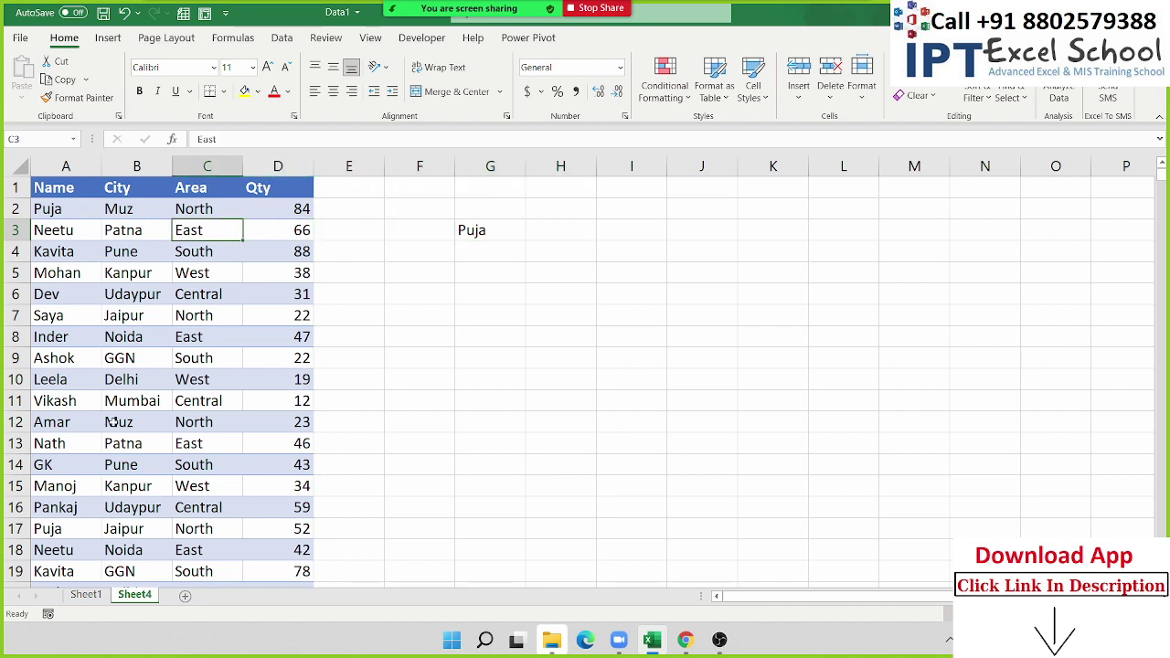
left_click(118, 528)
key("ctrl+c")
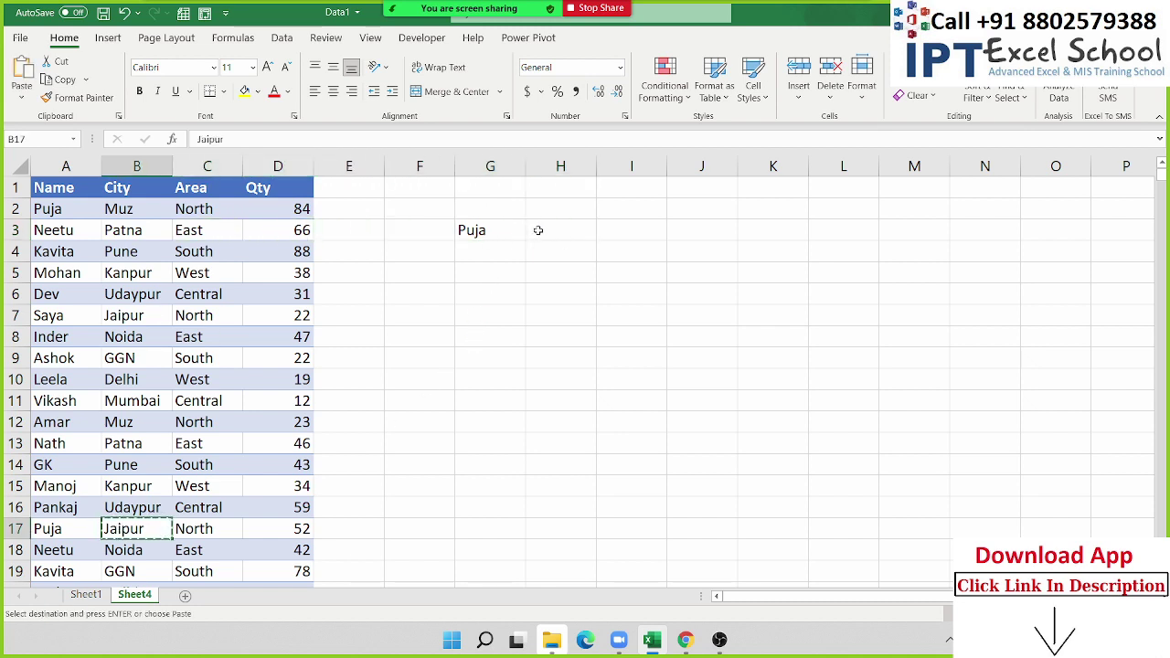
left_click(541, 230)
key("ctrl+v")
key("Escape")
left_click(600, 235)
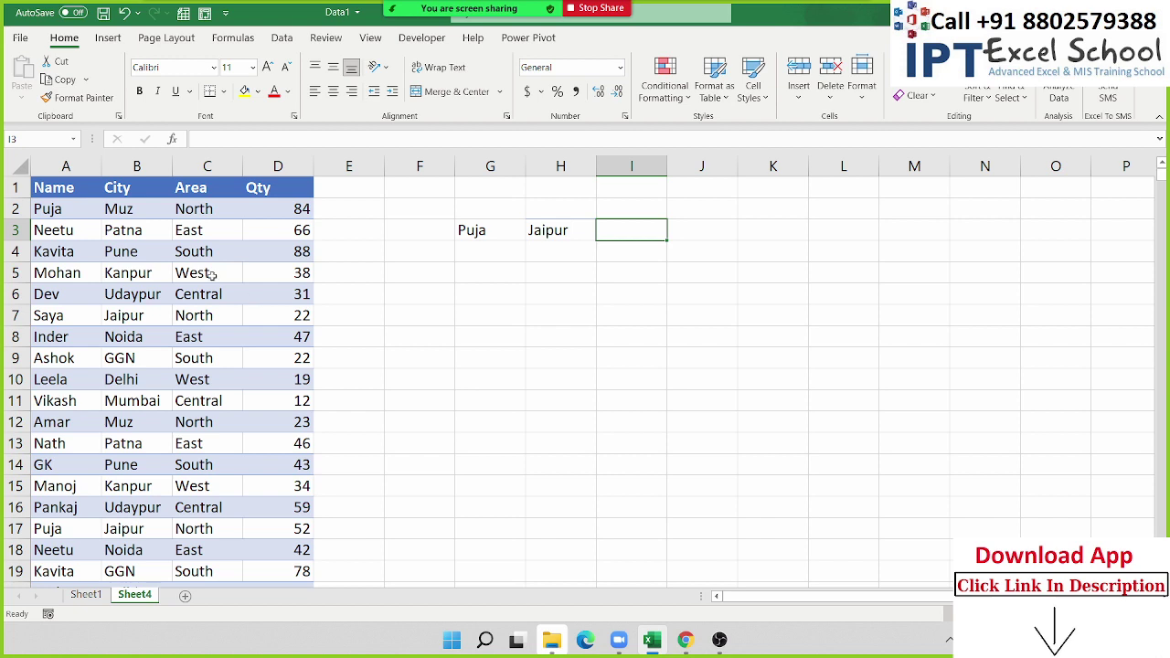
- Insert a blank column A and enter =B2&"-"&C2 in A2
left_click(46, 169)
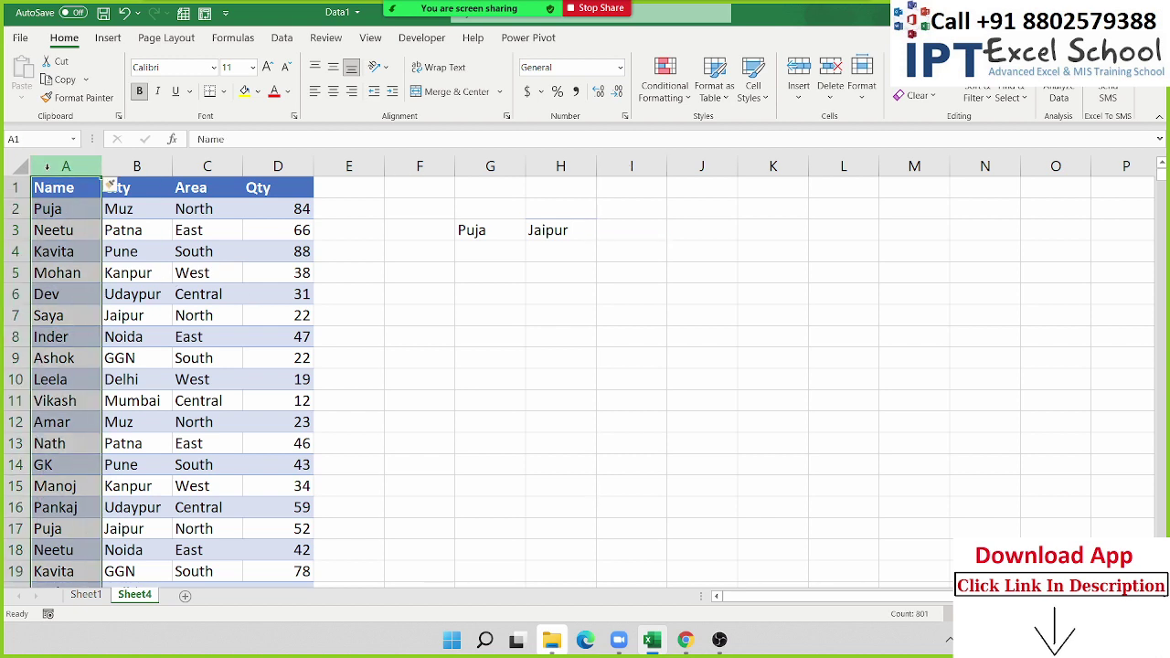
key("ctrl+shift+plus")
key("Down")
type("=")
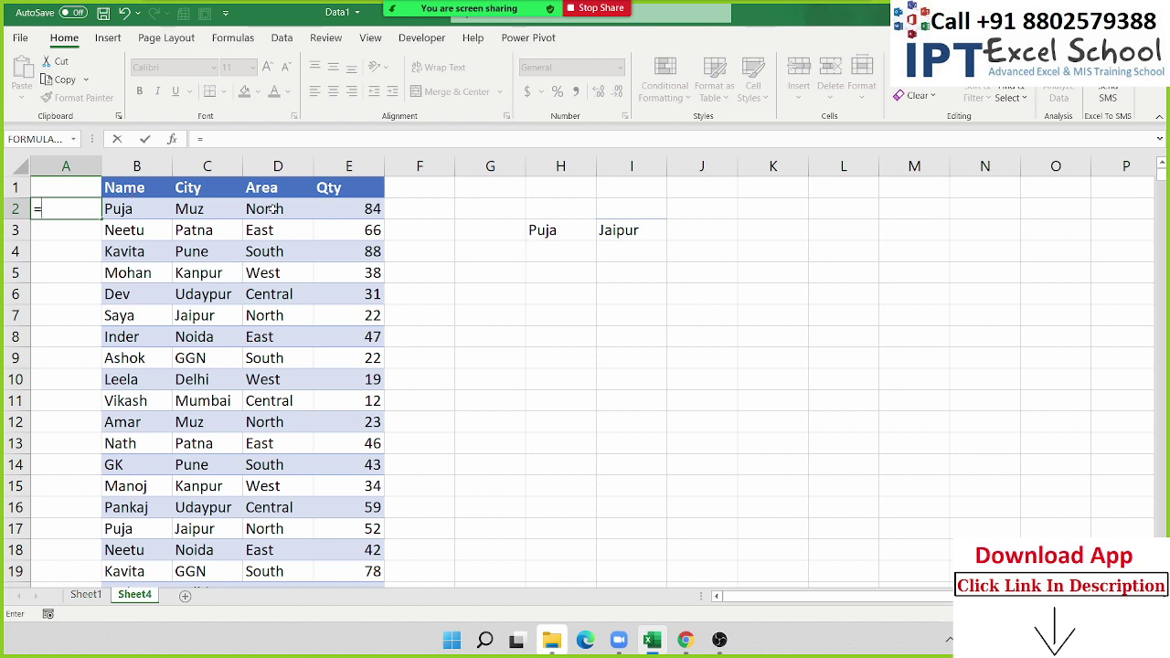
key("Right")
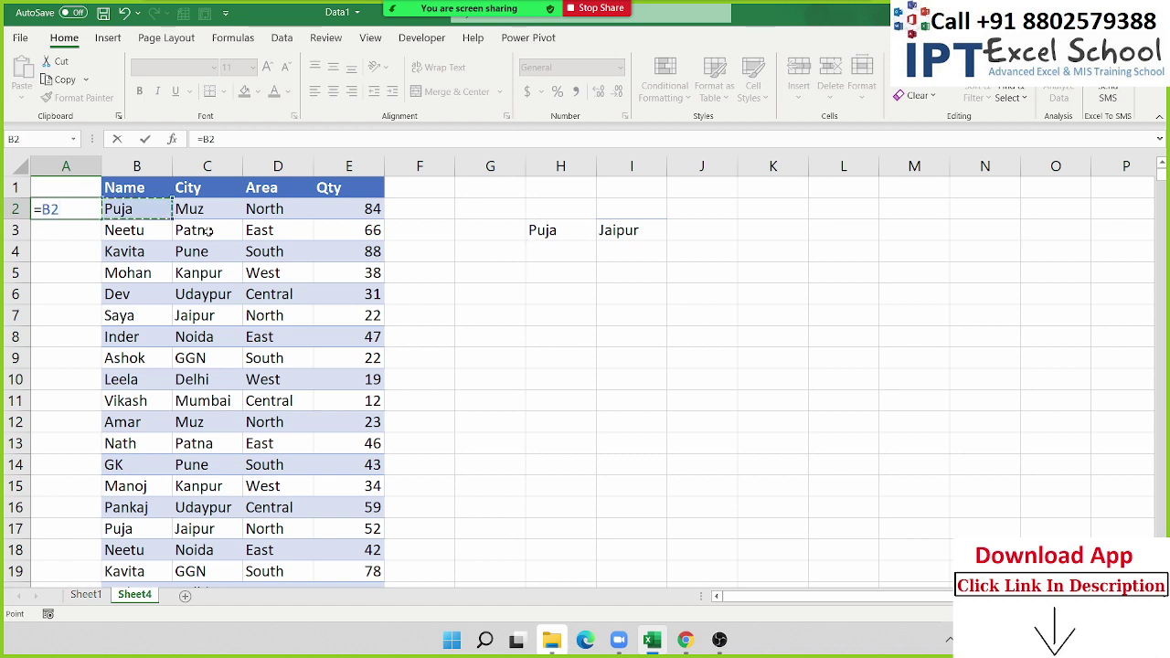
type("&")
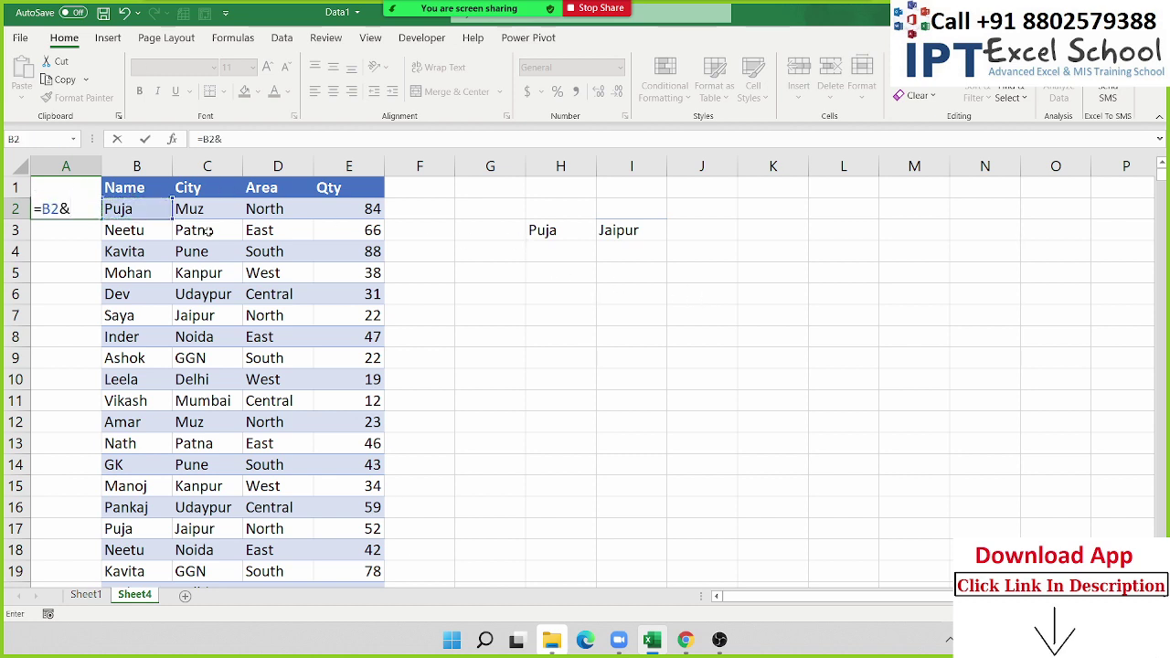
type("\"-\"")
type("&")
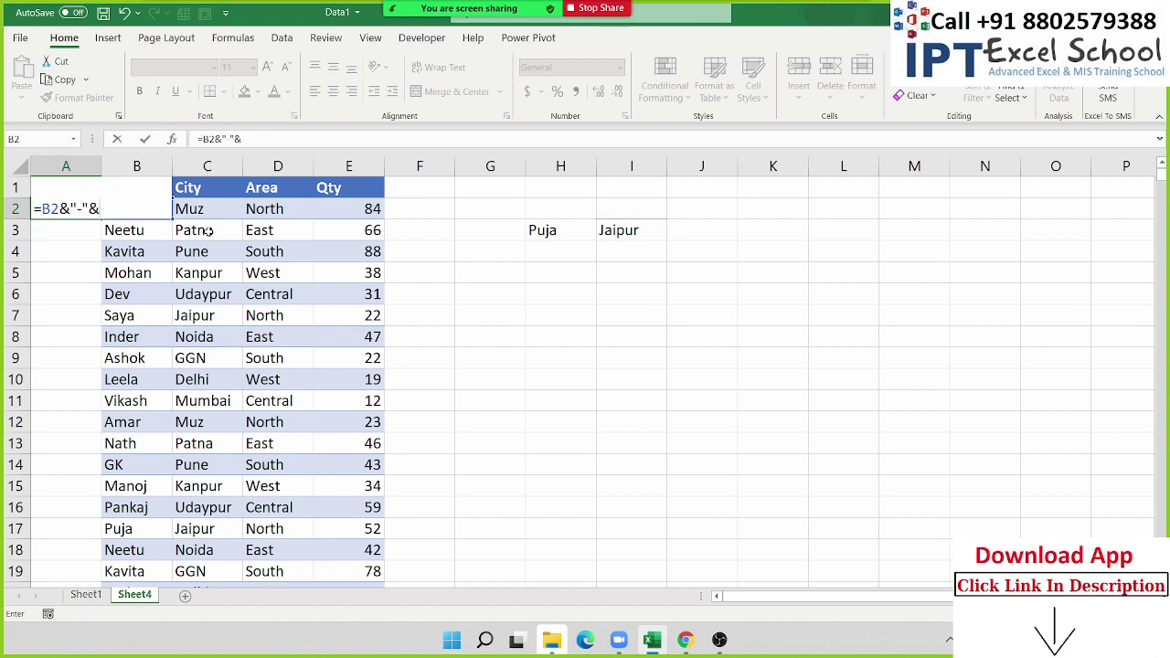
key("Right")
key("Right")
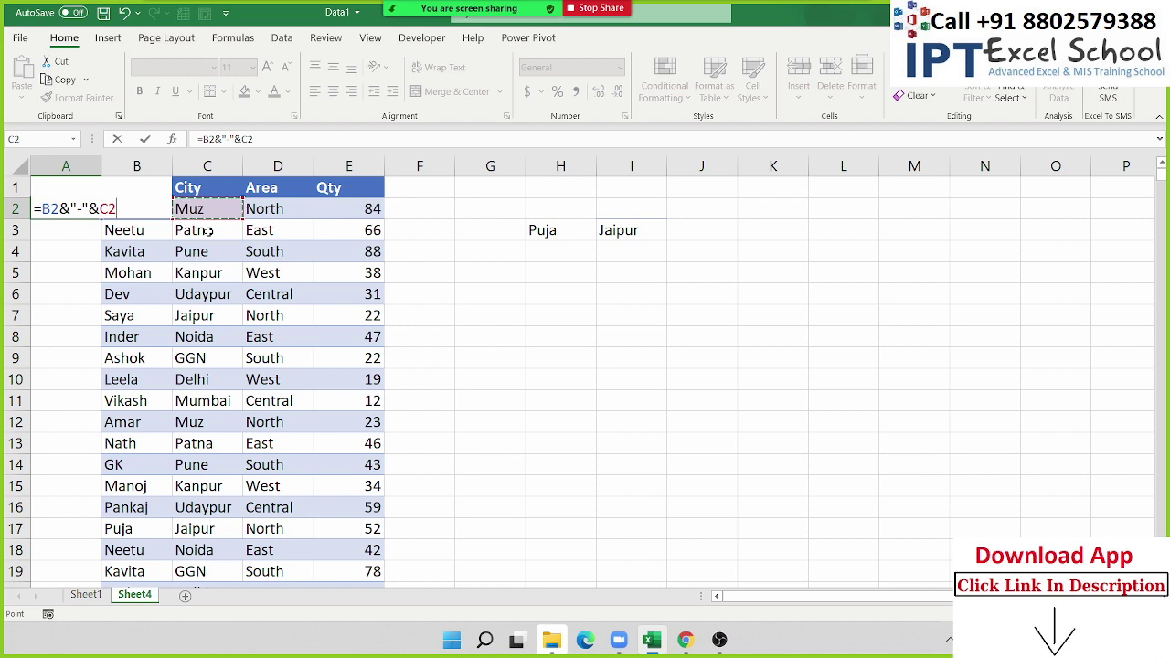
key("Return")
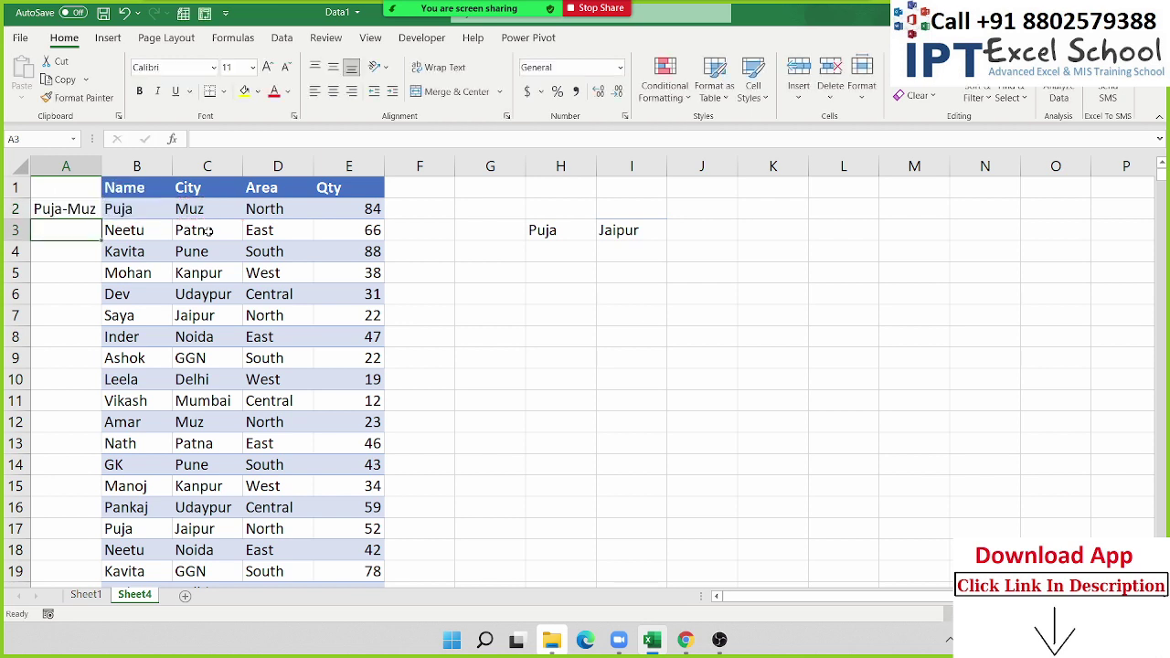
key("Up")
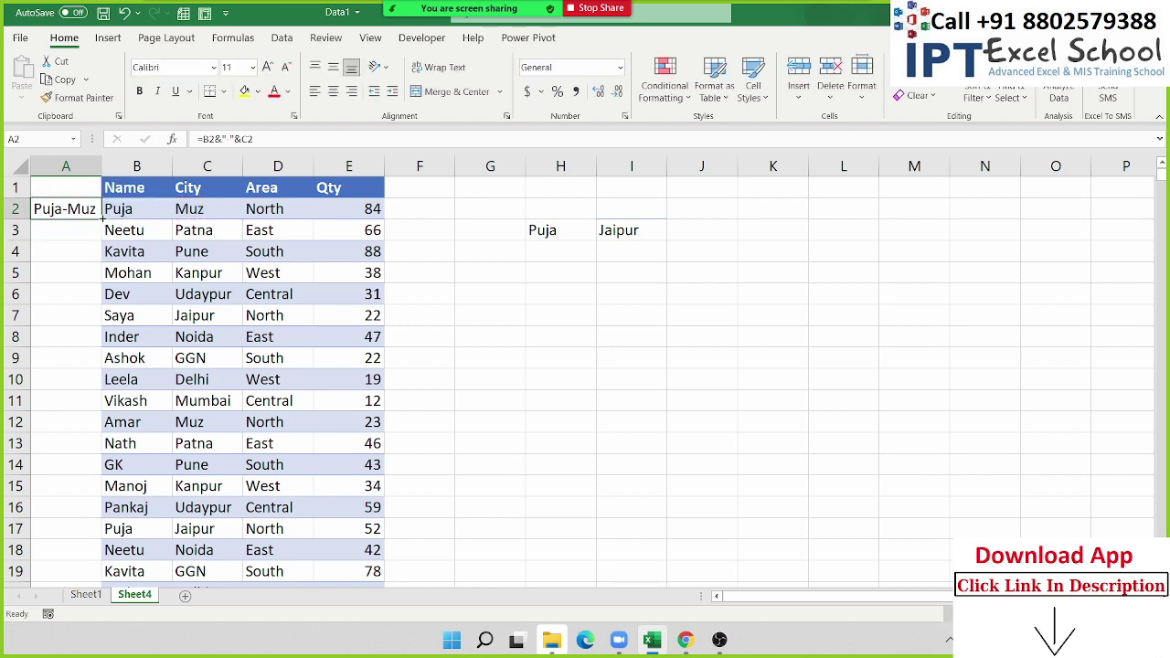
- Fill the Name-City key formula down column A and autofit the column
double_click(102, 218)
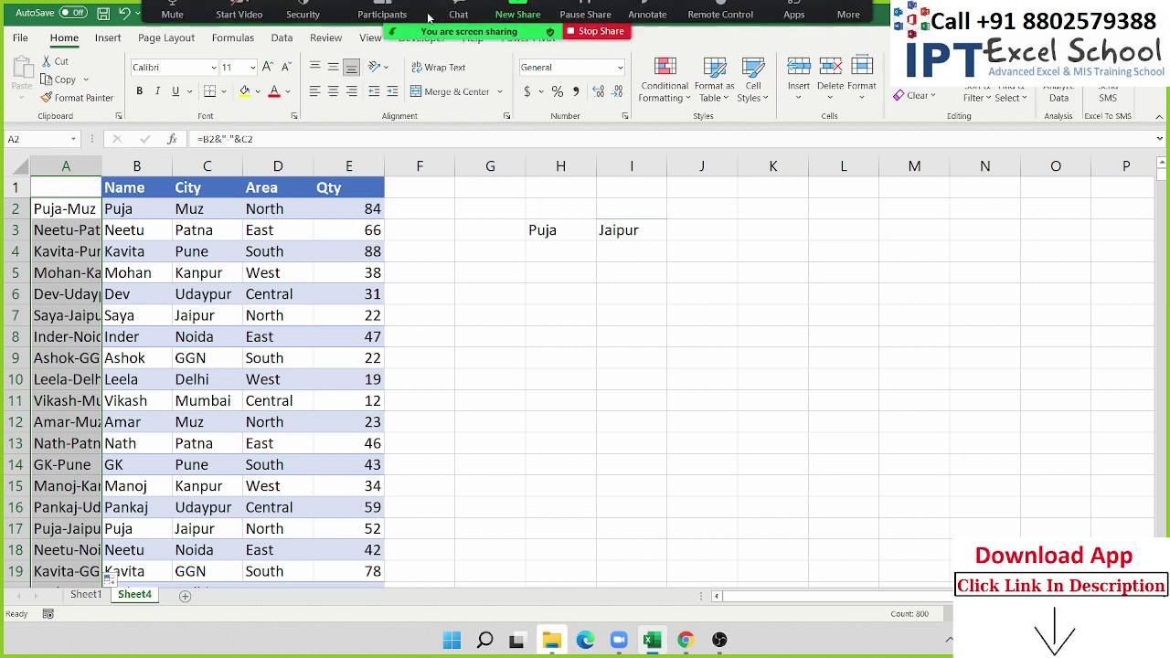
left_click(382, 11)
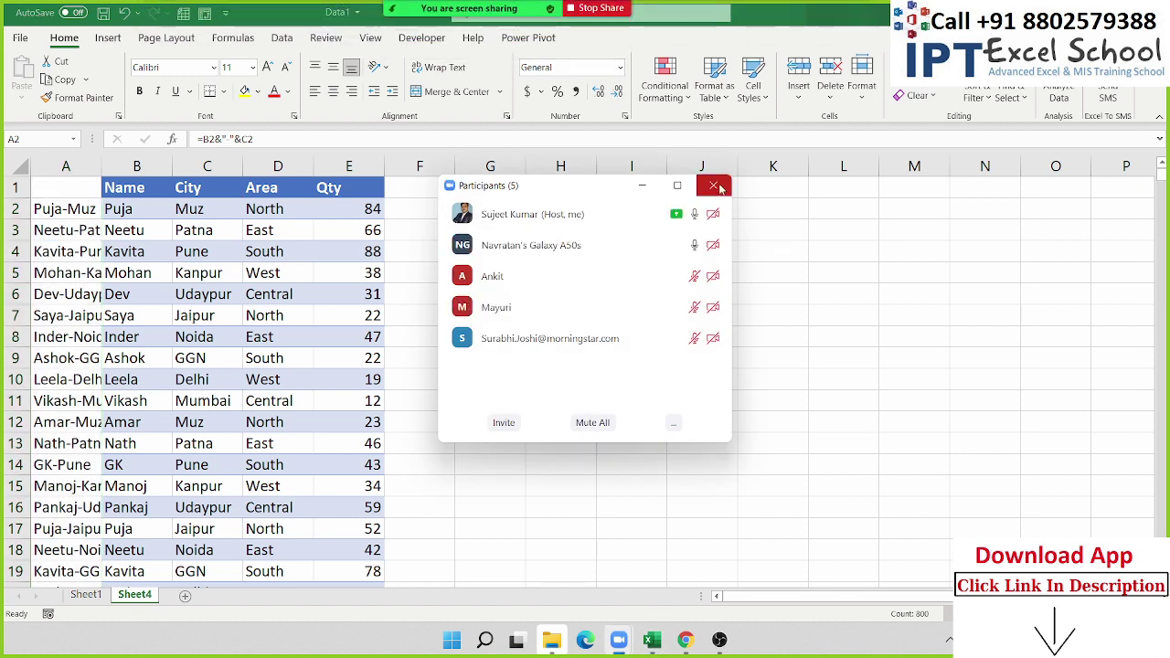
left_click(715, 186)
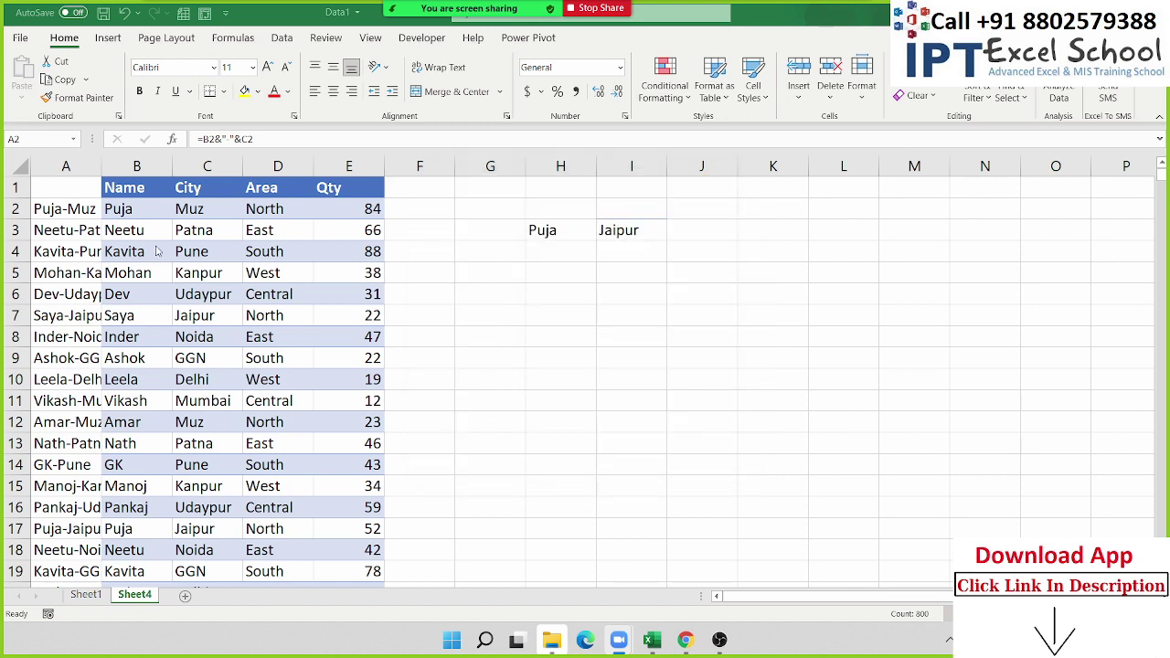
left_click(95, 187)
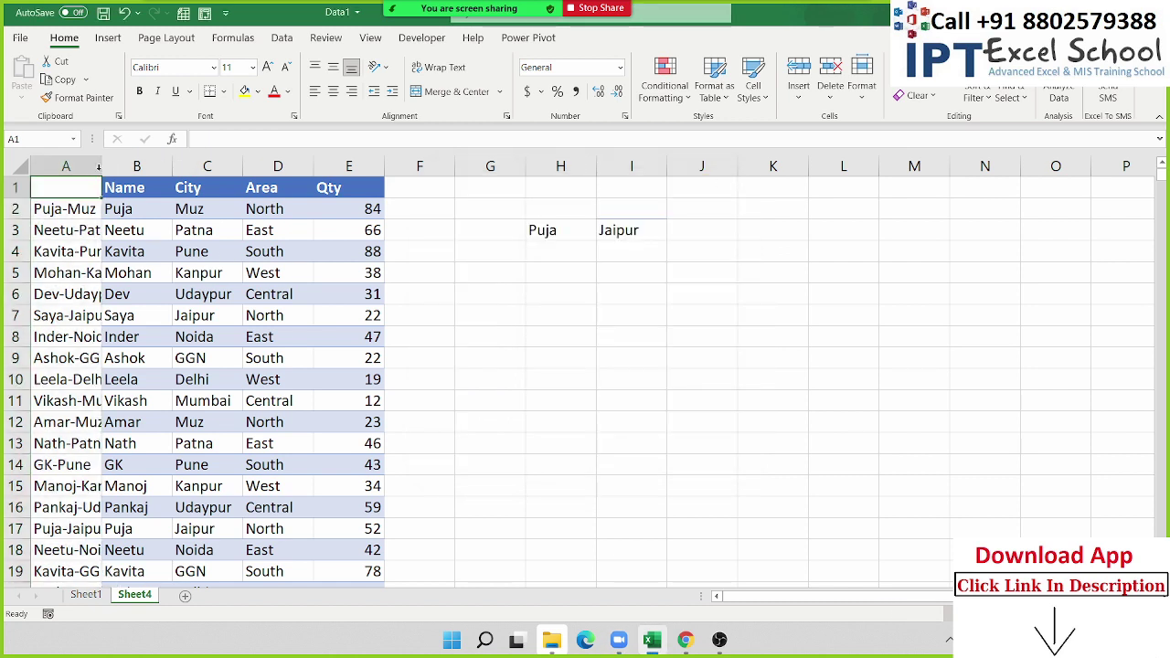
double_click(98, 165)
left_click(77, 216)
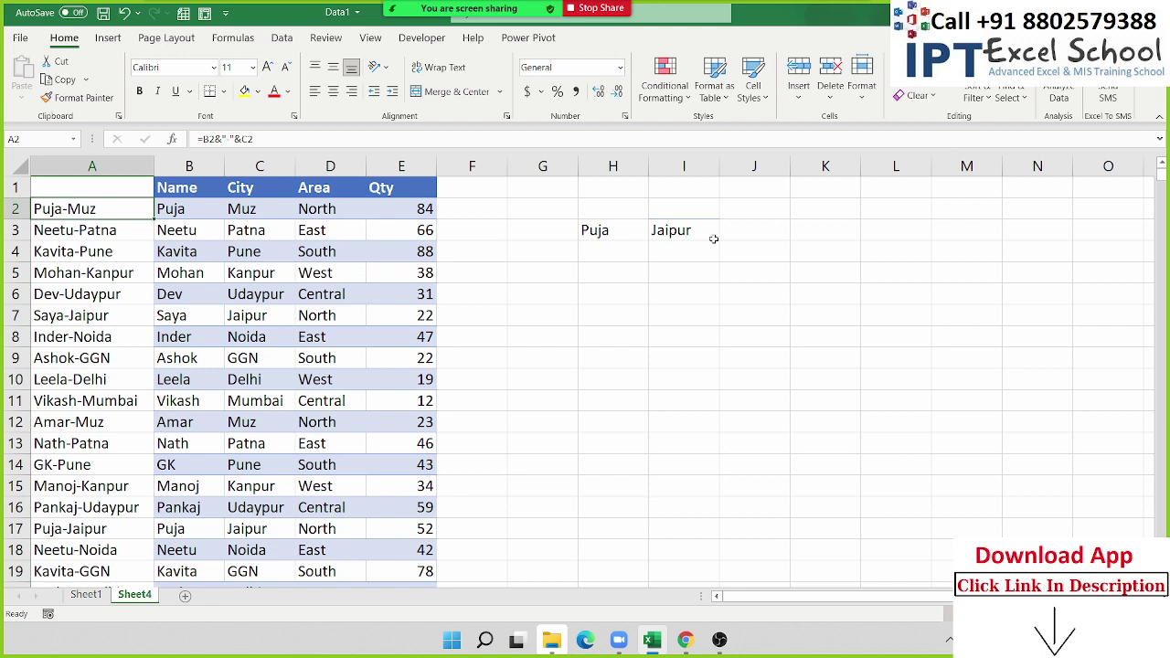
- Enter =VLOOKUP(H3&"-"&I3,A:E,5,0) in J3, returning Qty 52 that matches row 17
left_click(618, 225)
left_click(681, 232)
left_click(750, 236)
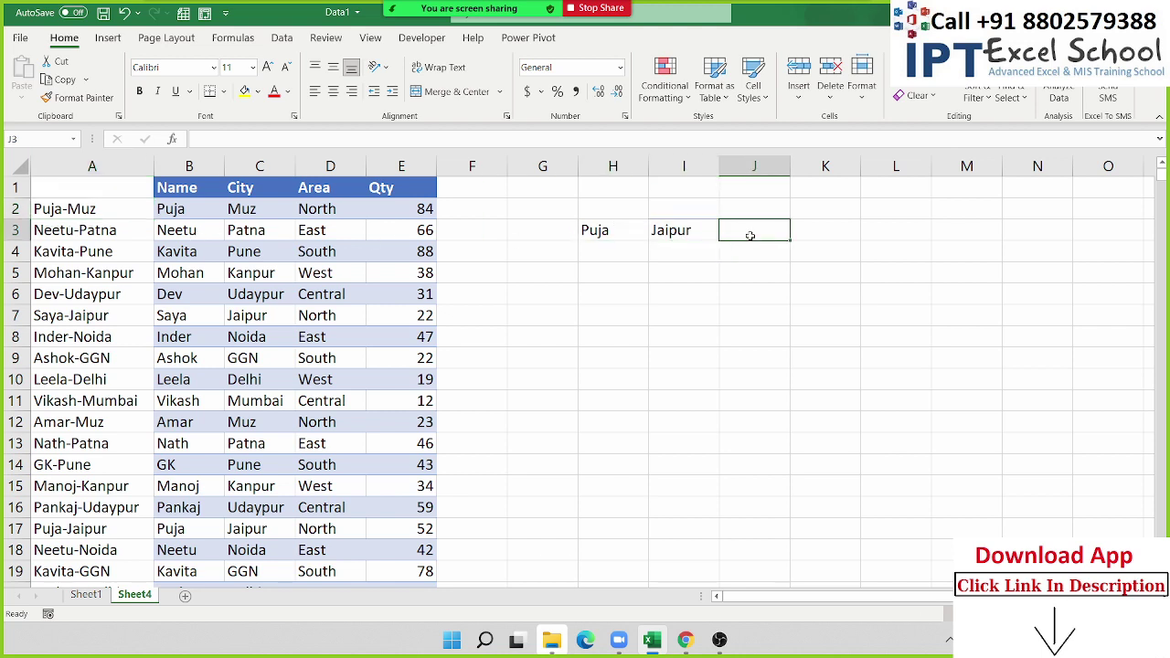
type("=vlk")
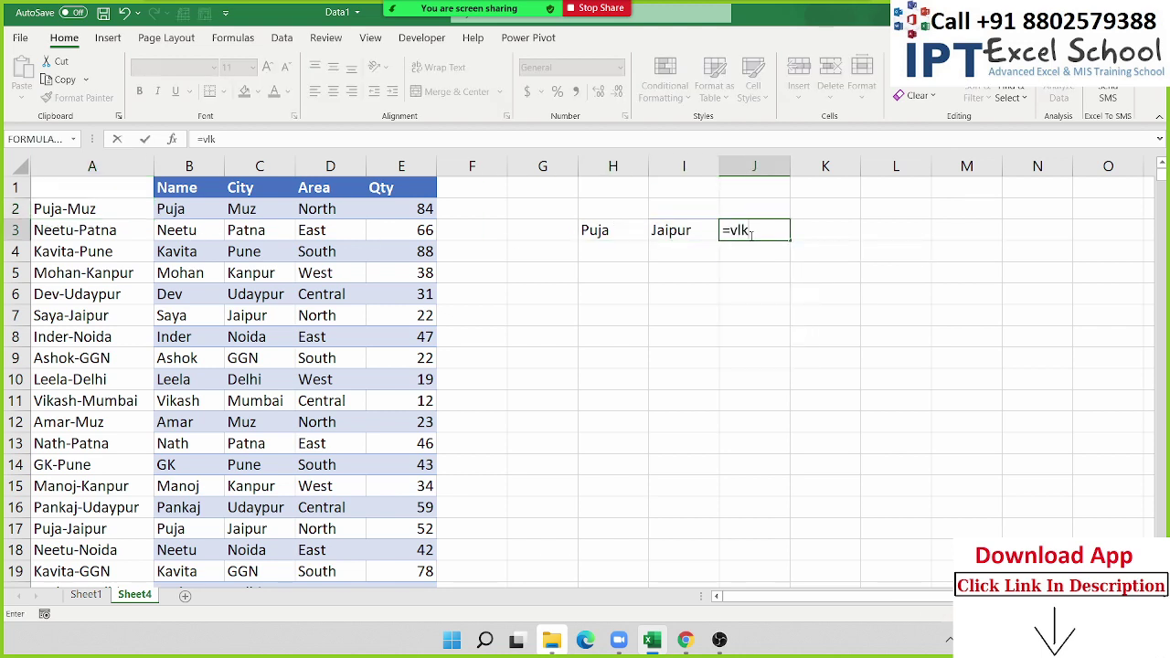
key("BackSpace")
key("Tab")
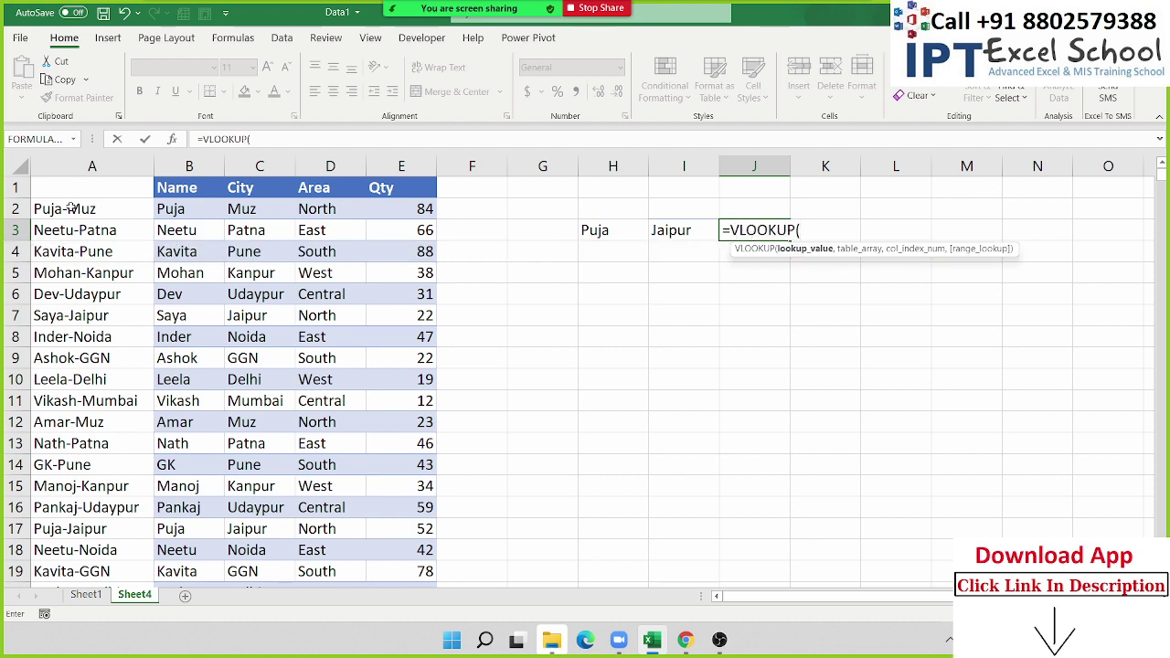
left_click(596, 230)
type("&\"-\"")
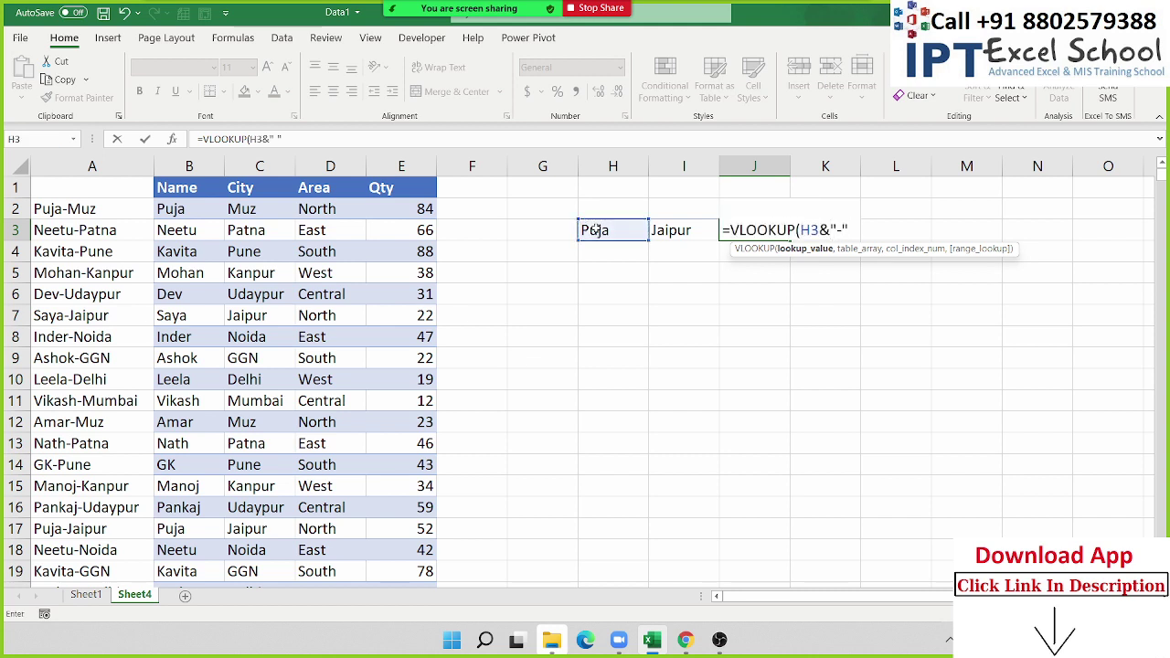
type("&")
left_click(691, 230)
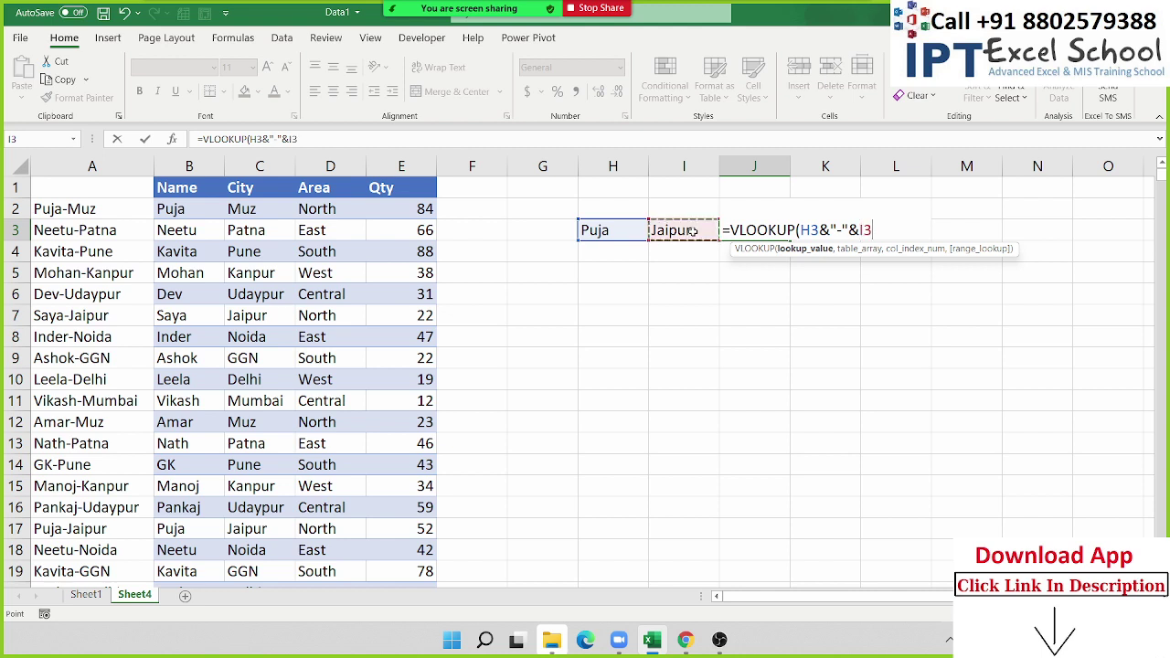
type(",")
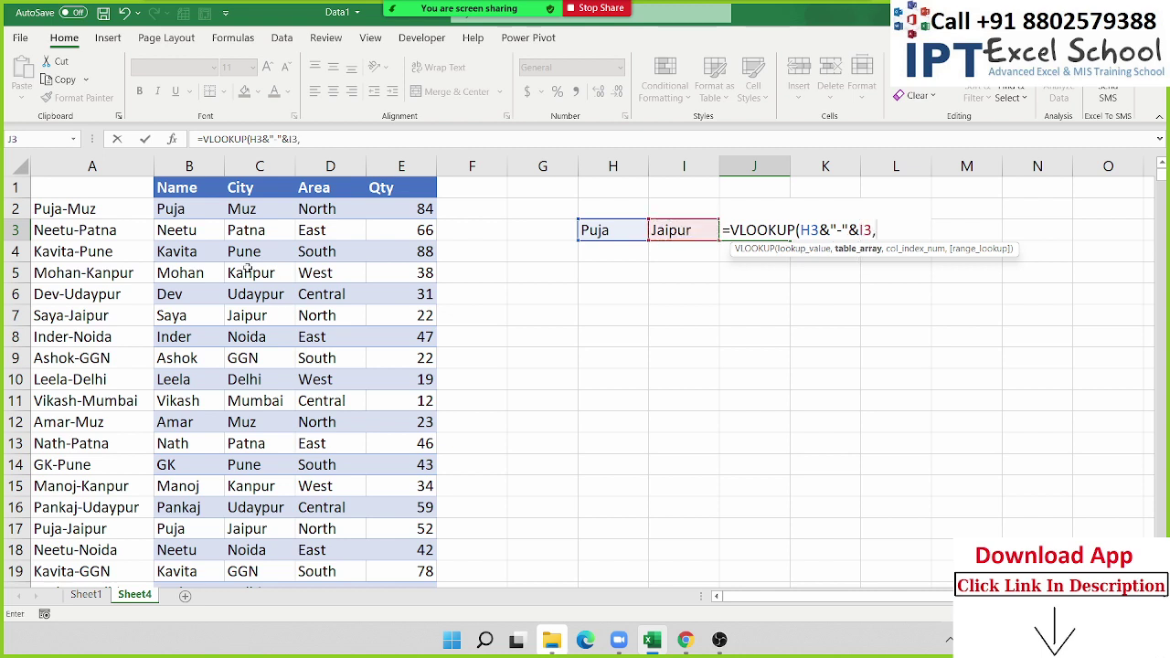
left_click_drag(92, 165, 379, 201)
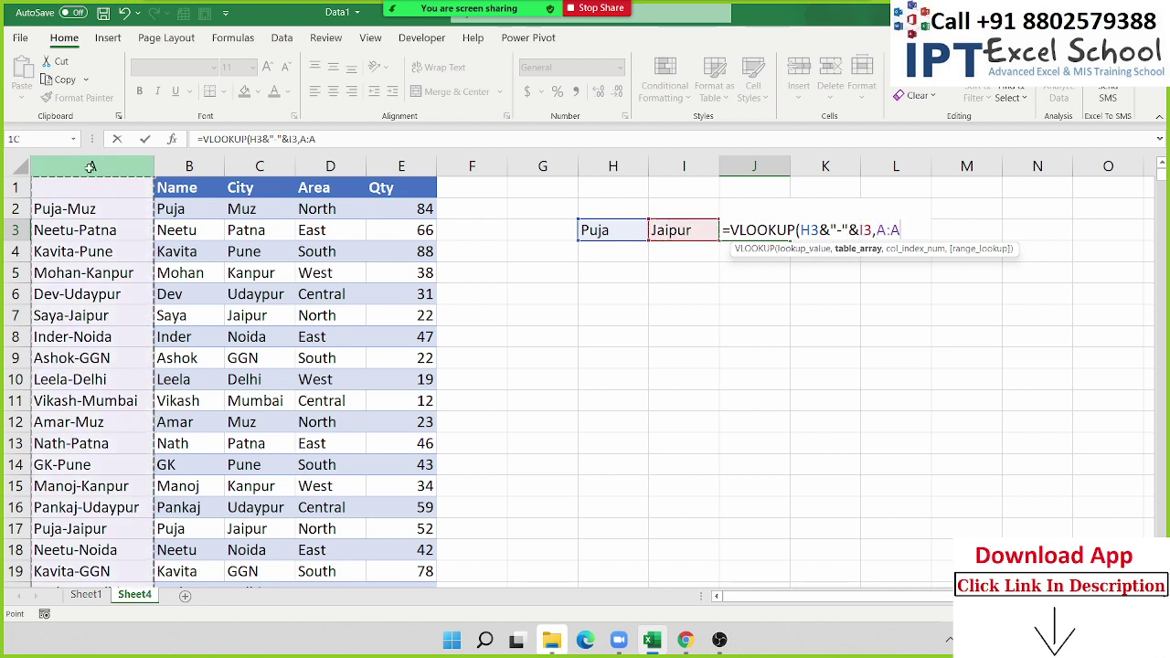
type(",")
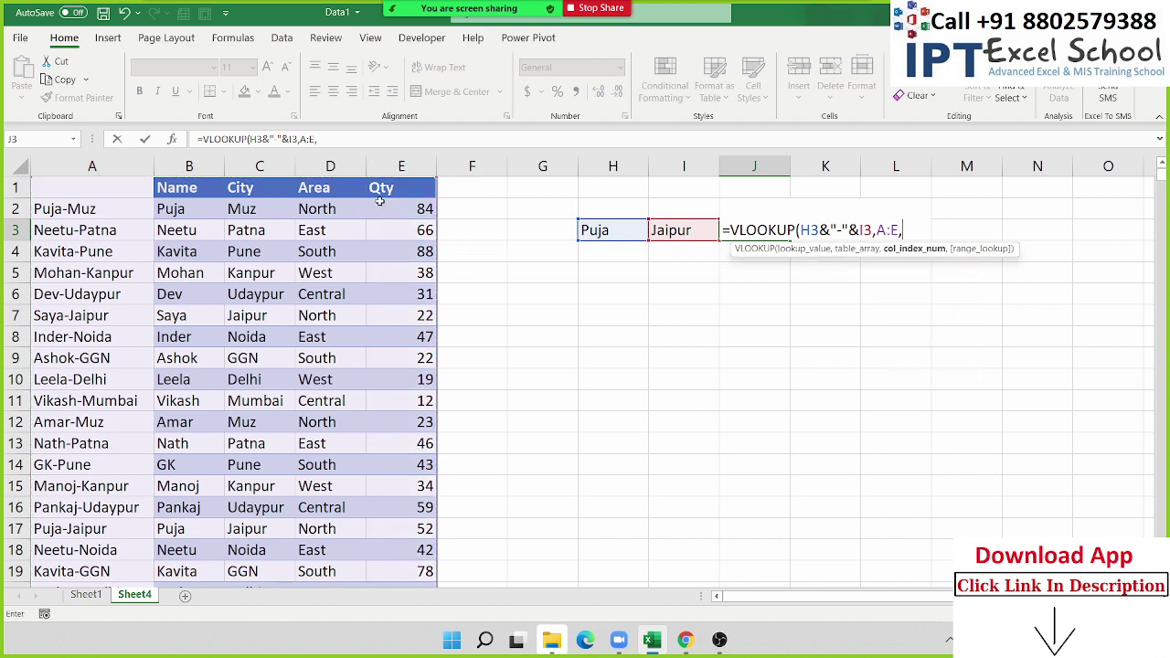
type("5,0")
key("ctrl+Return")
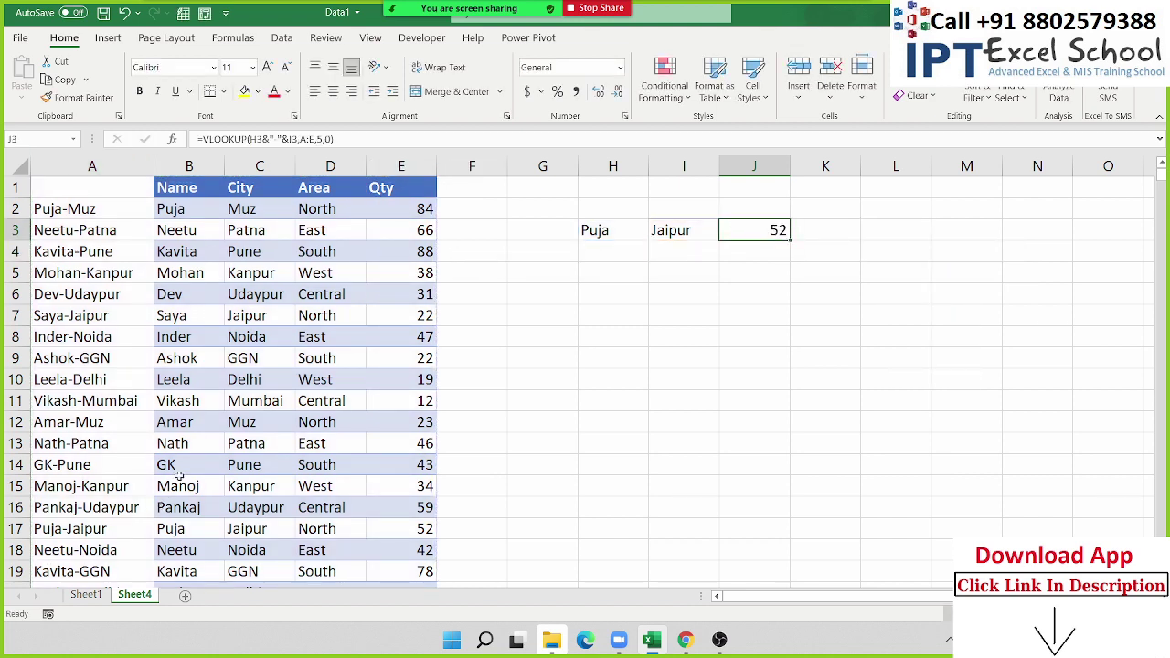
left_click_drag(185, 526, 388, 522)
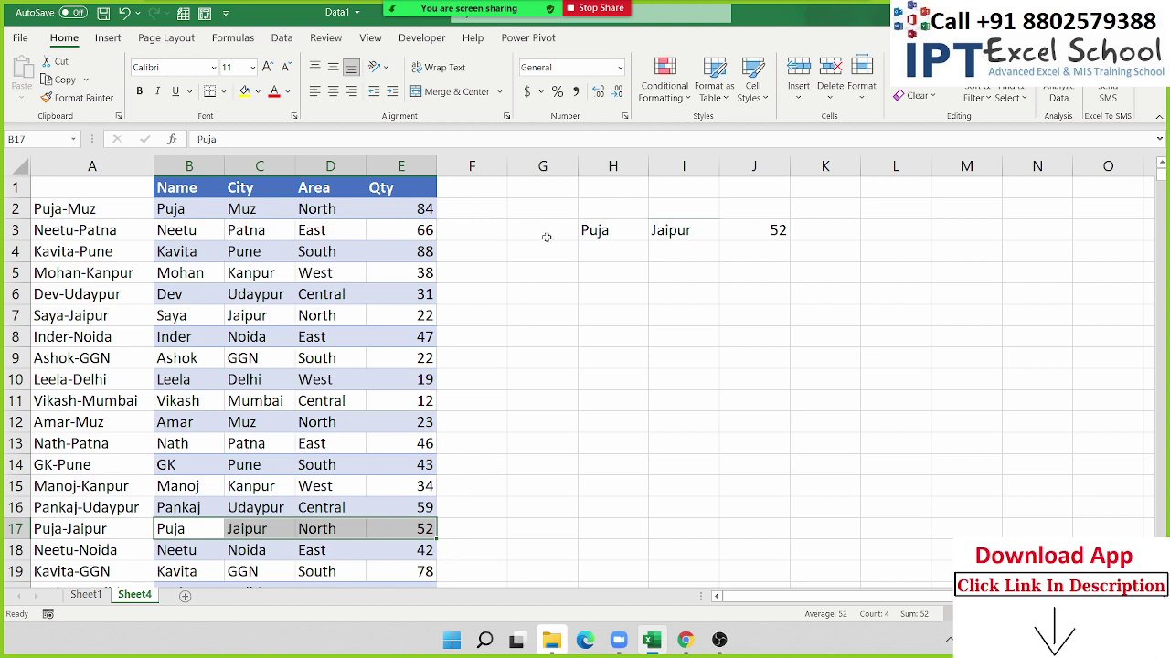
- Copy the name and city pair H3:I3 into H5
left_click_drag(592, 231, 655, 230)
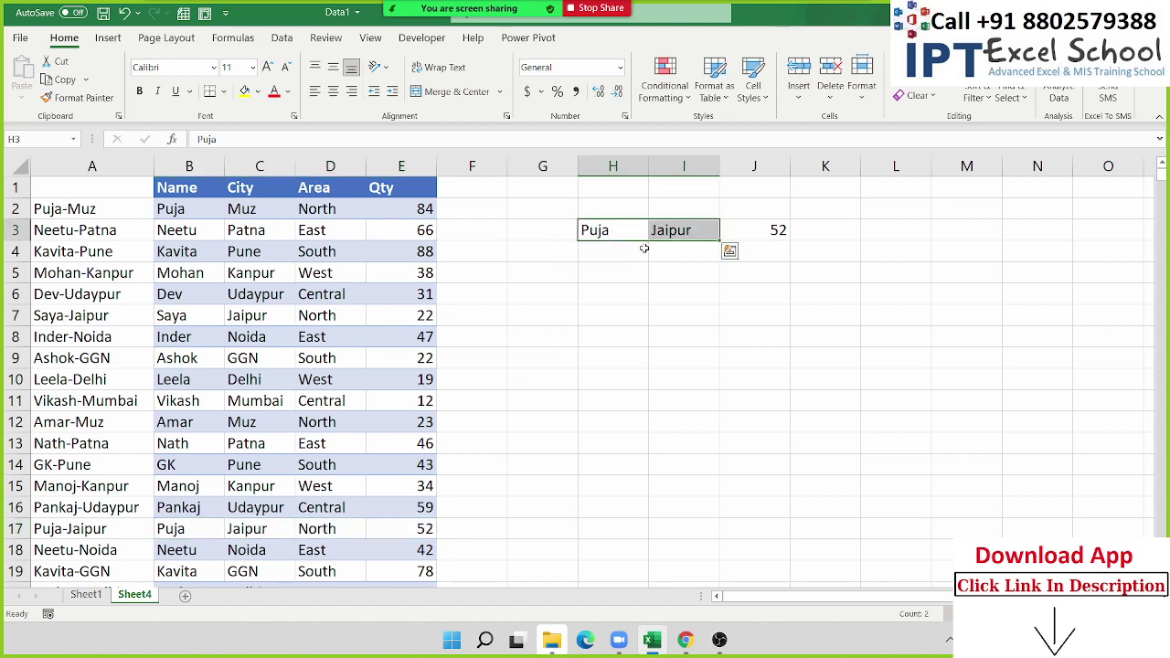
key("ctrl+c")
left_click(596, 273)
key("ctrl+v")
key("Escape")
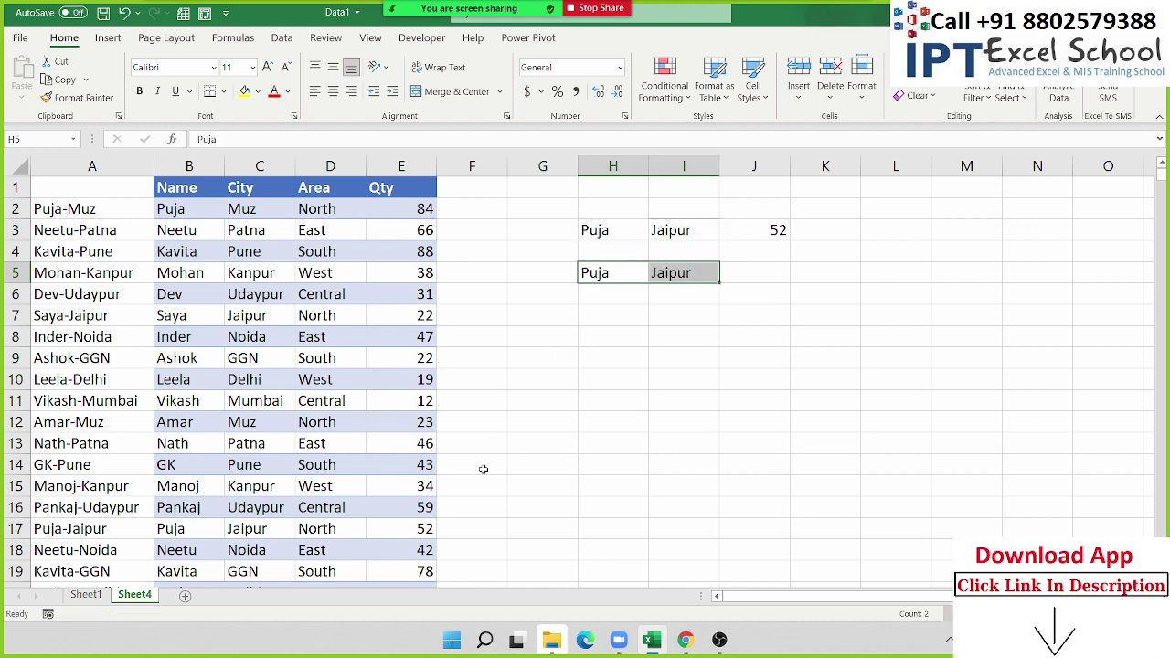
- Copy row 34's name, Pune and South (B34:D34) into H5:J5
scroll(364, 541, "down", 4)
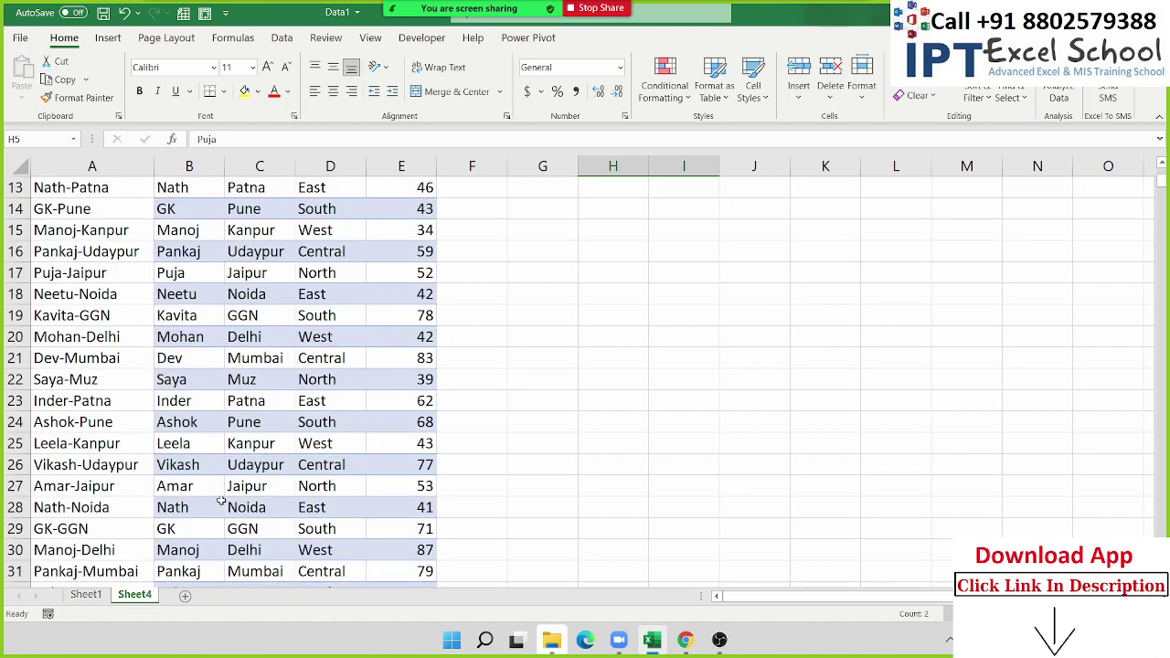
scroll(208, 424, "down", 2)
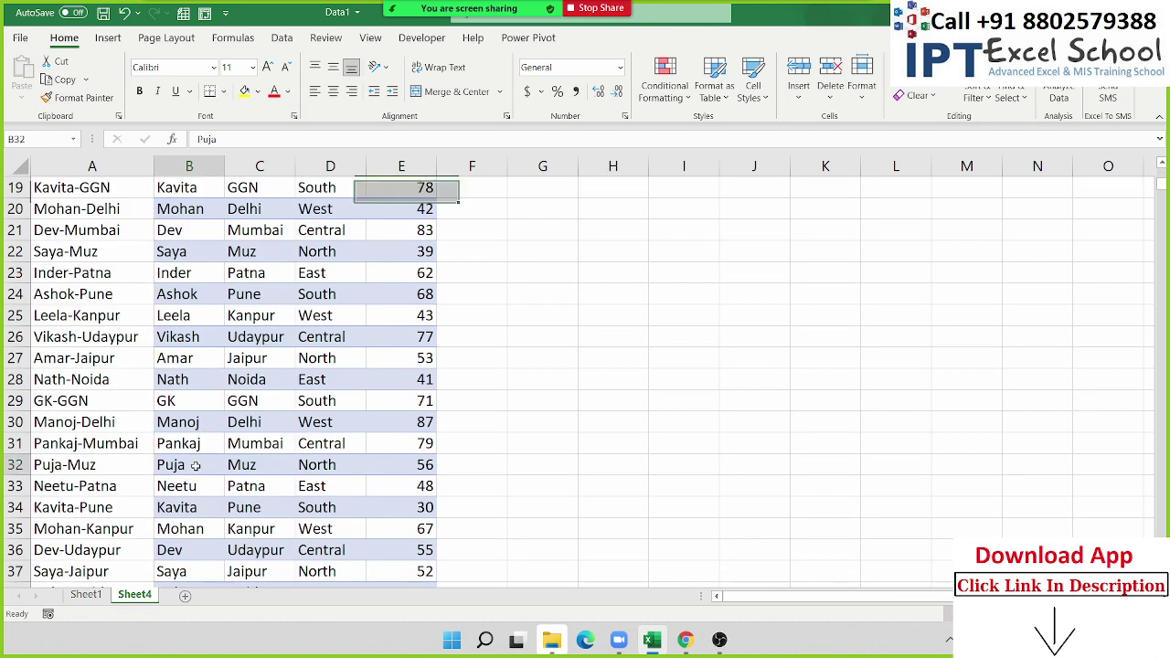
left_click(202, 466)
left_click(242, 467)
left_click(302, 464)
scroll(400, 476, "up", 1)
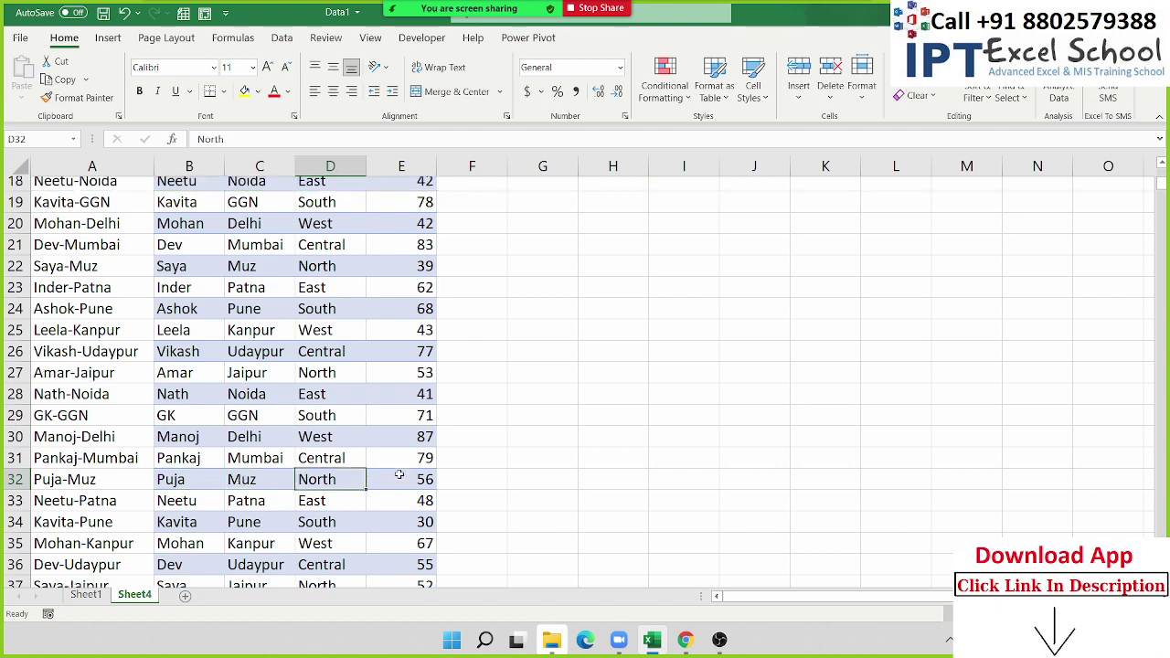
scroll(399, 476, "up", 5)
scroll(343, 437, "down", 2)
scroll(344, 437, "down", 4)
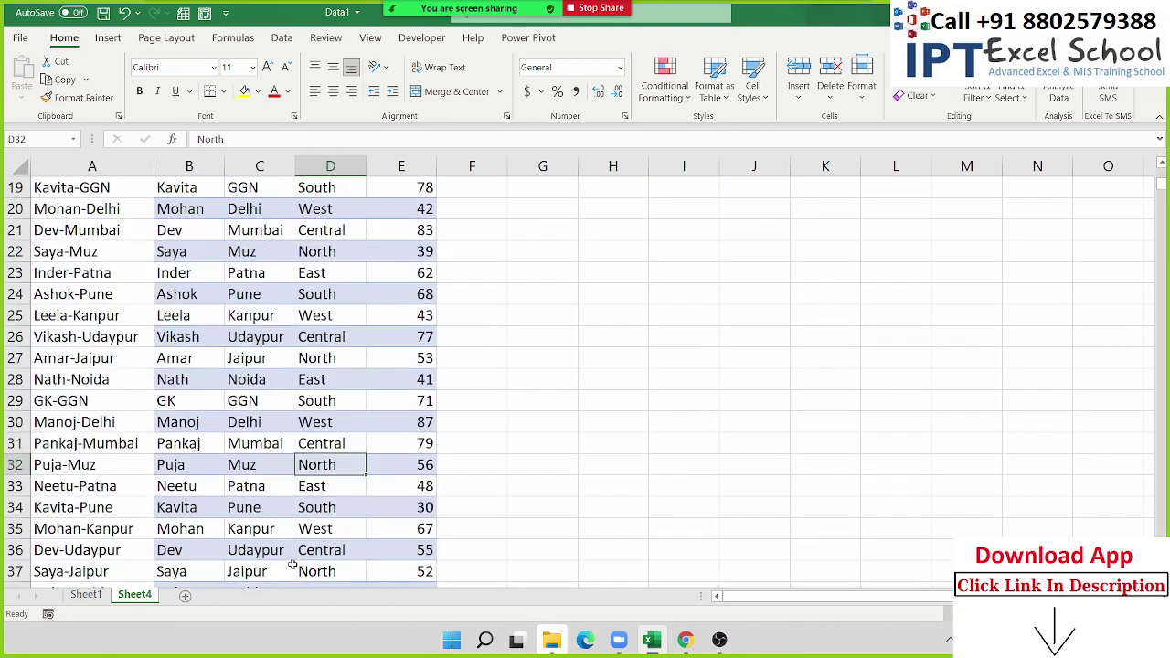
left_click_drag(186, 510, 301, 512)
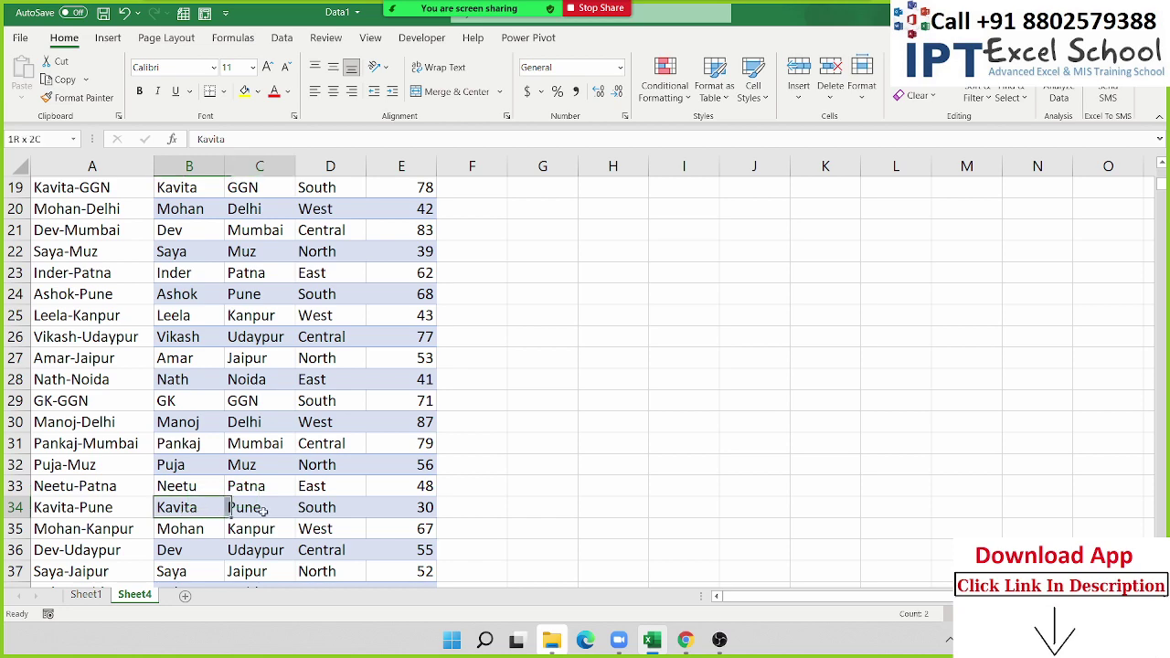
key("ctrl+c")
scroll(464, 486, "up", 4)
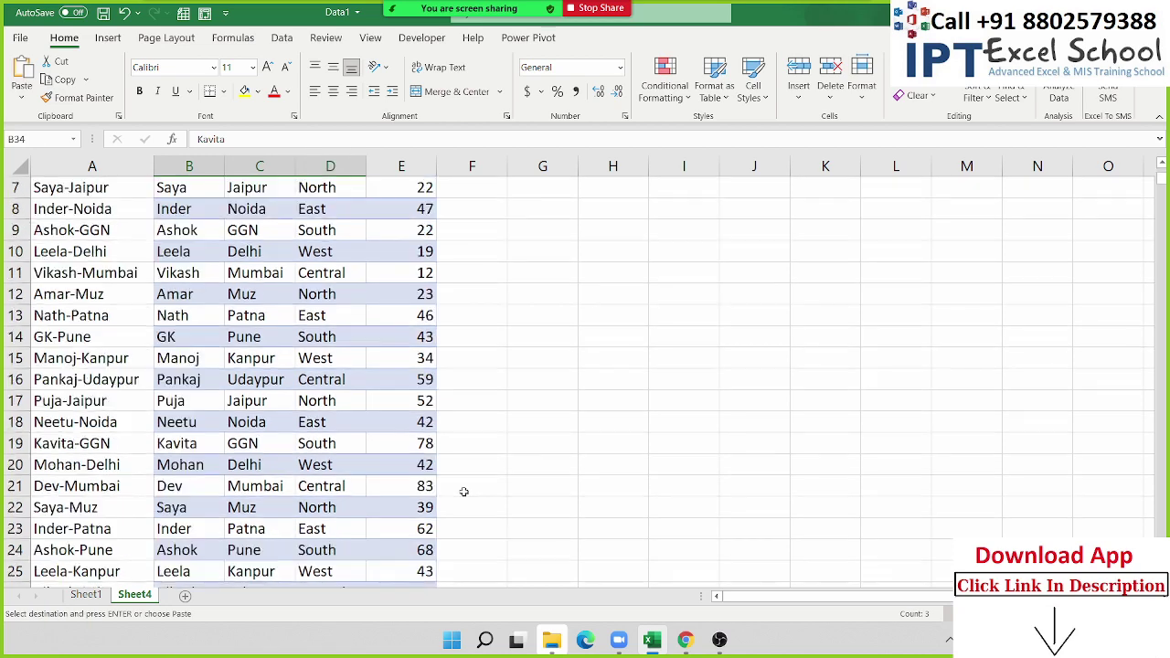
scroll(471, 485, "up", 2)
left_click(606, 313)
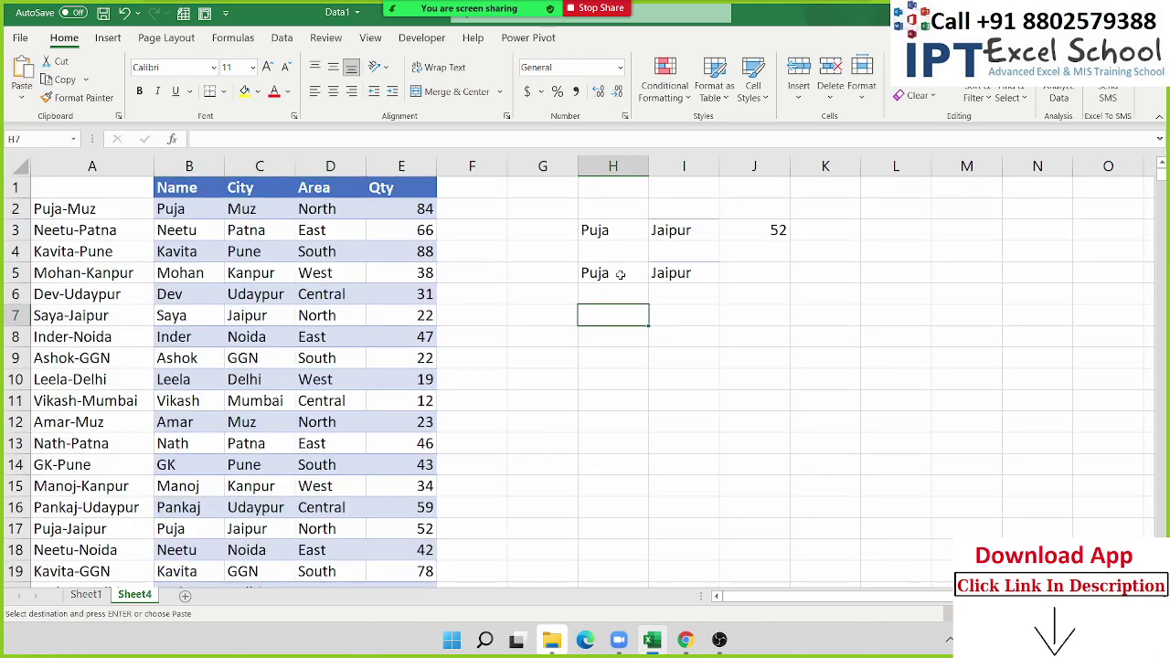
left_click(614, 272)
key("ctrl+v")
left_click(402, 357)
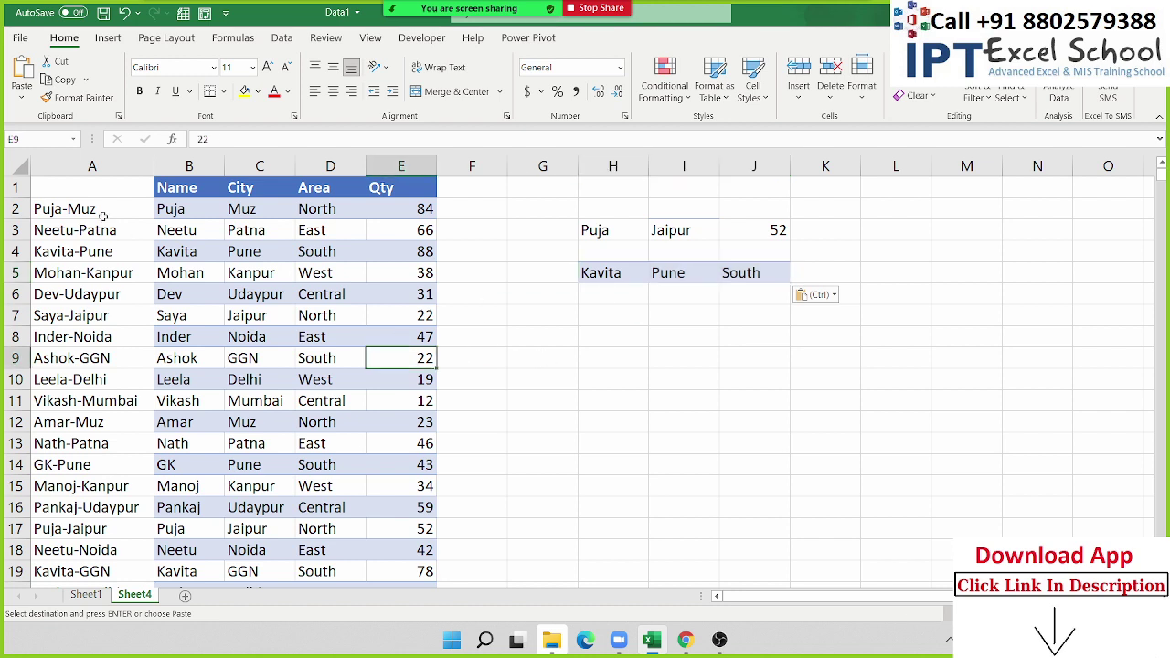
- Append &"-"&D2 to A2's key formula and fill it down column A as Name-City-Area keys
double_click(107, 208)
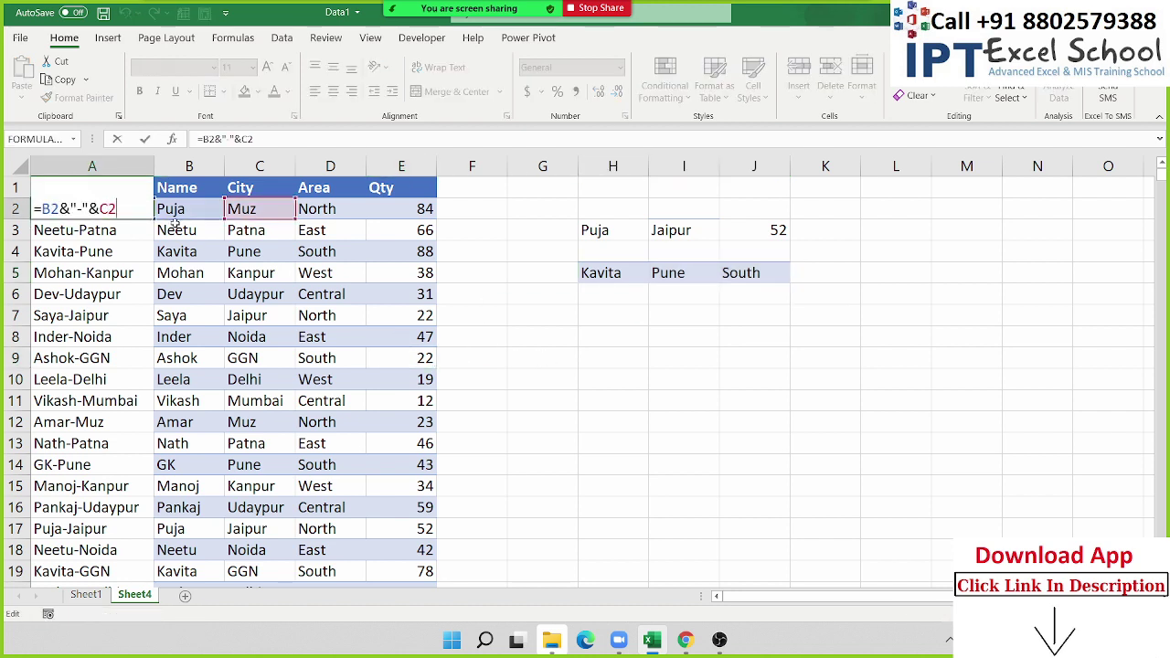
type("&C2")
type("&\"-\"&")
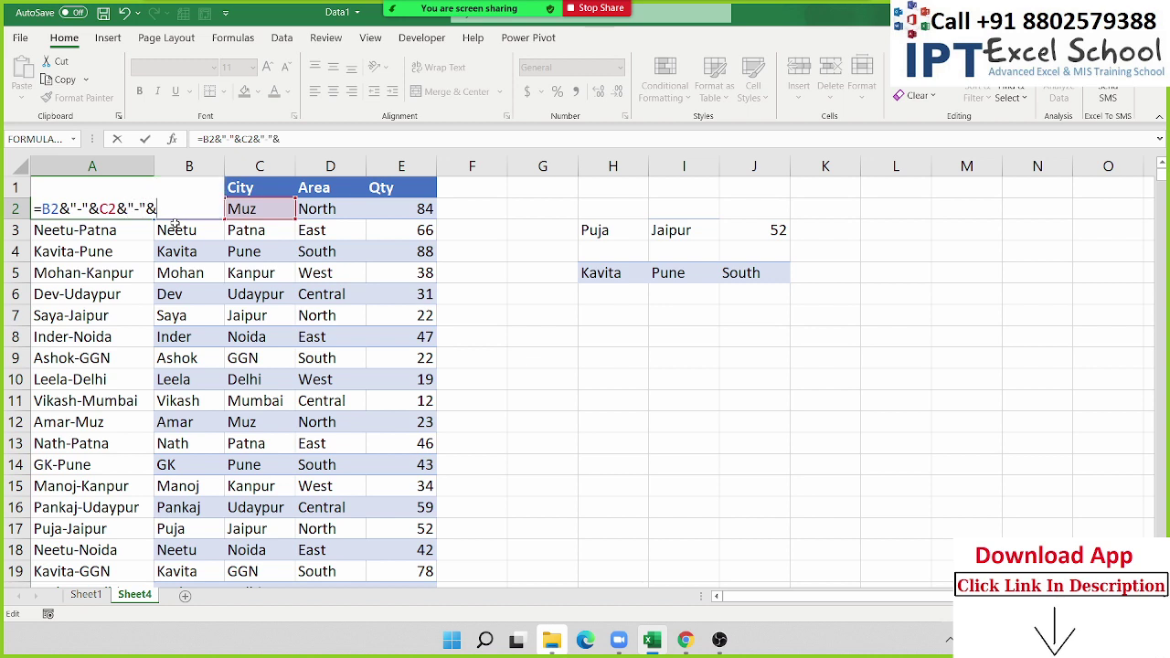
left_click(325, 203)
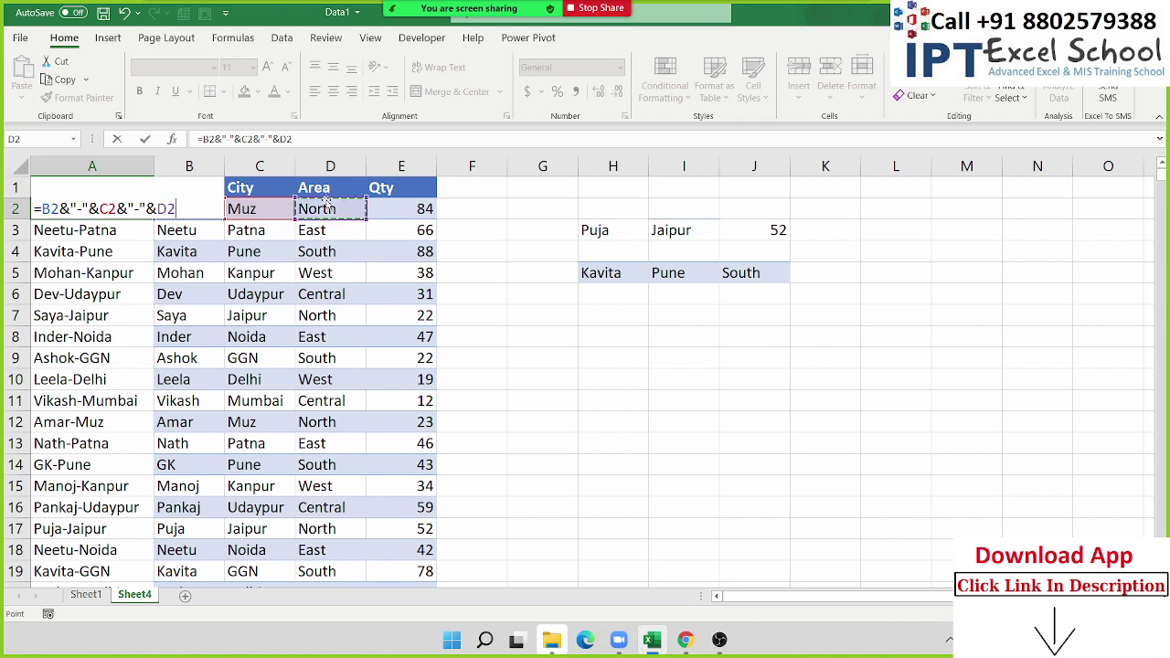
key("Return")
key("Up")
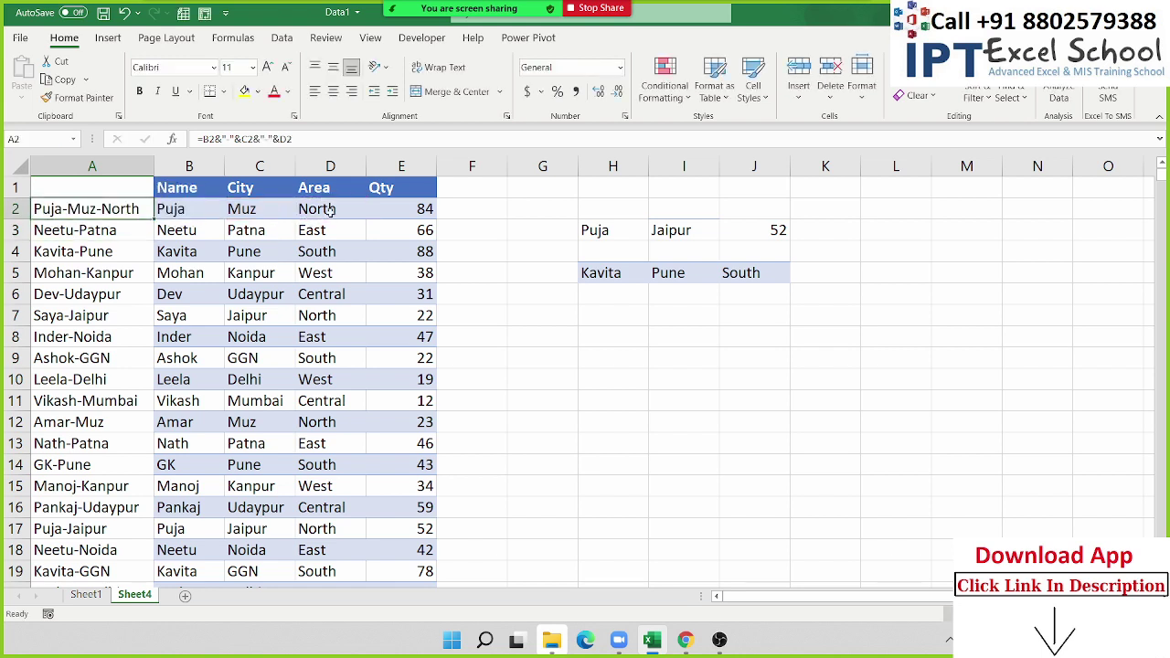
double_click(153, 217)
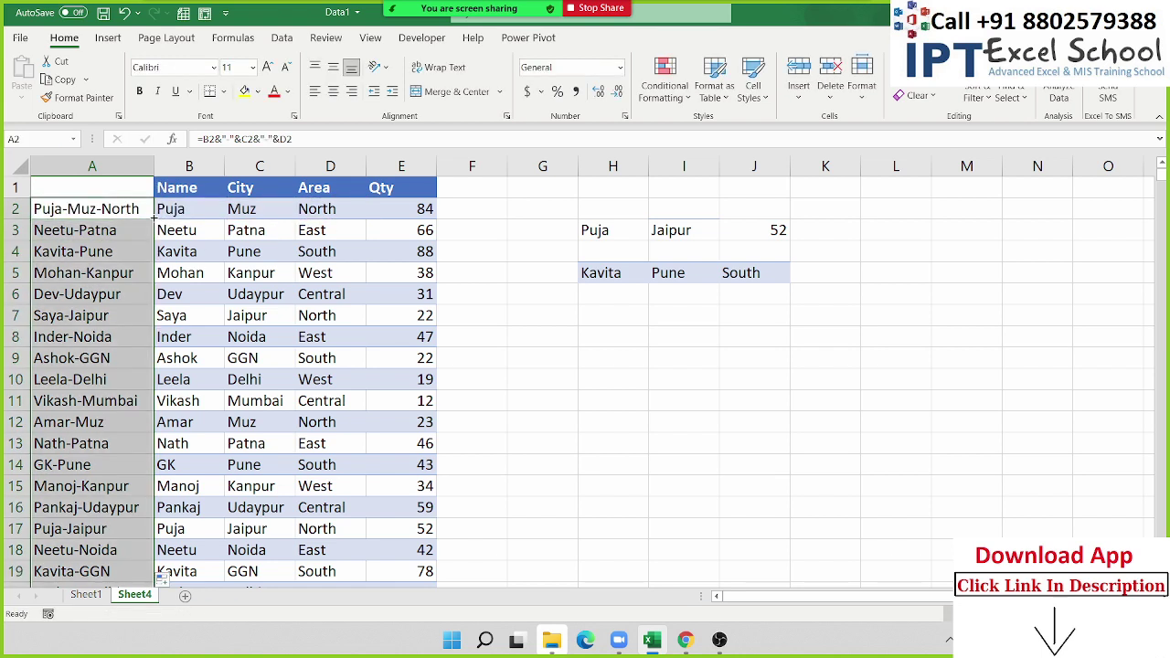
- Enter =VLOOKUP(H5&"-"&I5&"-"&J5,A:E,5,0) in K5, returning Qty 88
left_click(824, 271)
type("=vl")
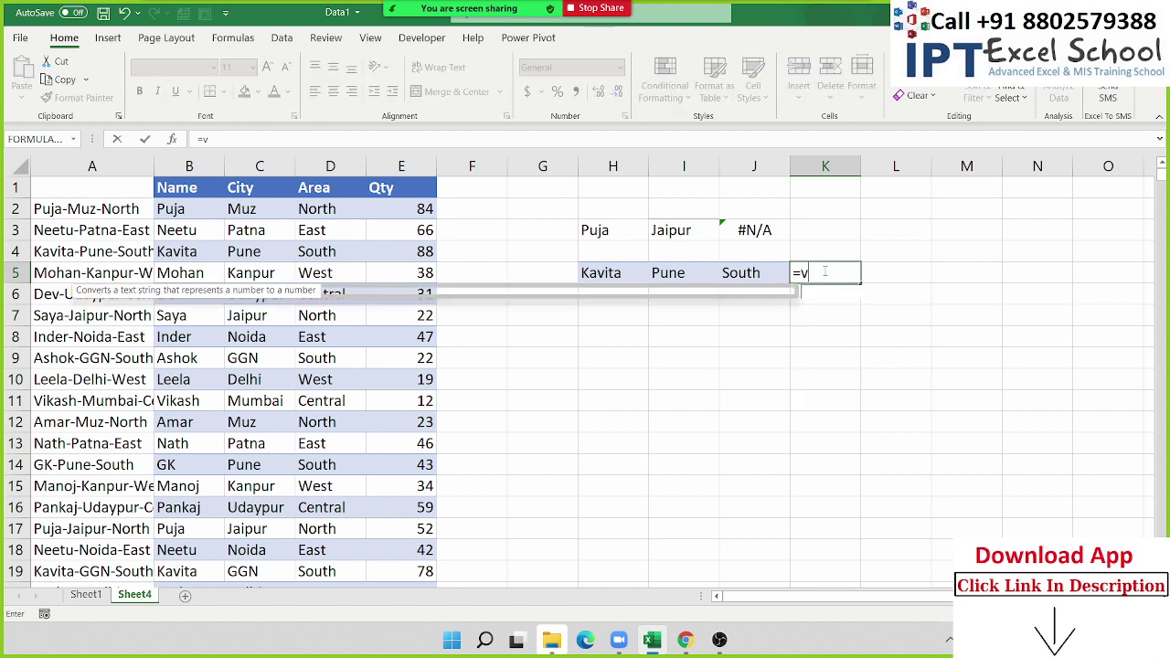
key("Tab")
key("Left")
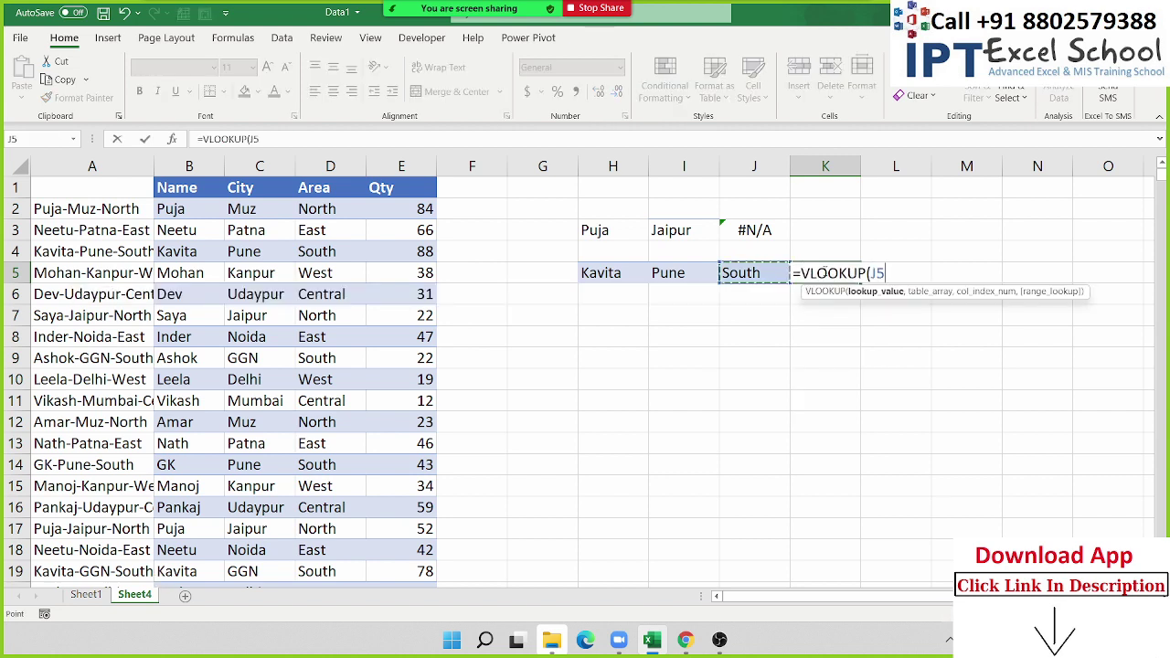
key("Left")
key("Left")
type("&")
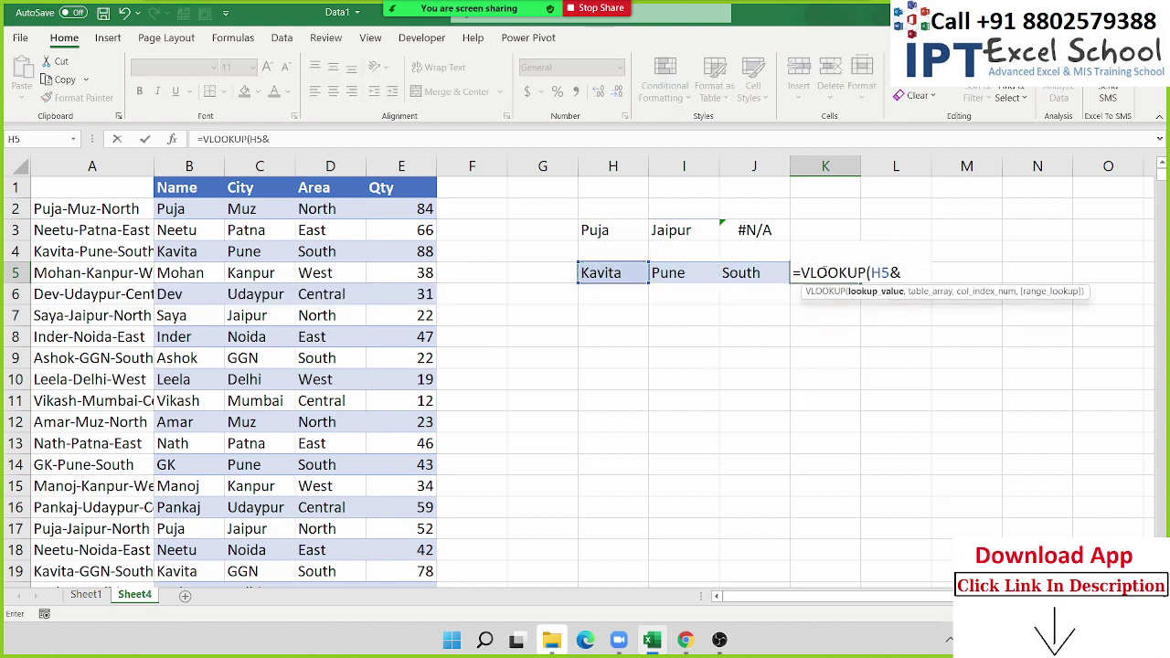
type("\"-\"&")
left_click(694, 273)
type("&I5&\"-")
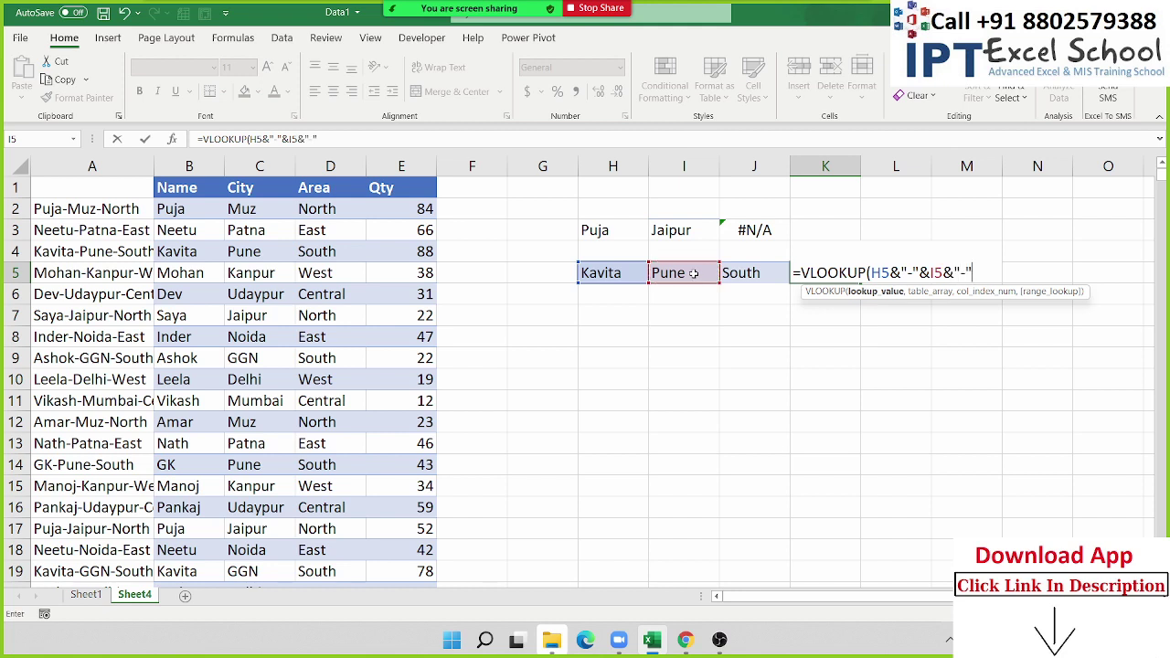
type("&")
left_click(759, 274)
type(",")
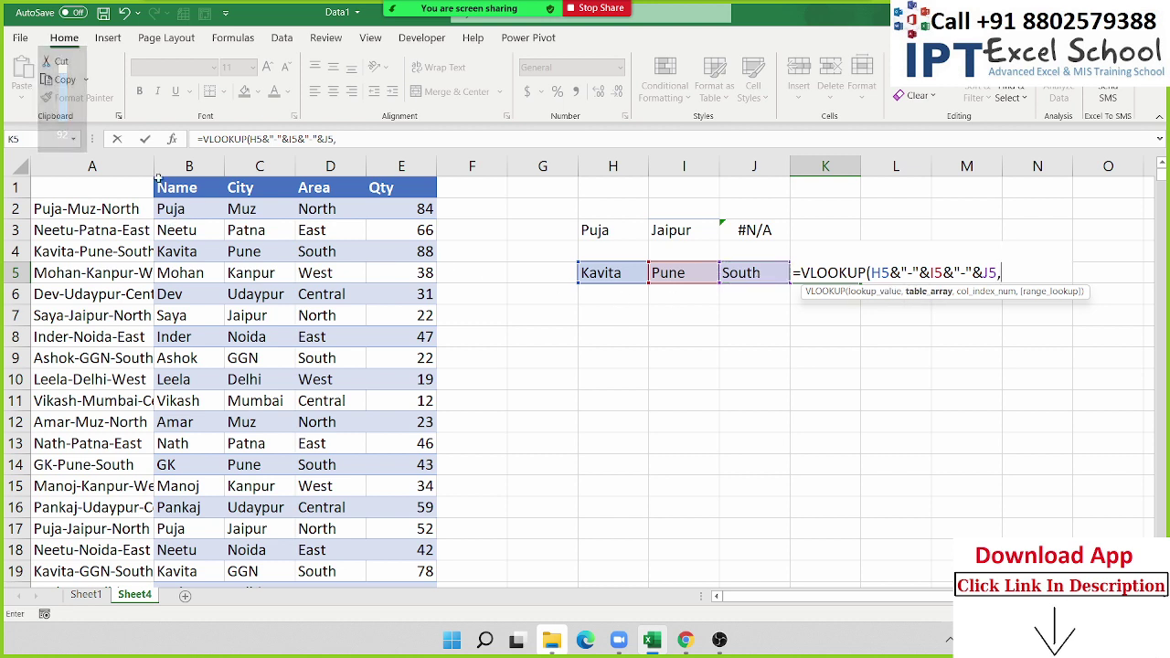
left_click_drag(128, 166, 387, 166)
type(",")
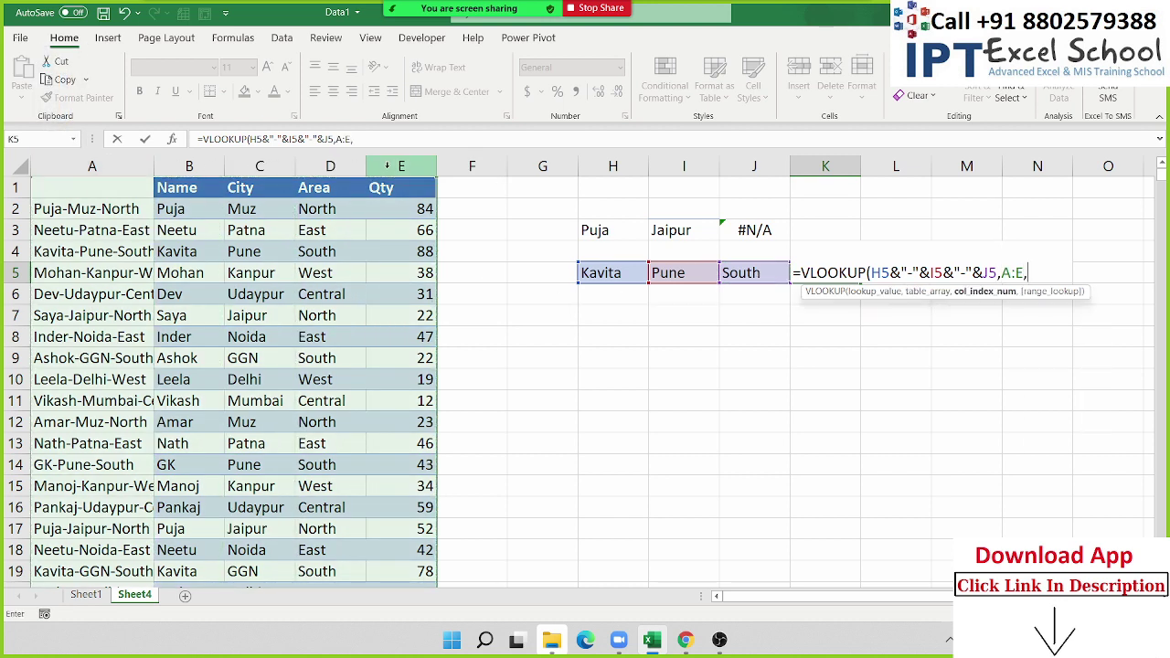
type("5,0")
key("ctrl+Return")
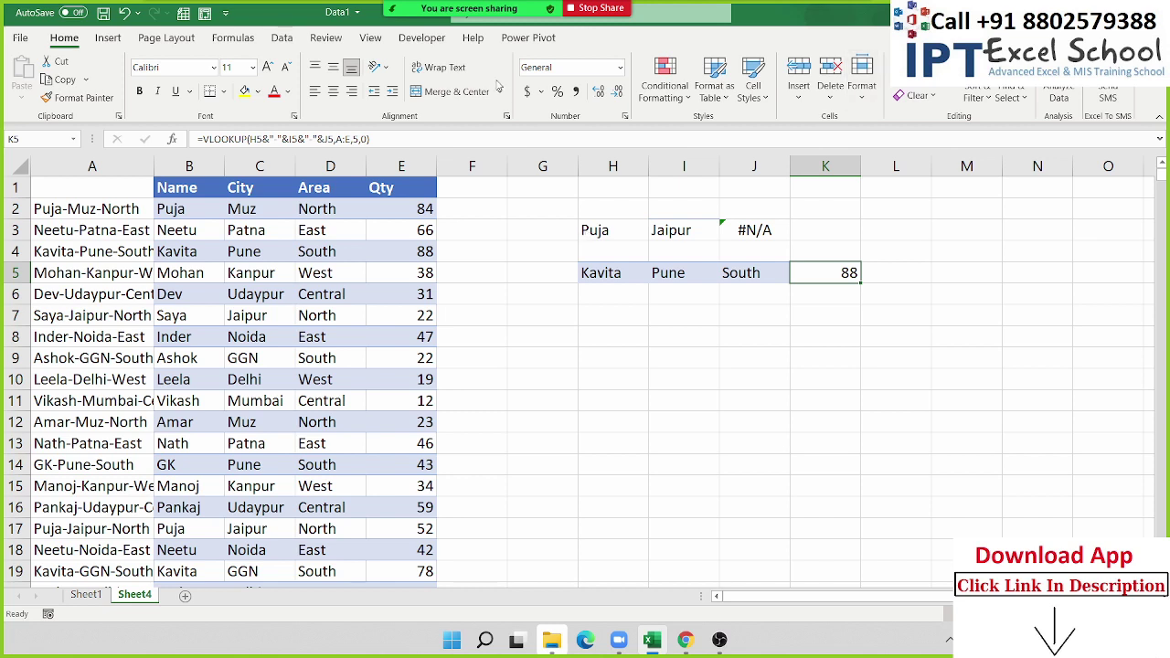
- Copy the Name, City, Area block B1:D11, undoing a stray paste at H11
left_click_drag(196, 190, 367, 409)
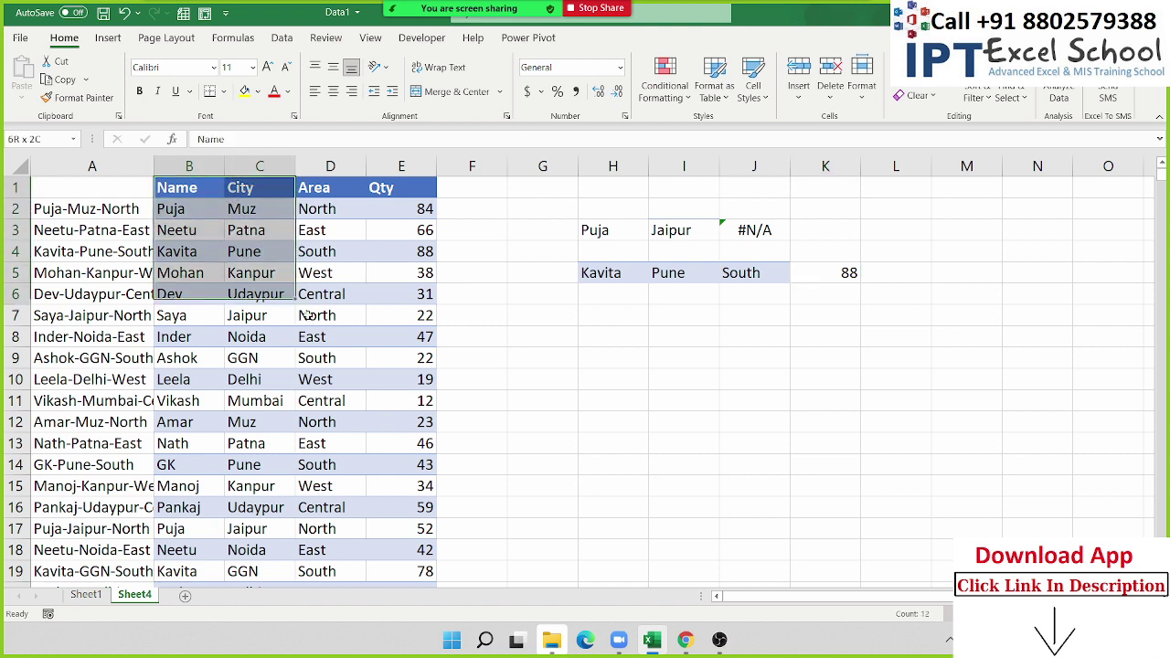
key("ctrl+c")
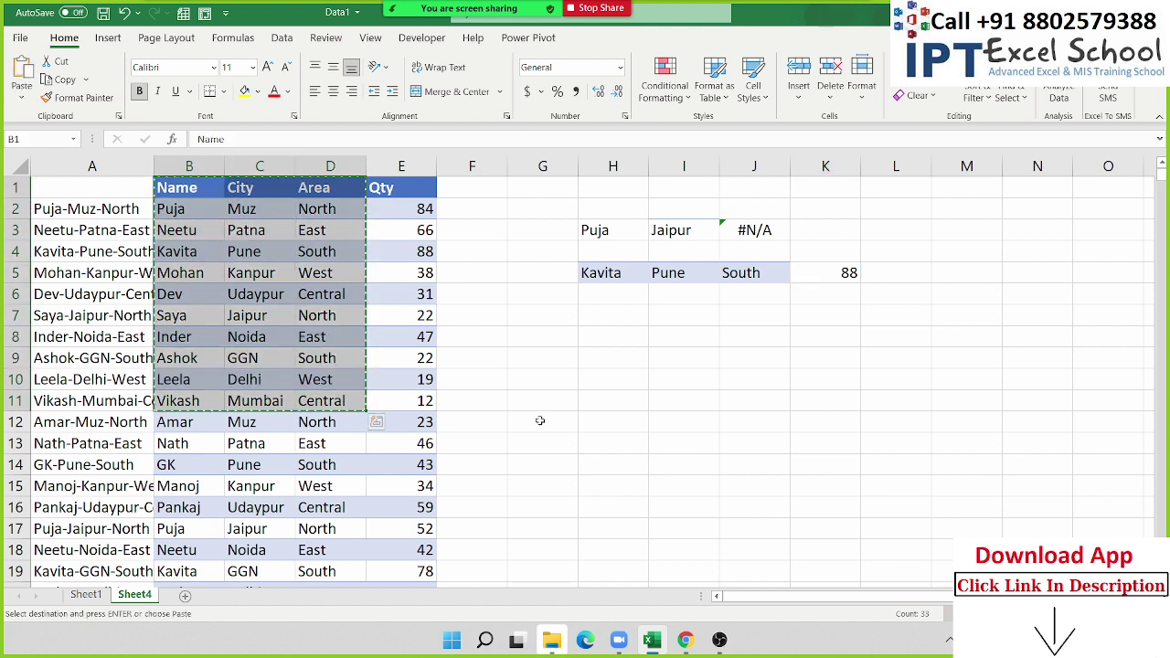
left_click(616, 407)
key("Return")
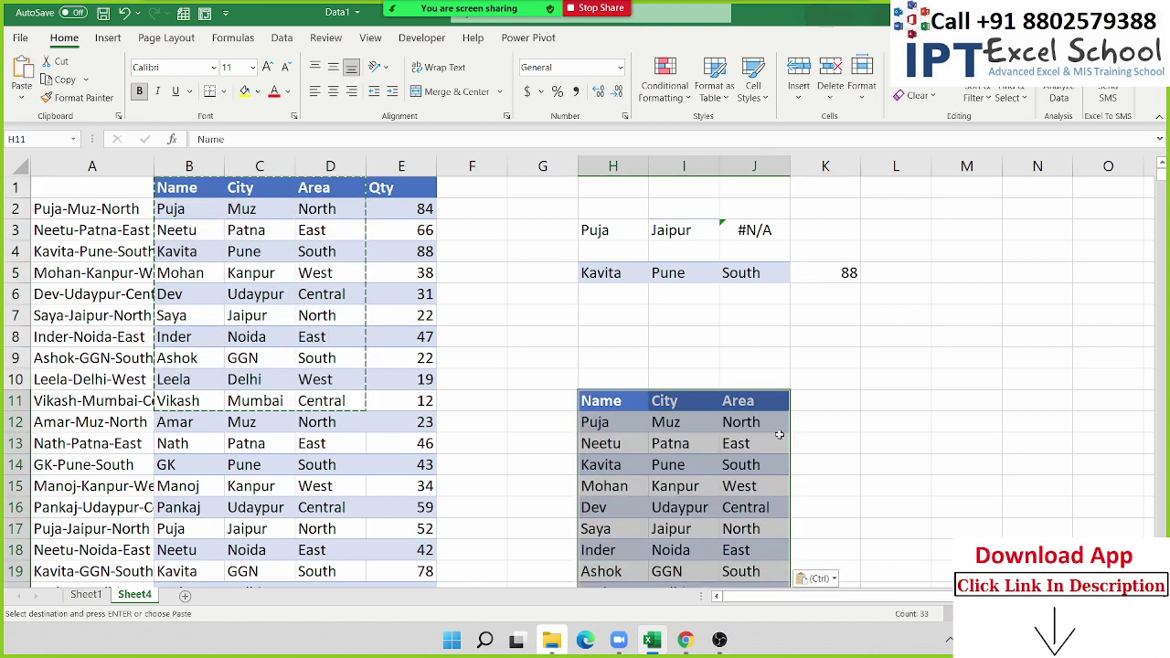
scroll(785, 410, "down", 1)
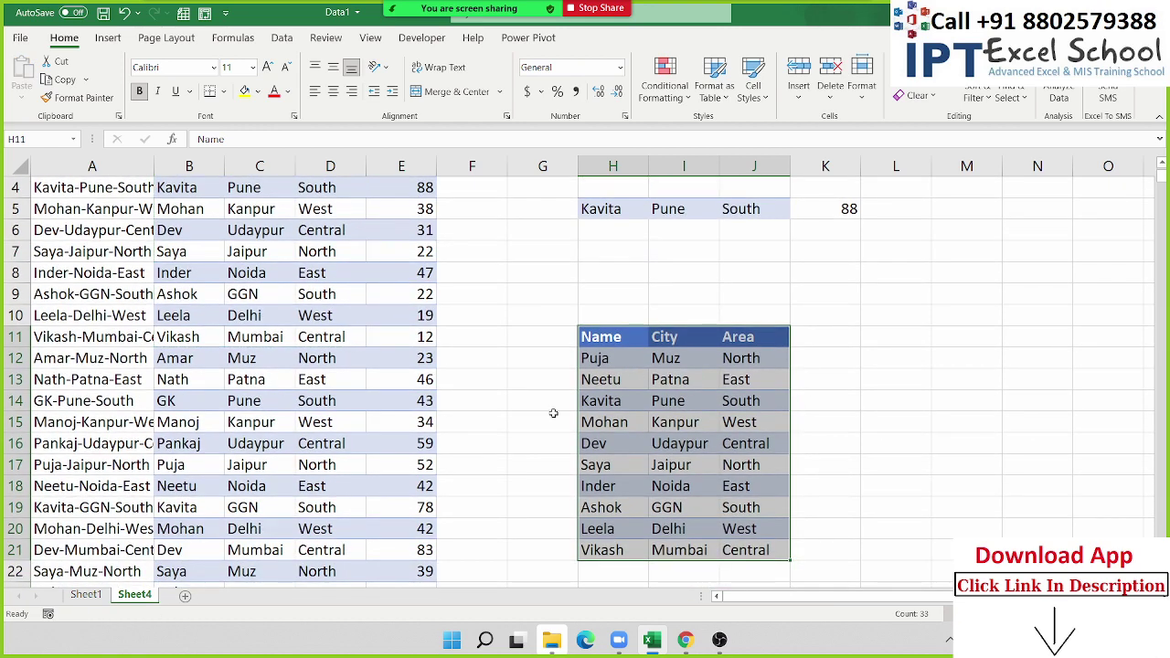
key("ctrl+z")
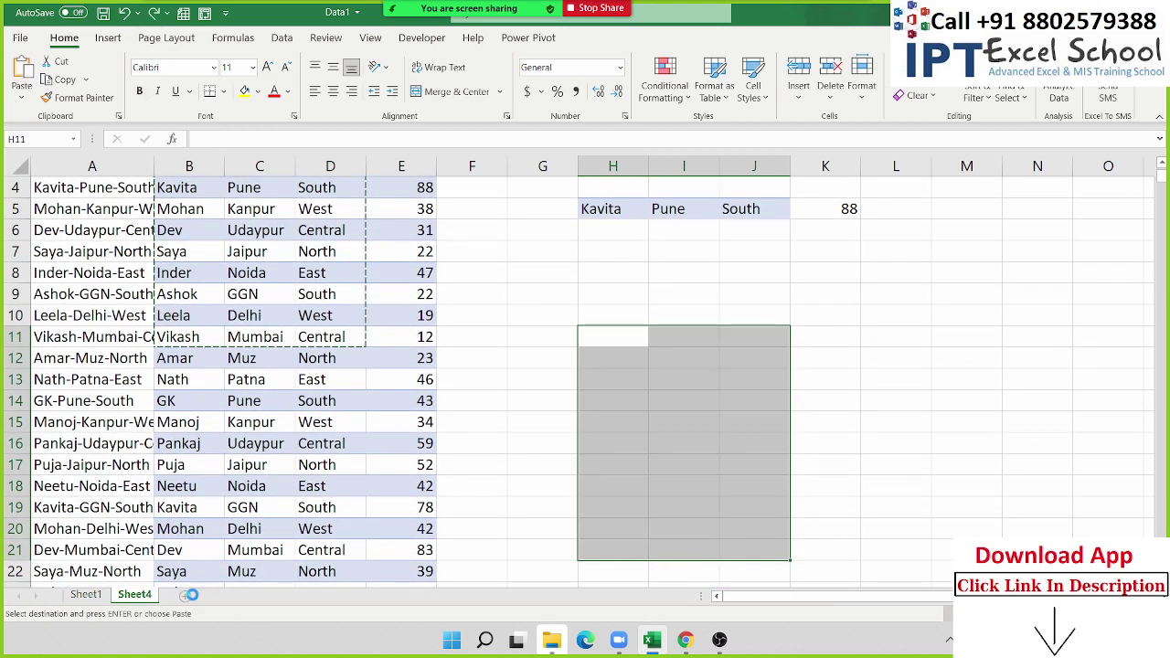
- Paste the copied block into A1 of a new Sheet2
left_click(186, 597)
key("ctrl+v")
left_click(359, 323)
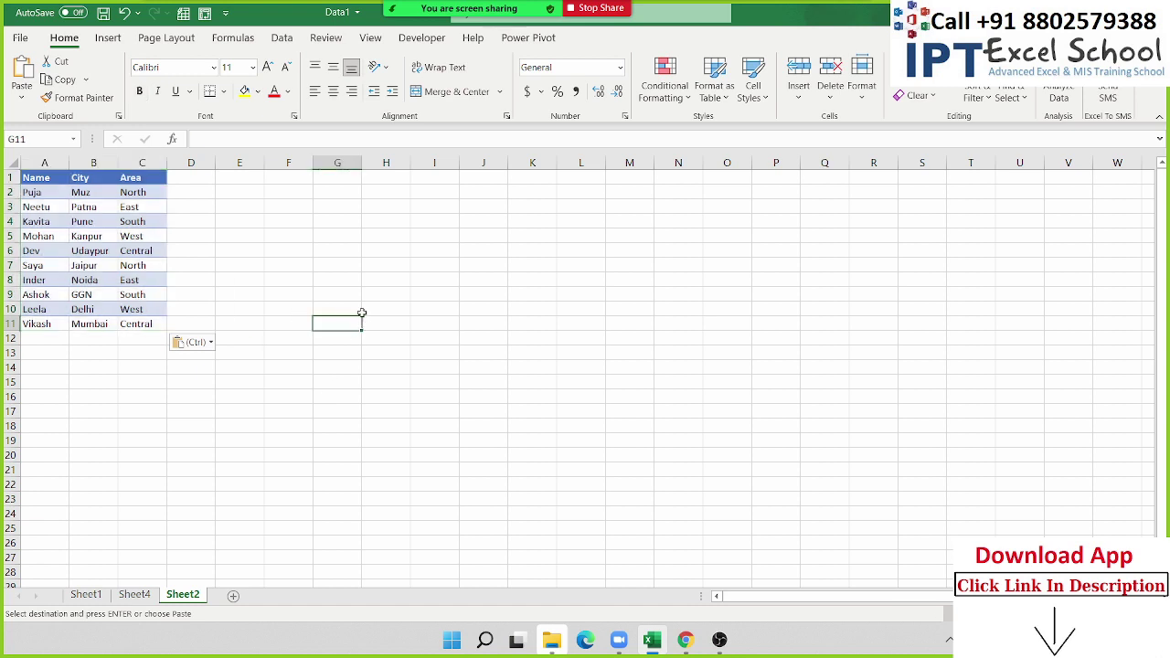
scroll(397, 298, "up", 5, "ctrl")
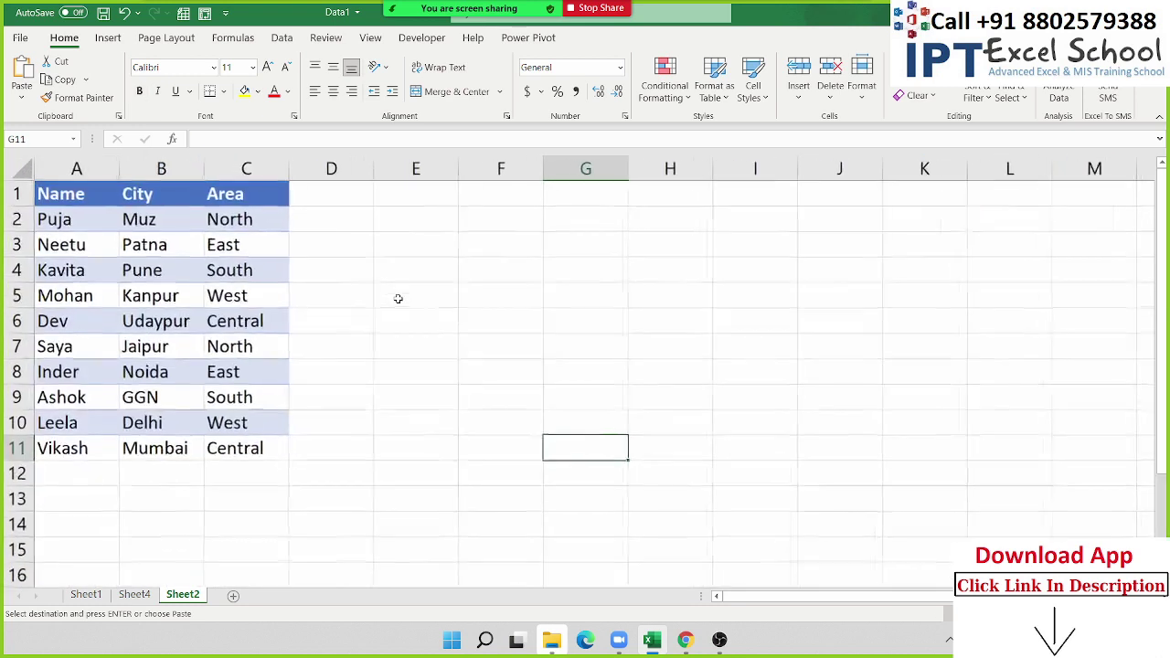
- Replace the names in A6 and A8 with two-word names and autofit column A
double_click(71, 321)
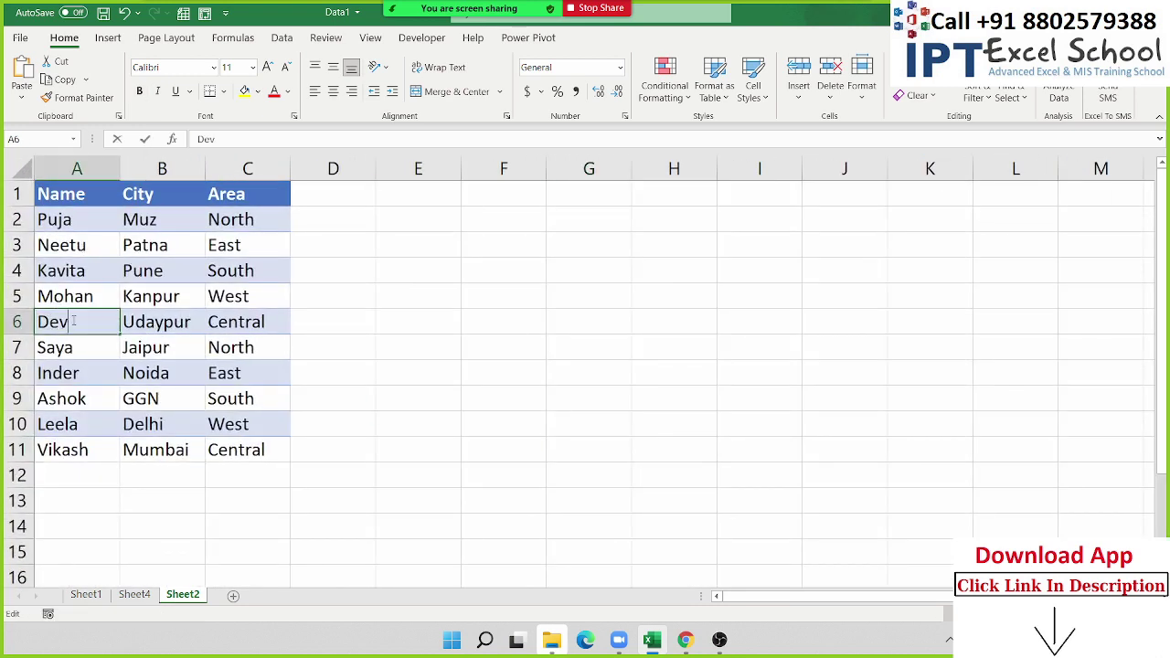
type("Ku")
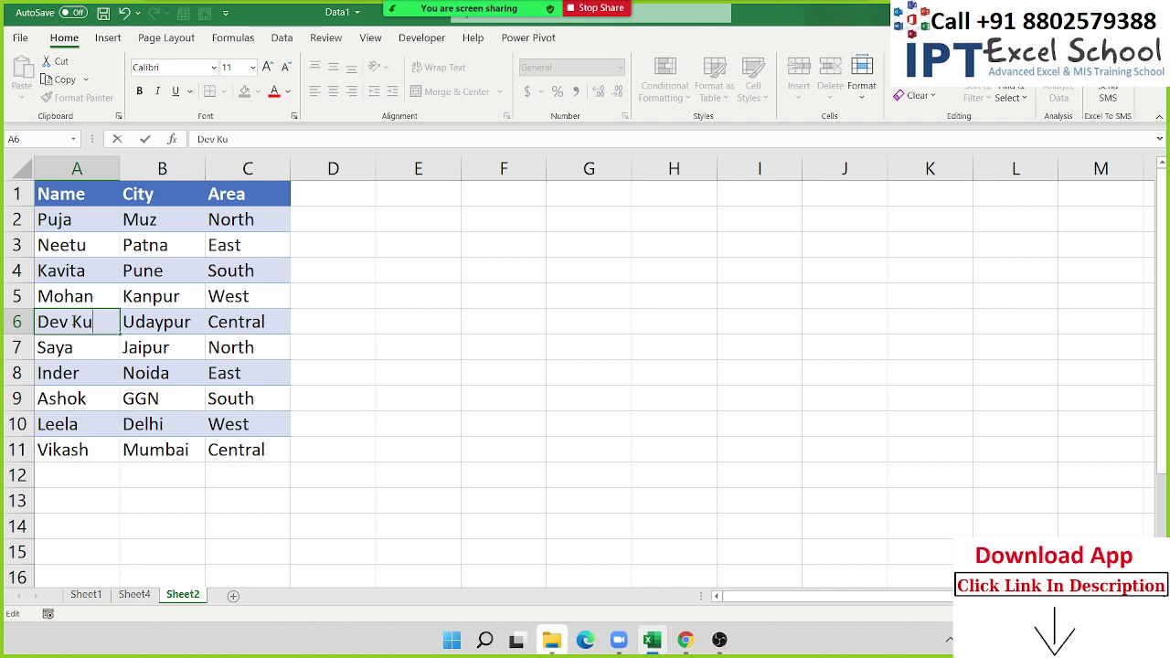
type("mar Singh")
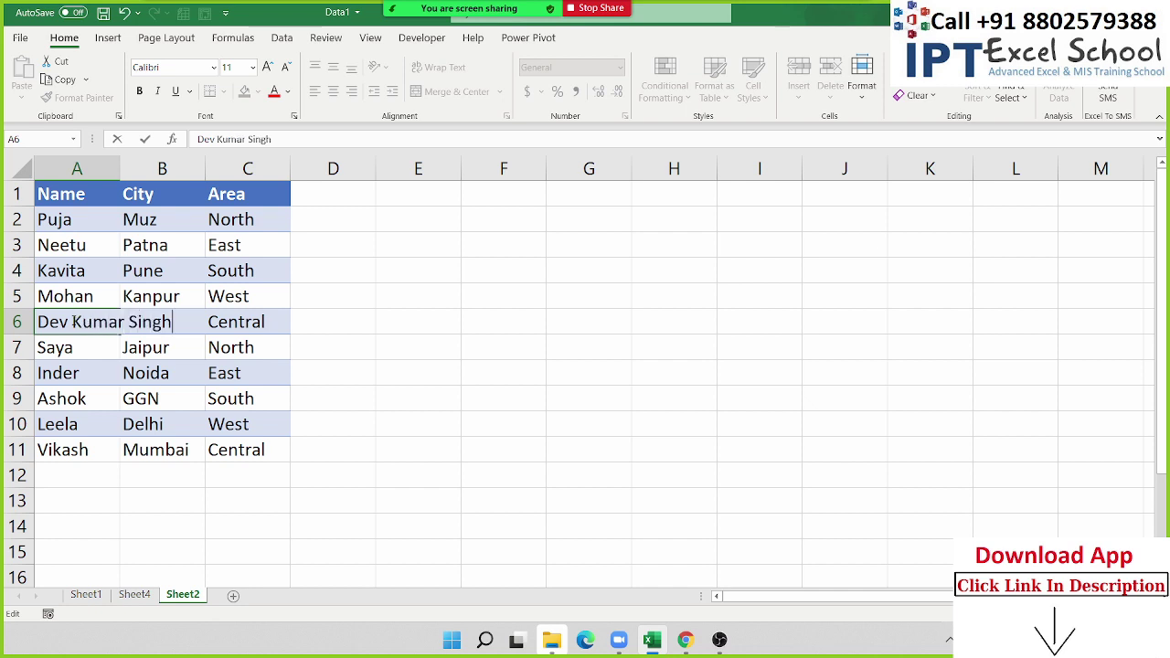
left_click(185, 366)
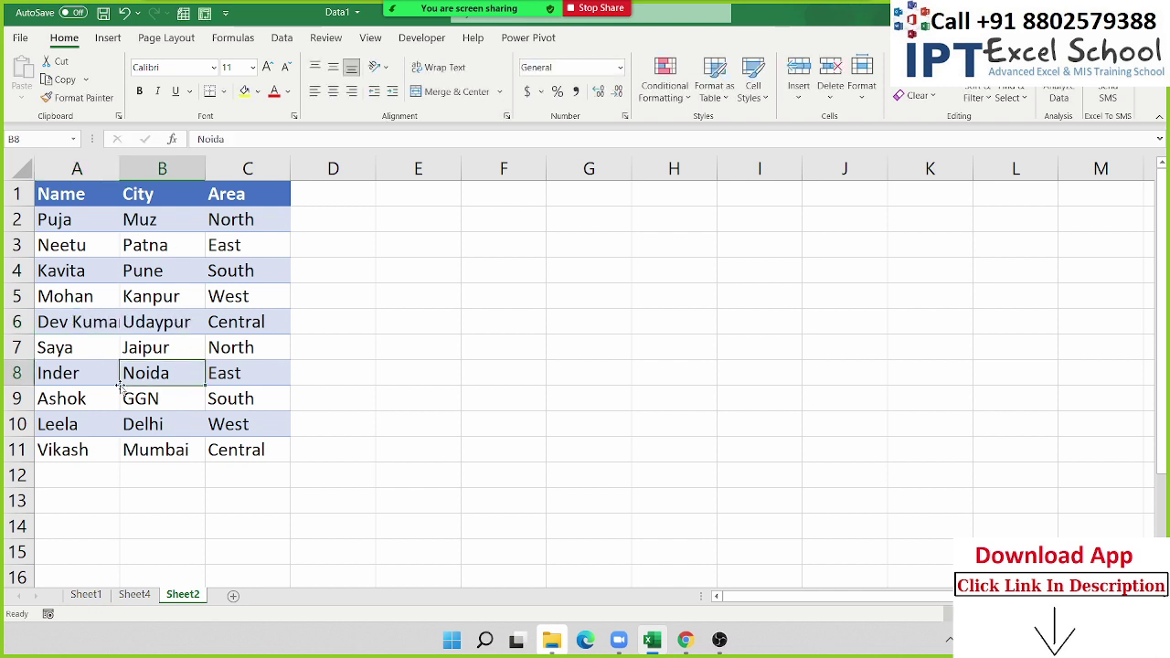
left_click(77, 375)
type("Kum")
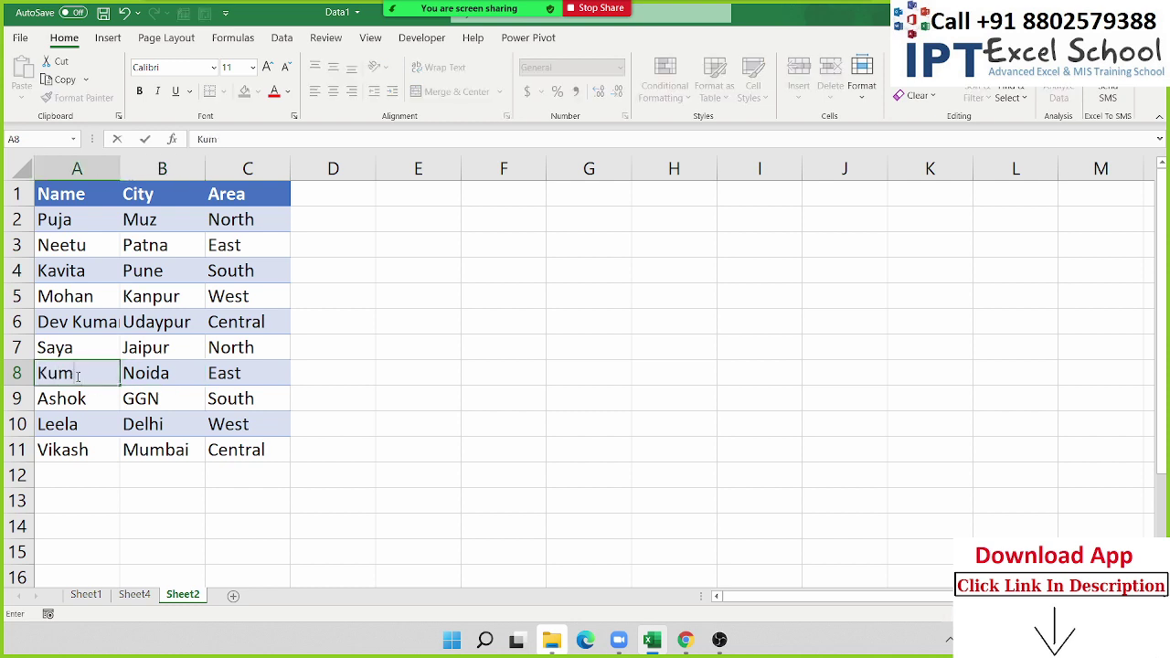
type("ar Dev")
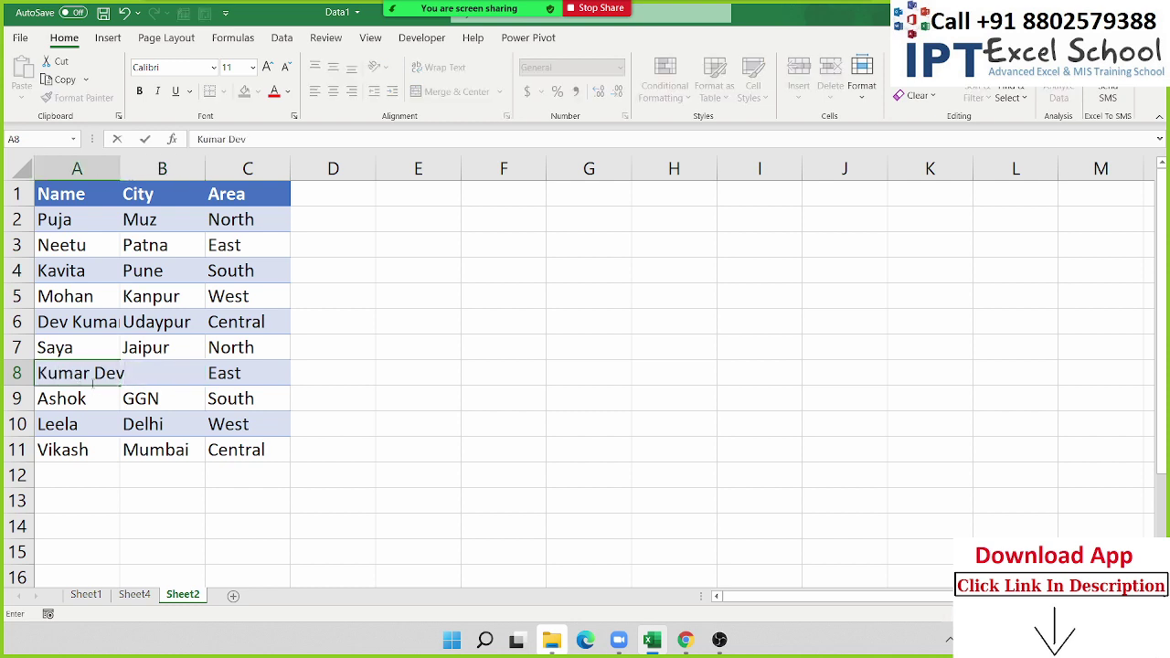
left_click(162, 413)
left_click(115, 188)
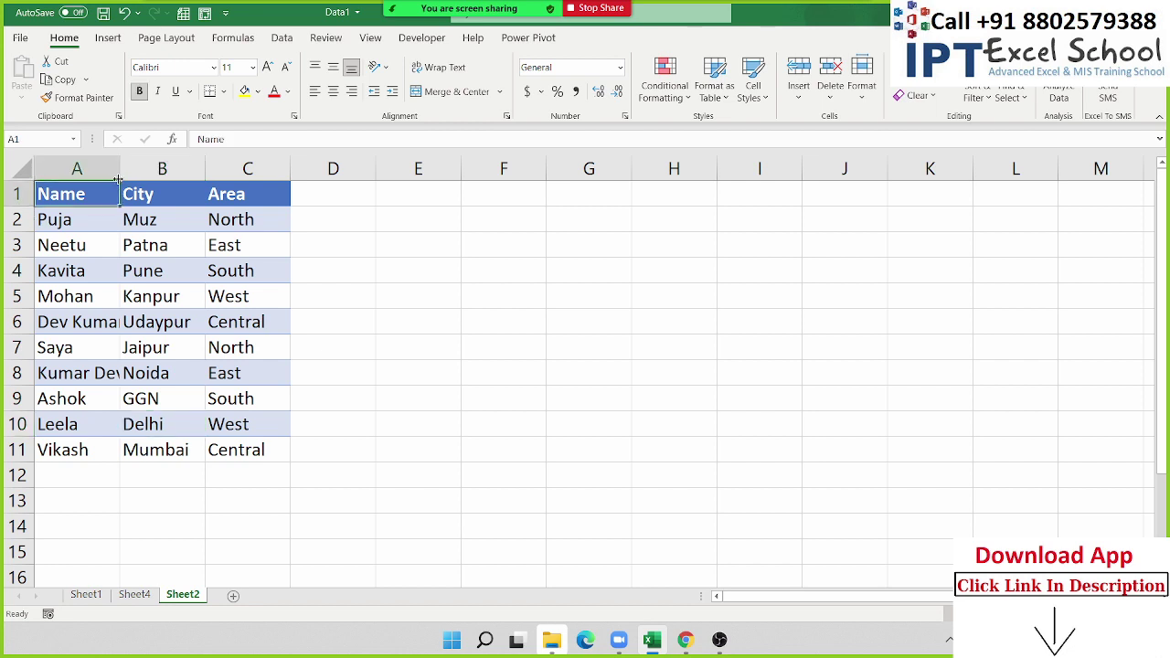
double_click(118, 179)
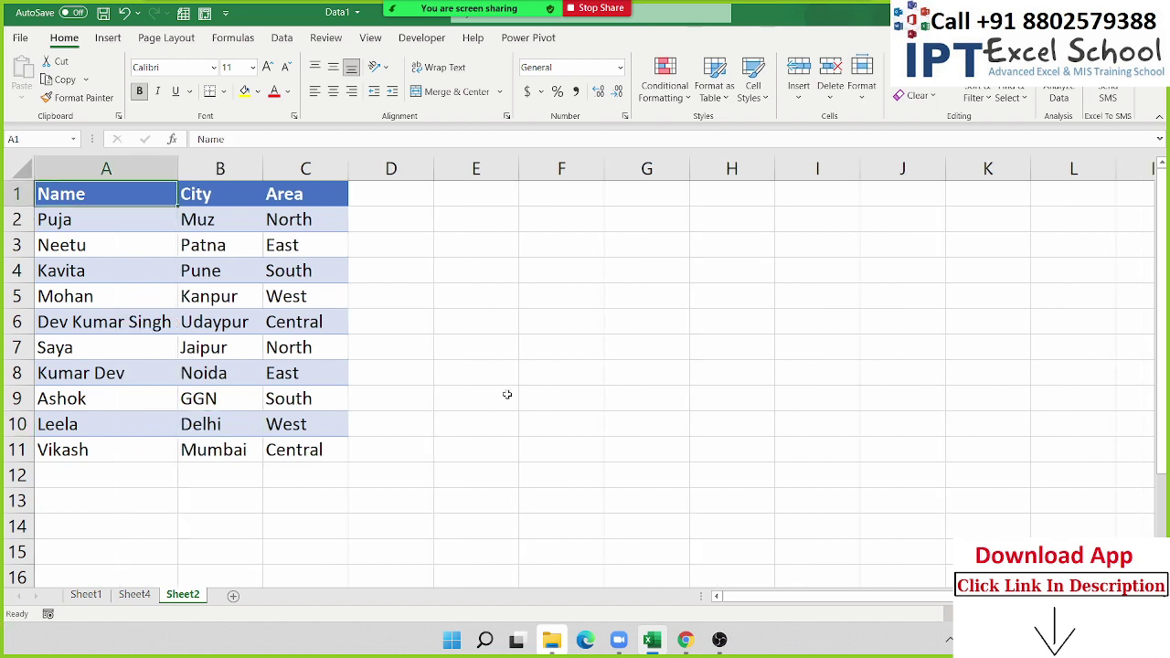
- Enter Dev in F4 and write =VLOOKUP(F4,A:C,3) in G4
left_click(544, 274)
type("D")
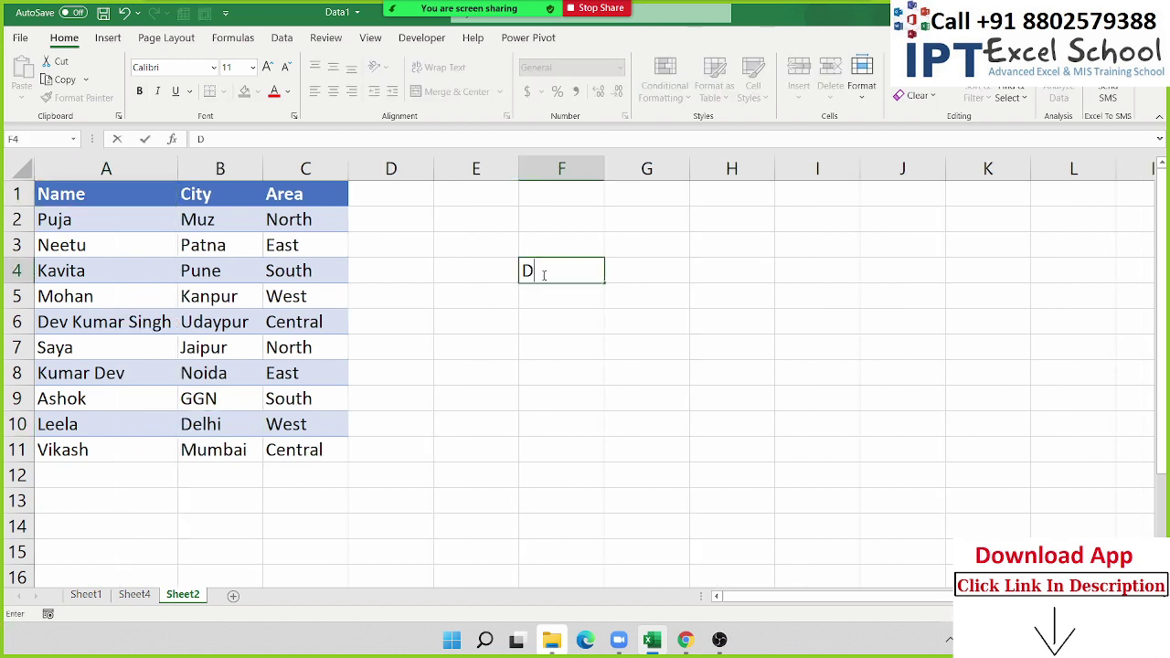
type("ev")
key("Tab")
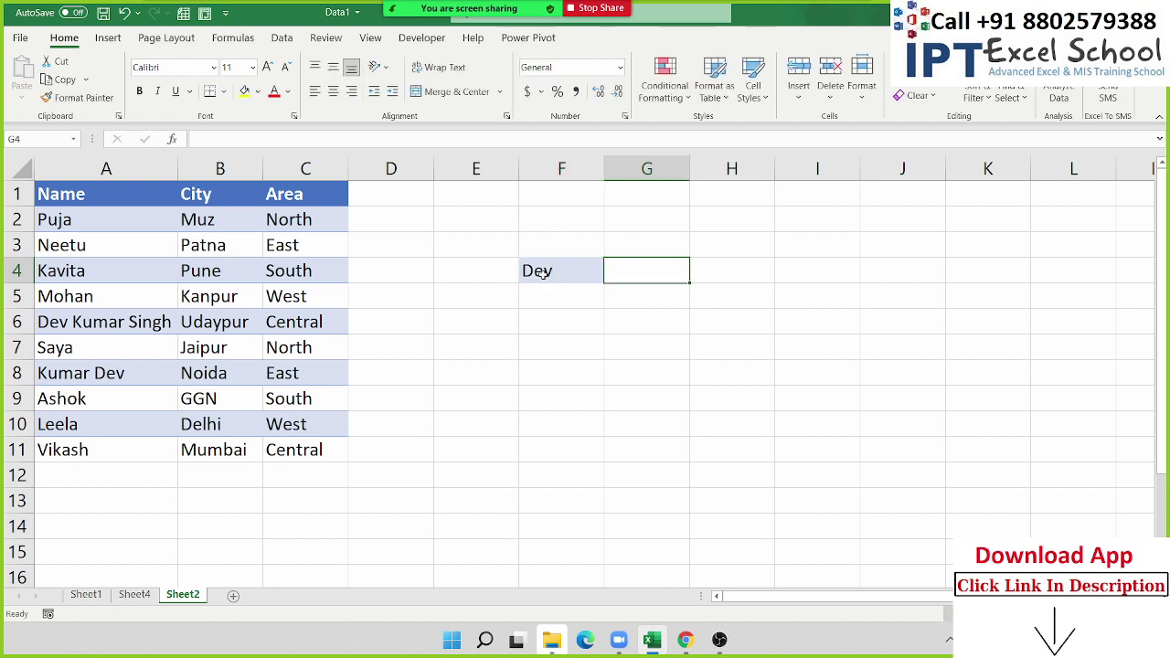
type("=vl")
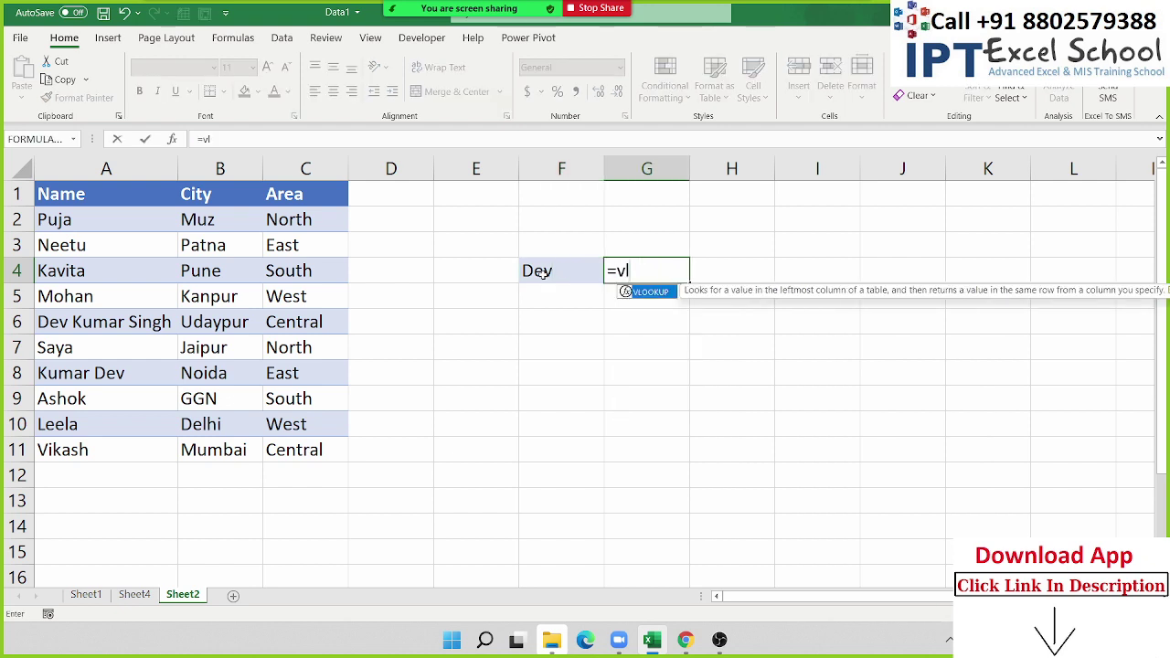
key("Tab")
left_click(564, 274)
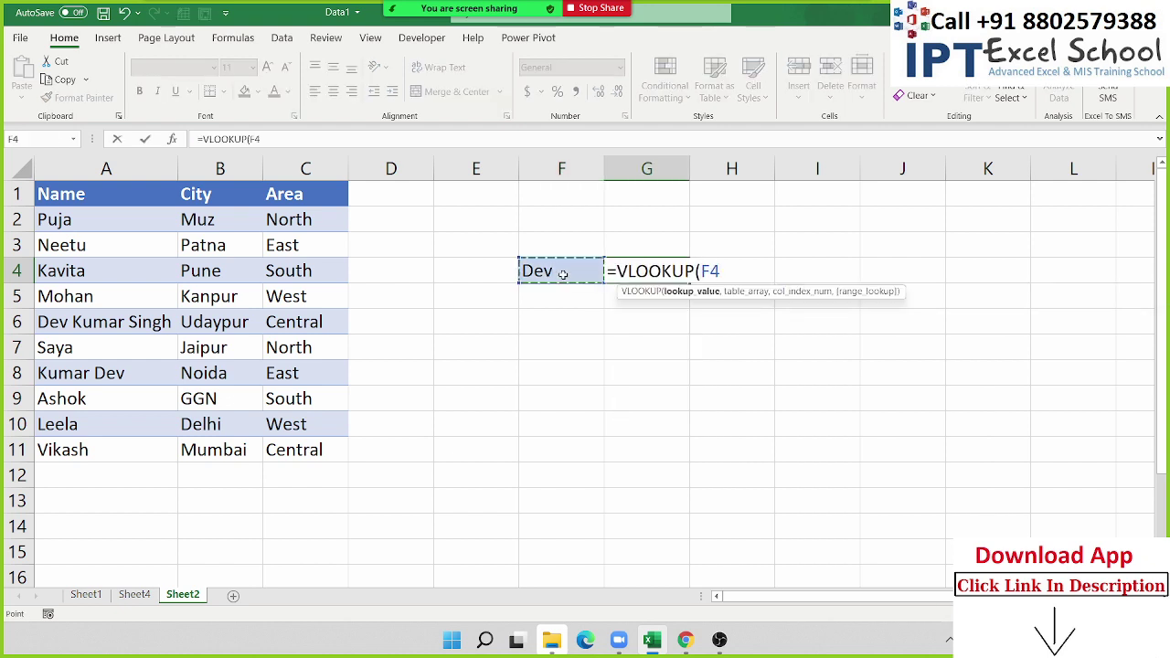
type(",")
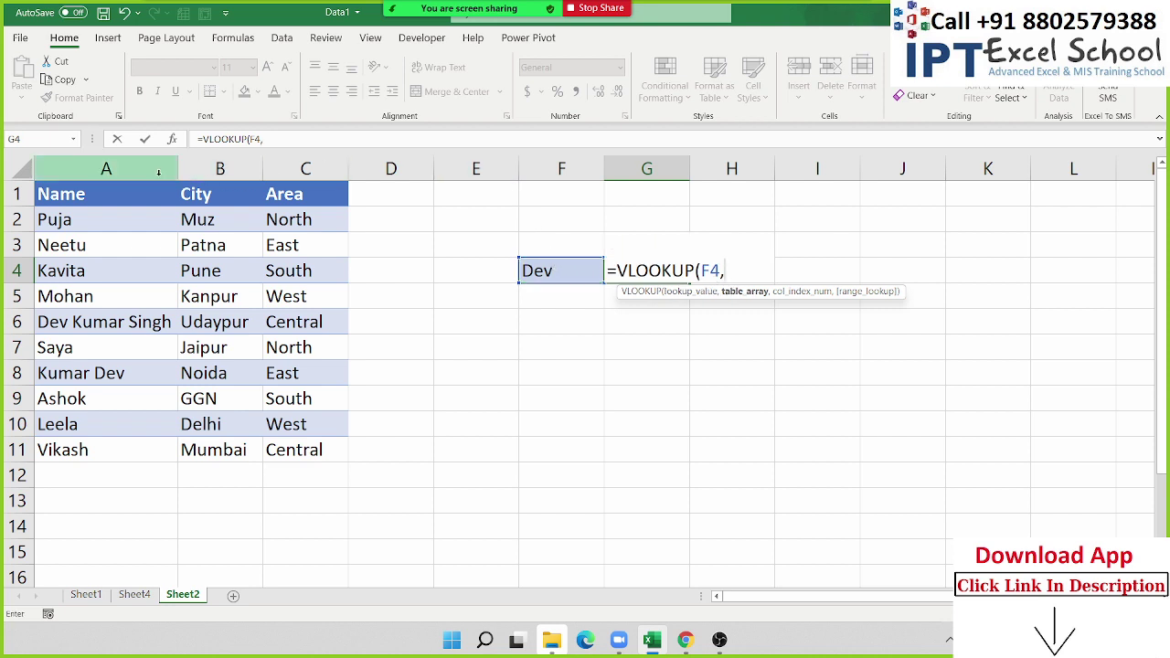
left_click_drag(107, 169, 305, 168)
type(",")
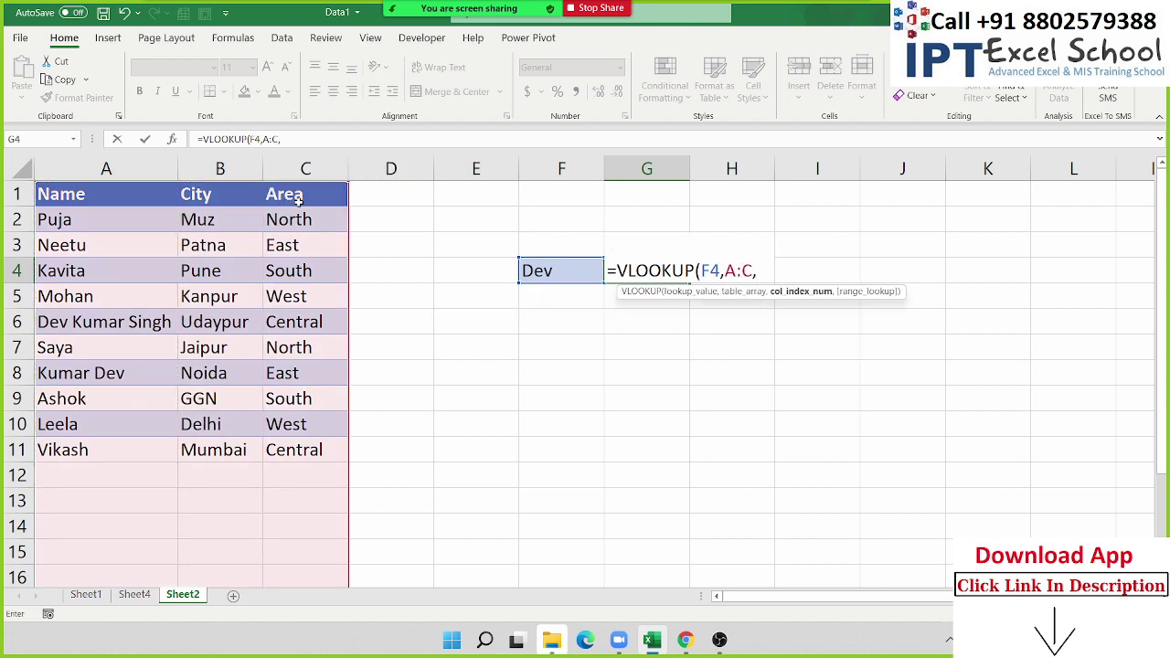
type("0")
key("BackSpace")
type("3,0")
type(")")
key("Return")
- Add 0 as the fourth VLOOKUP argument in G4 for an exact match
key("Up")
key("Right")
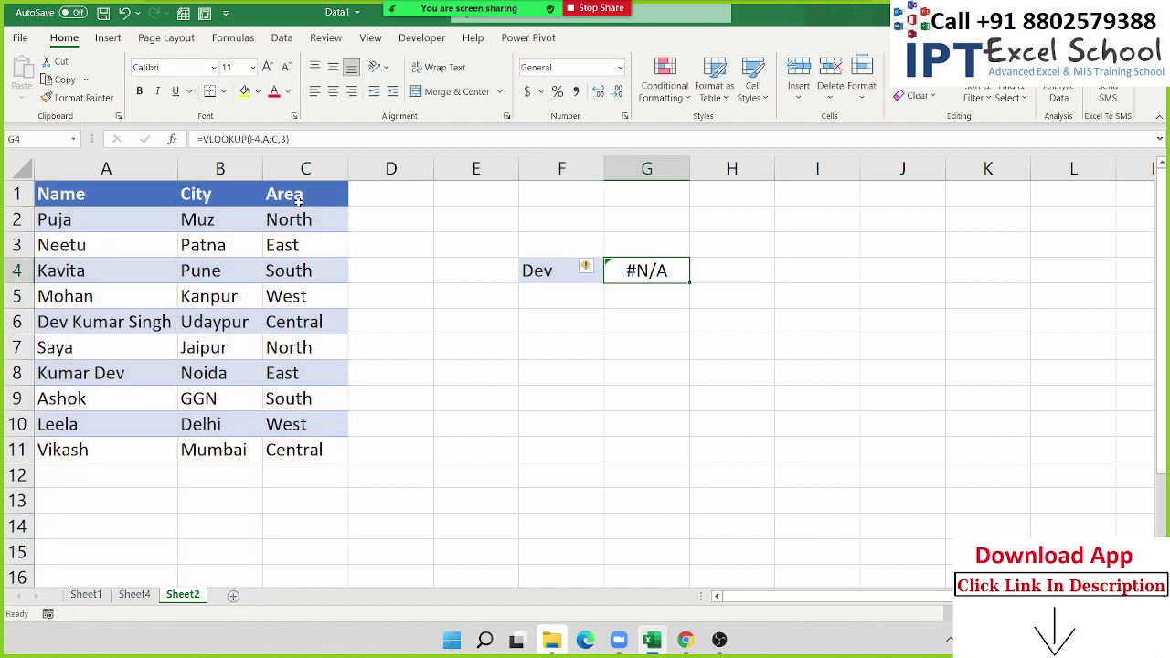
key("F2")
key("Left")
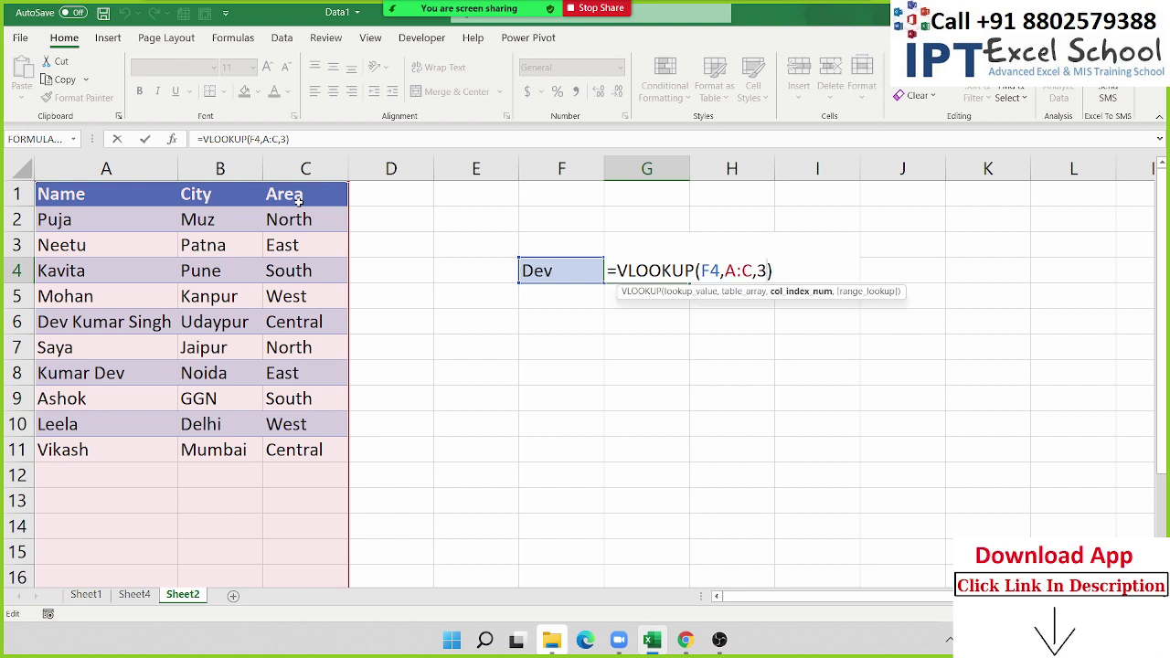
type(",0")
key("Return")
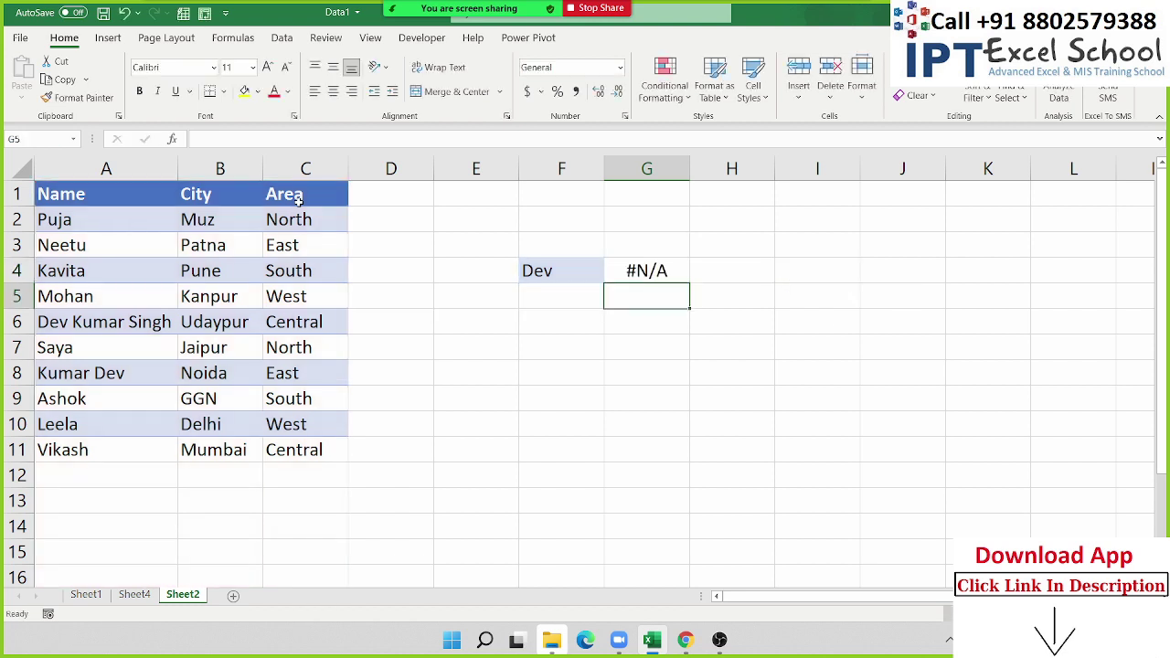
- Reopen F4 for editing with the cursor at the start of its text
key("Up")
key("Left")
key("F2")
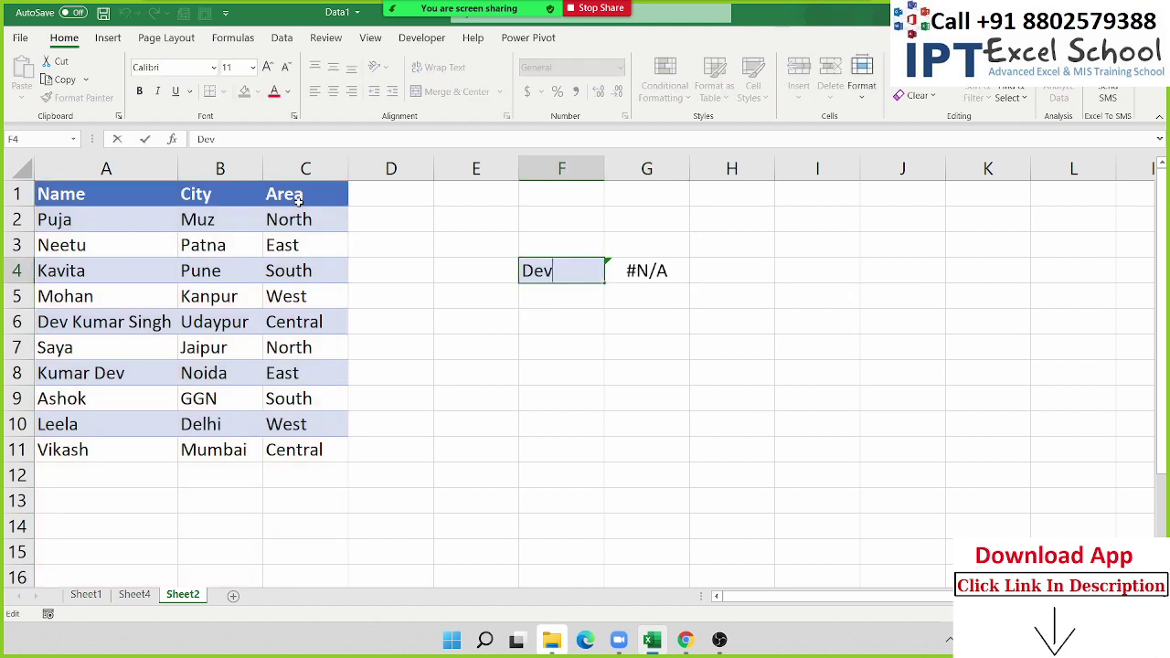
key("Left")
key("Left")
- Change F4 to *Dev and compare the Dev-related names in column A
key("Left")
type("*")
key("Return")
key("Up")
key("Left")
key("Left")
key("Left")
key("Left")
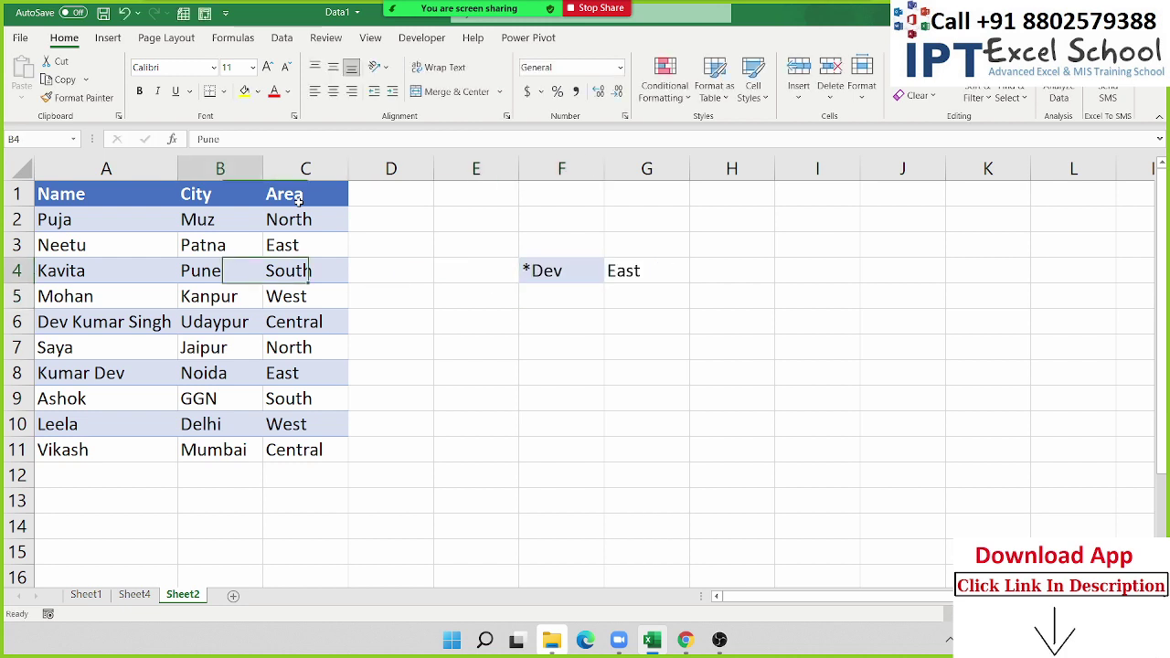
key("Left")
key("Down")
key("Down")
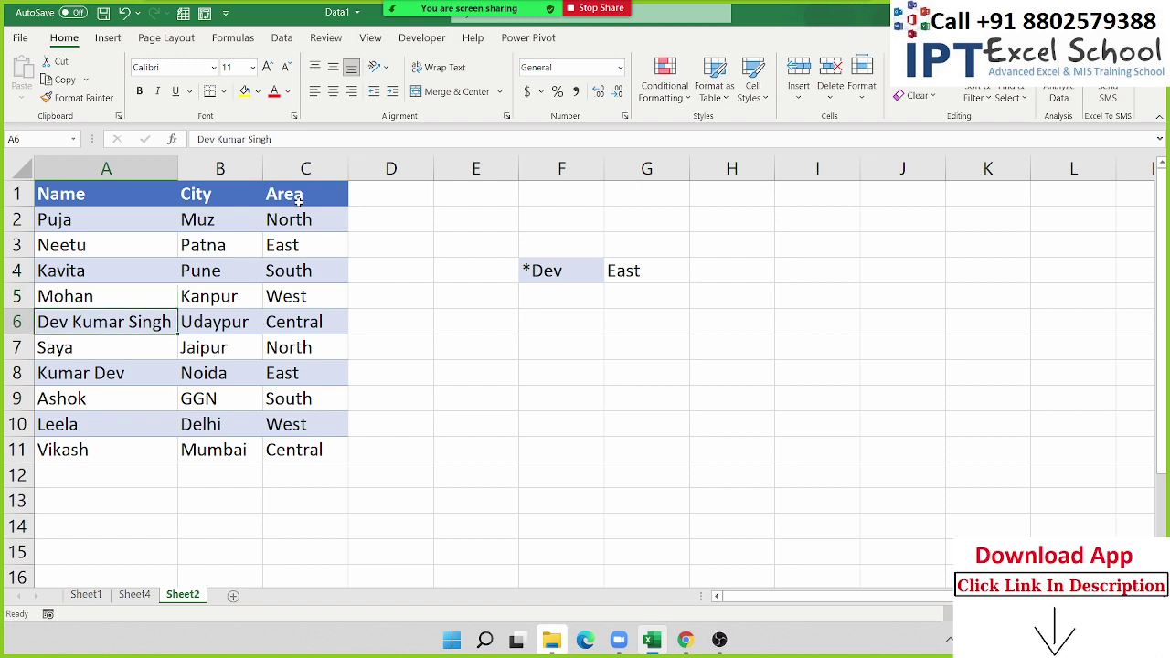
key("Up")
key("Down")
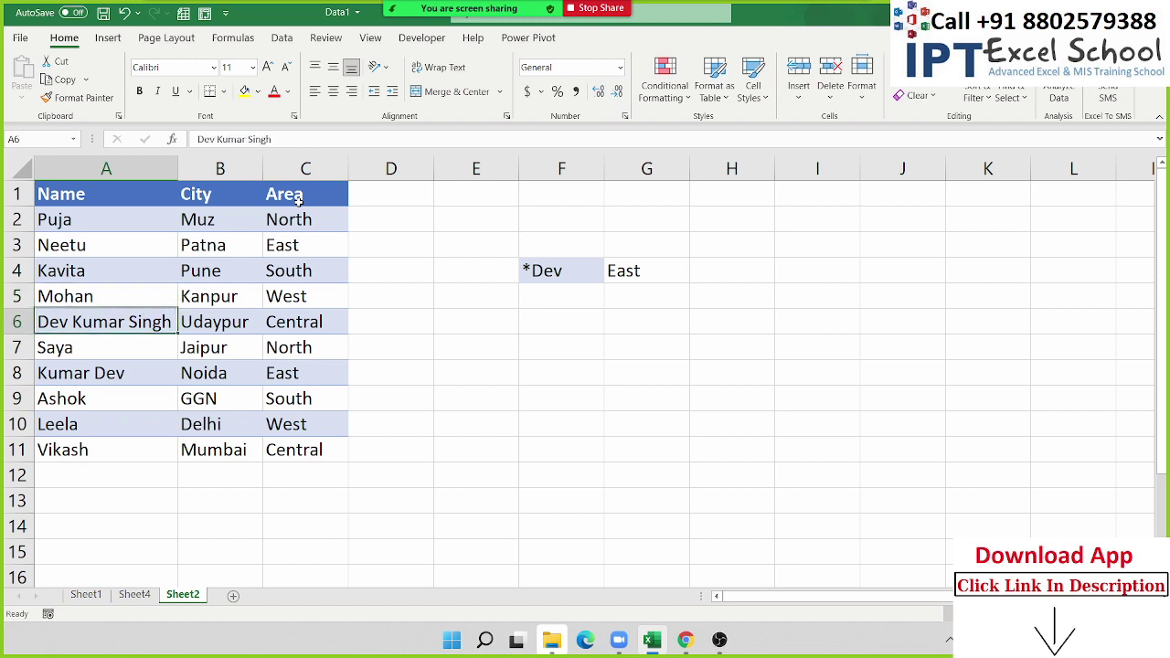
key("Down")
key("Down")
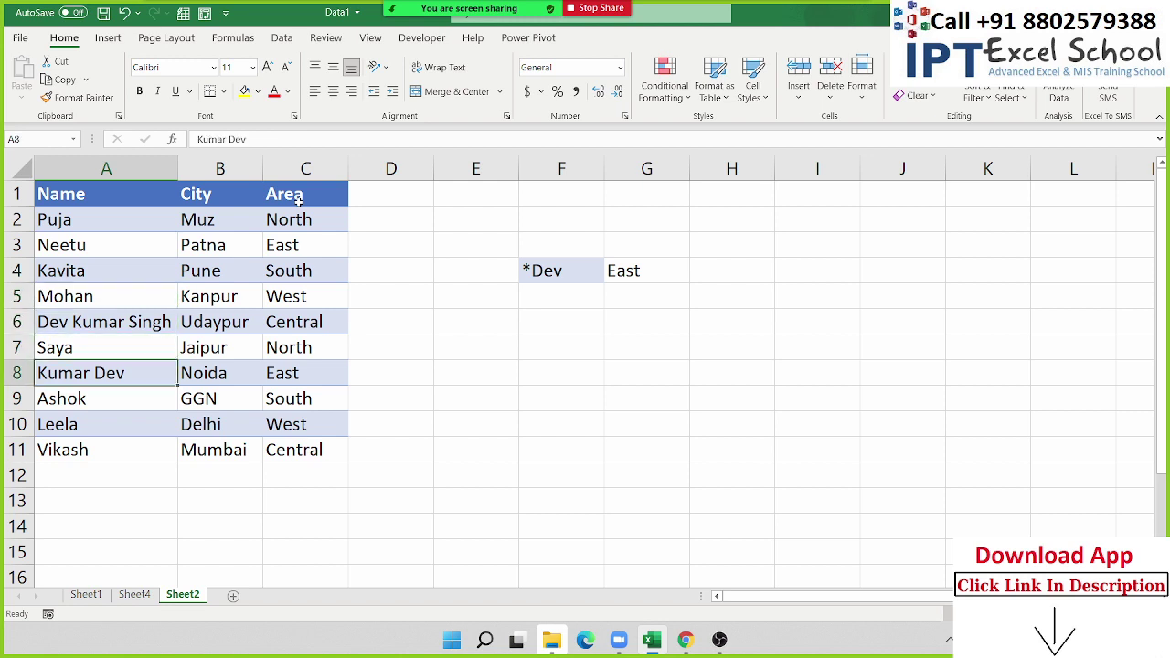
key("Down")
key("Up")
key("Up")
key("Up")
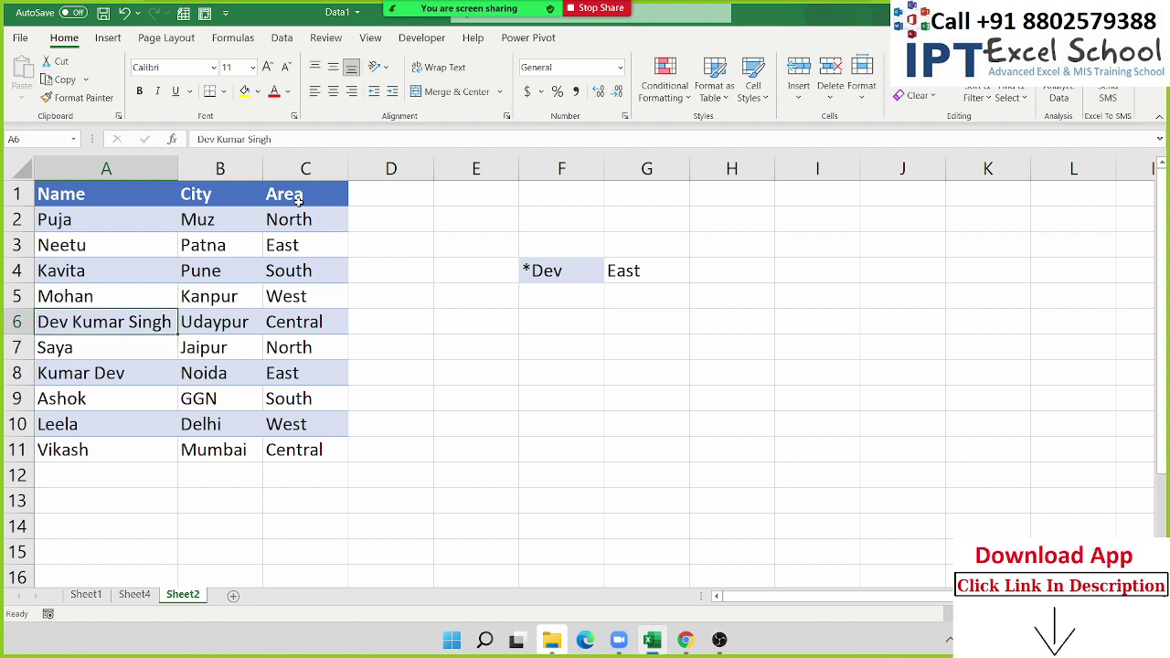
- Inspect G4's formula returning East, then reselect the *Dev value in F4
key("Right")
key("Right")
key("Right")
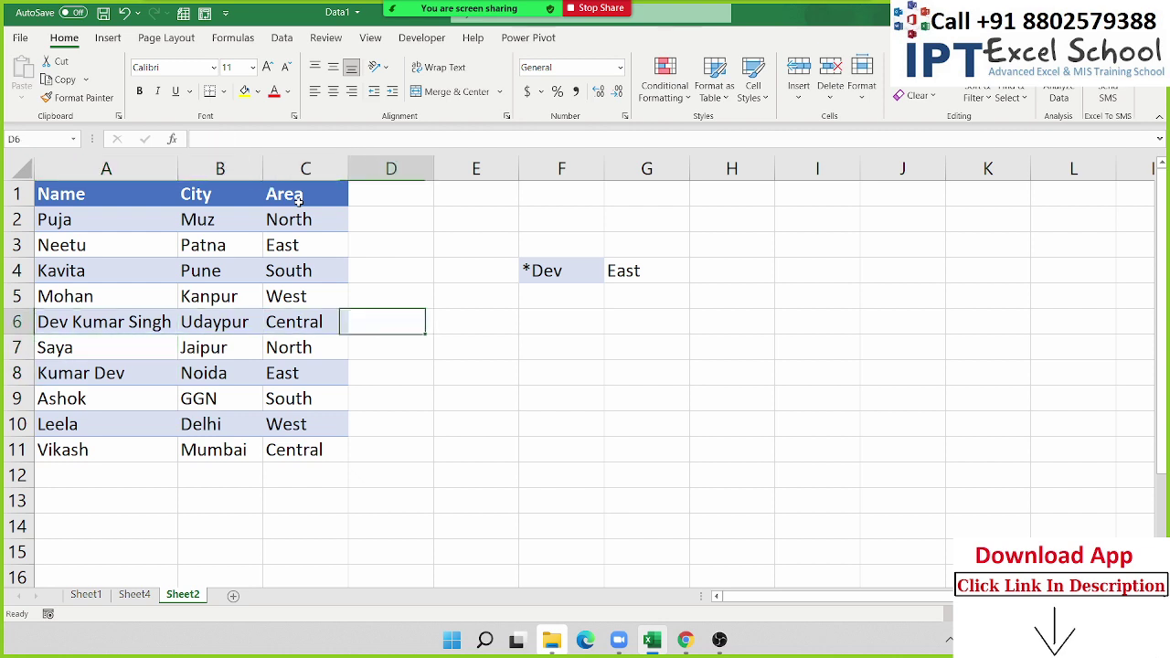
key("Right")
key("Right")
key("Left")
key("Right")
key("Right")
key("Up")
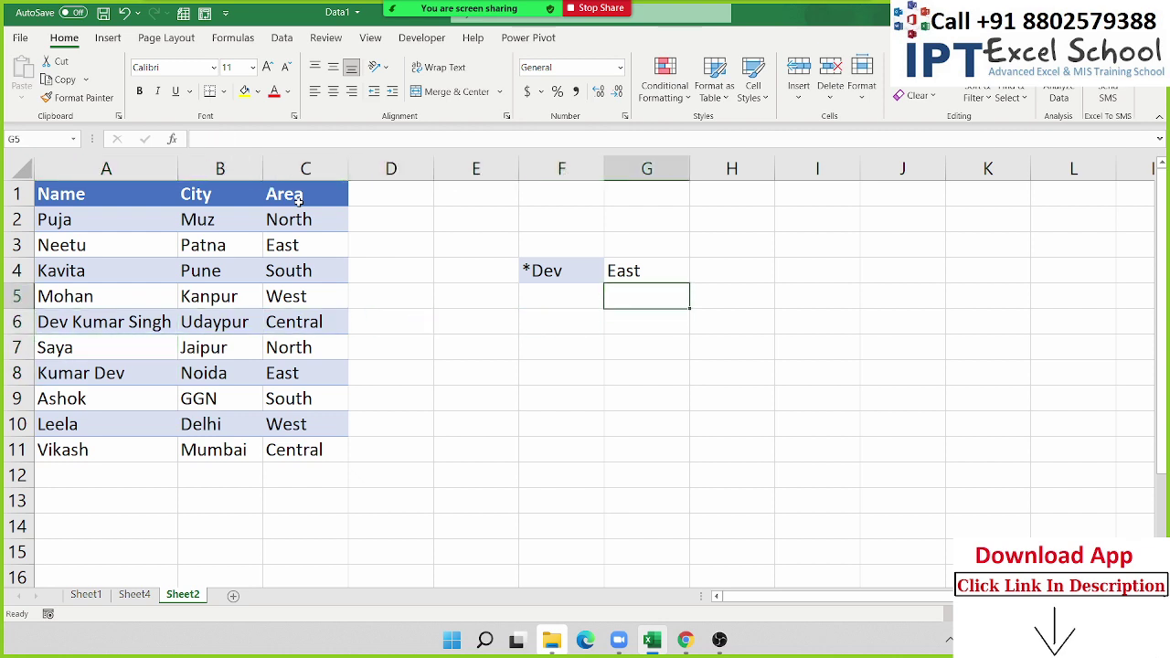
key("Up")
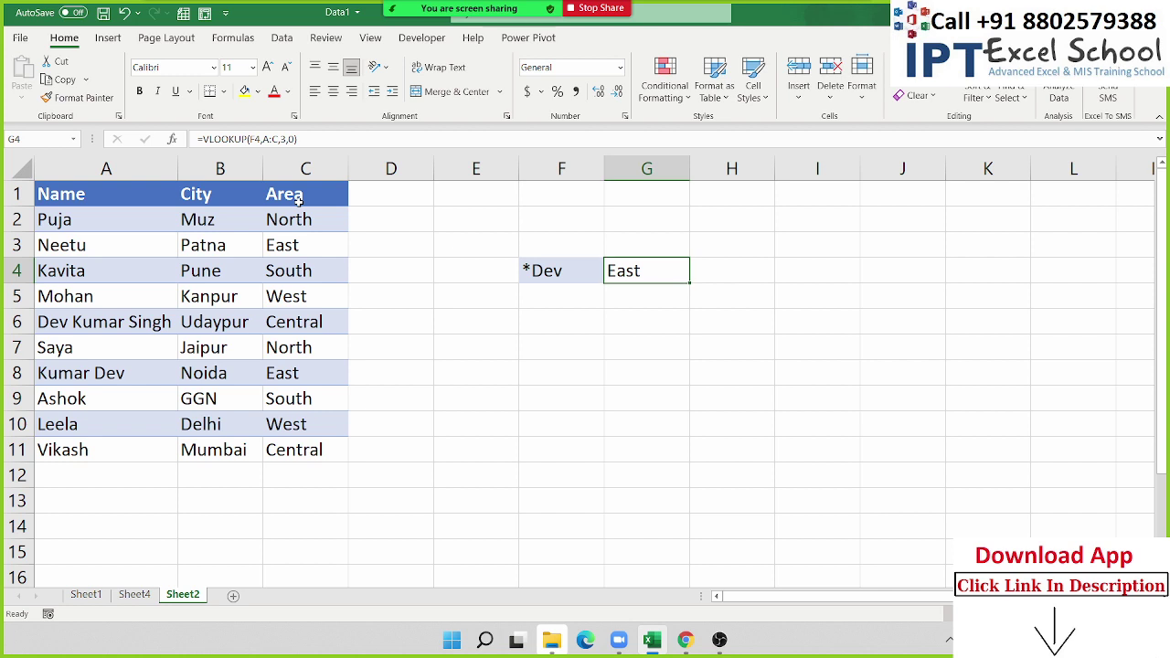
key("F2")
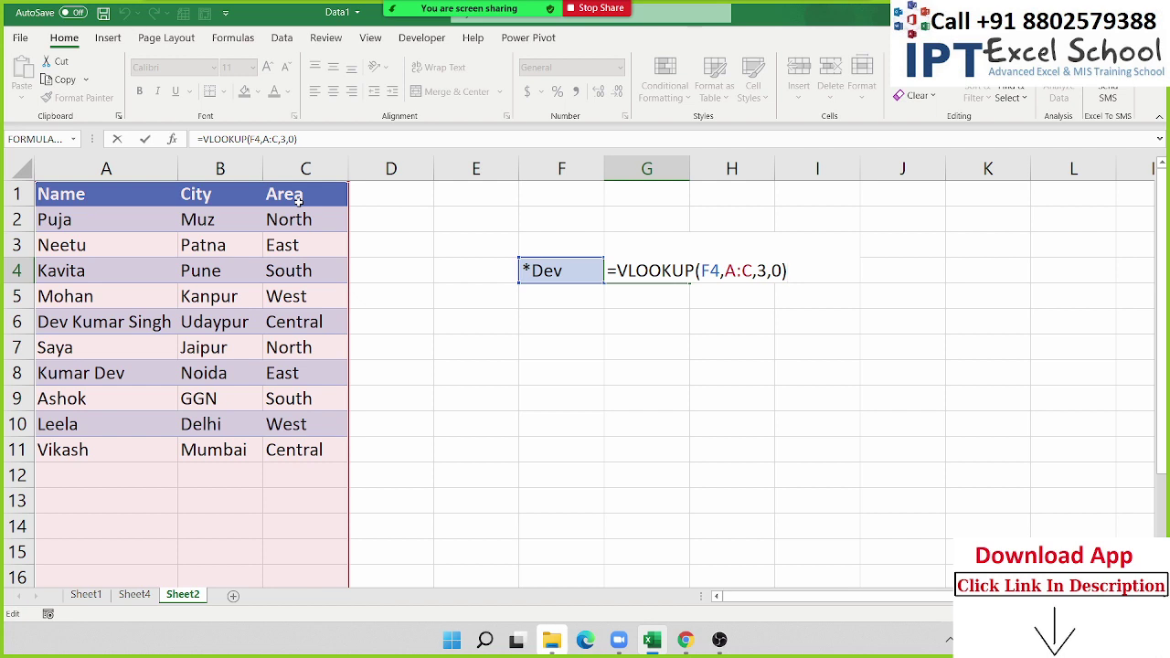
key("ctrl+Return")
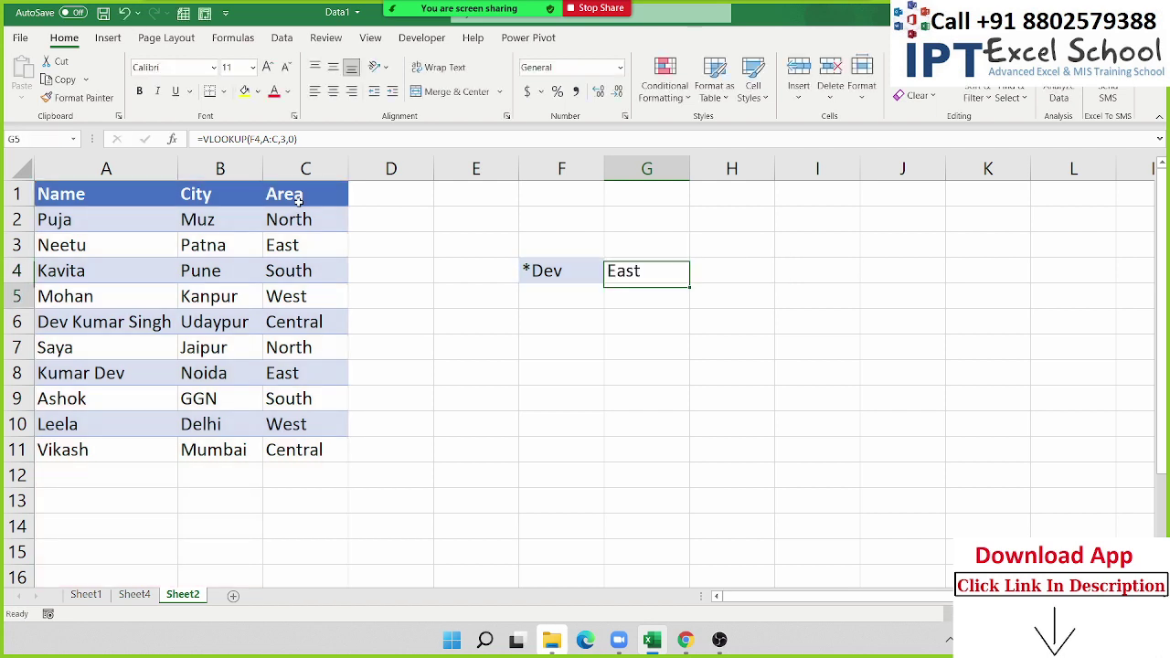
key("Down")
key("Left")
key("Left")
key("Up")
key("Right")
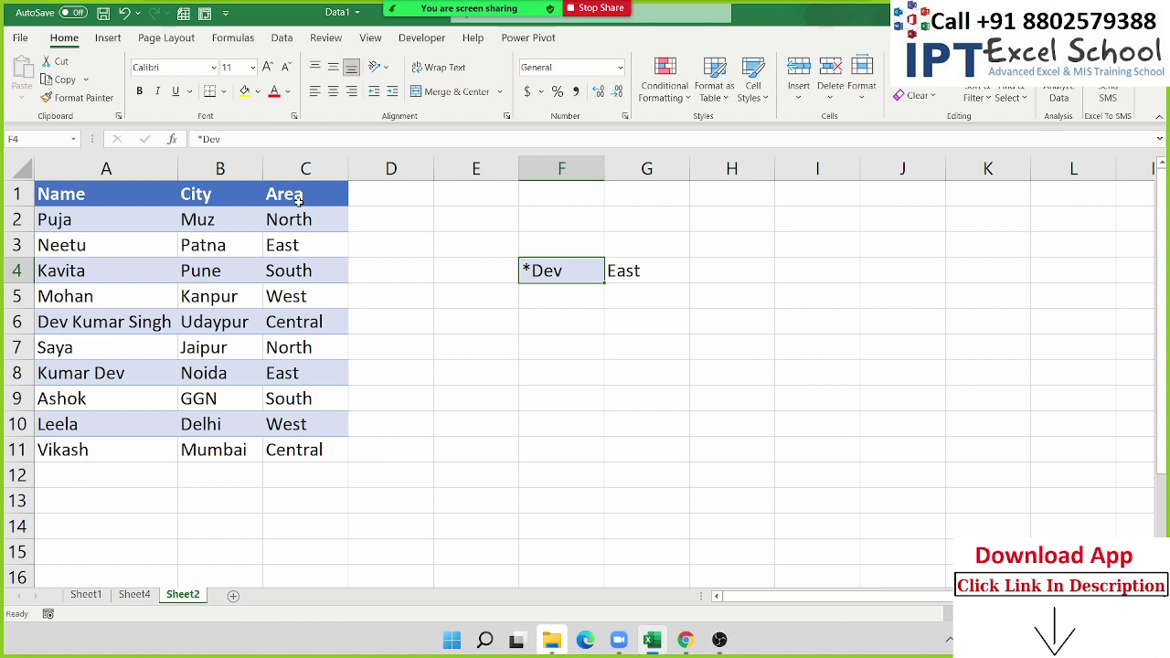
double_click(566, 274)
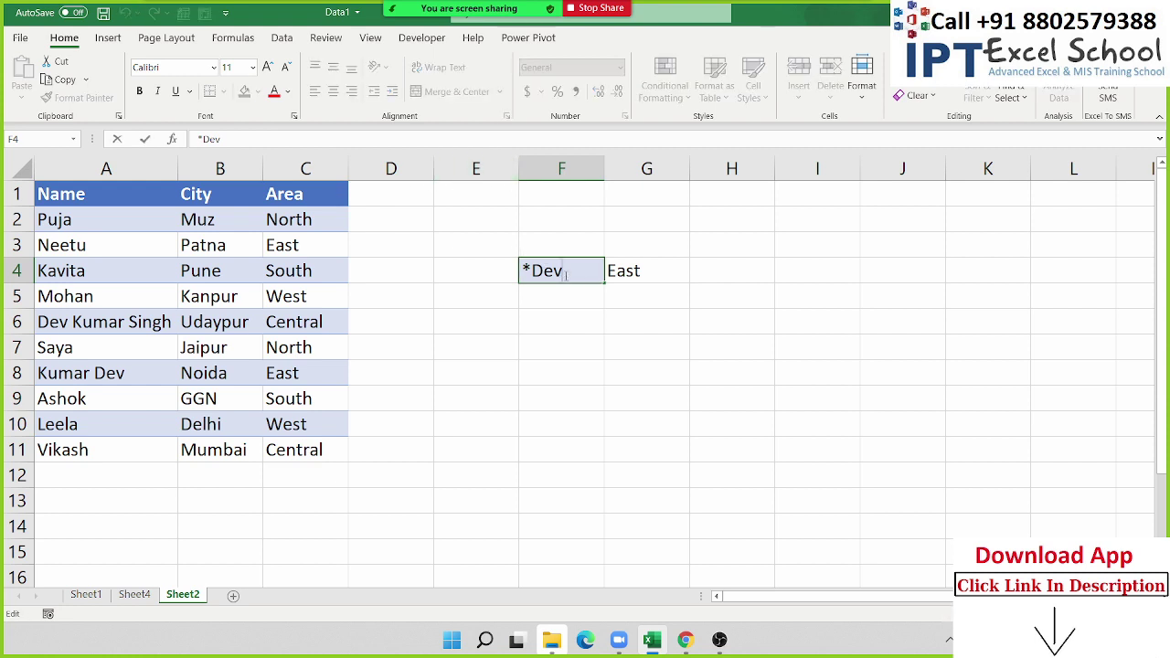
type("*")
key("Return")
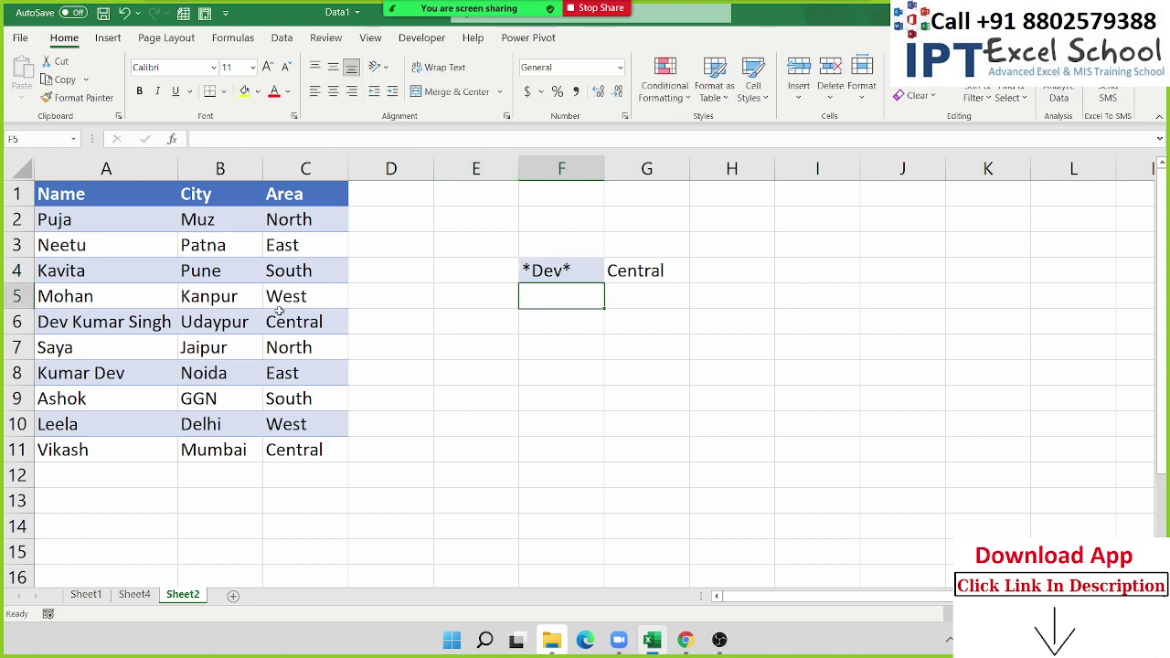
left_click_drag(73, 327, 281, 329)
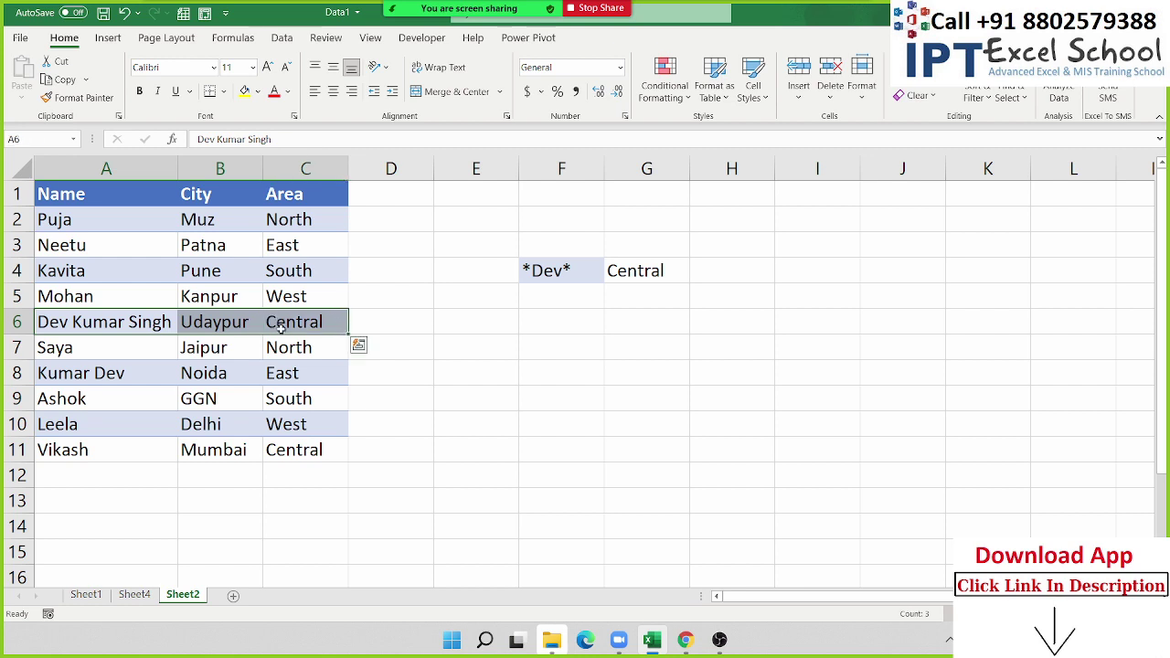
- Remove the leading wildcard so F4 reads Dev*, then inspect G4's VLOOKUP formula
double_click(533, 273)
key("BackSpace")
key("Return")
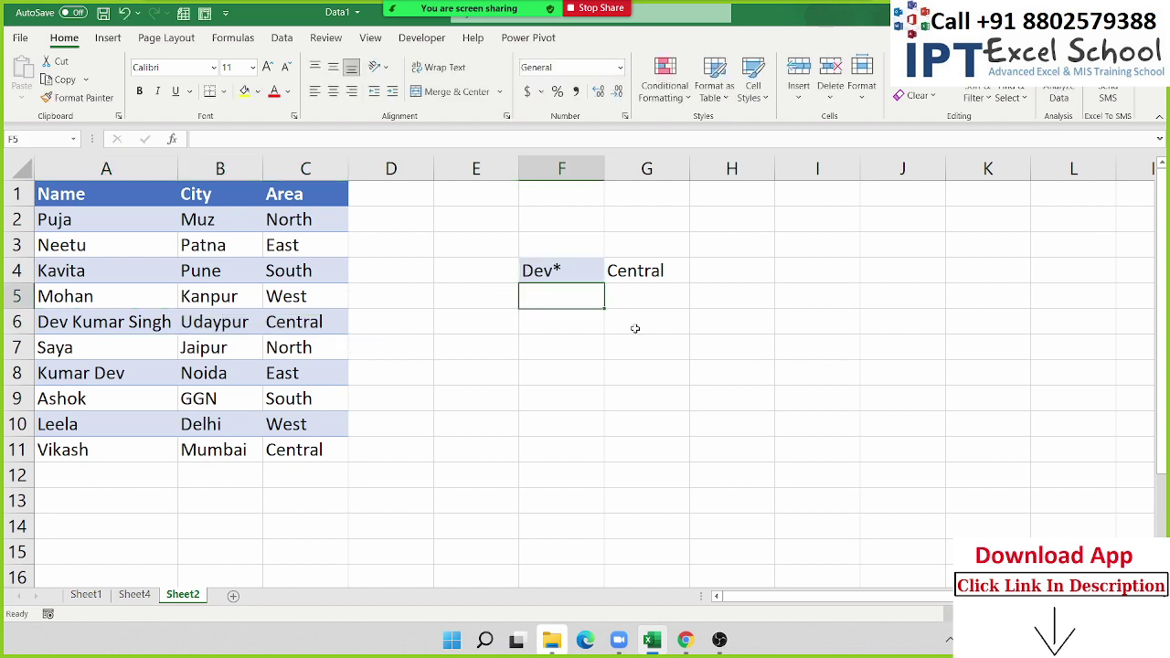
left_click(648, 272)
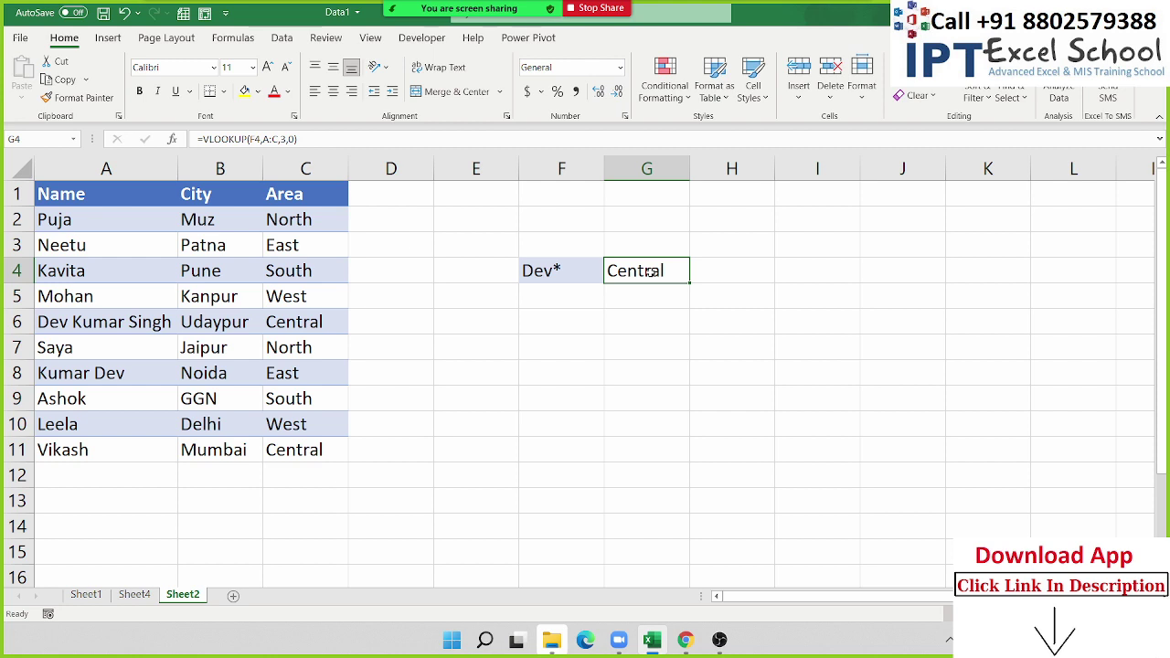
double_click(649, 271)
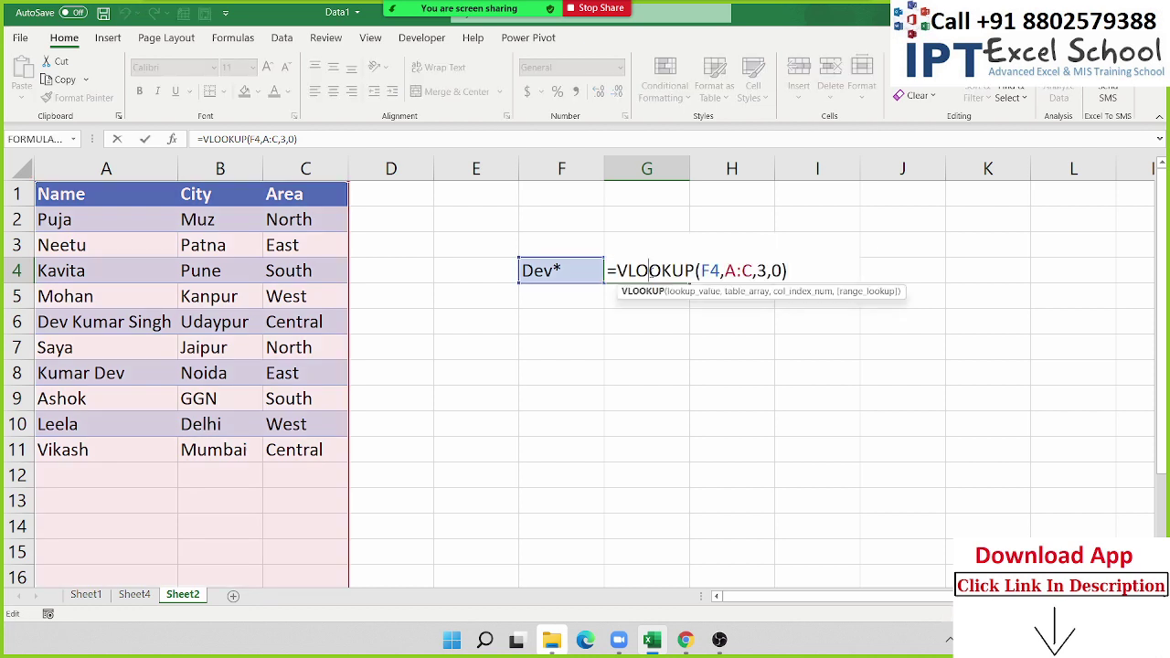
key("Escape")
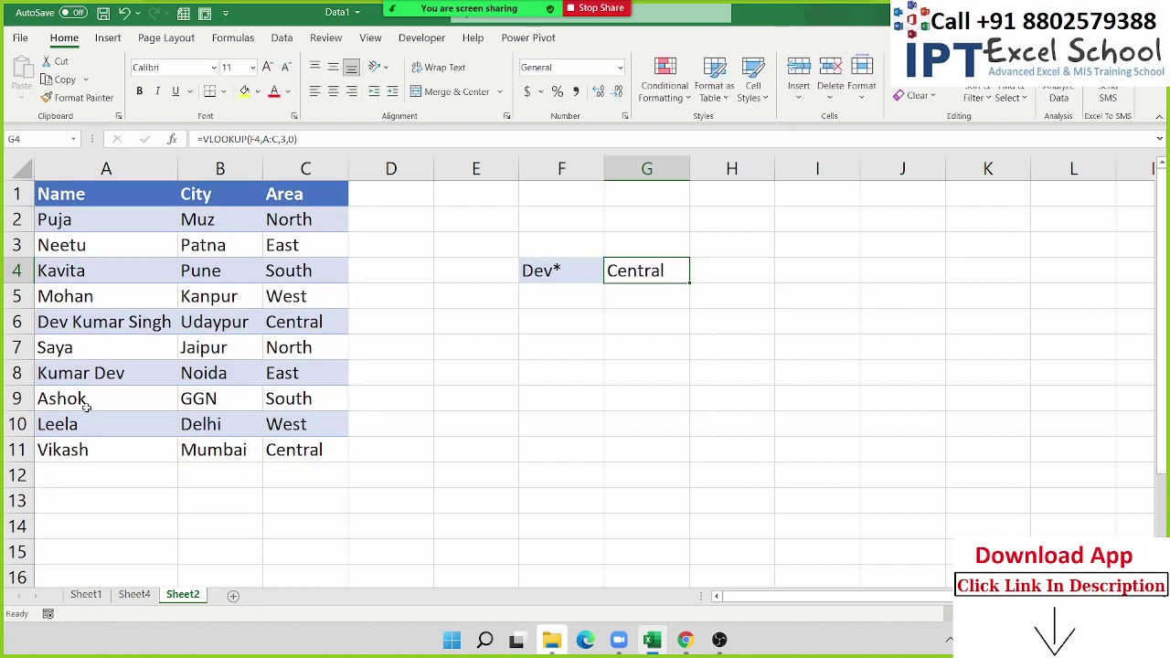
left_click(85, 407)
- Rename A9 to GK, enter ?? in F4, and select row 9 to compare
type("G")
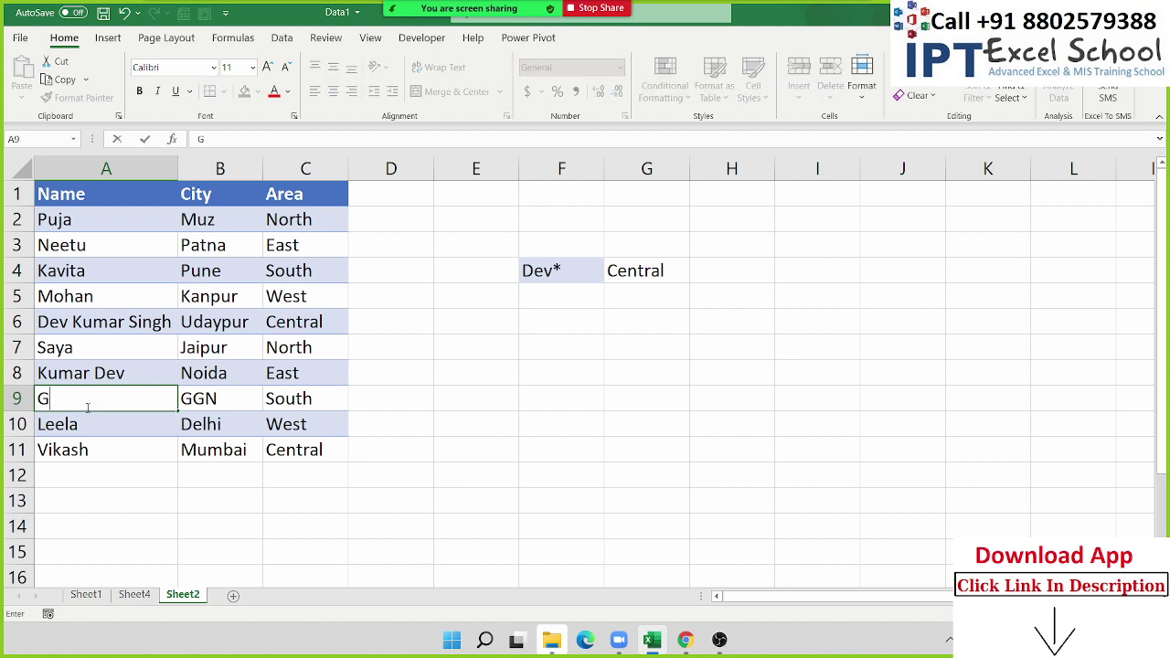
type("K")
left_click(556, 491)
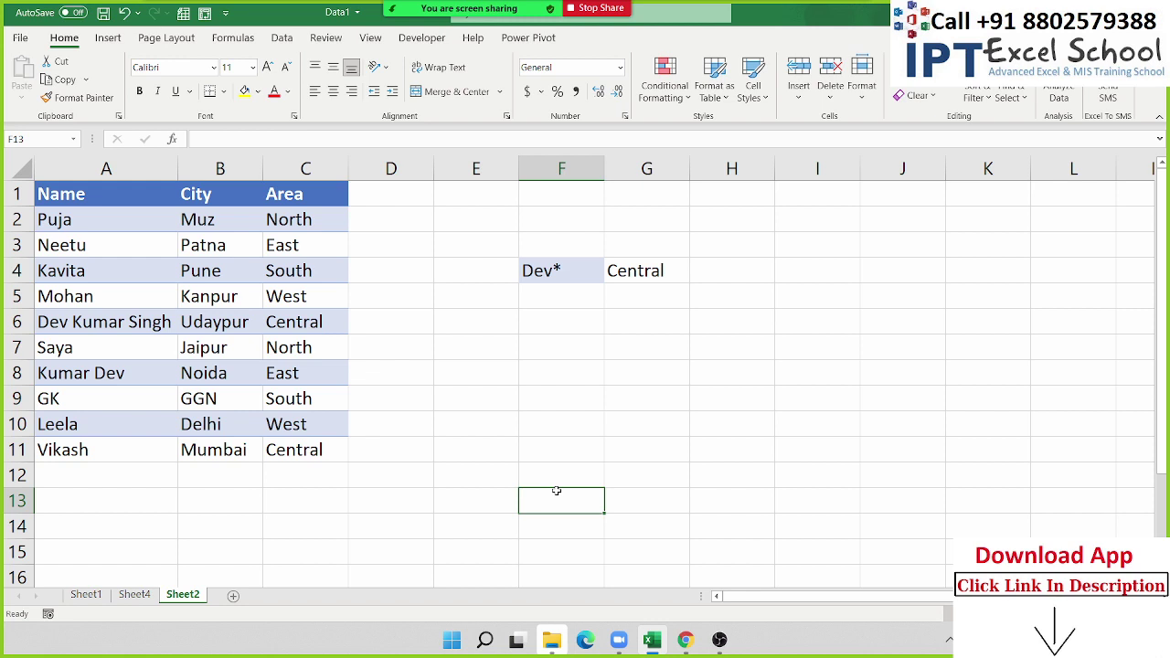
left_click(579, 275)
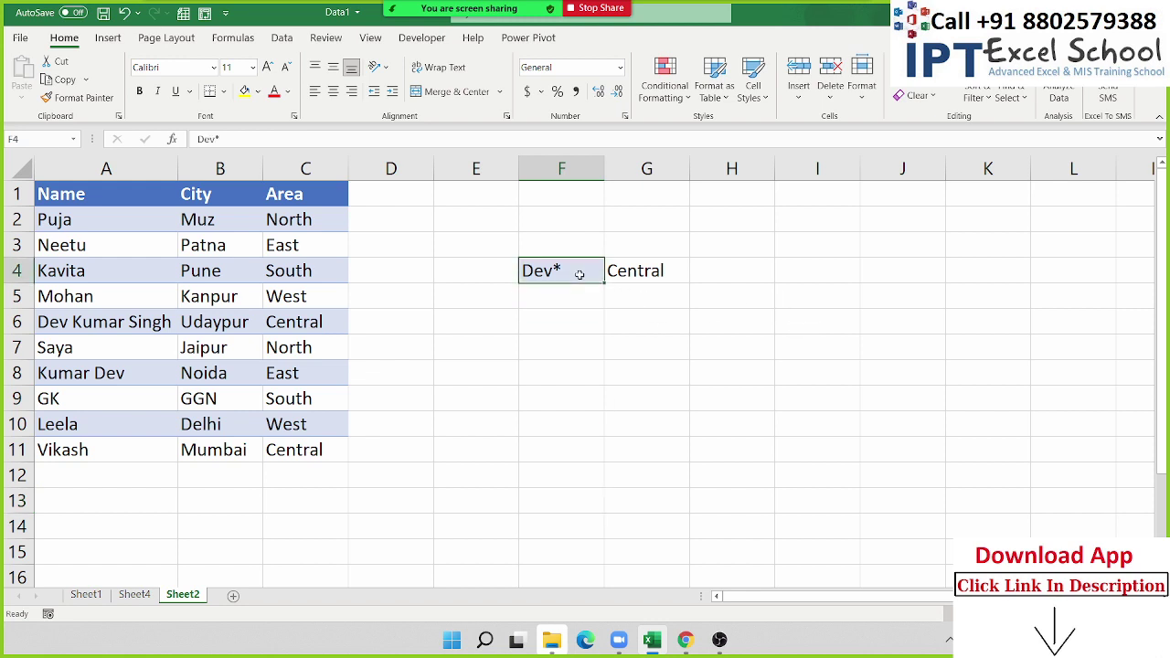
type("??")
key("Return")
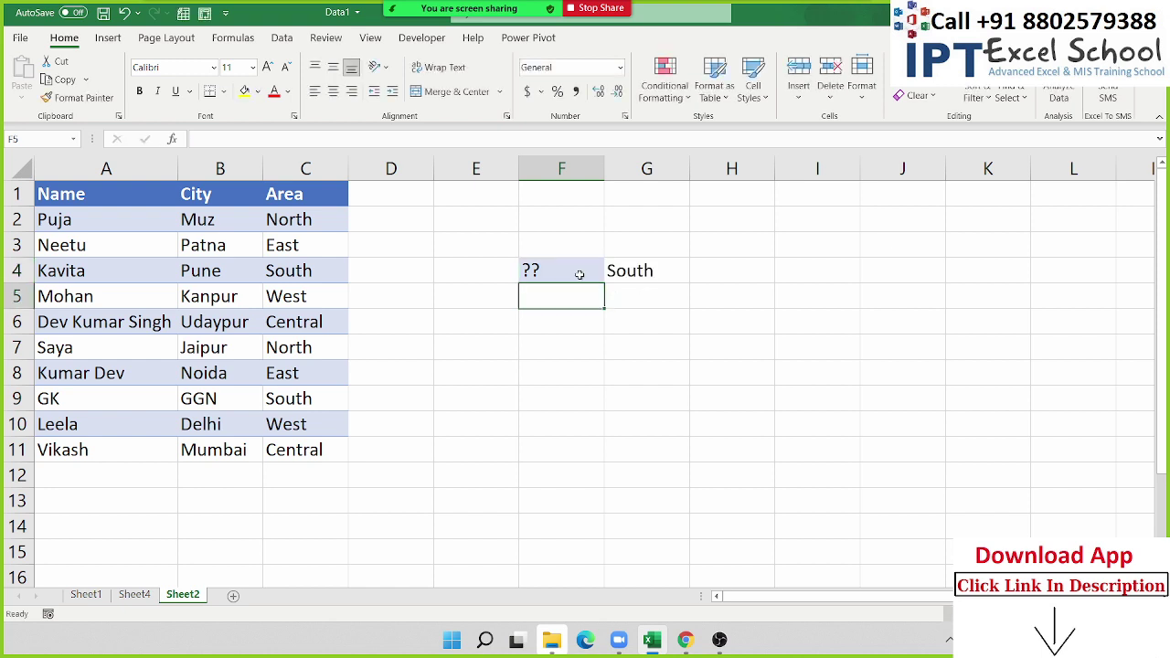
left_click(618, 272)
left_click_drag(101, 400, 283, 402)
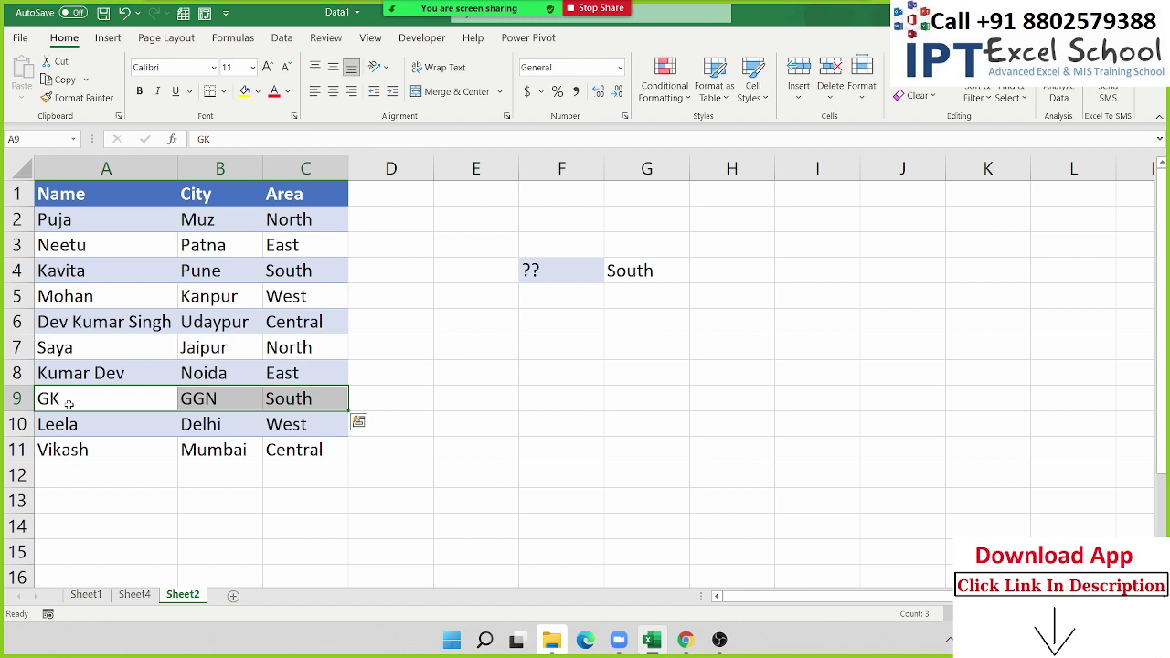
left_click(53, 249)
left_click(117, 316)
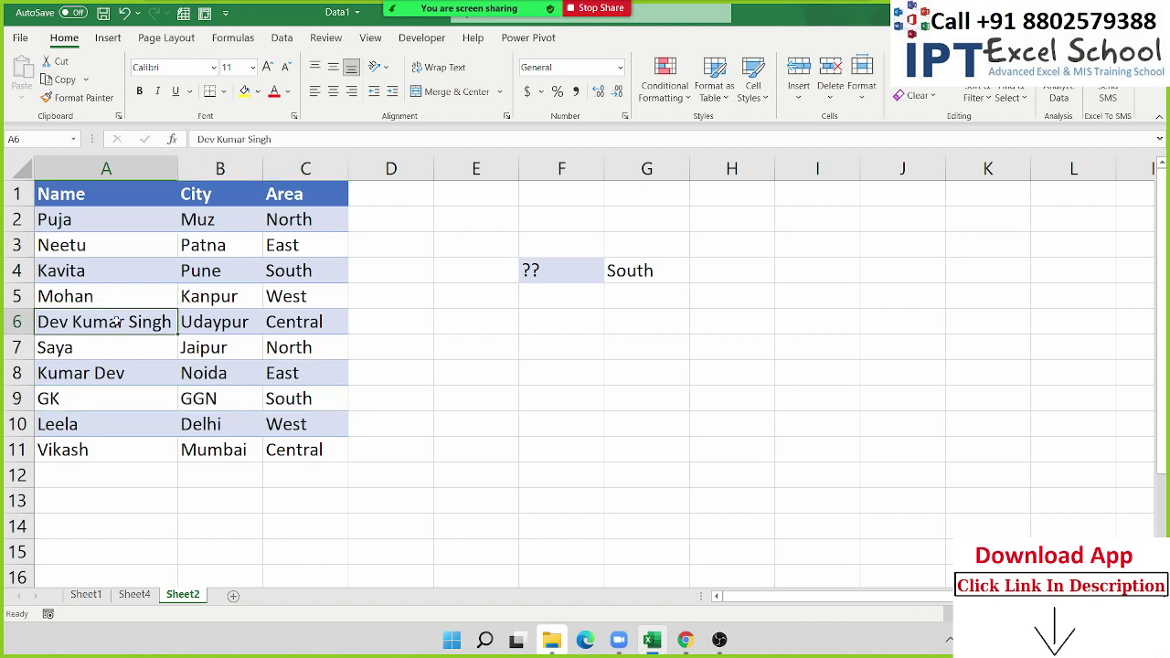
left_click(100, 251)
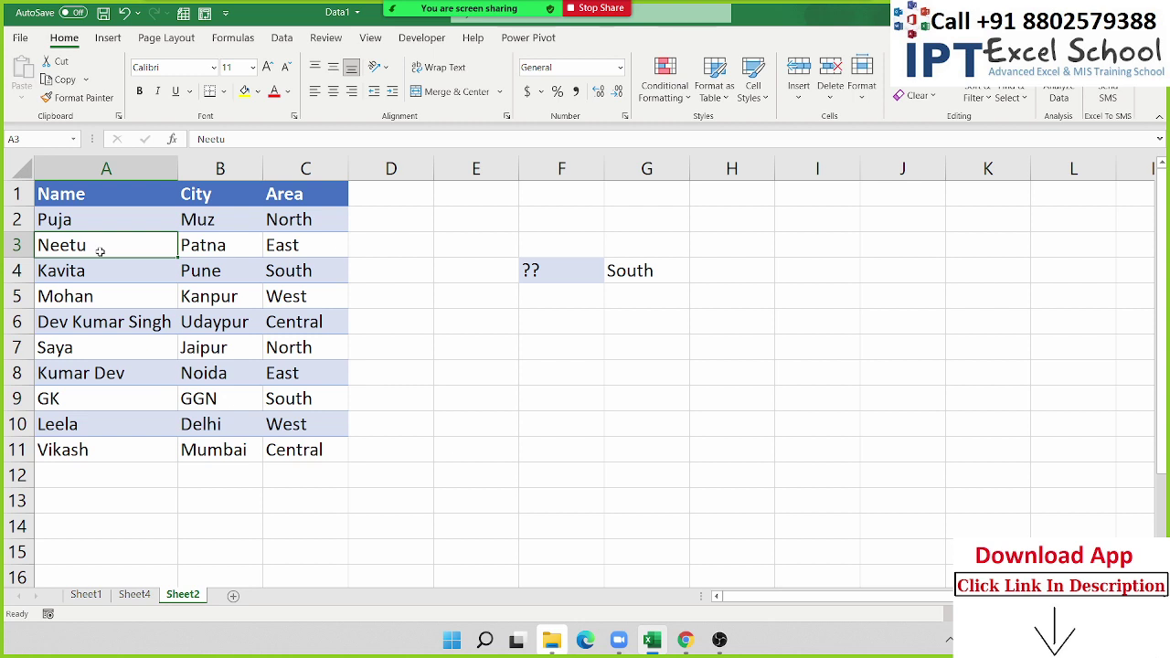
type("A12345")
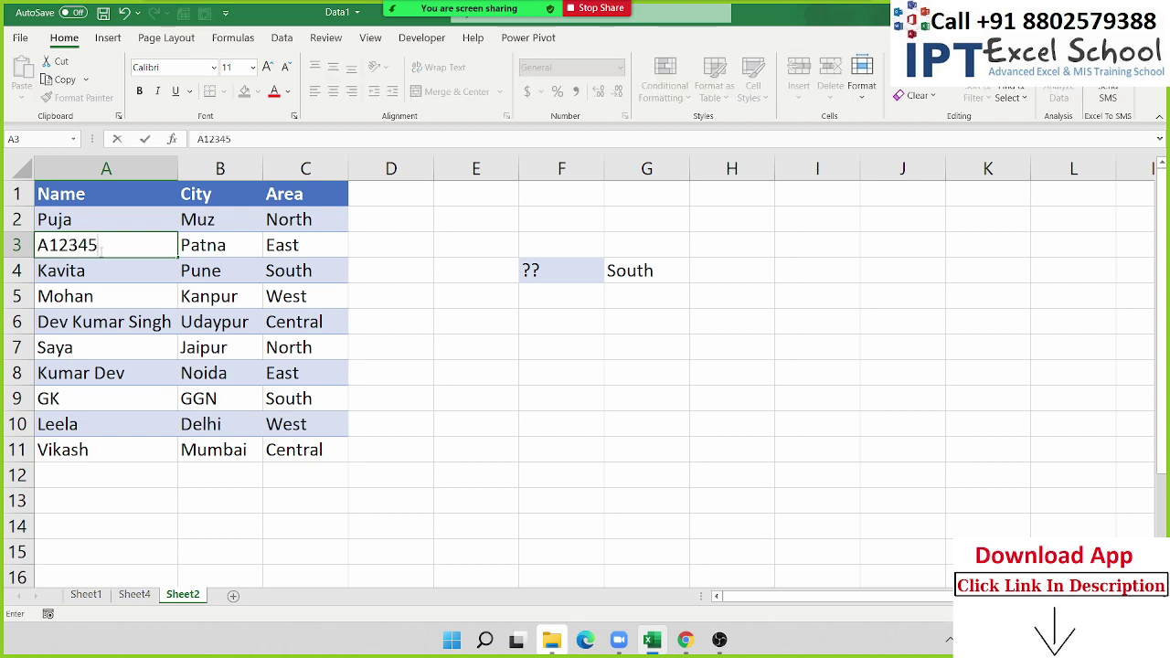
type("67891")
type("2345")
key("Return")
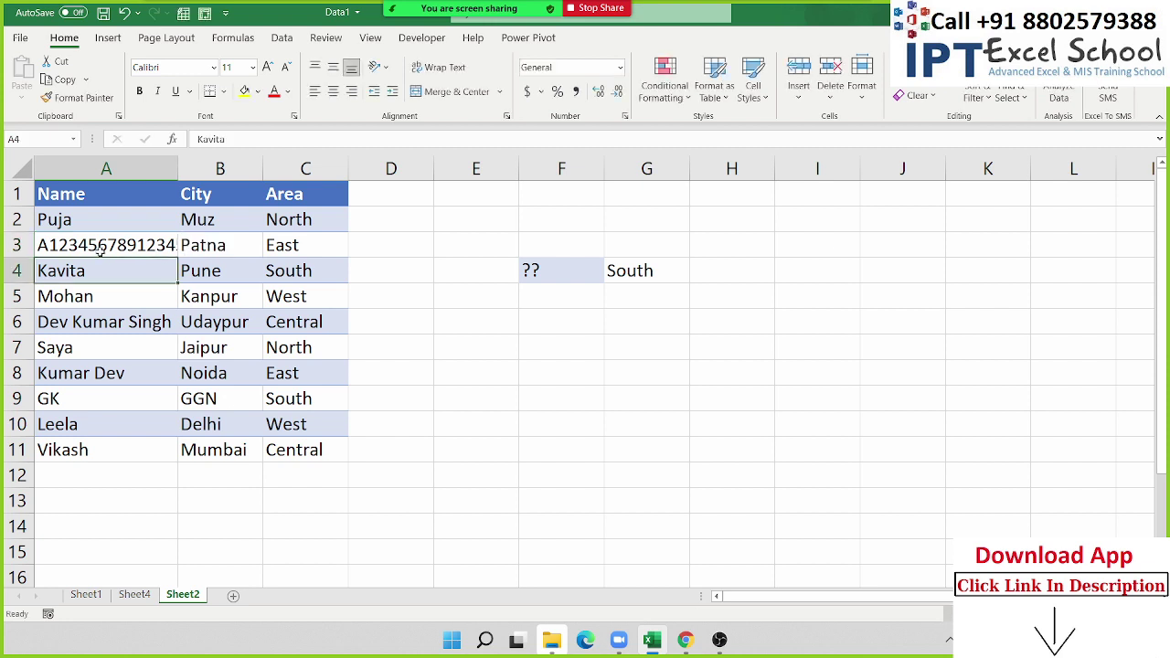
- Enter fifteen question marks in F4 and autofit column F to fit them
left_click(564, 276)
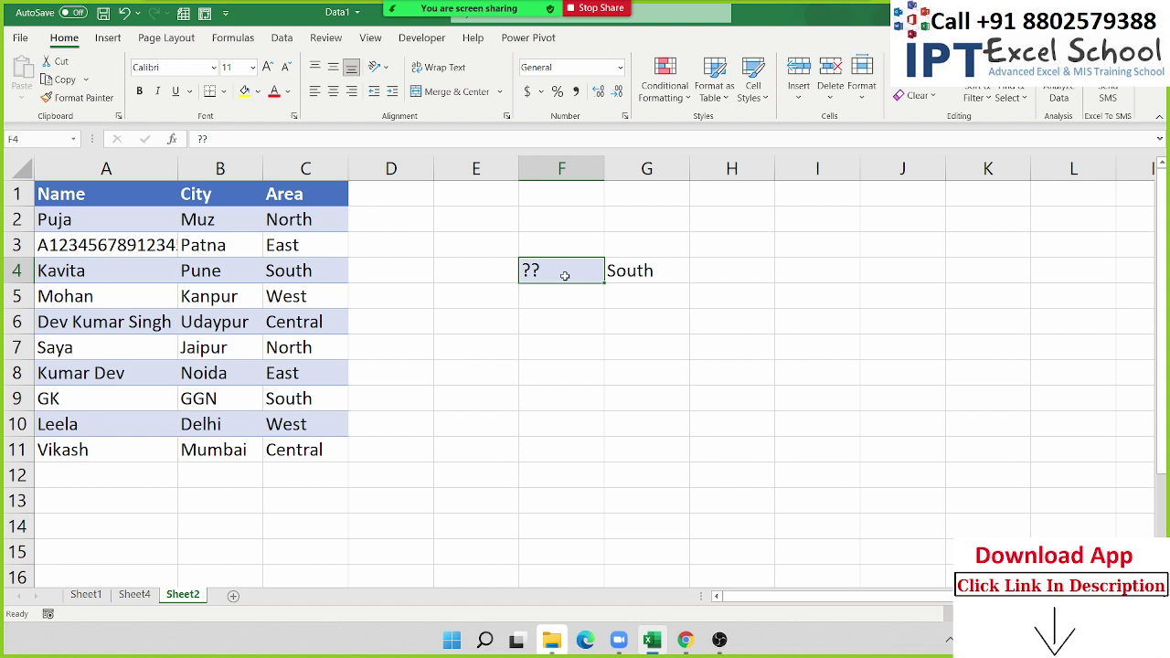
type("??")
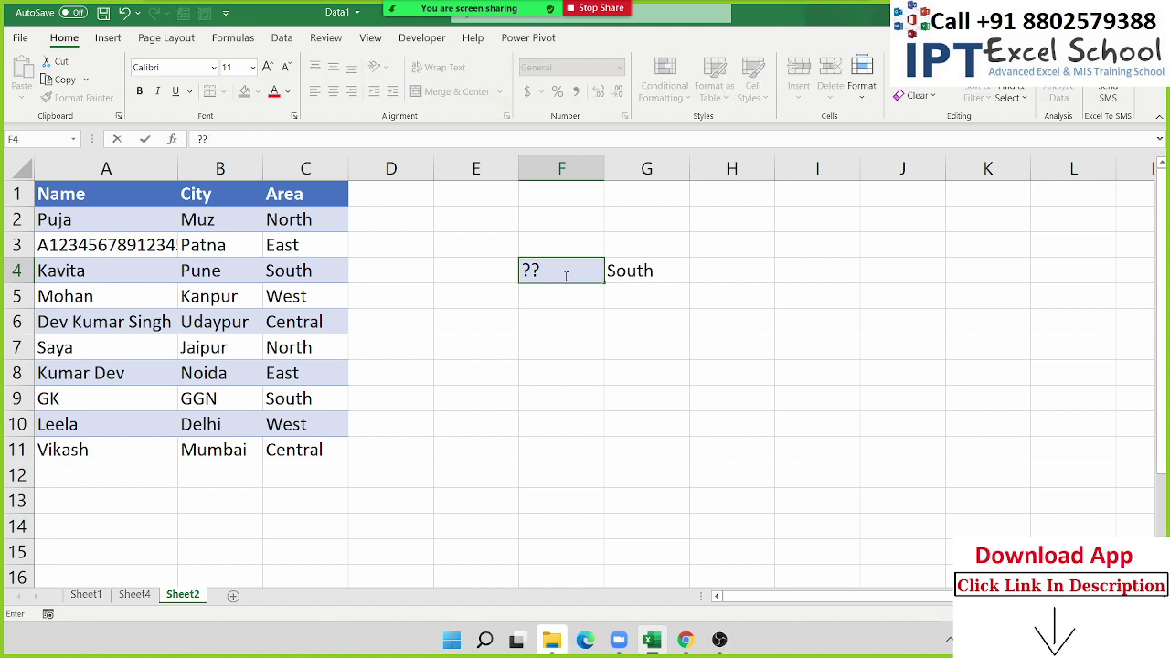
type("??????")
type("?????")
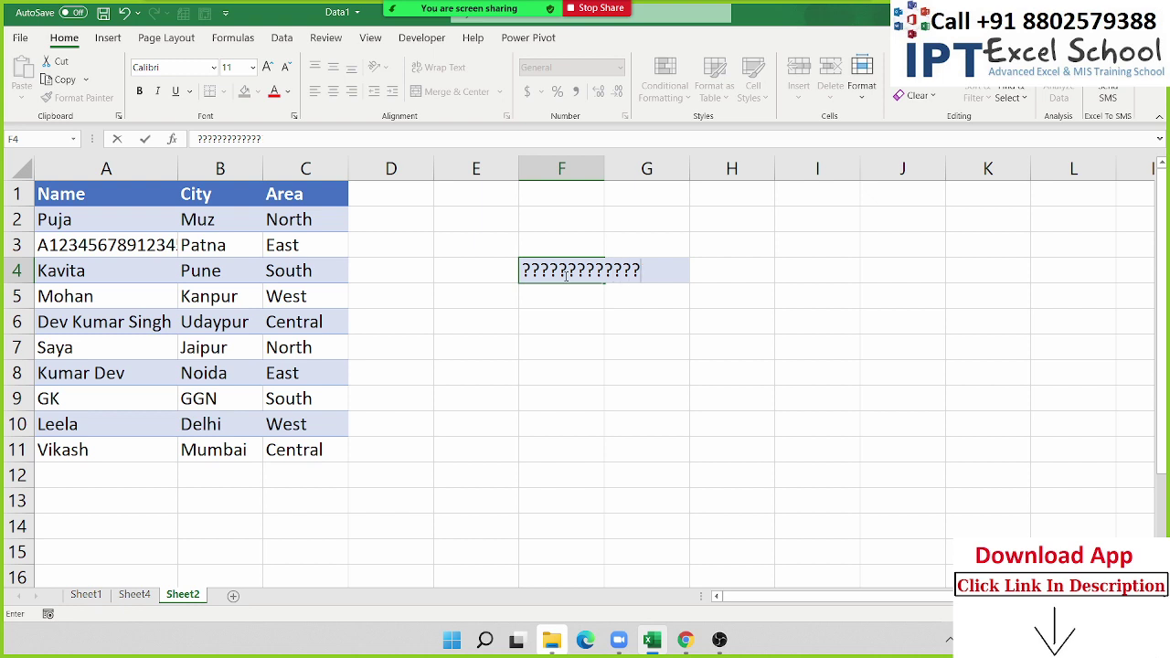
type("??")
key("Return")
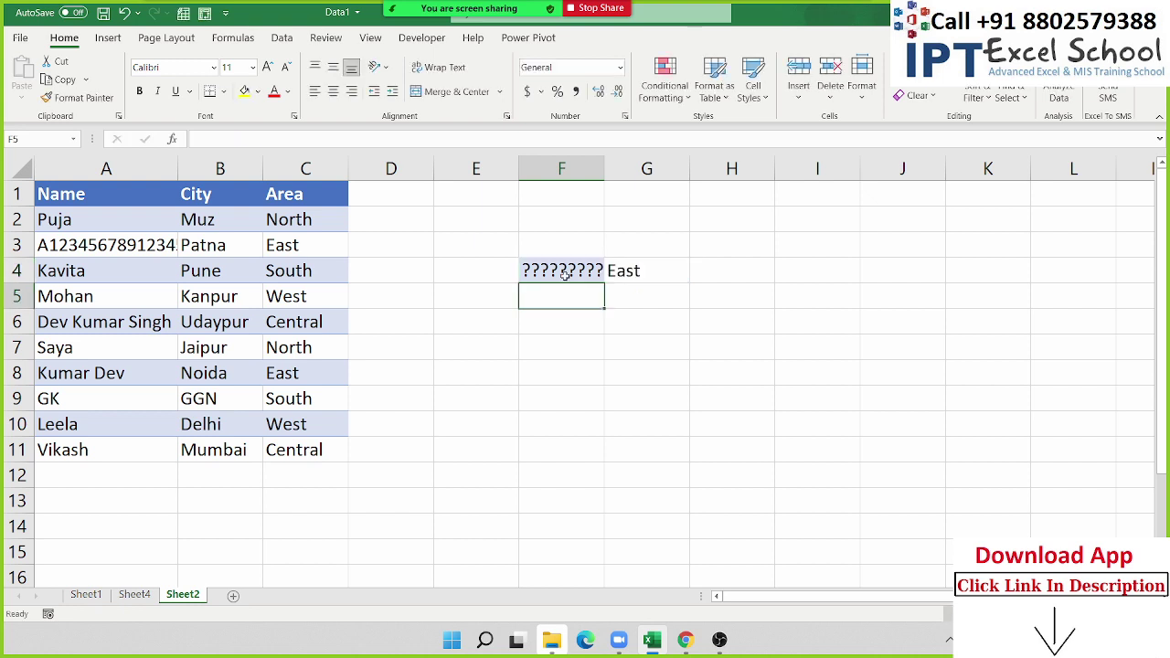
left_click(278, 243)
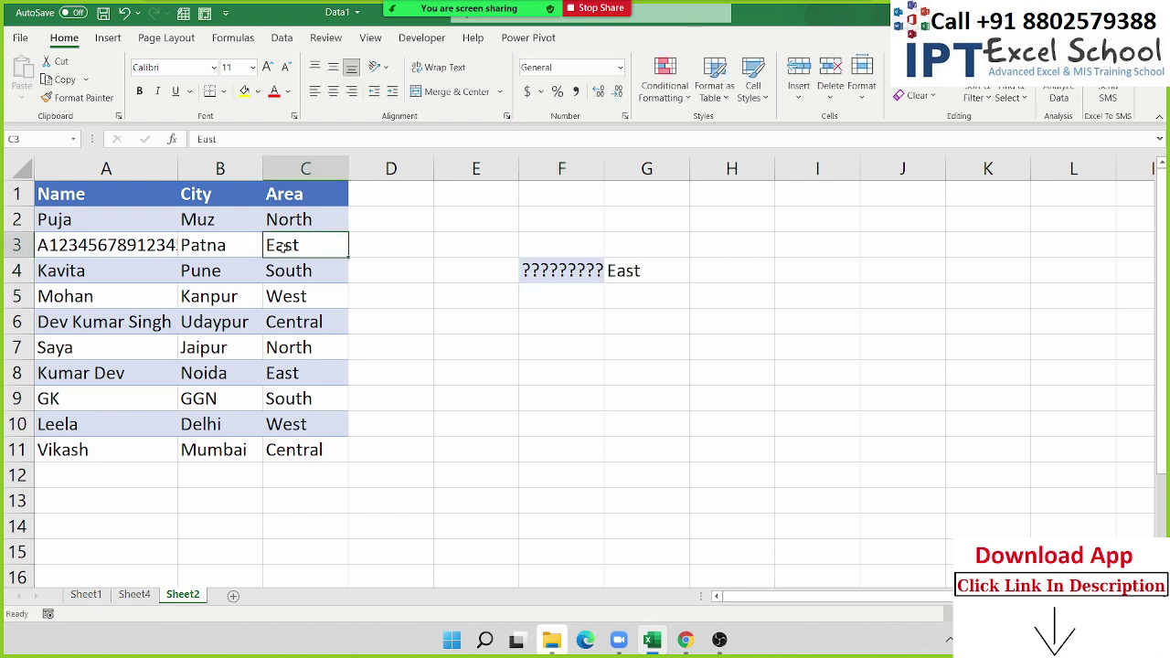
double_click(605, 172)
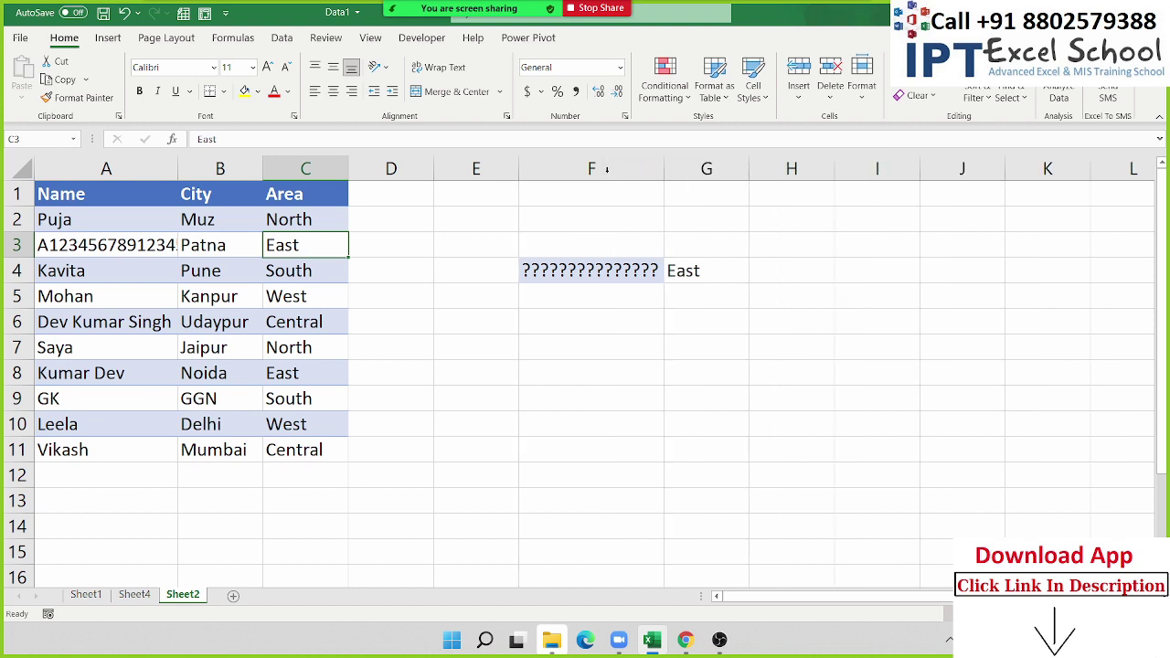
left_click(596, 270)
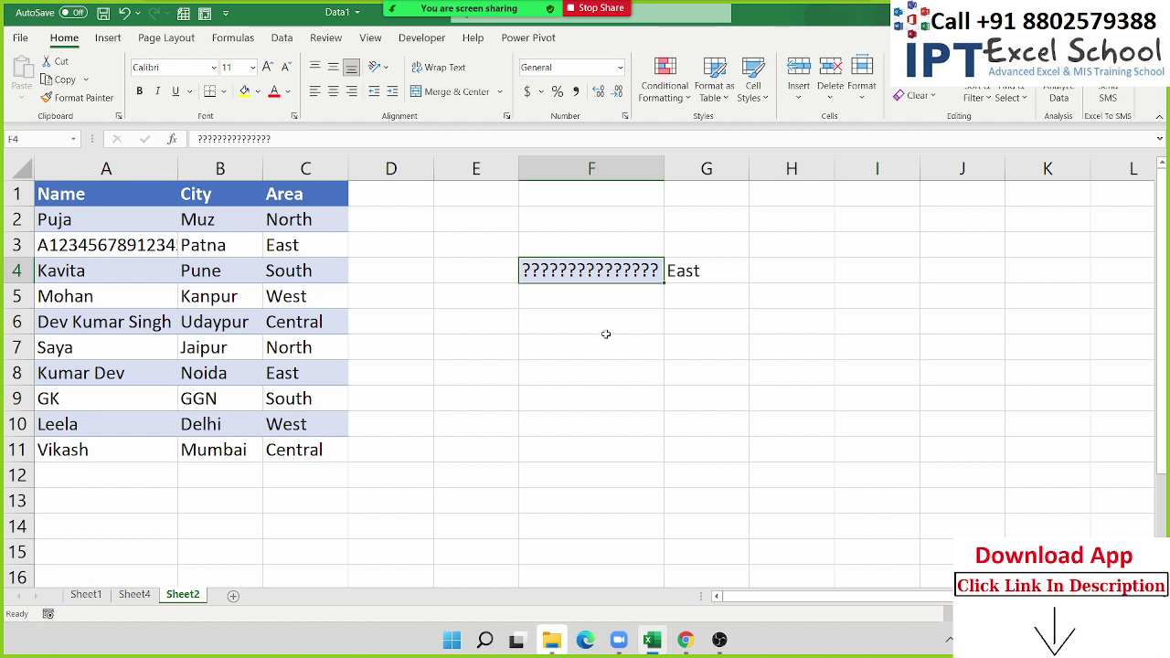
- Set F4 to *DEv* and point out the names containing Dev
type("*DEv")
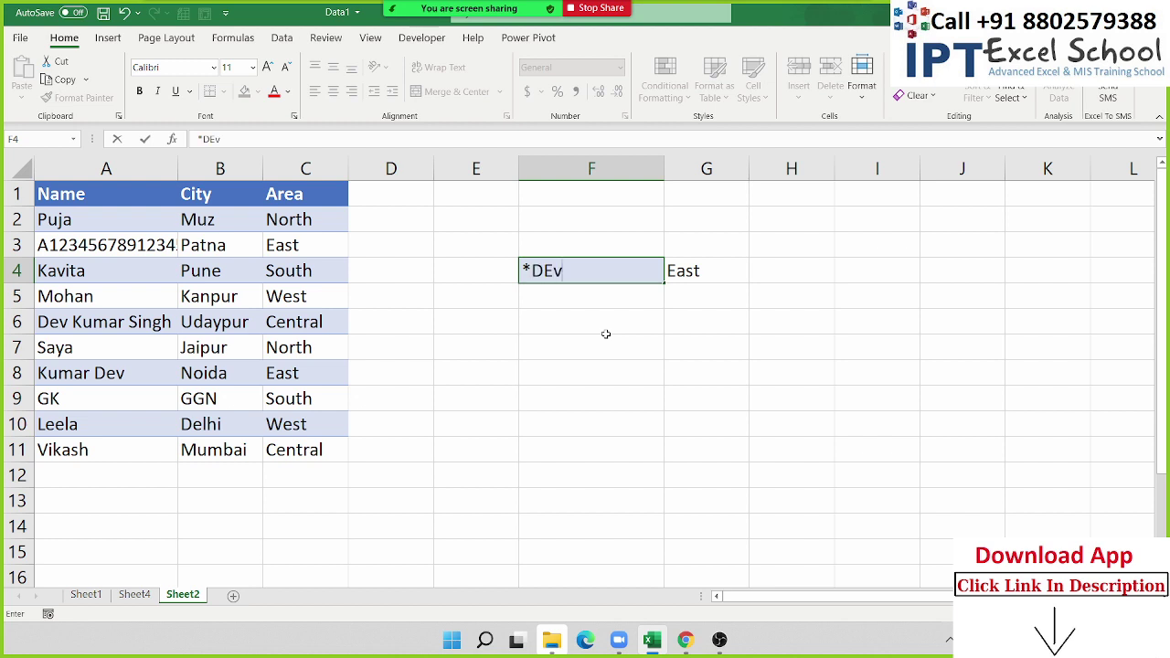
type("*-")
key("BackSpace")
key("Return")
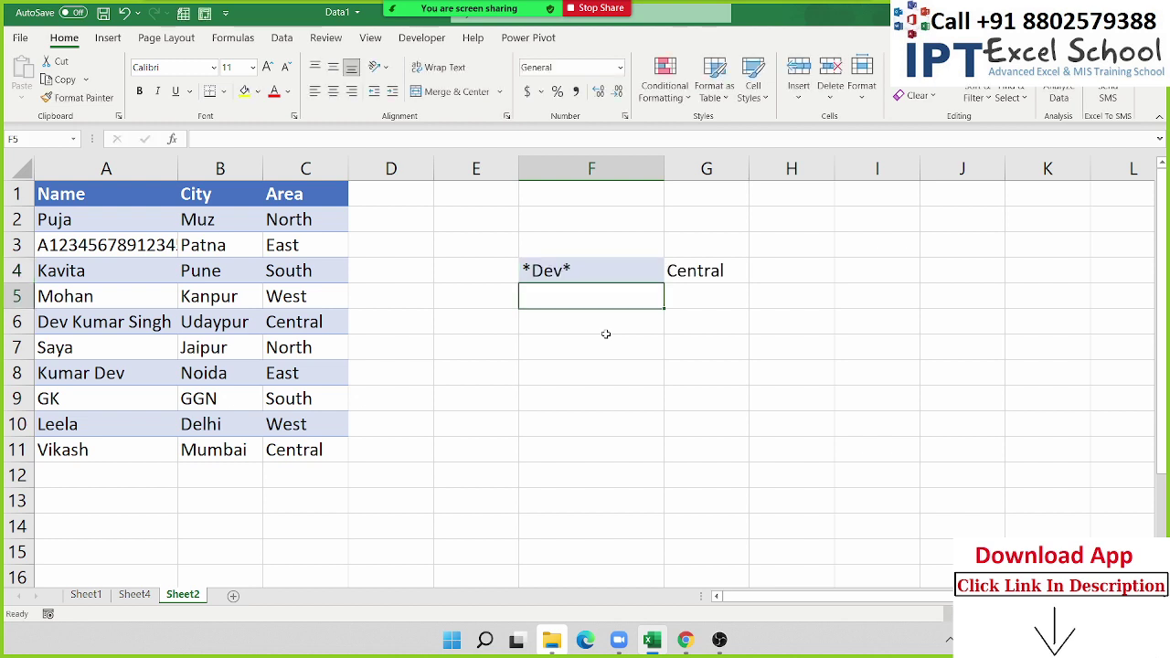
mouse_move(118, 313)
left_mouse_down()
mouse_move(113, 338)
mouse_move(126, 322)
left_mouse_up()
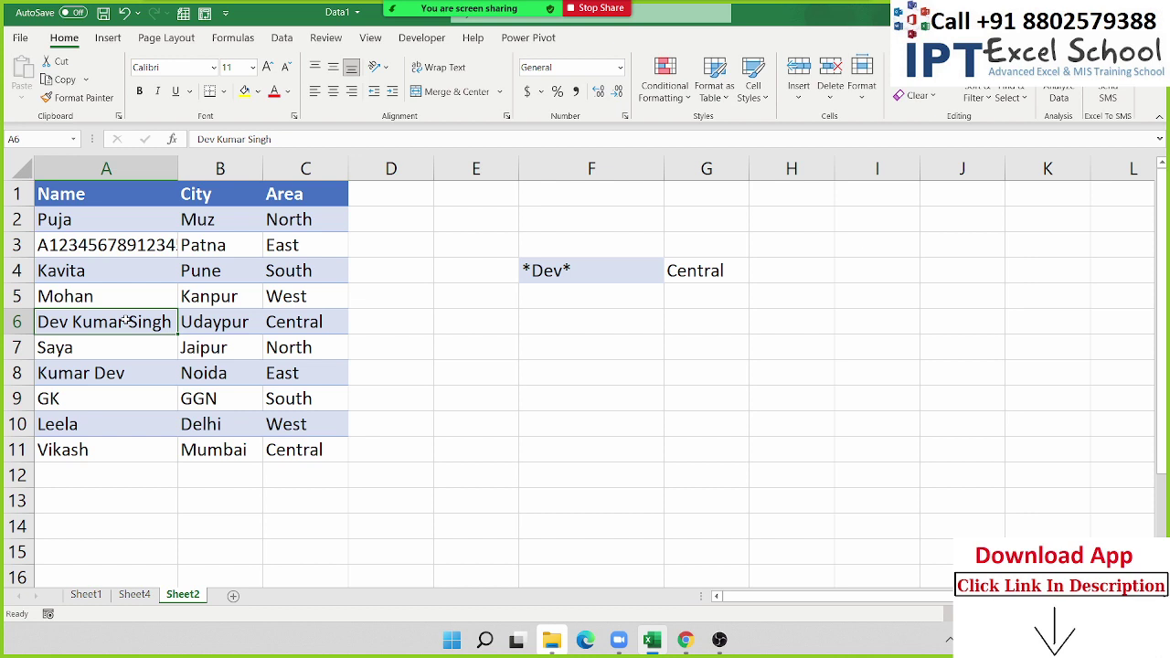
- Try *Dev, then Dev* in F4, and add a new blank worksheet
left_click(563, 272)
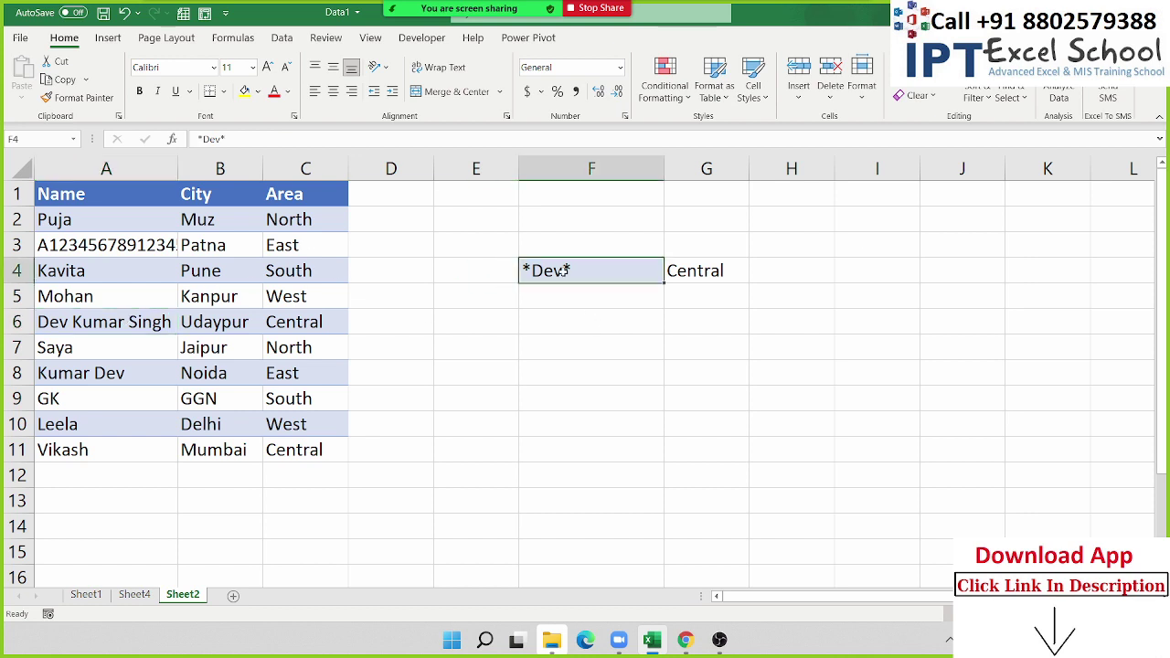
type("*Dev")
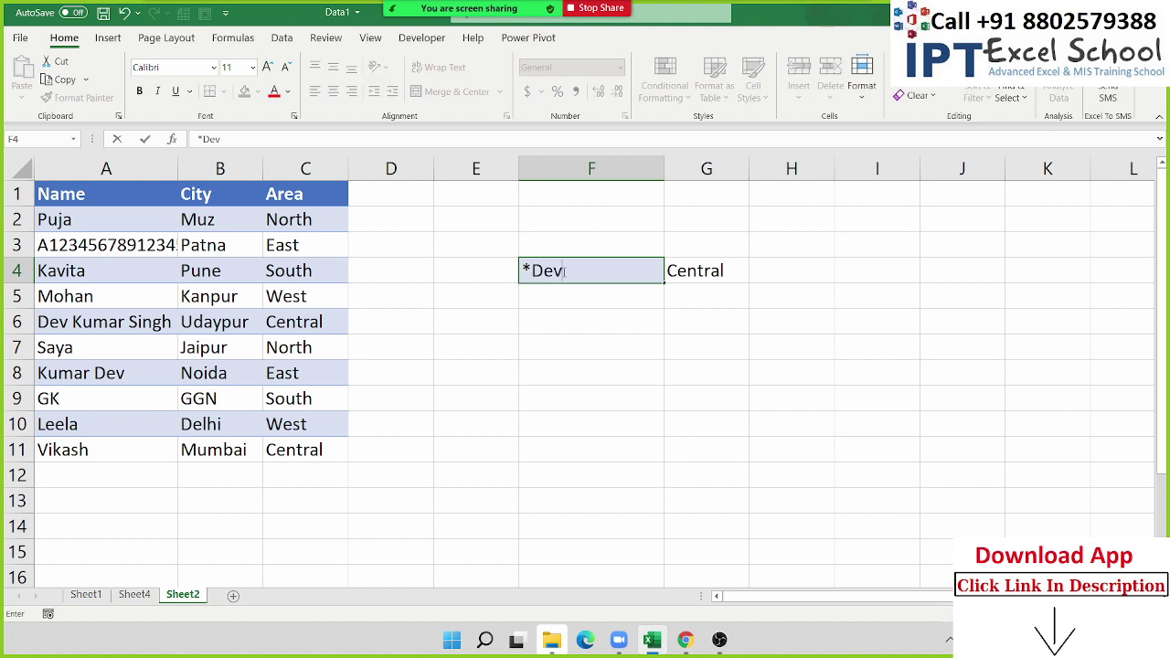
key("Return")
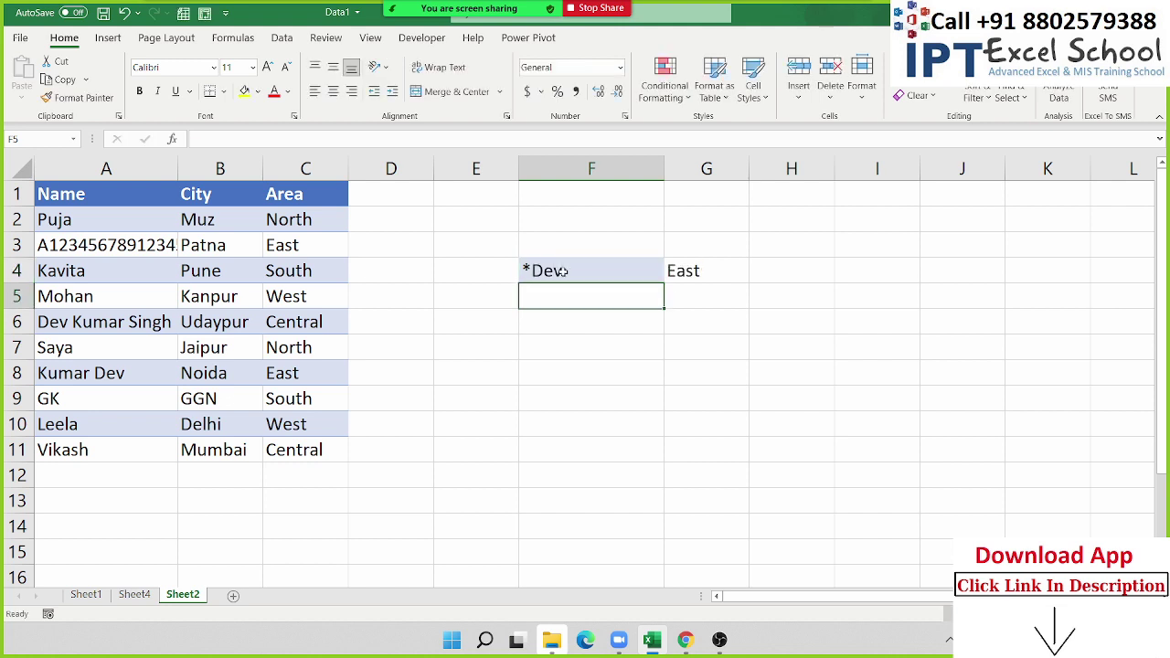
left_click(563, 272)
type("Dev")
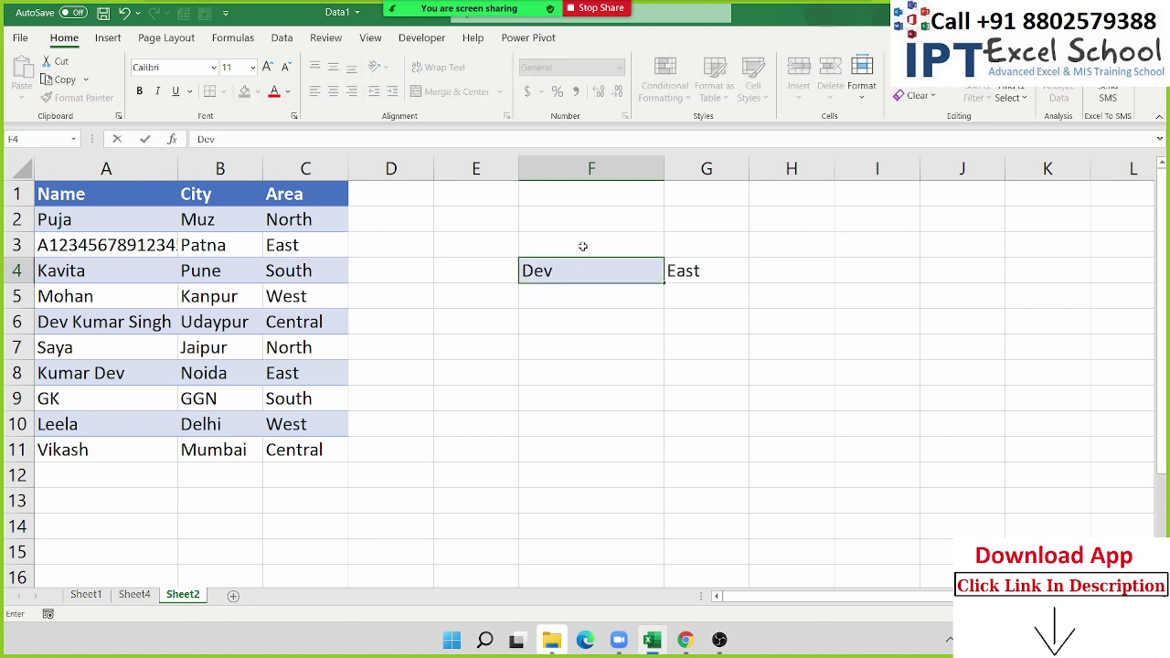
type("*")
key("Return")
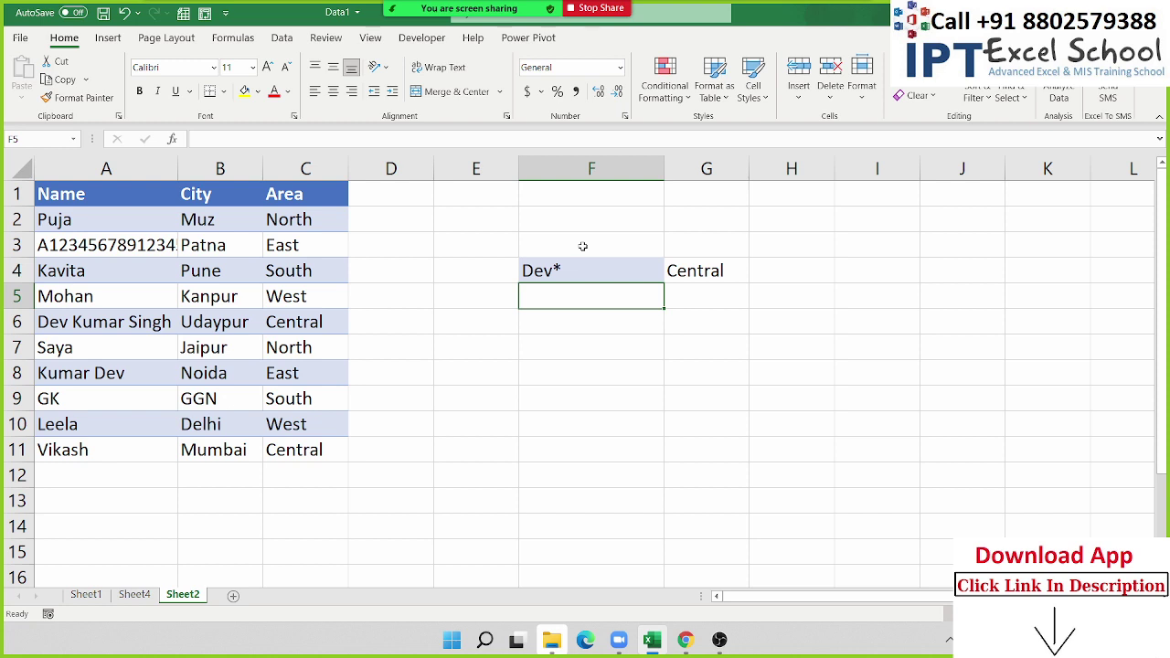
left_click(233, 595)
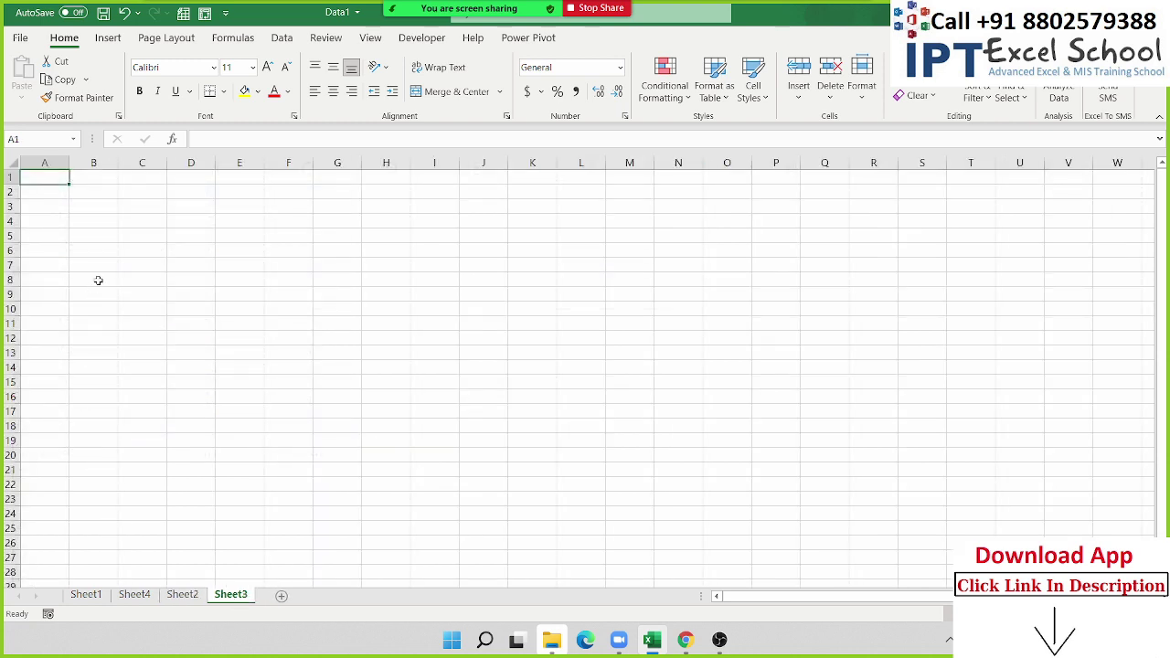
- Type the Sales heading in A1 and =RANDBETWEEN(10,100) in A2
type("Sales")
key("Return")
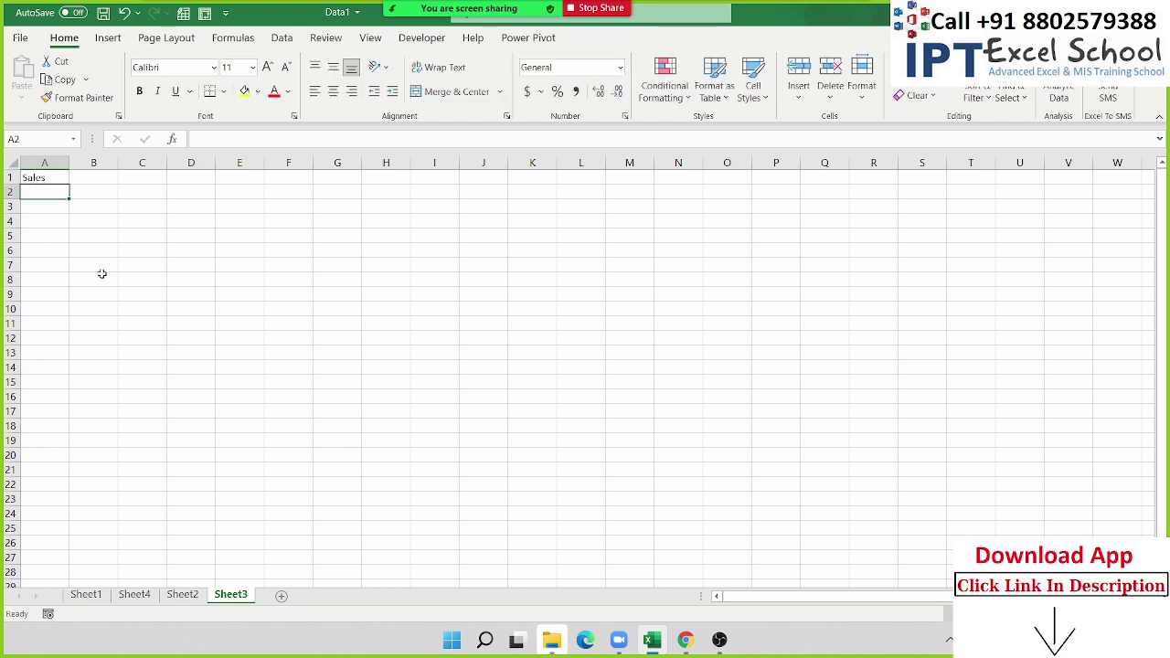
type("=ra")
key("Down")
key("Down")
key("Down")
key("Tab")
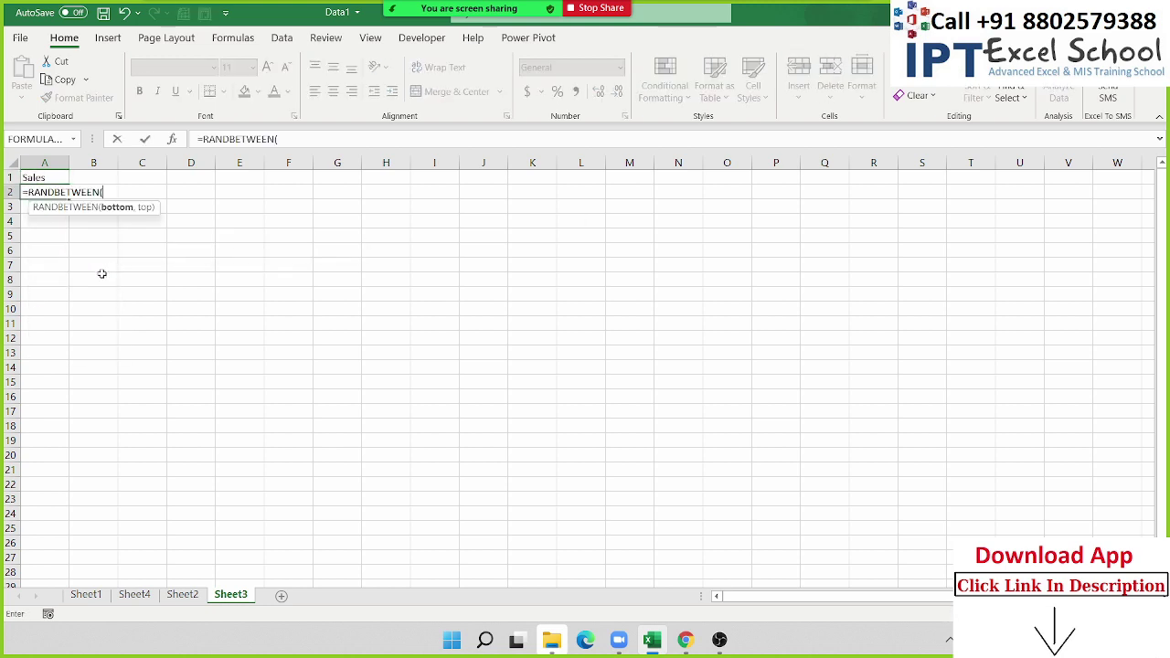
type("10")
type(",100)")
key("Return")
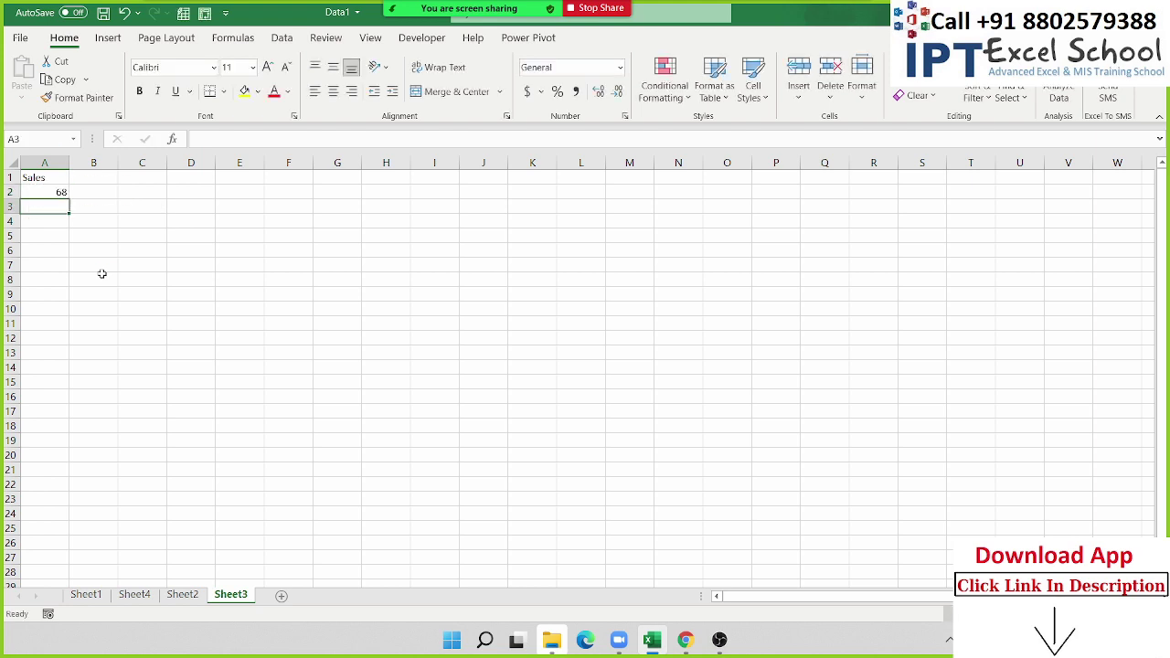
- Fill the random formula down A2:A24 and paste the results as fixed values
left_click_drag(67, 194, 71, 514)
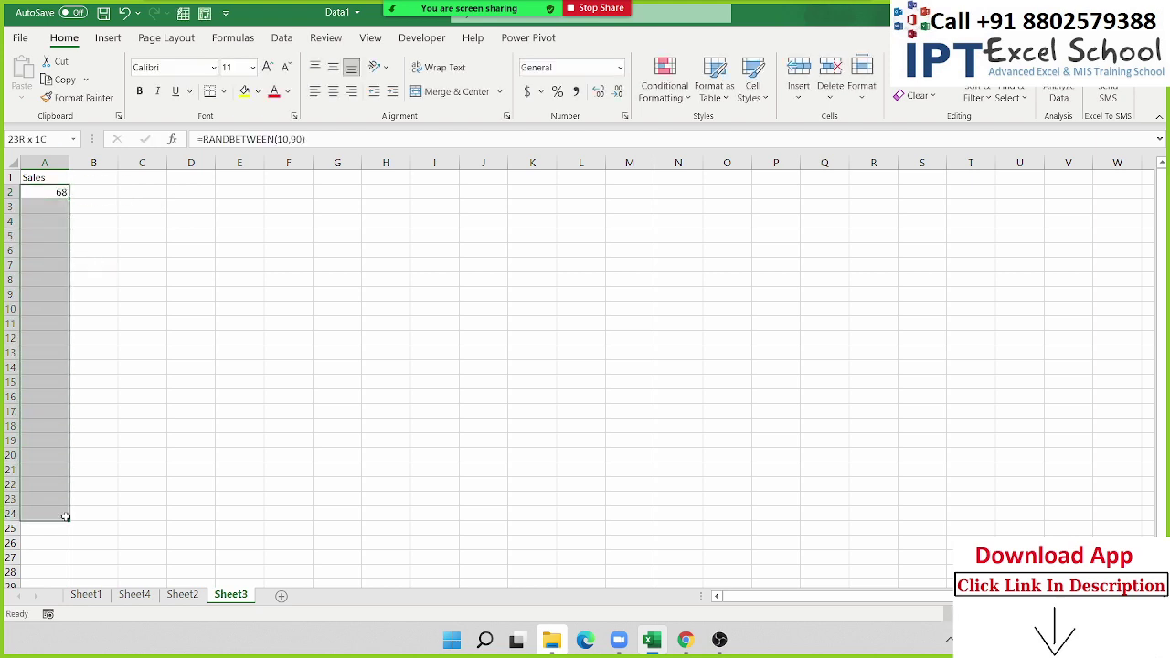
key("ctrl+c")
key("ctrl+d")
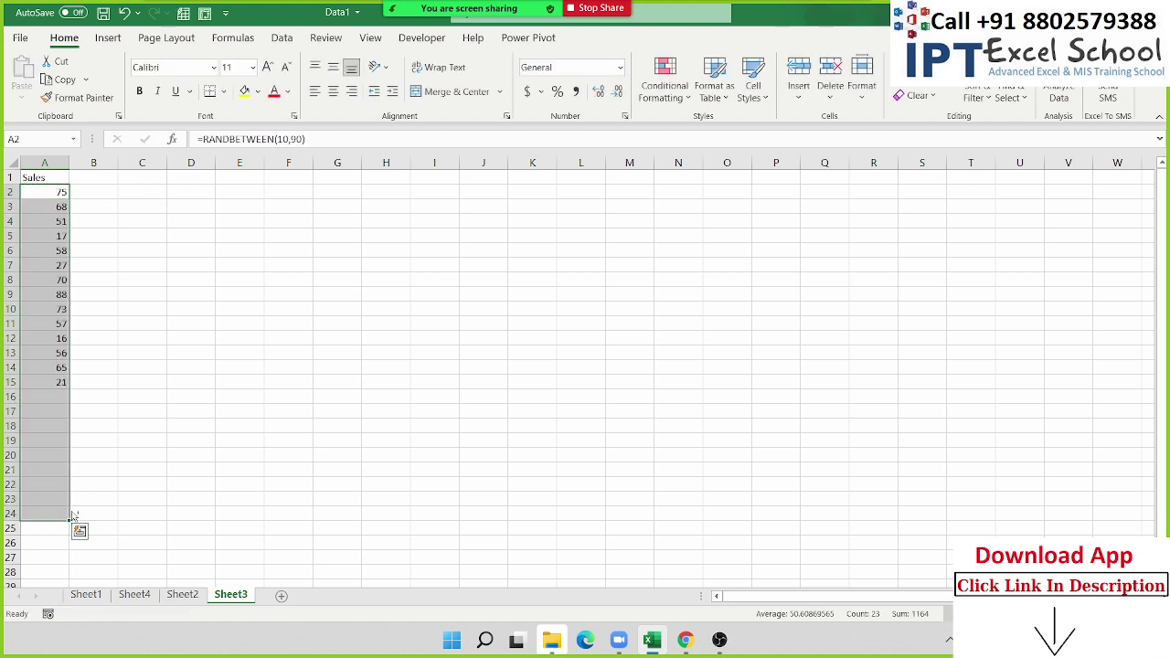
left_click(21, 96)
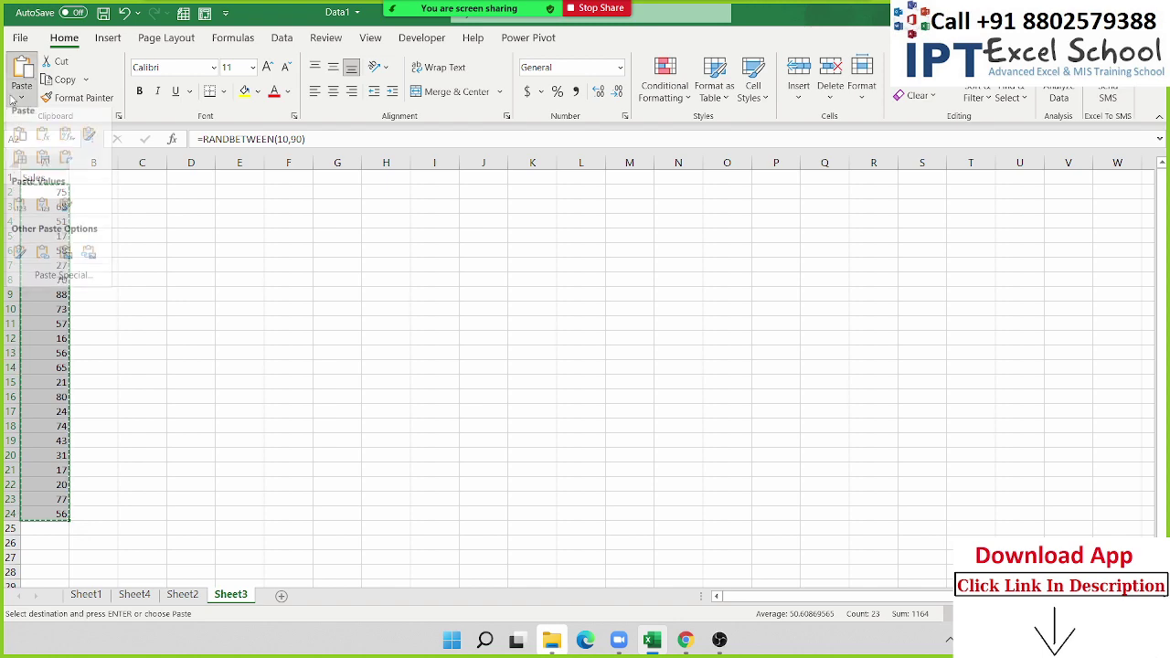
left_click(21, 215)
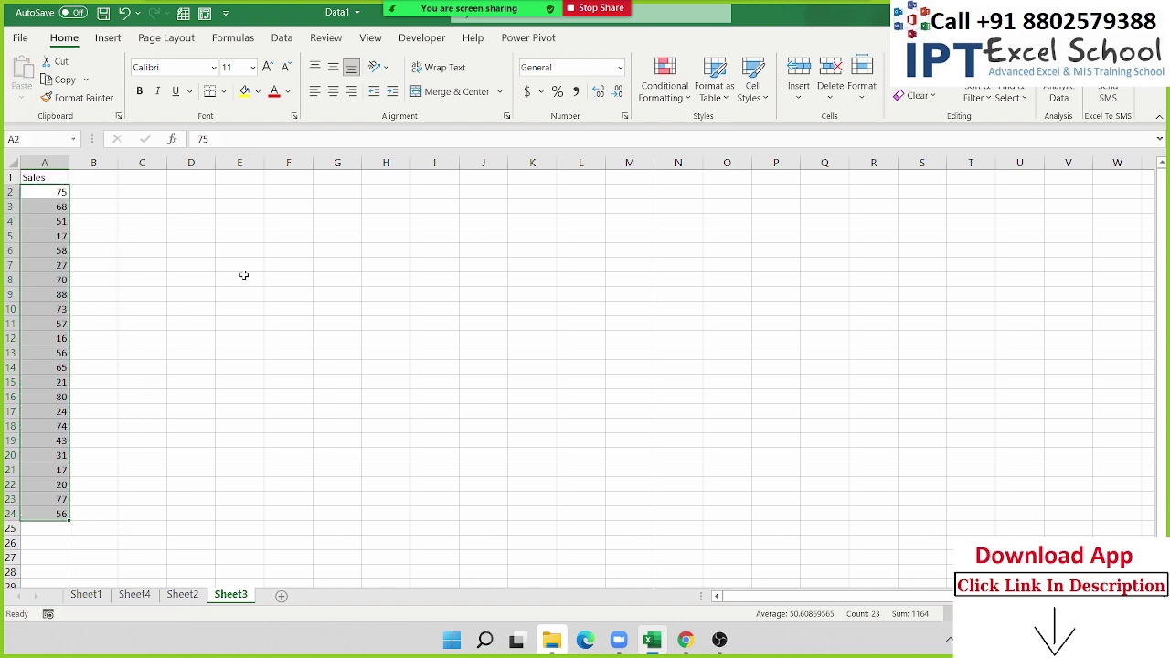
scroll(243, 271, "up", 3)
scroll(274, 265, "up", 2)
scroll(336, 252, "up", 1)
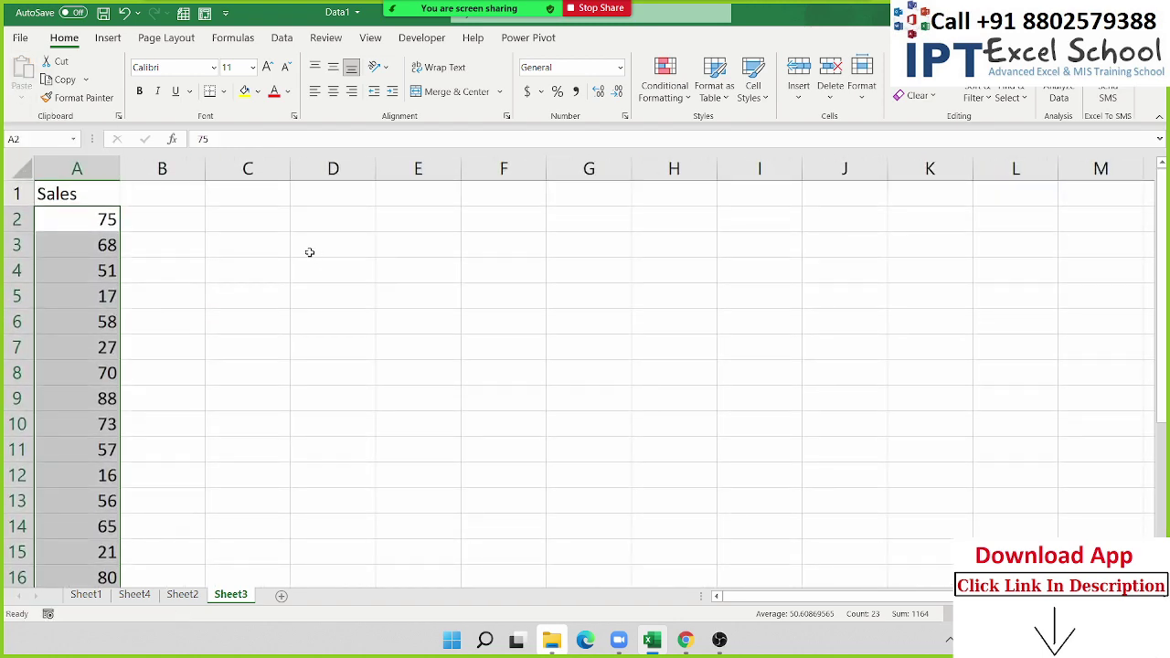
- Enter bands 0-40 with 500 and 41-80 with 1000 in D3:E4
left_click(309, 249)
type("0-40")
key("Tab")
type("5")
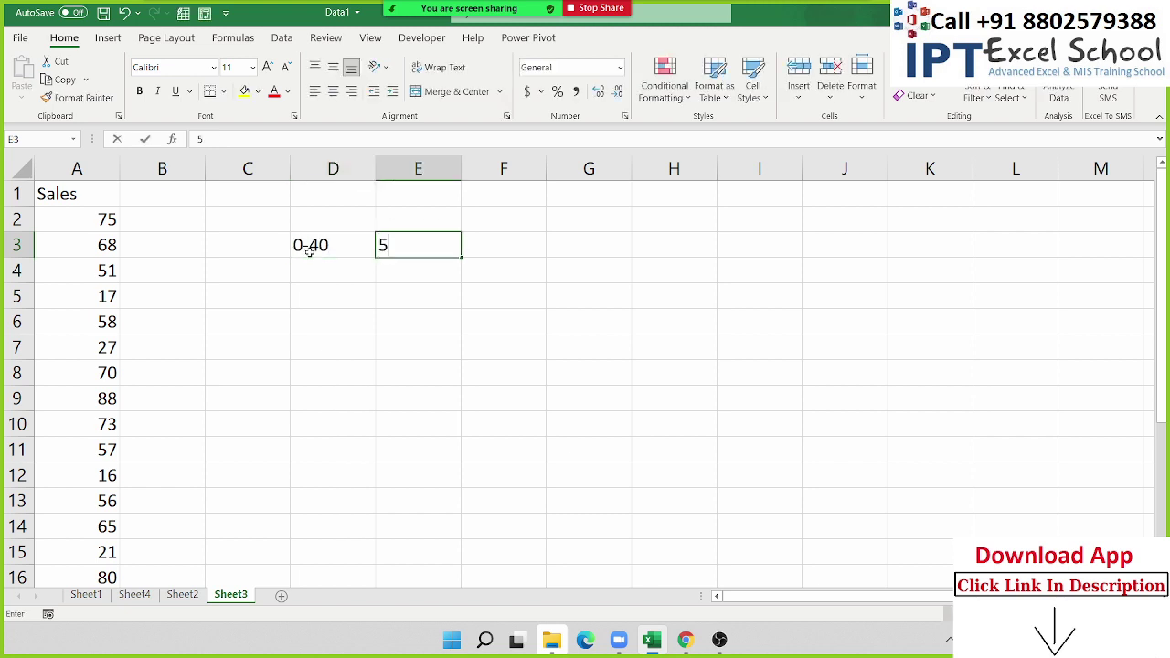
type("00")
key("Return")
key("Left")
type("41")
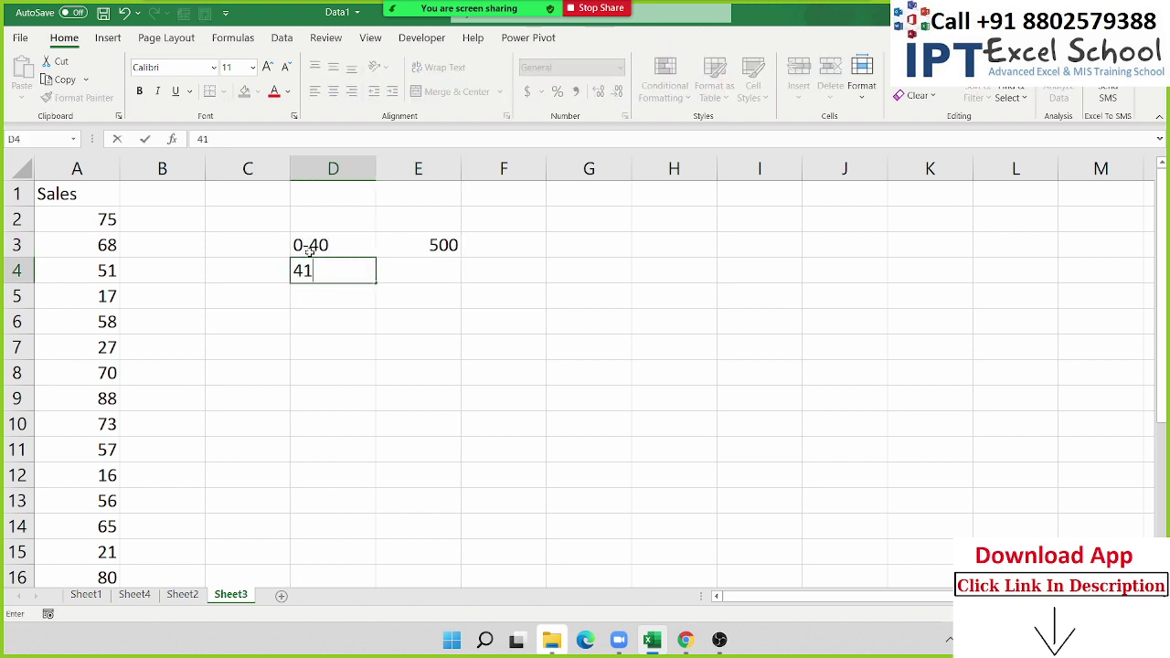
type("-")
type("80")
key("Tab")
type("1000")
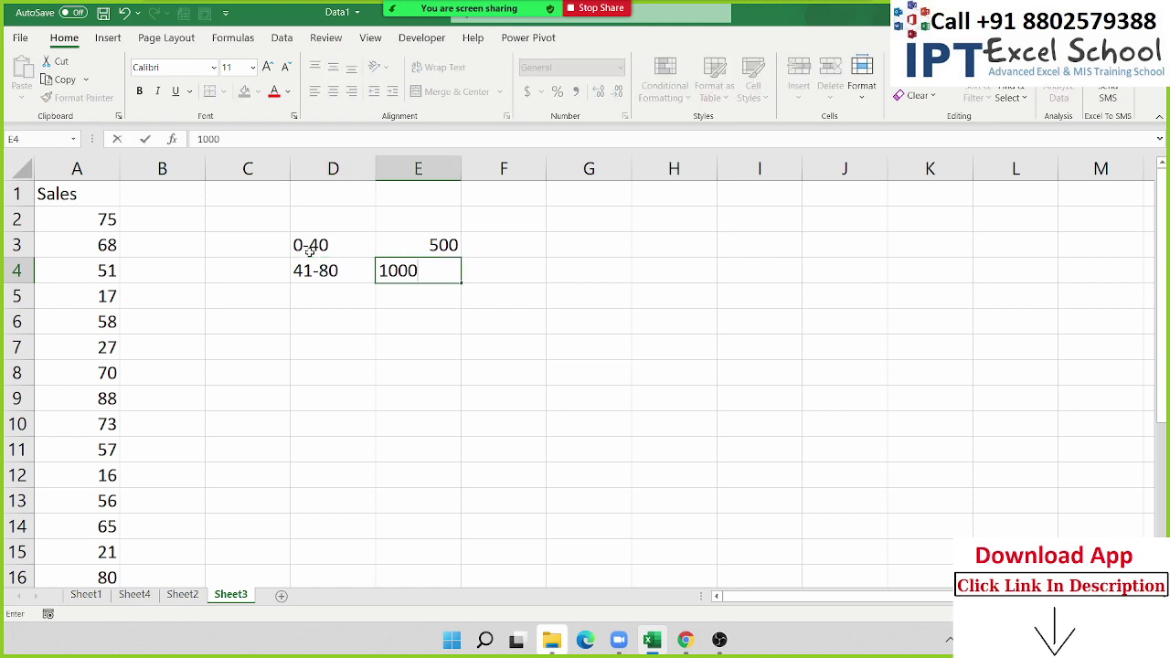
key("Return")
- Add bands 81-100 with 2000 and >100 with 5000 in D5:E6
key("Left")
type("8")
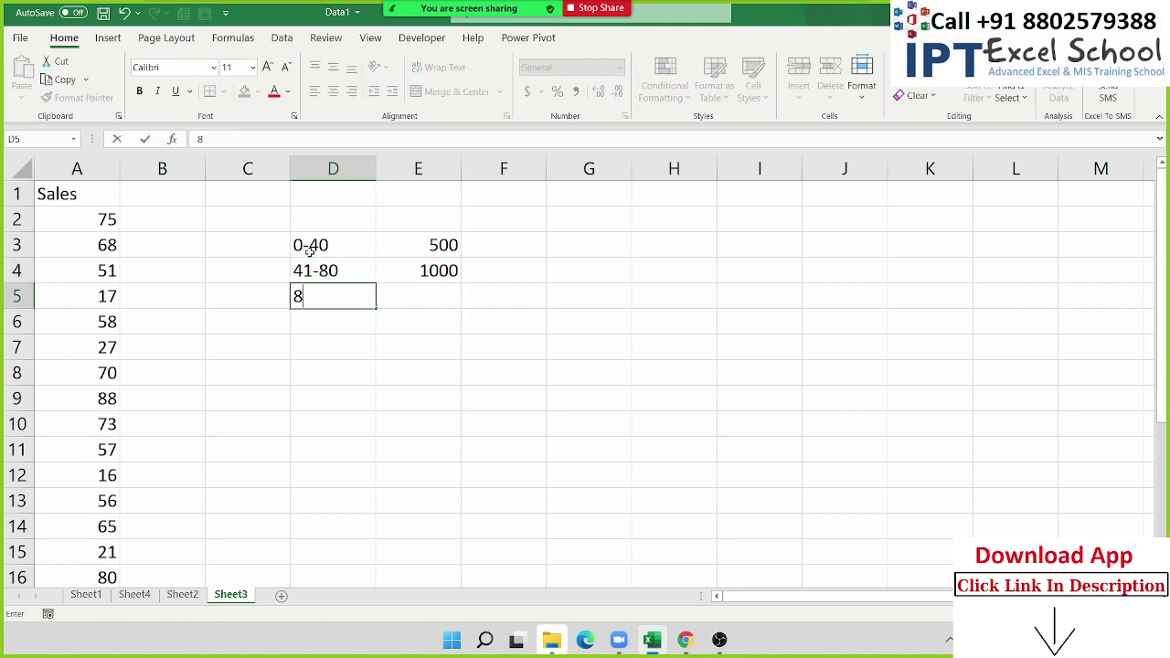
type("1-100")
key("Tab")
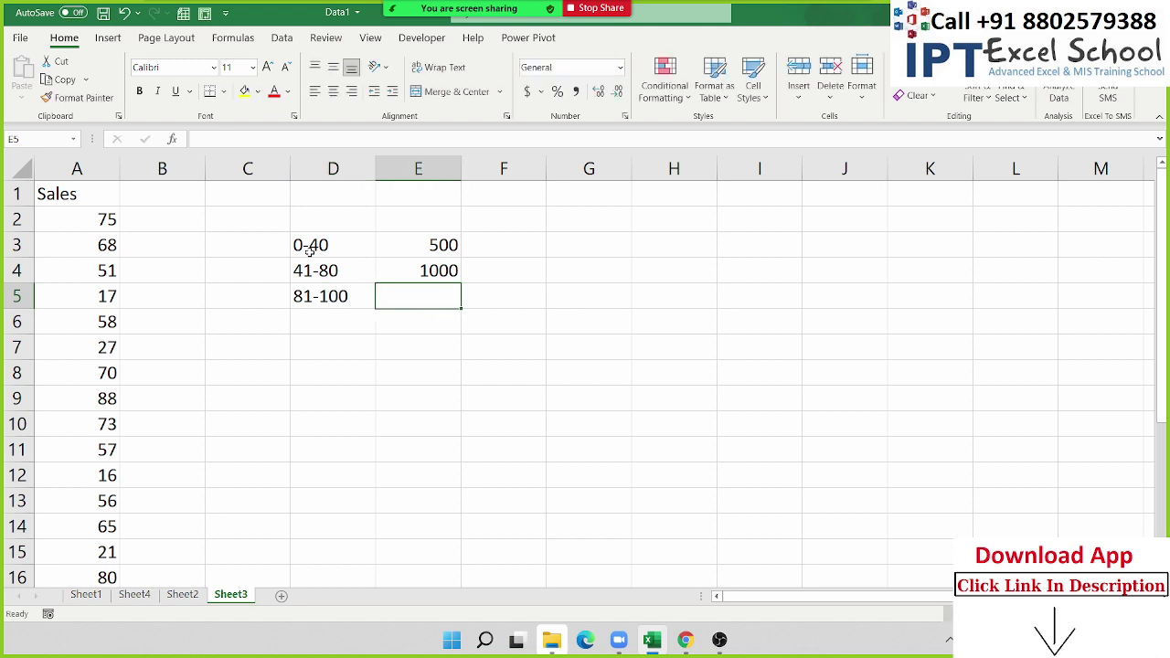
type("2000")
key("Return")
key("Left")
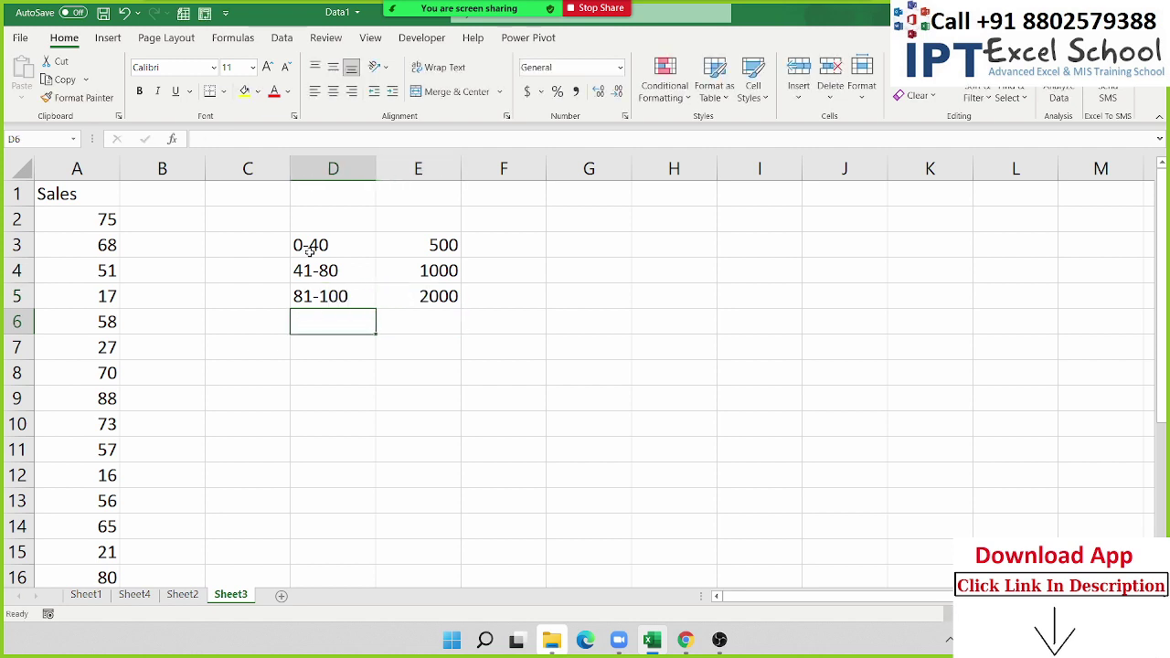
type(">100")
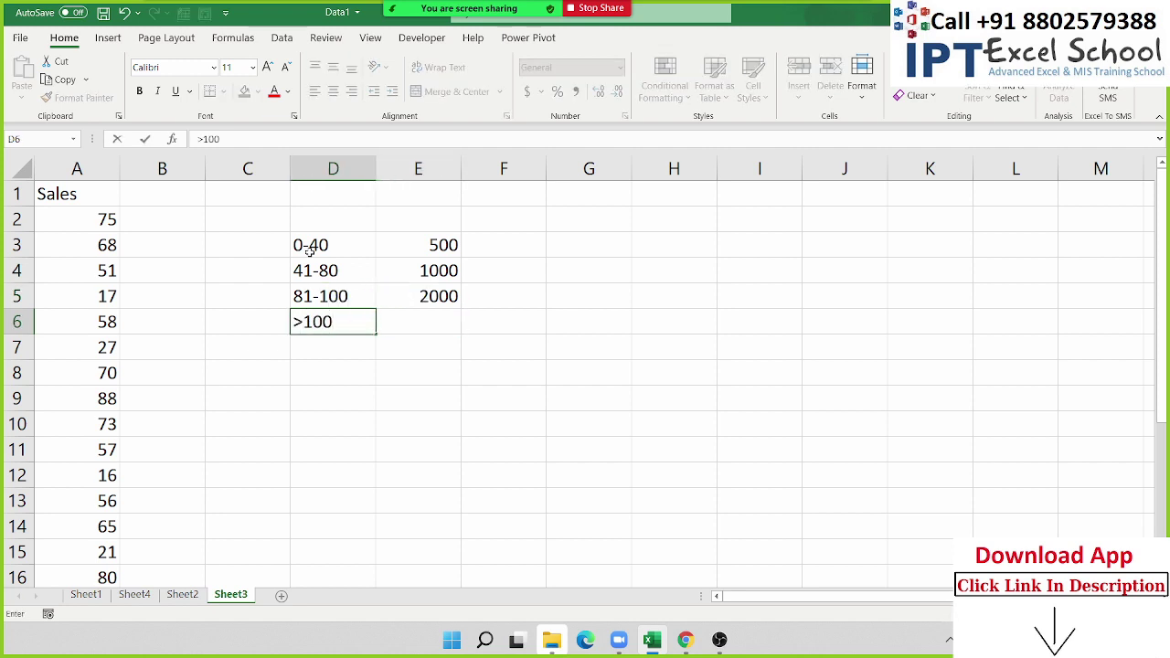
key("Tab")
type("3000")
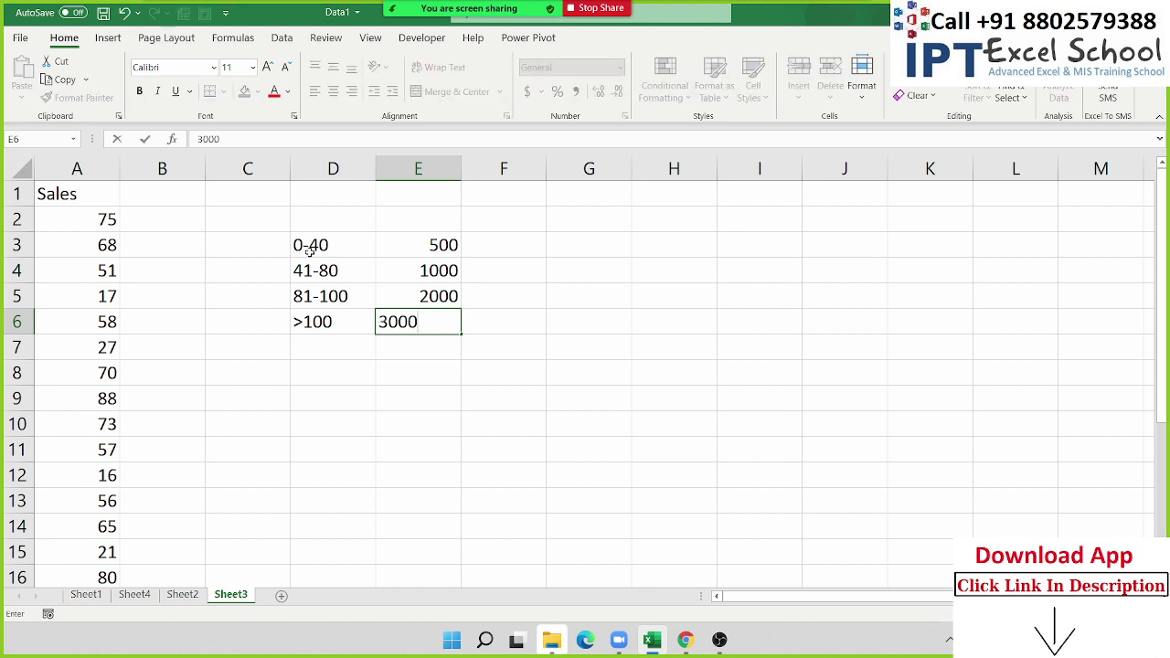
key("Escape")
type("5000")
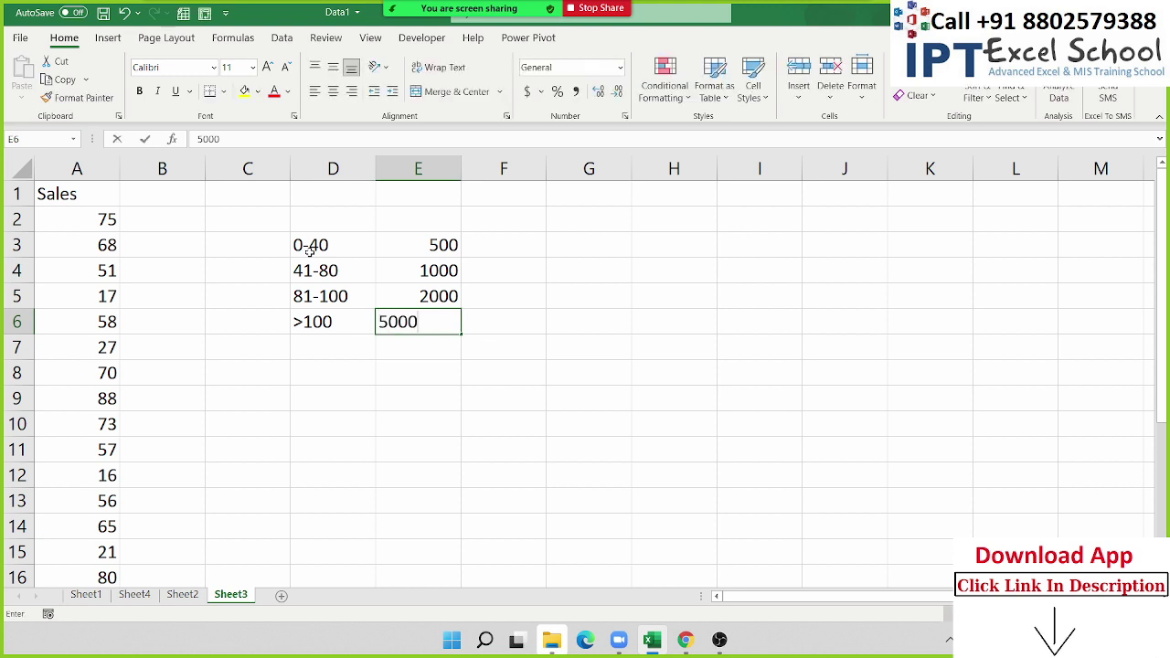
key("Return")
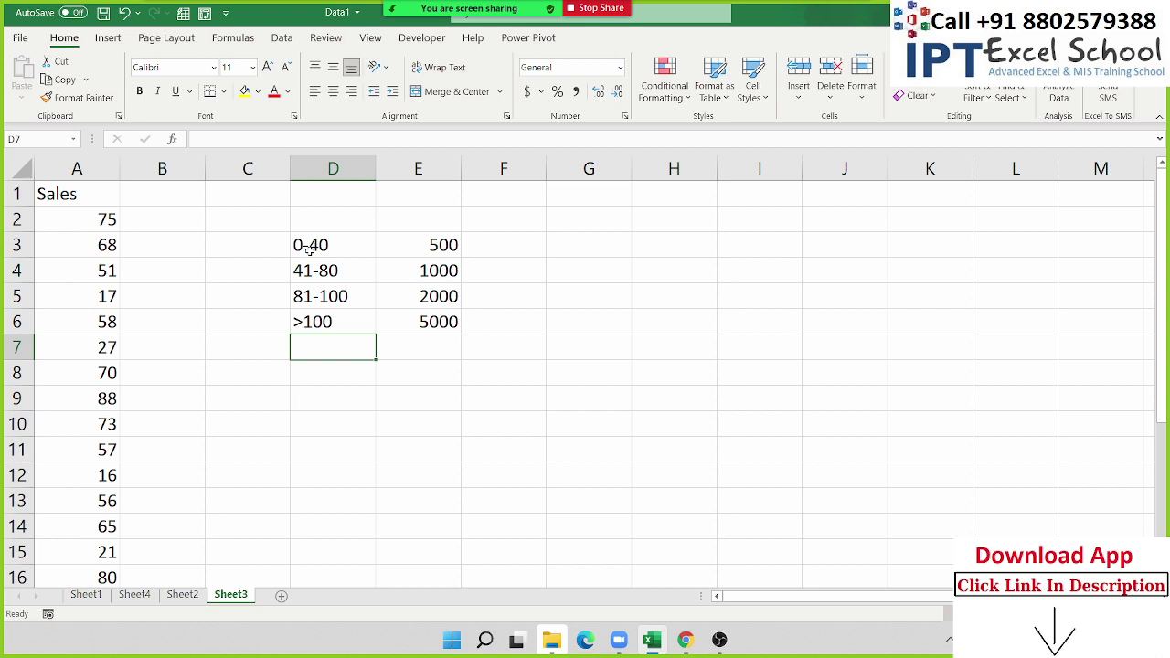
- Enter lower bounds 0, 41, 81 and 101 down D9:D12
left_click(176, 221)
left_click(318, 390)
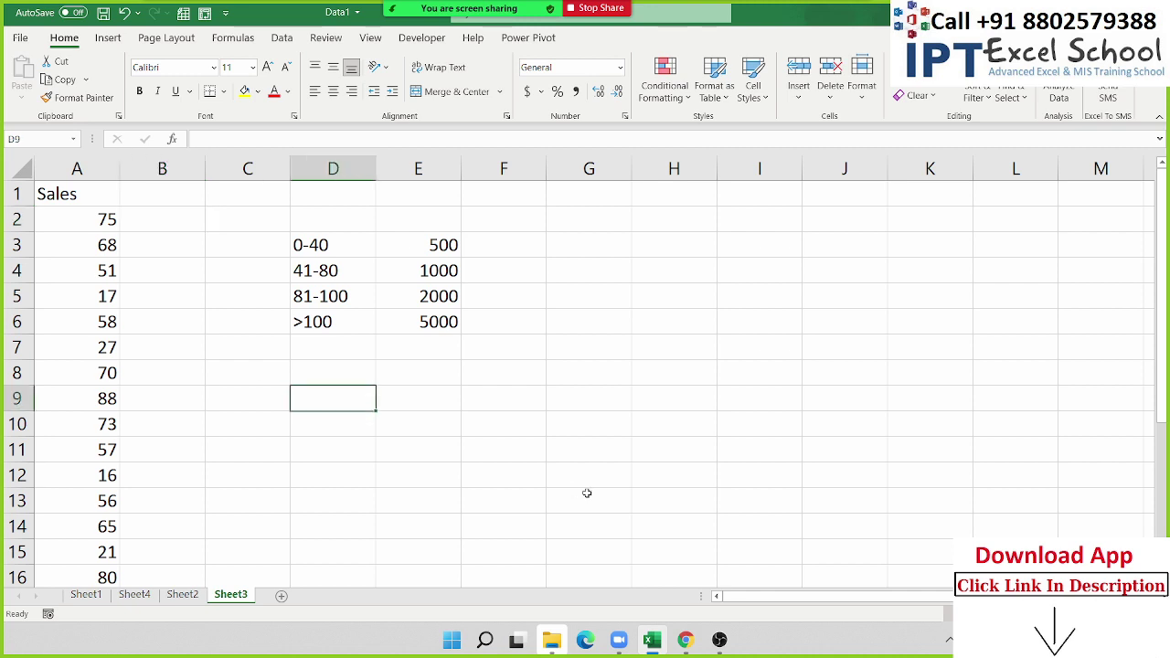
type("0")
key("Return")
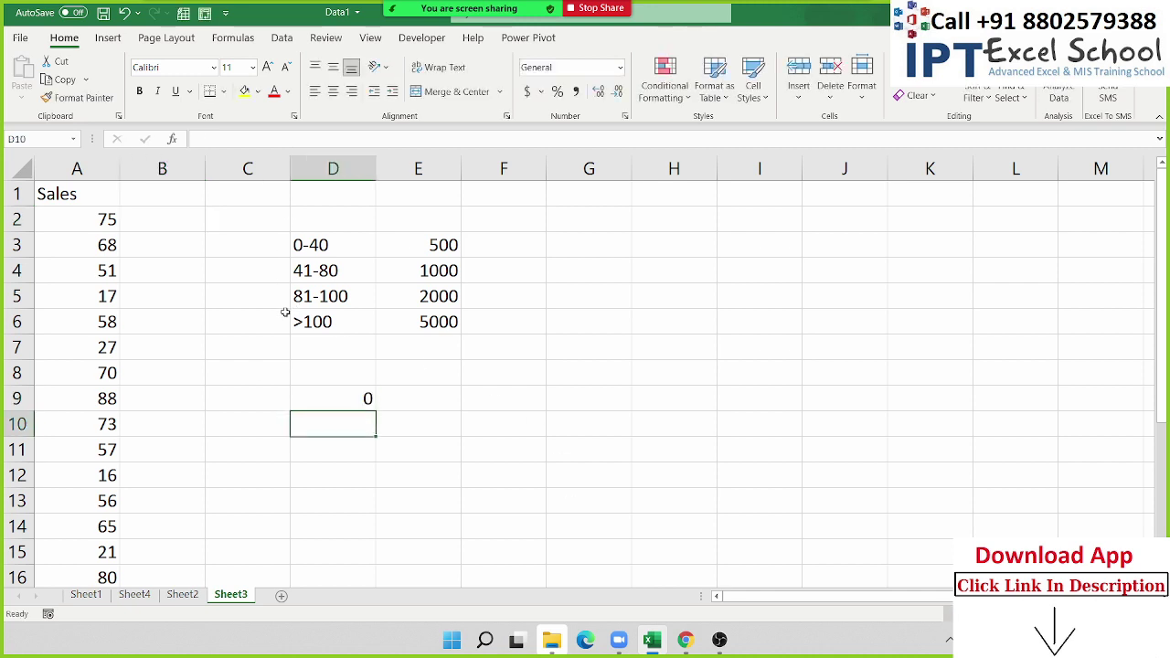
type("41")
key("Return")
type("81")
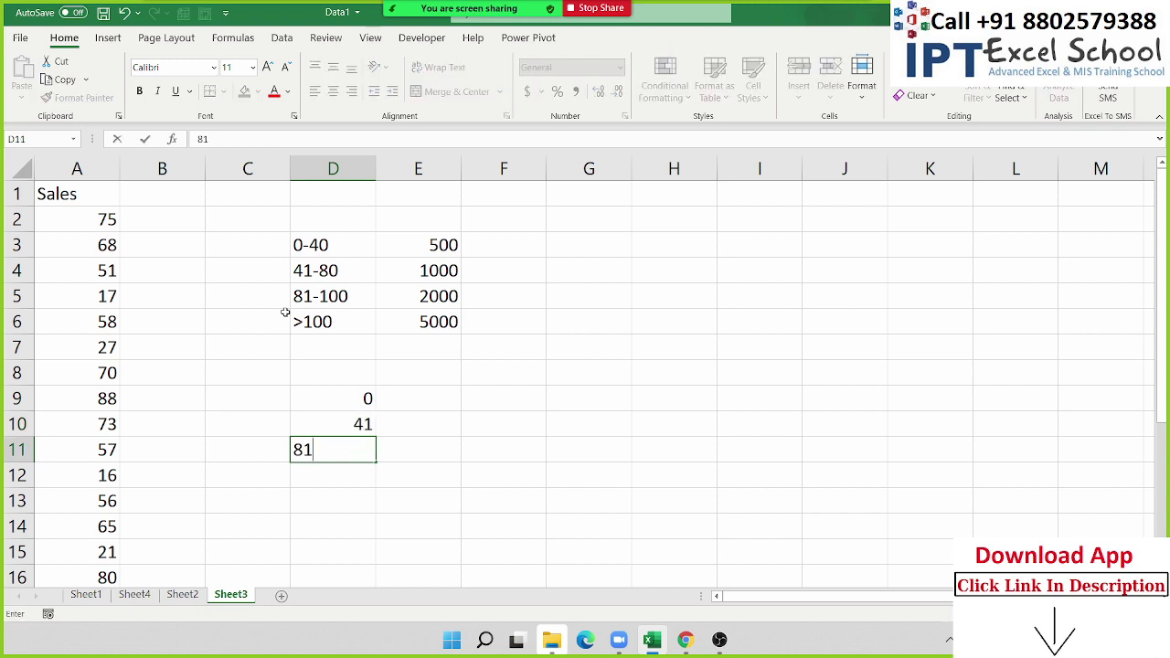
key("Return")
type("101")
key("Return")
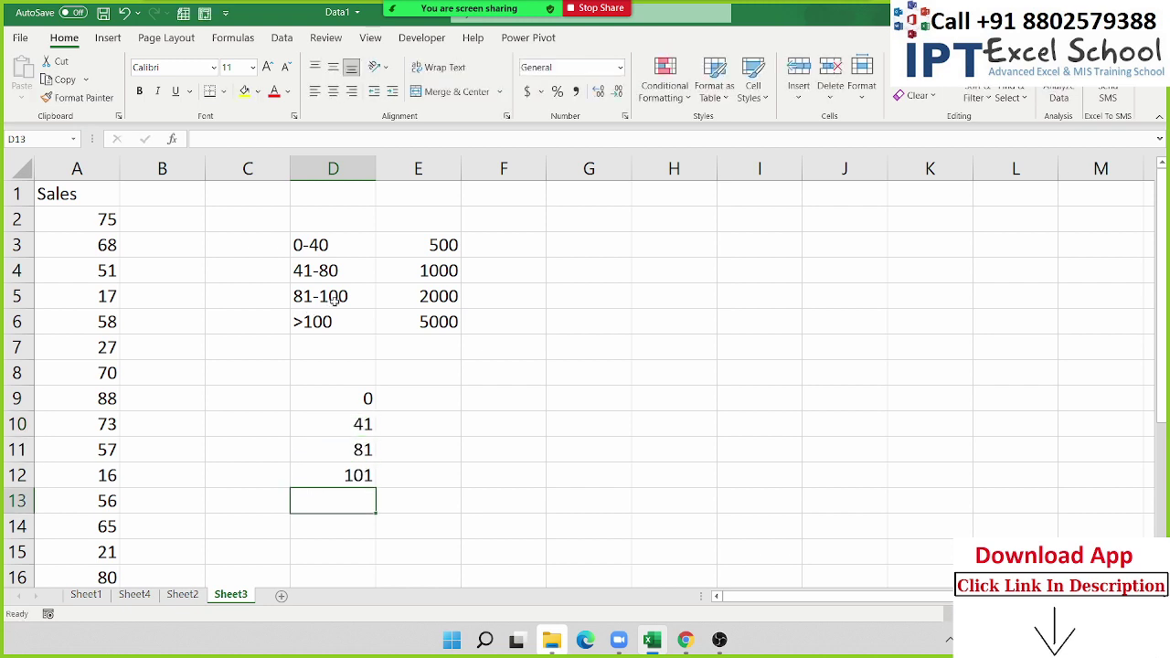
- Copy the amounts 500 to 5000 from E3:E6 into E9:E12
left_click_drag(448, 327, 451, 248)
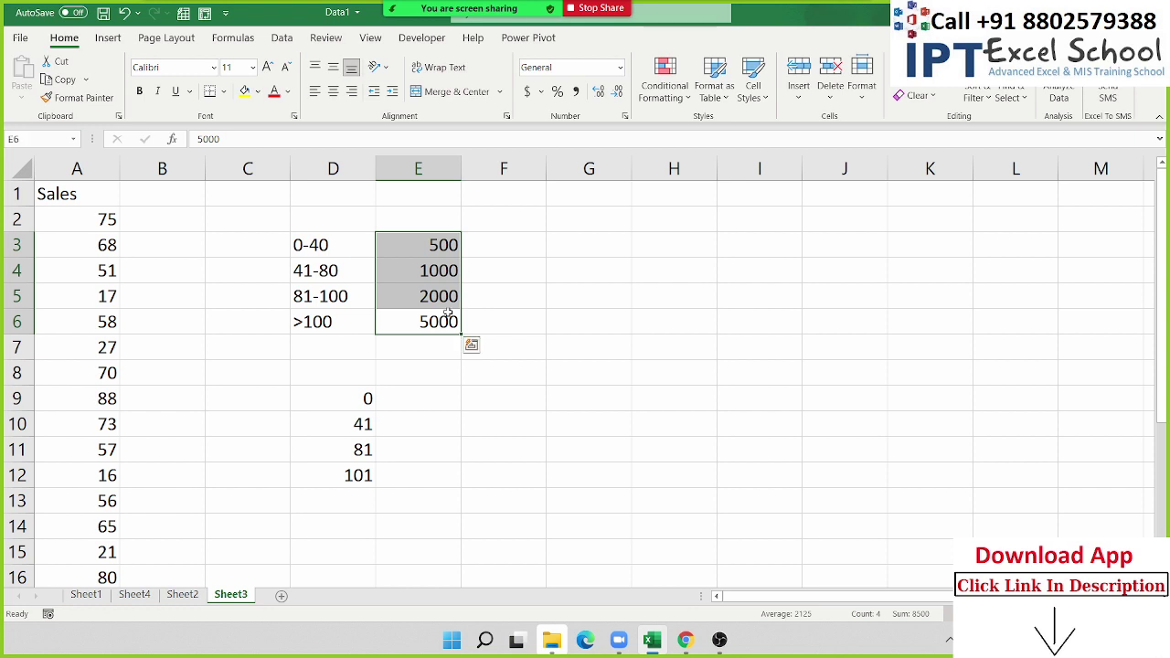
key("ctrl+c")
left_click(424, 399)
key("ctrl+v")
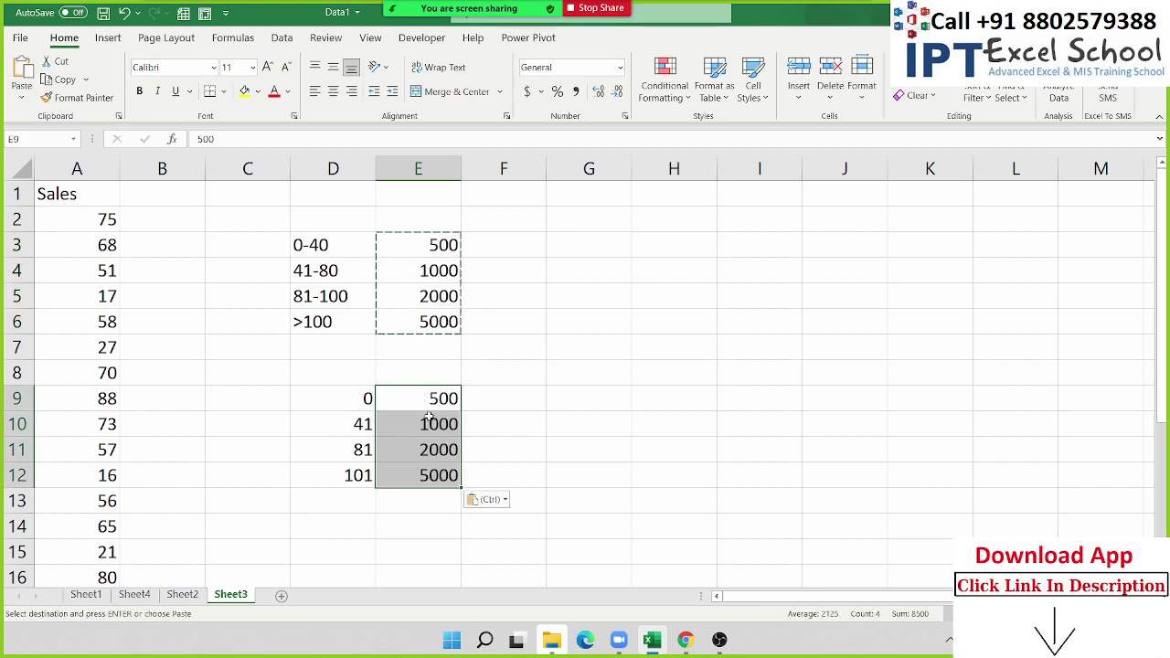
- Enter =VLOOKUP(A2,D9:E12,2,0) in B2 as an exact-match lookup
left_click(165, 219)
type("=")
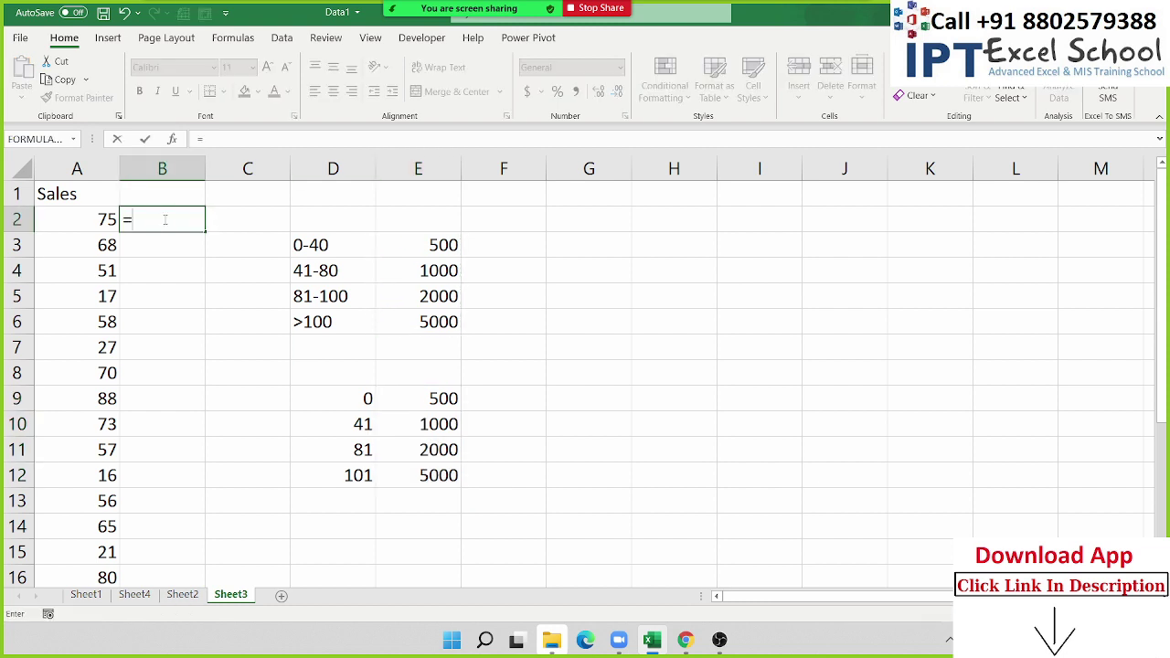
type("vl")
key("Tab")
key("Left")
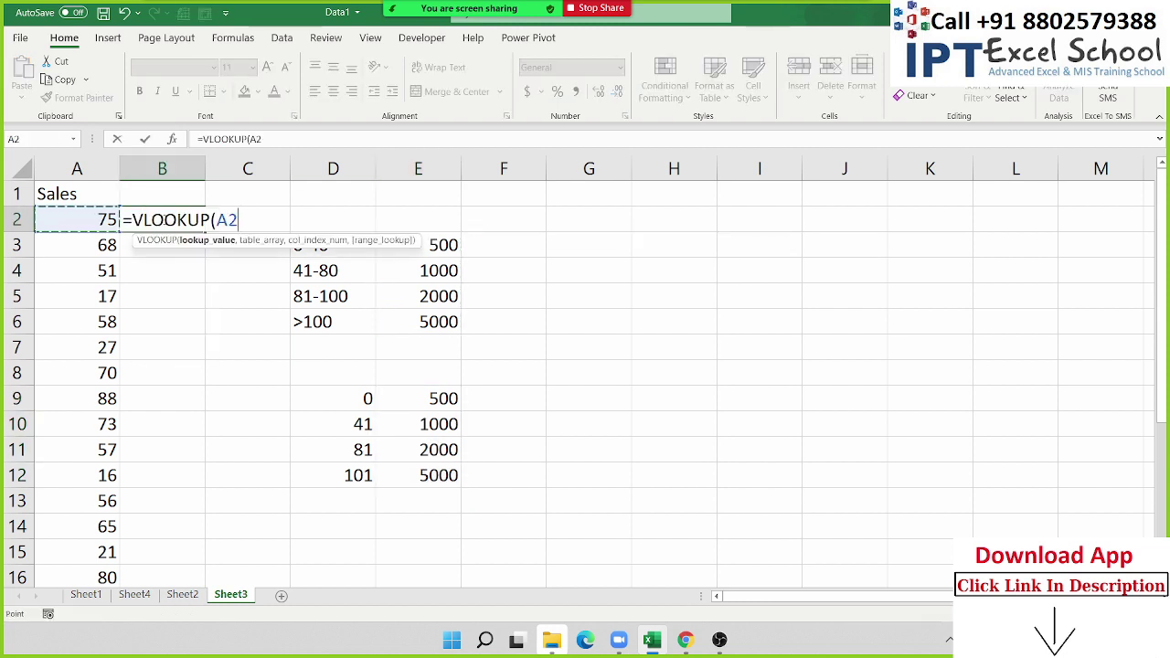
type(",")
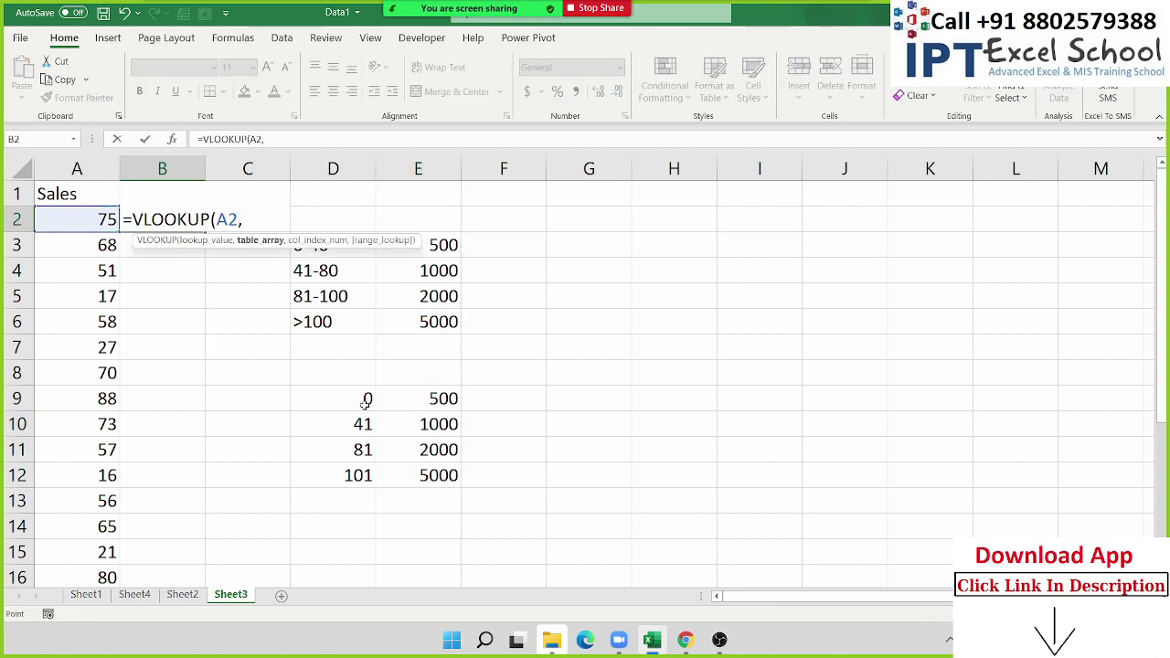
left_click_drag(365, 403, 426, 473)
type(",")
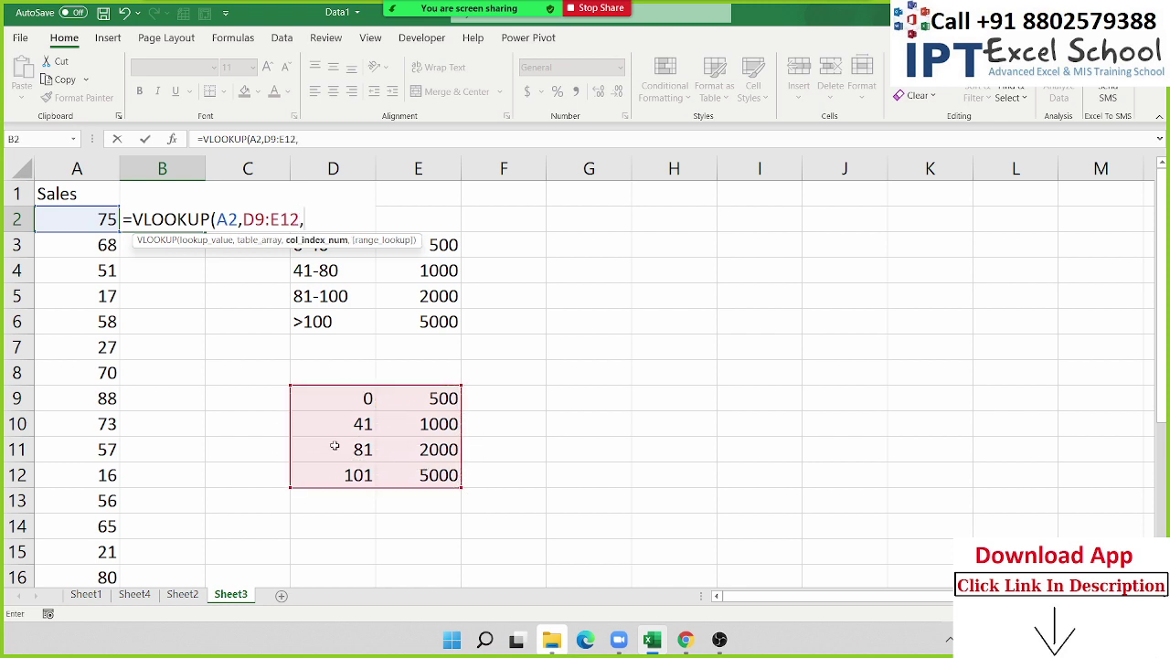
type("2,")
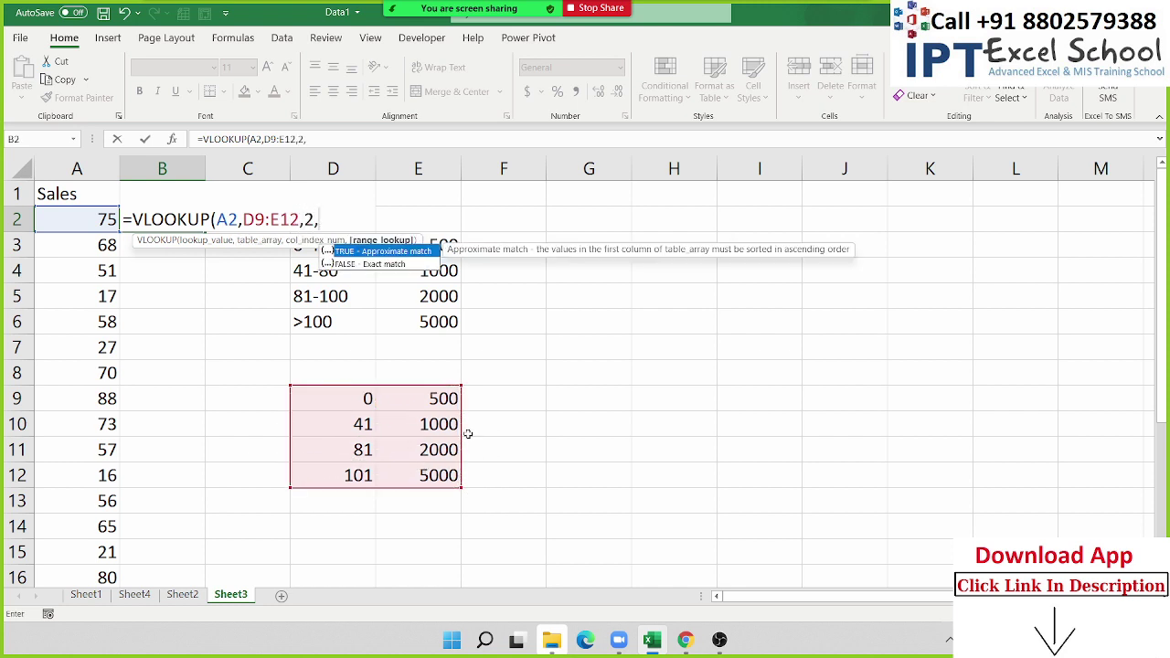
type("0")
key("Return")
key("Up")
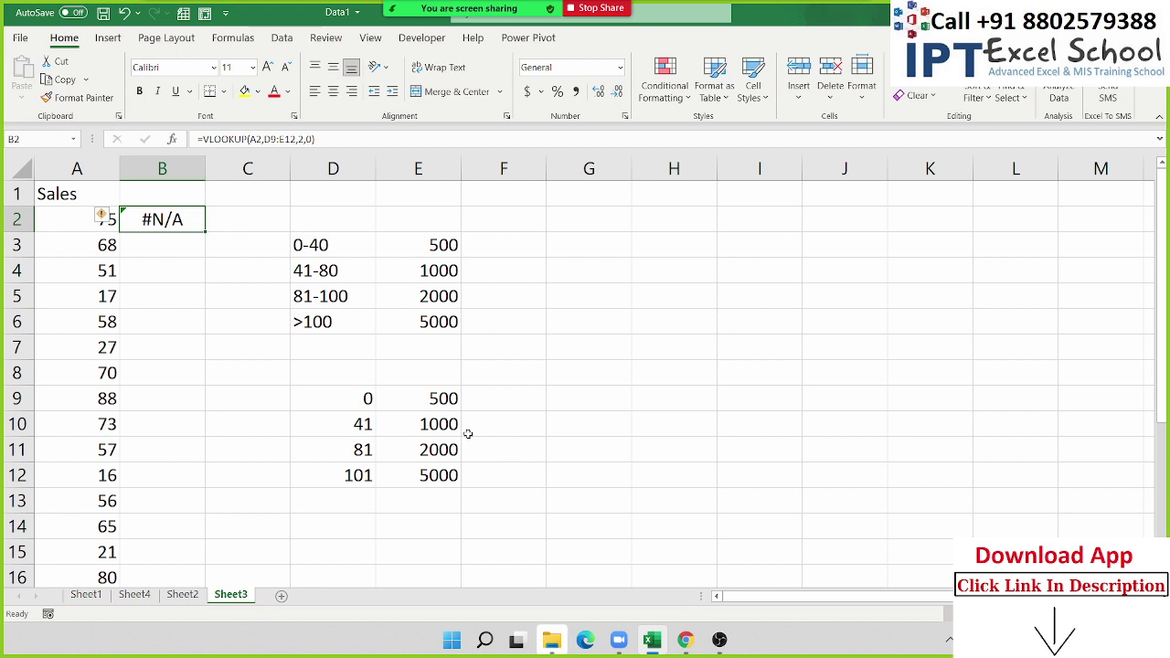
- Edit B2's formula, replacing the 0 argument with TRUE for approximate matching
double_click(189, 225)
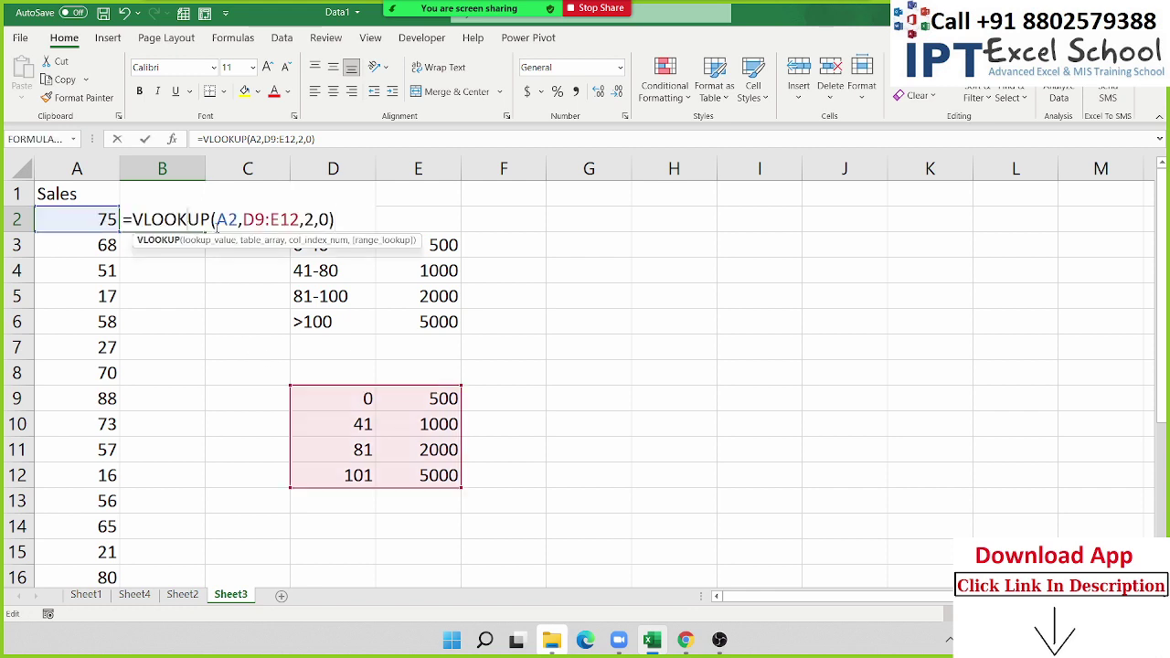
double_click(323, 219)
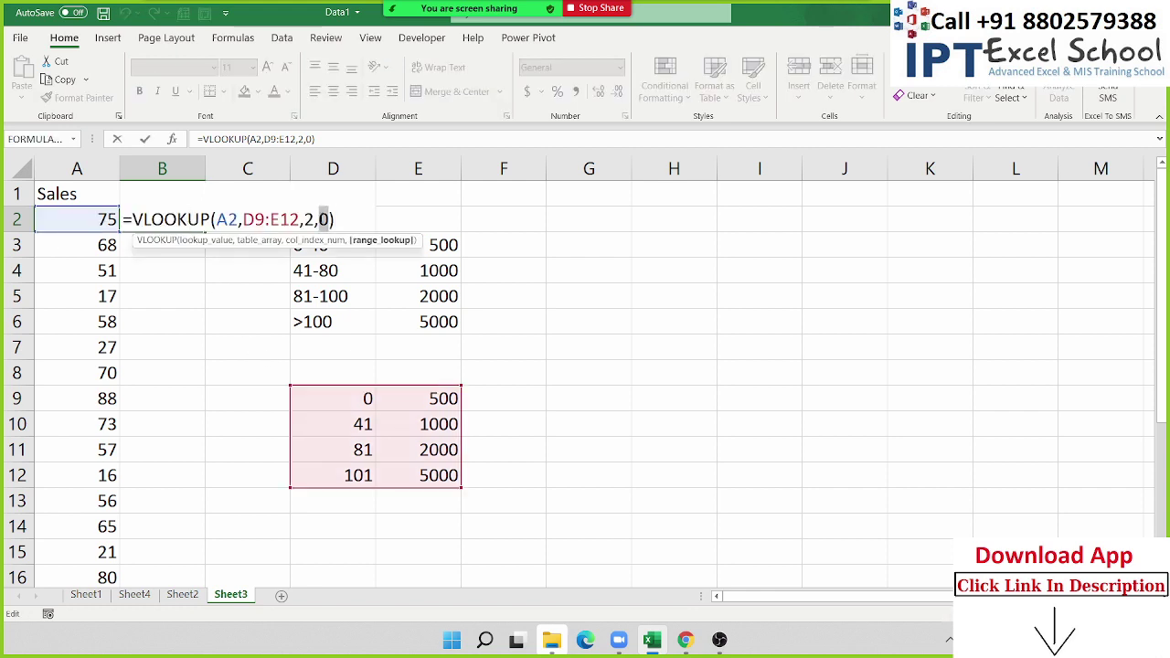
type("1")
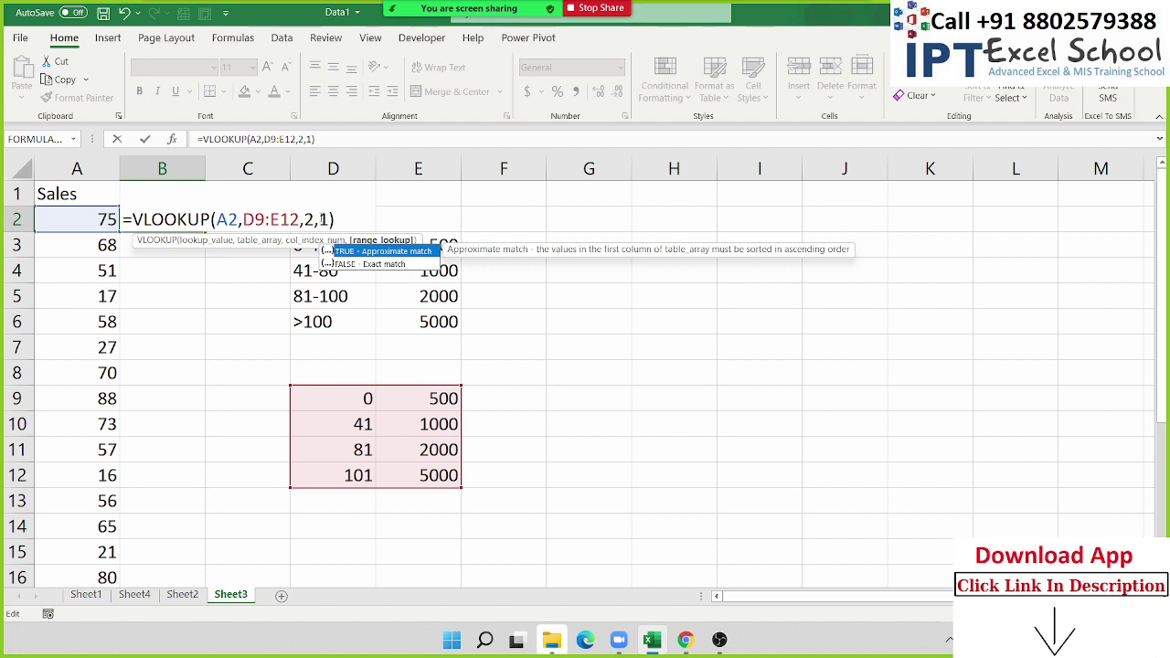
key("Tab")
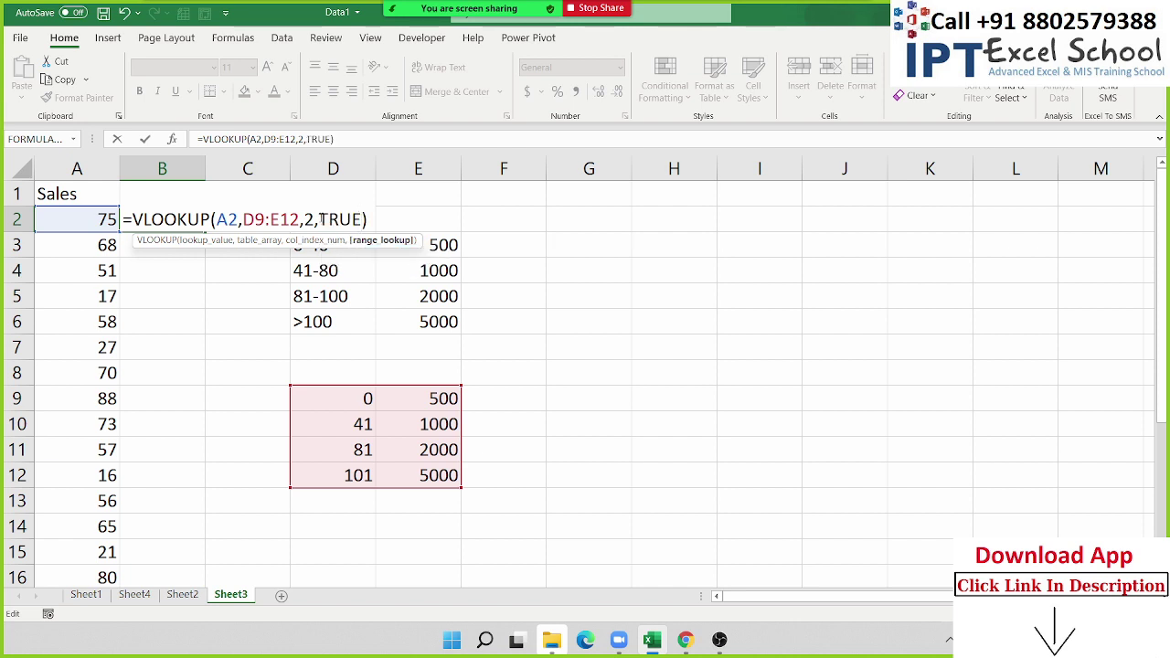
key("Return")
key("Up")
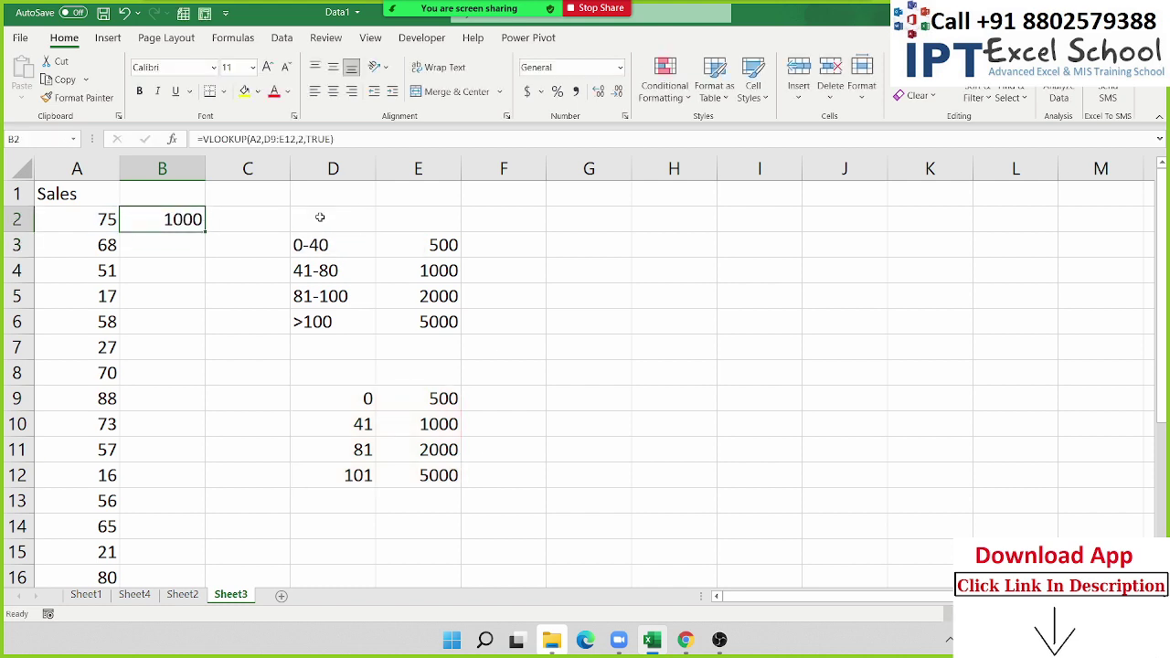
left_click(361, 451)
left_click(100, 224)
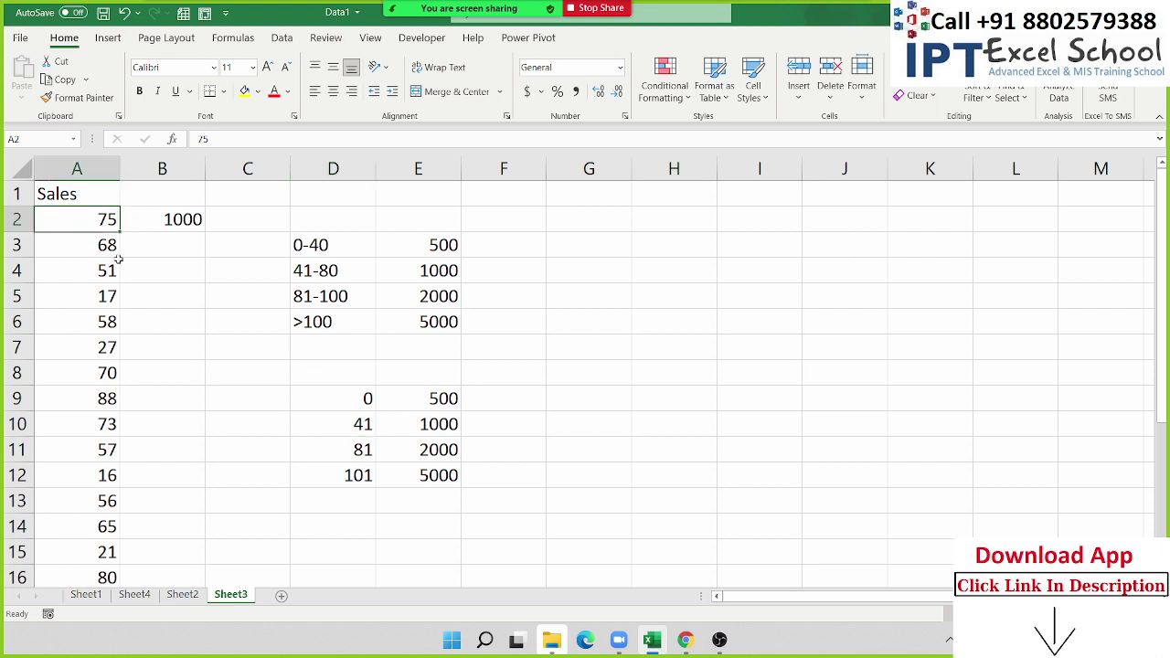
left_click_drag(325, 453, 325, 428)
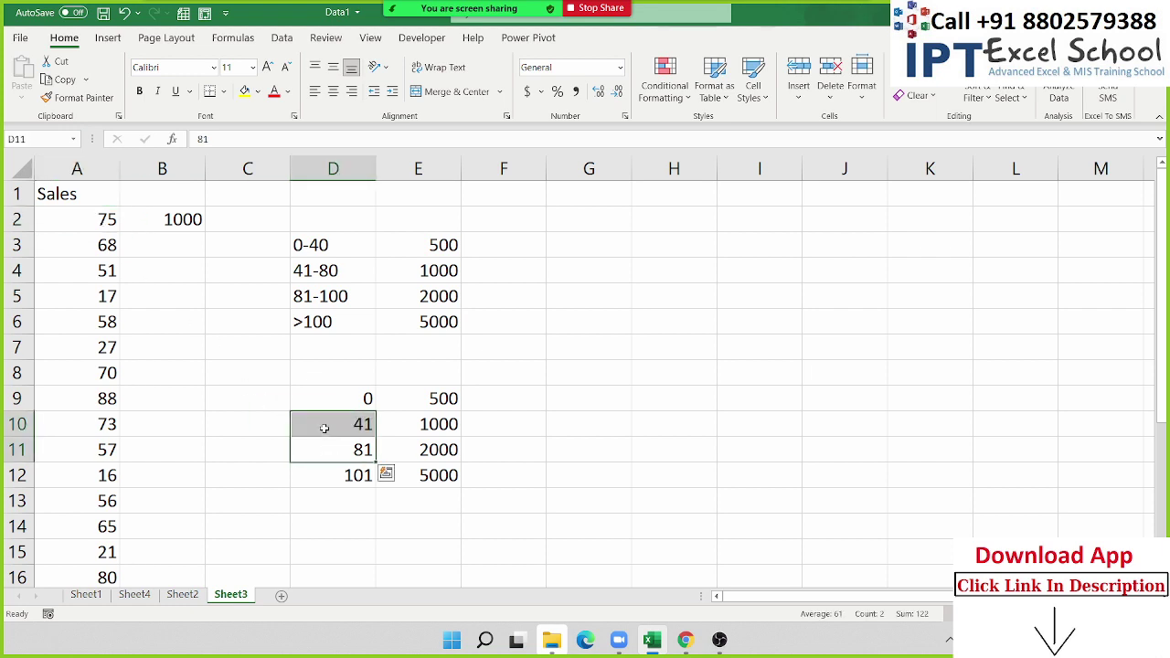
left_click(325, 423)
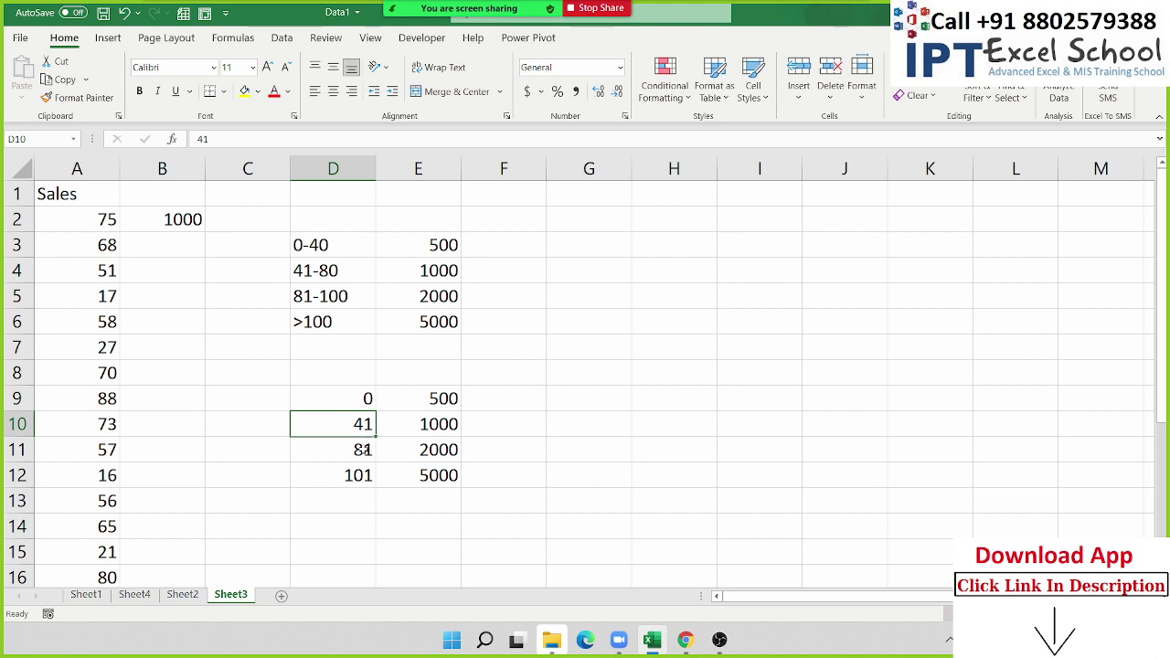
left_click_drag(365, 448, 363, 424)
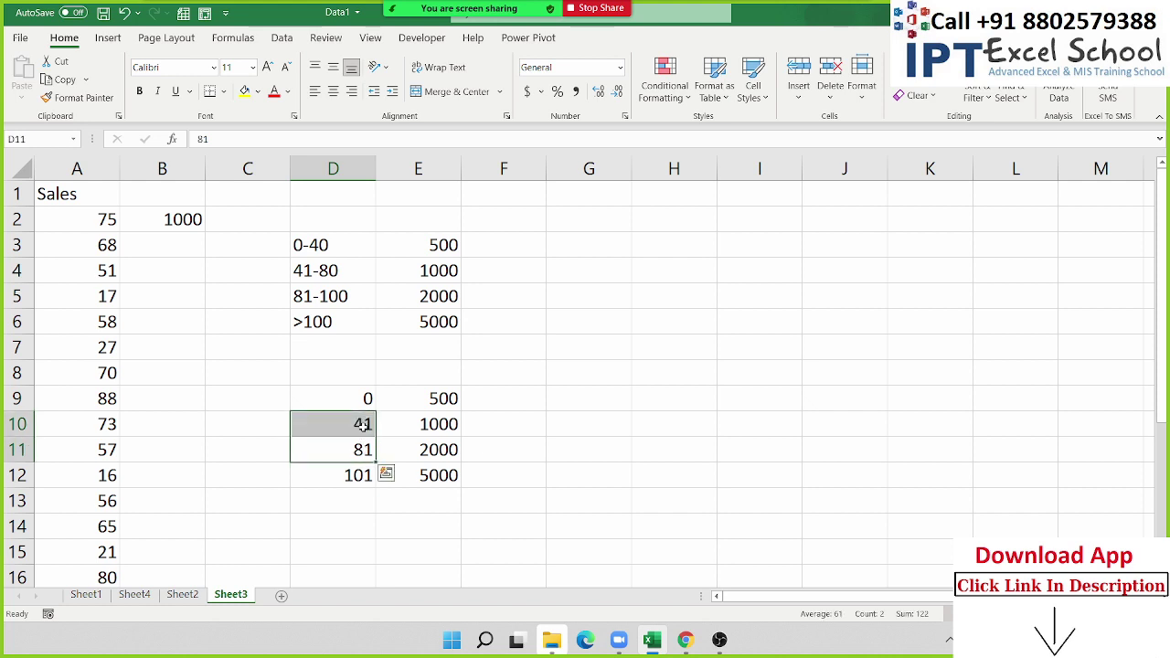
left_click(415, 424)
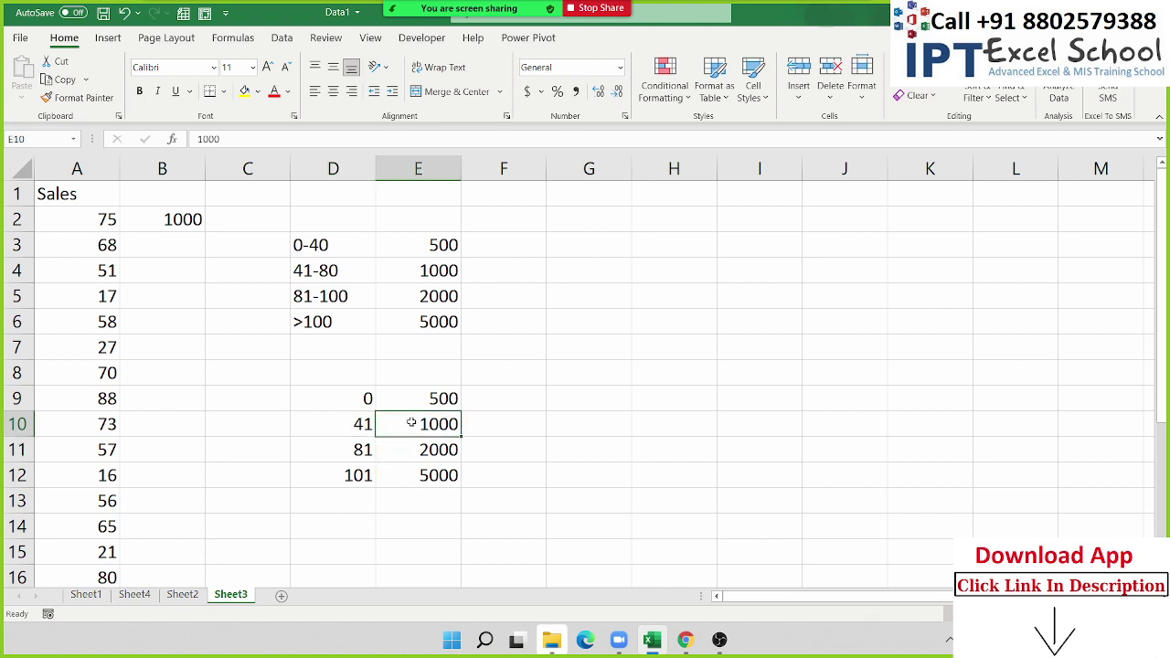
double_click(173, 213)
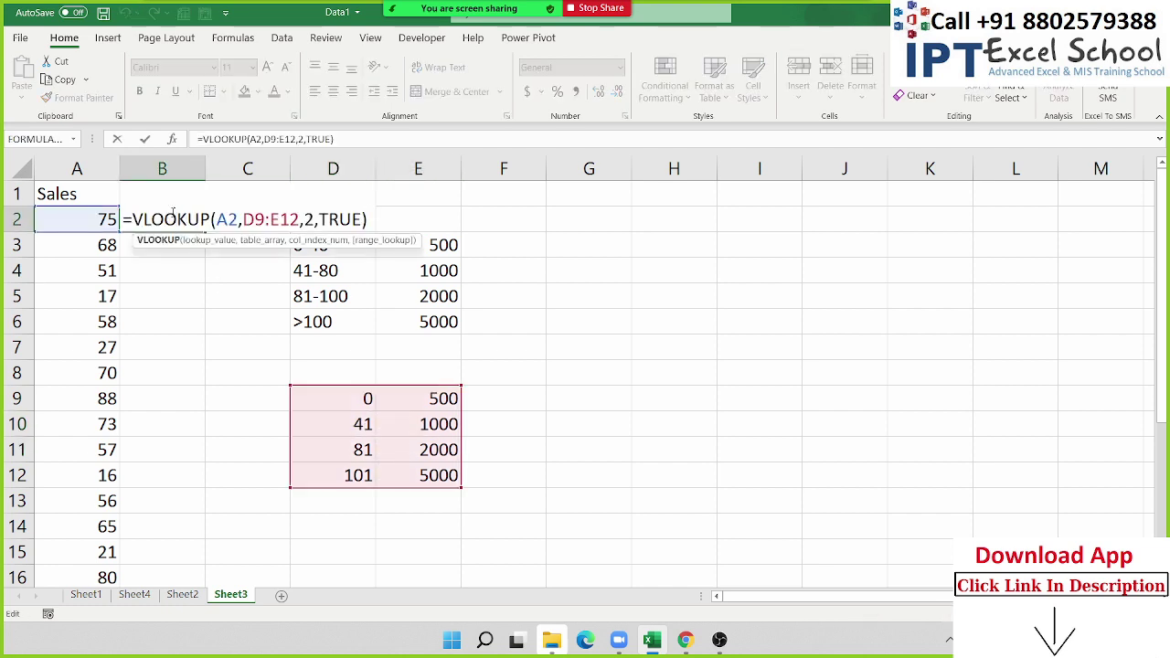
left_click(165, 238)
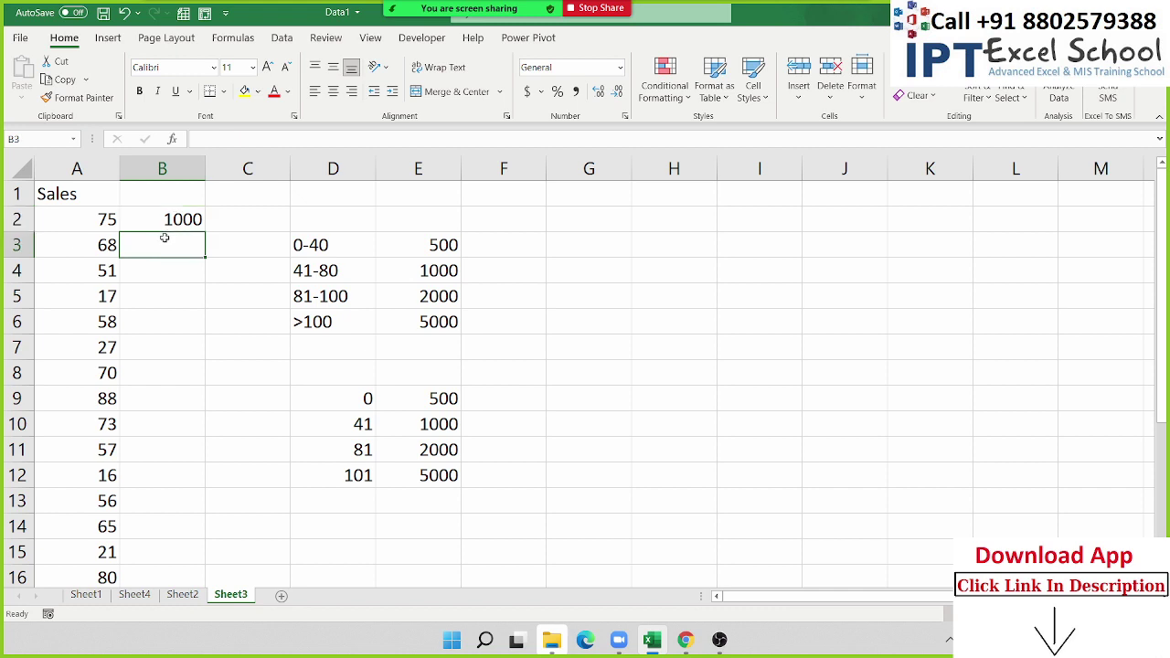
- Enter =LOOKUP(A3,D9:D12,E9:E12) in B3 and review it, returning 1000 for 68
type("=loo")
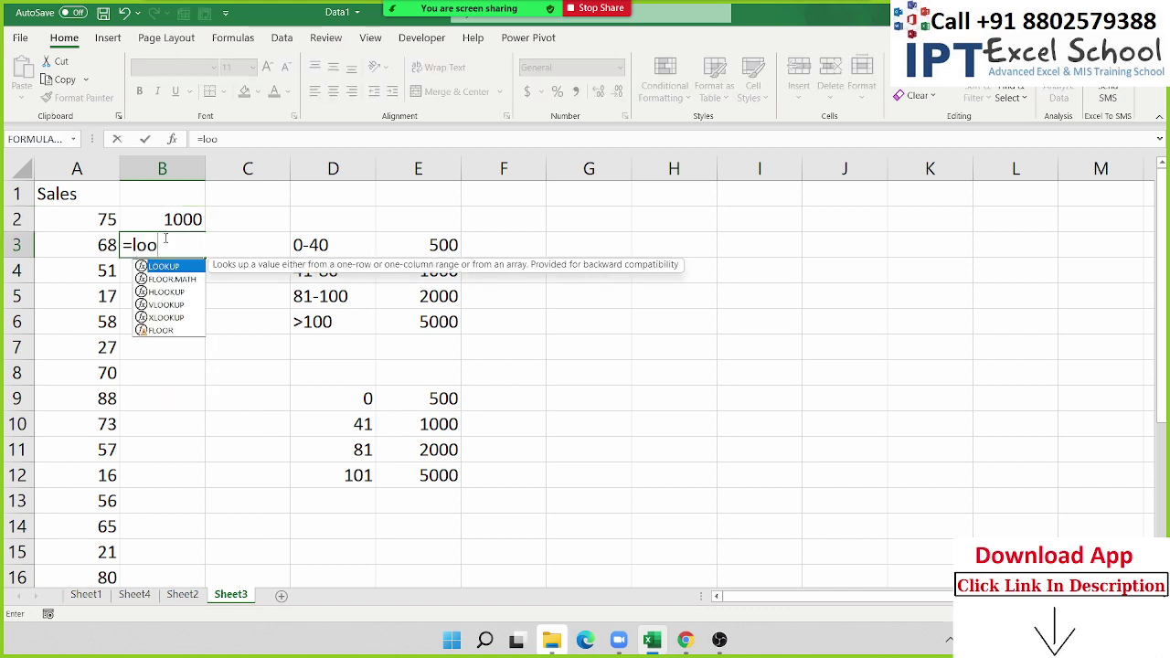
key("Tab")
left_click(67, 235)
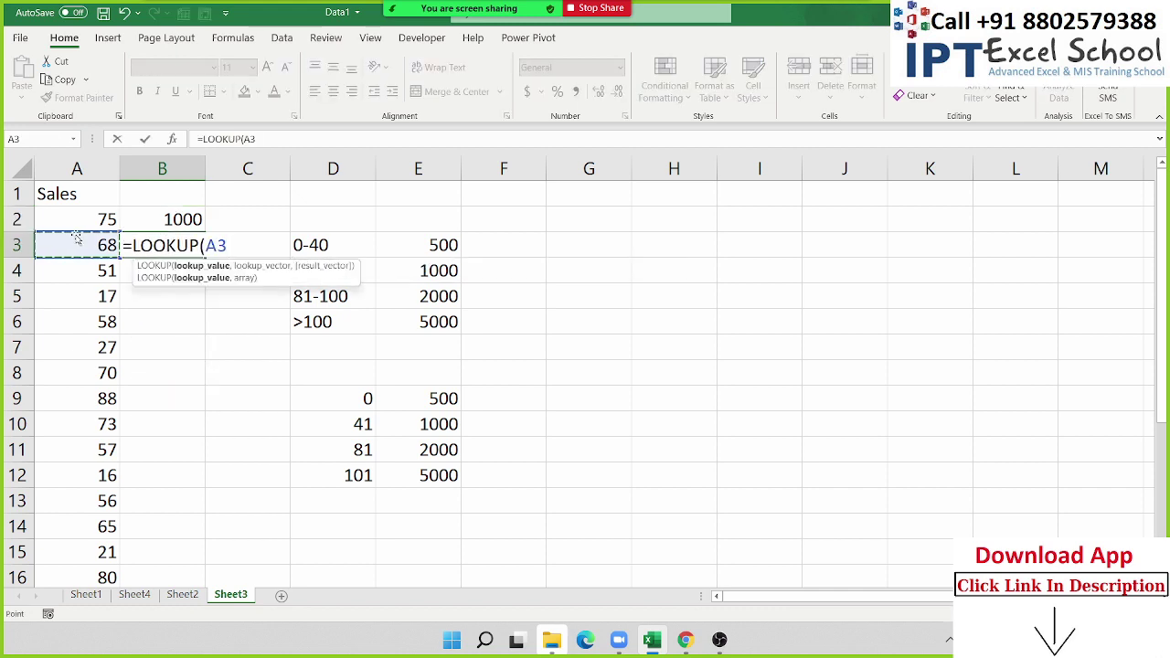
type(",")
left_click_drag(334, 393, 370, 477)
type(",")
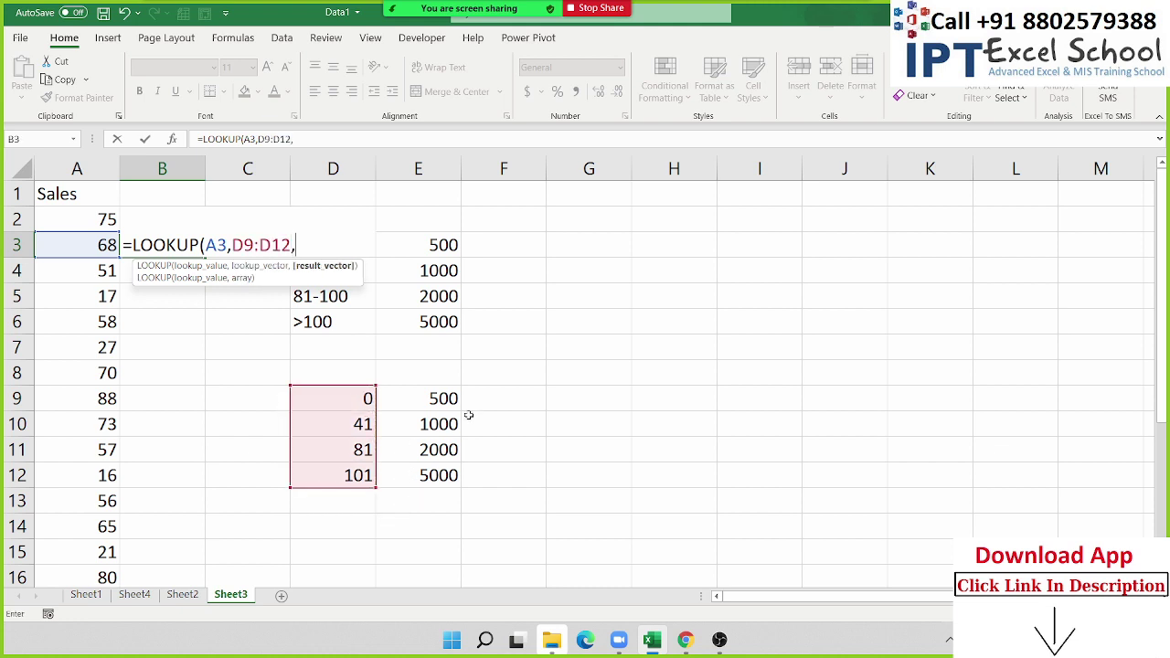
left_click(444, 395)
left_click_drag(444, 395, 448, 478)
key("Return")
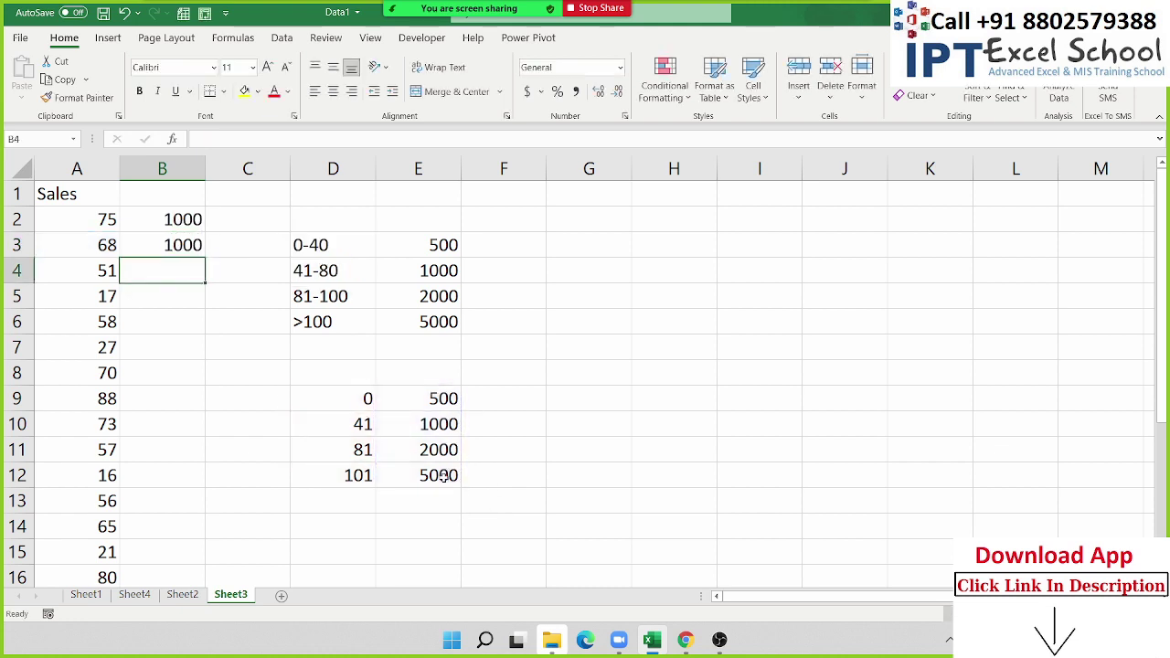
double_click(183, 239)
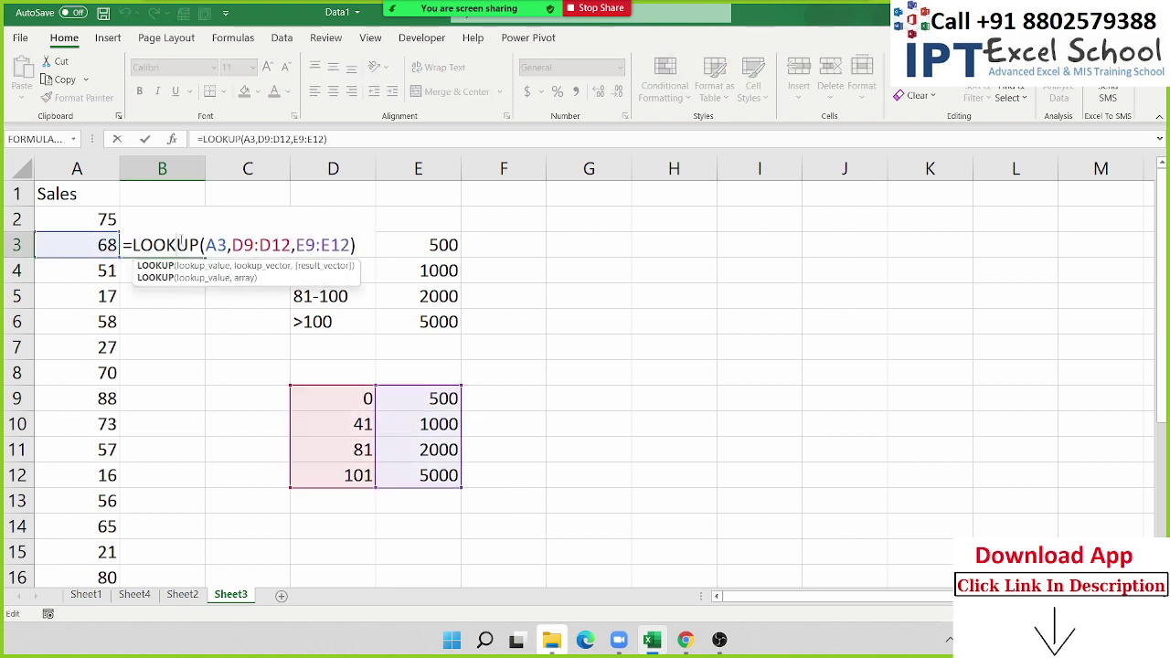
key("Escape")
left_click(165, 278)
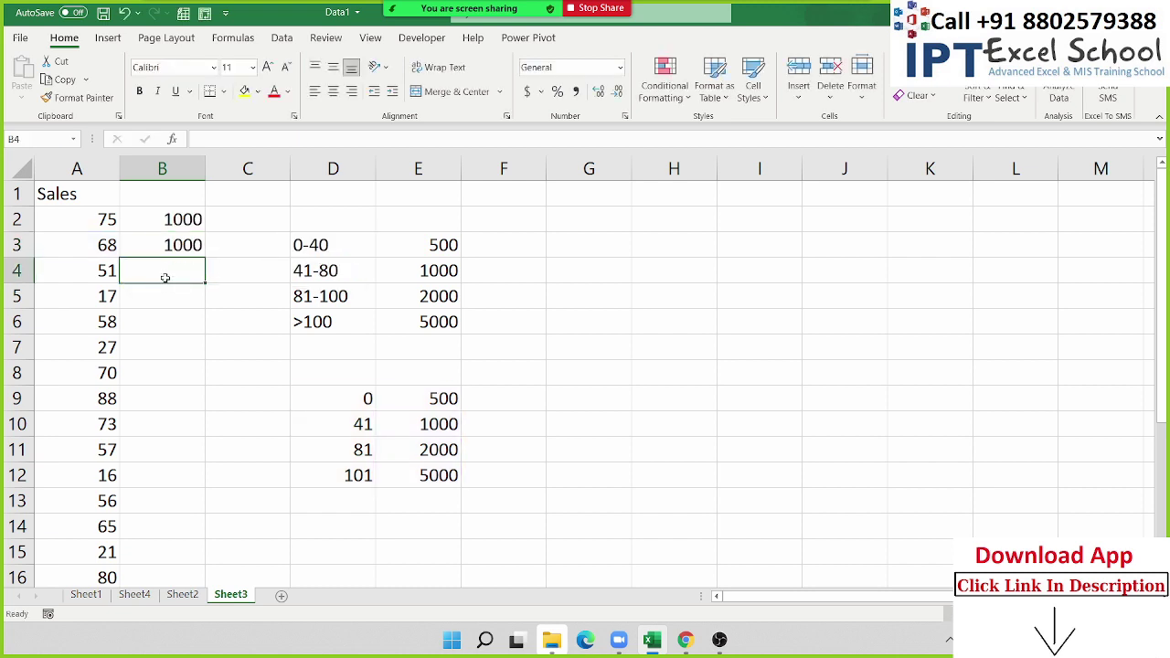
- Enter =LOOKUP(A4,{0,41,81,101},{500,1000,2000,5000}) in B4, returning 1000 for 51
type("=loo")
key("Tab")
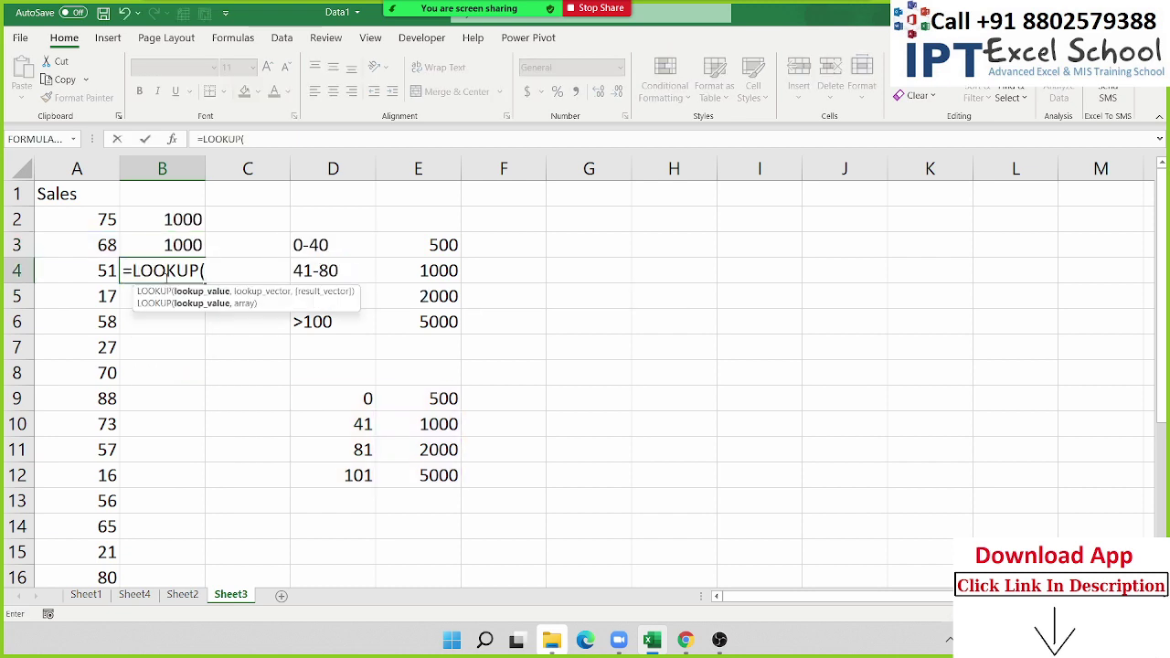
left_click(81, 277)
type(",")
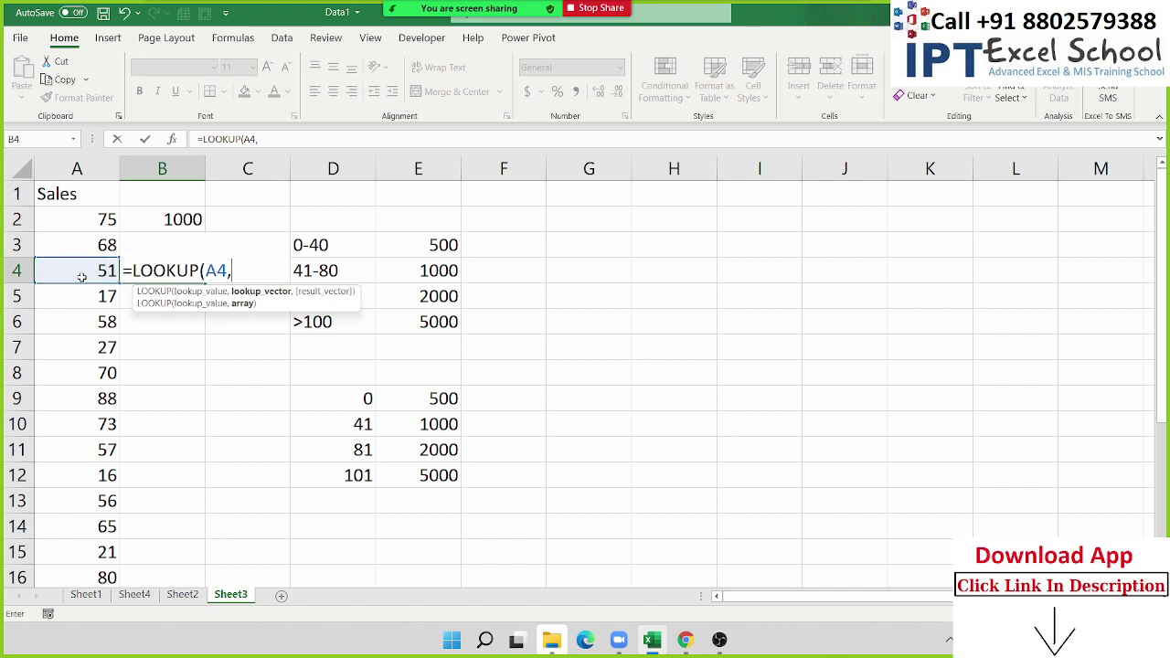
type("{")
type("0,41,")
type("81,")
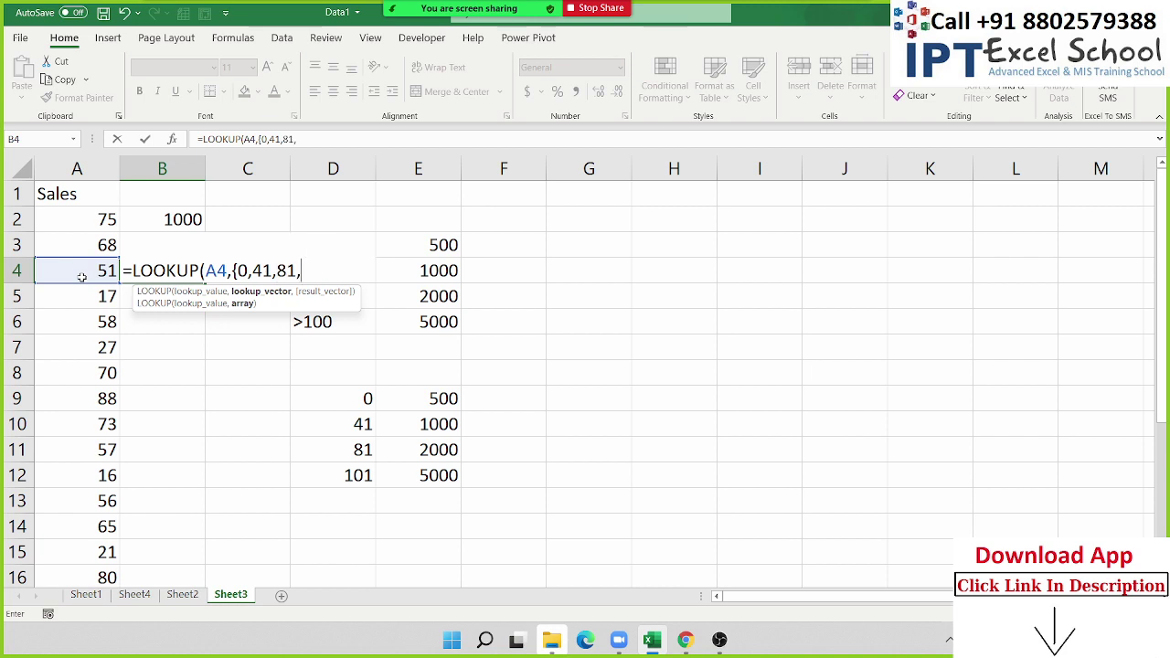
type("101")
type("},{")
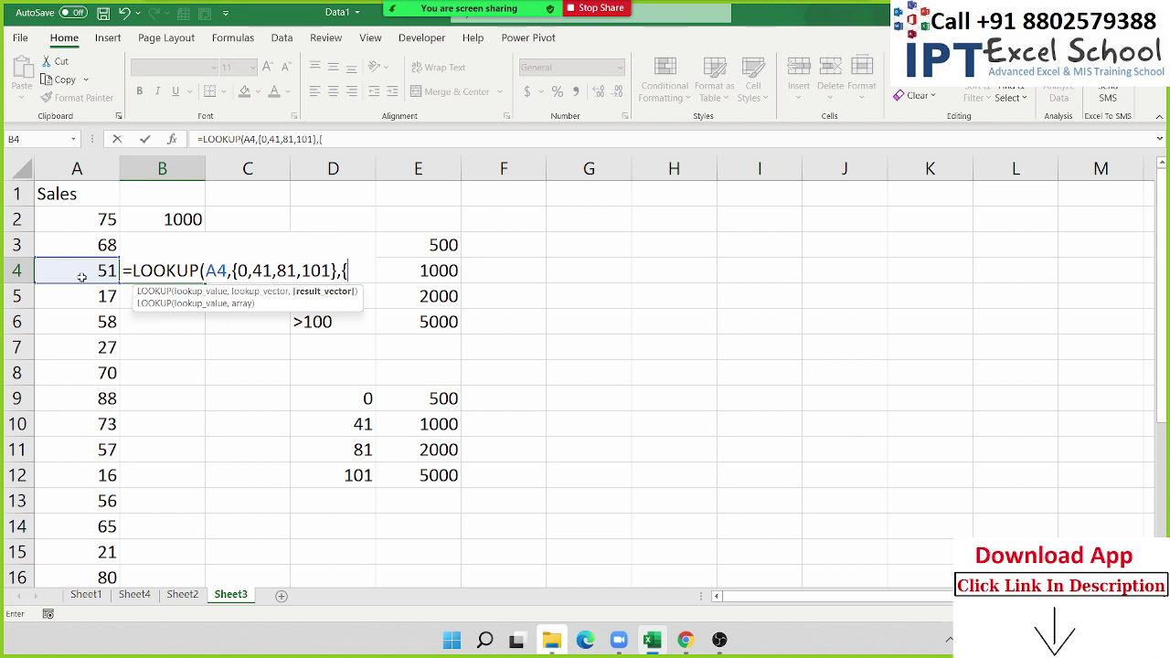
type("5")
type("00,1000,")
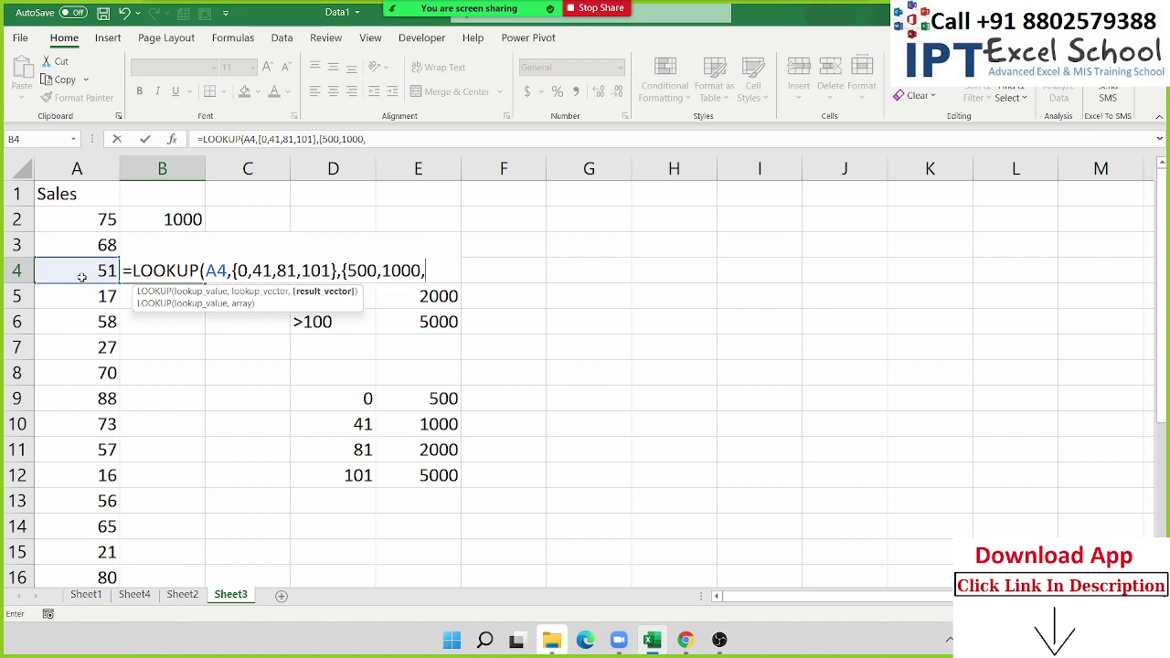
type("200,")
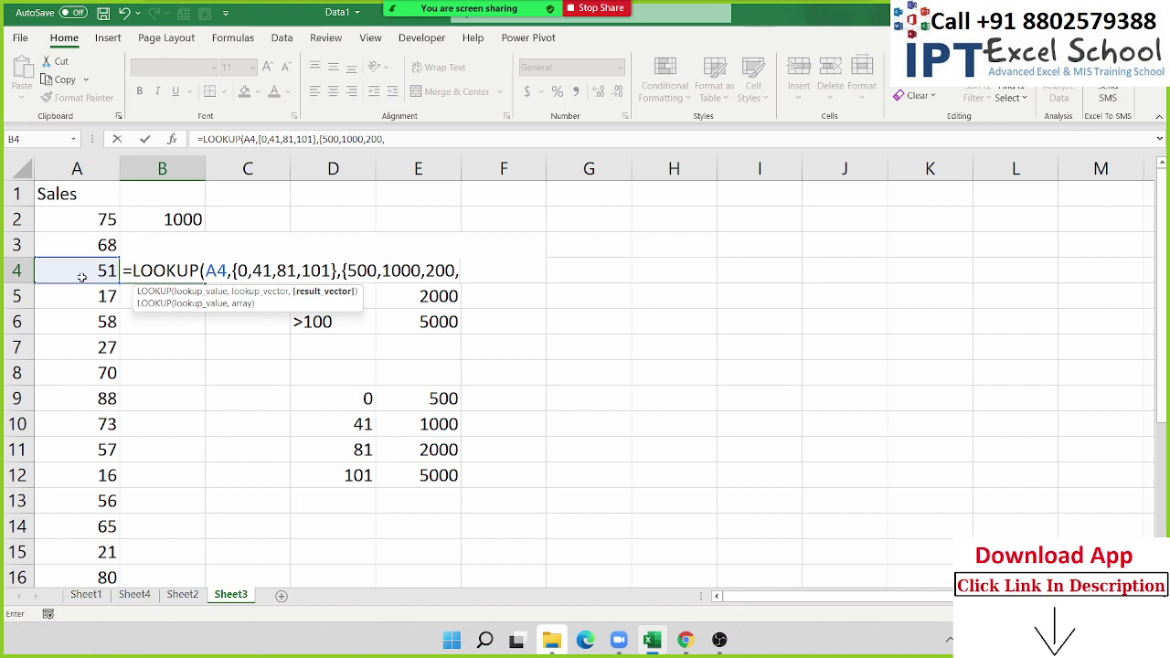
type("0")
type("5000")
type("})")
key("Return")
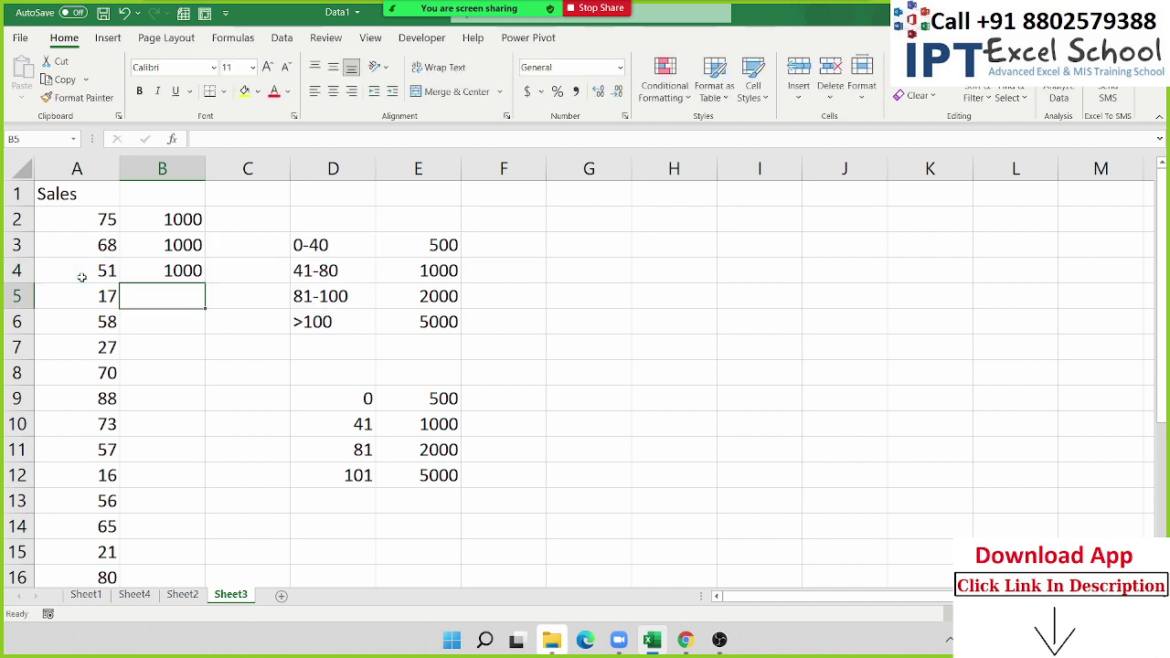
double_click(180, 272)
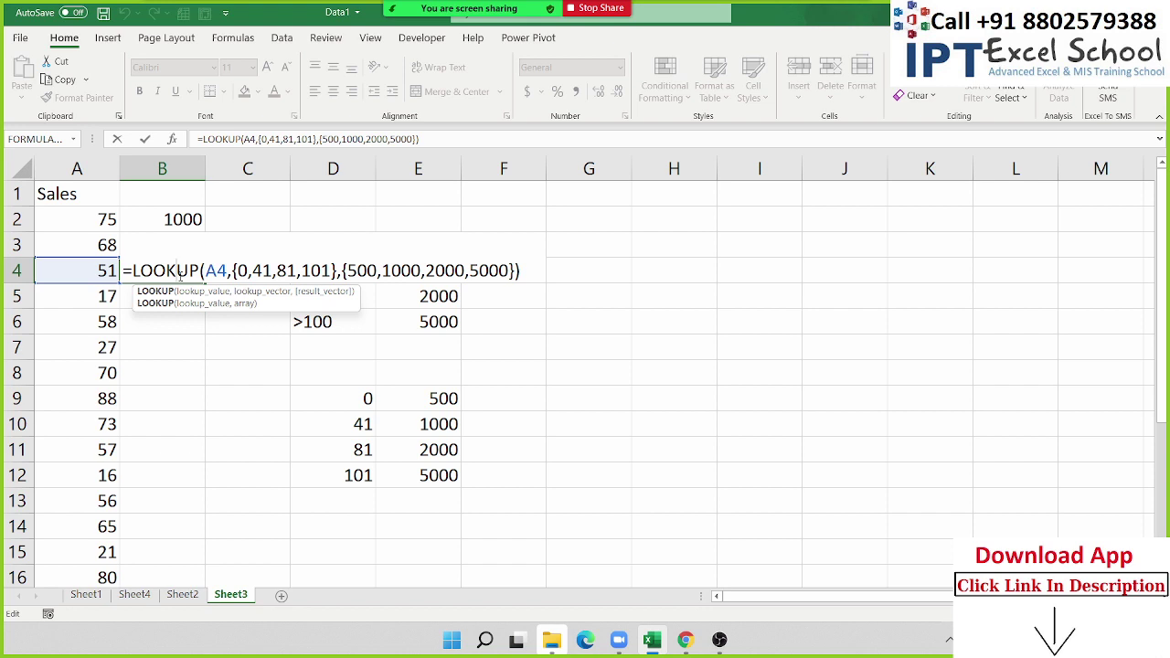
key("Return")
left_click(208, 262)
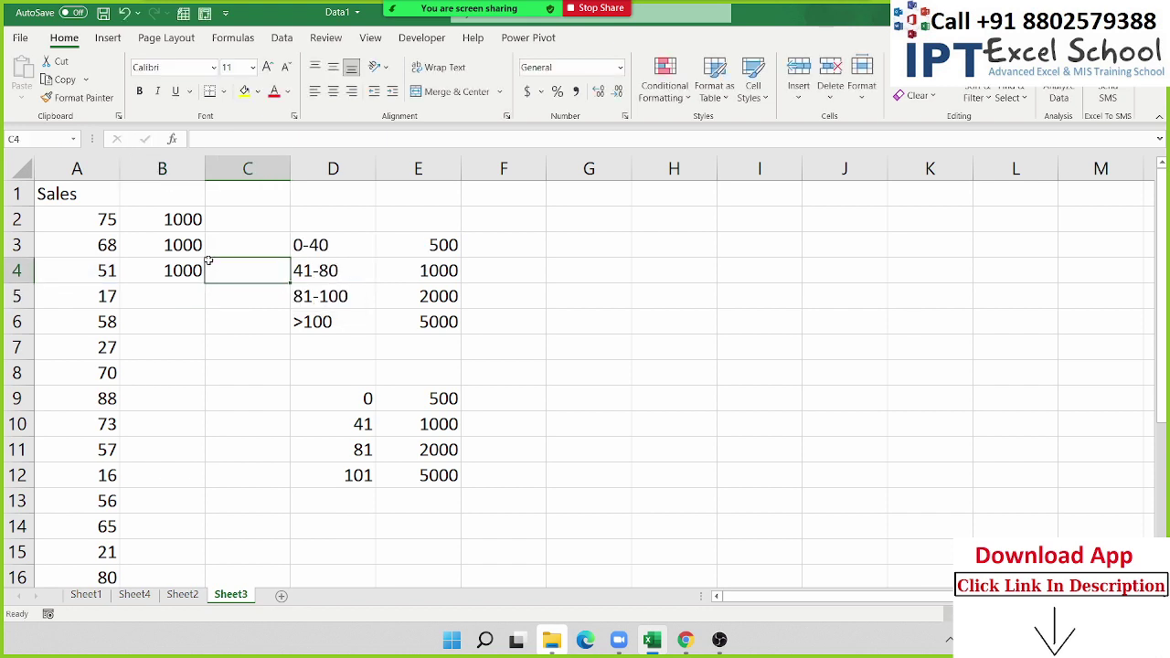
double_click(185, 229)
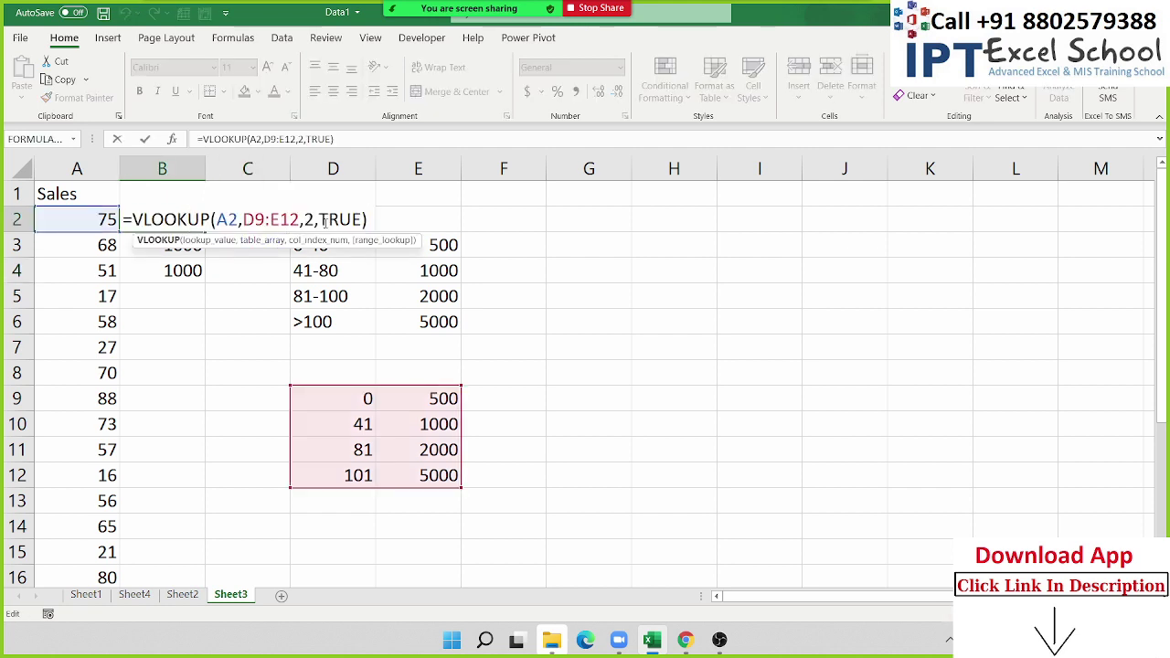
double_click(330, 219)
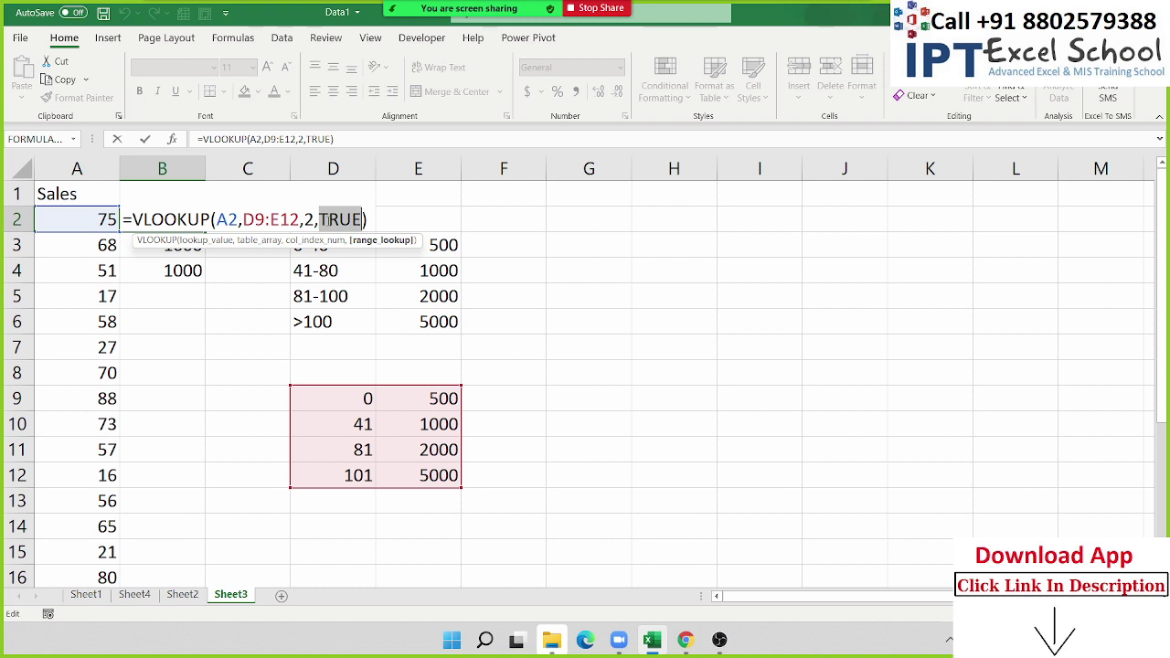
key("Return")
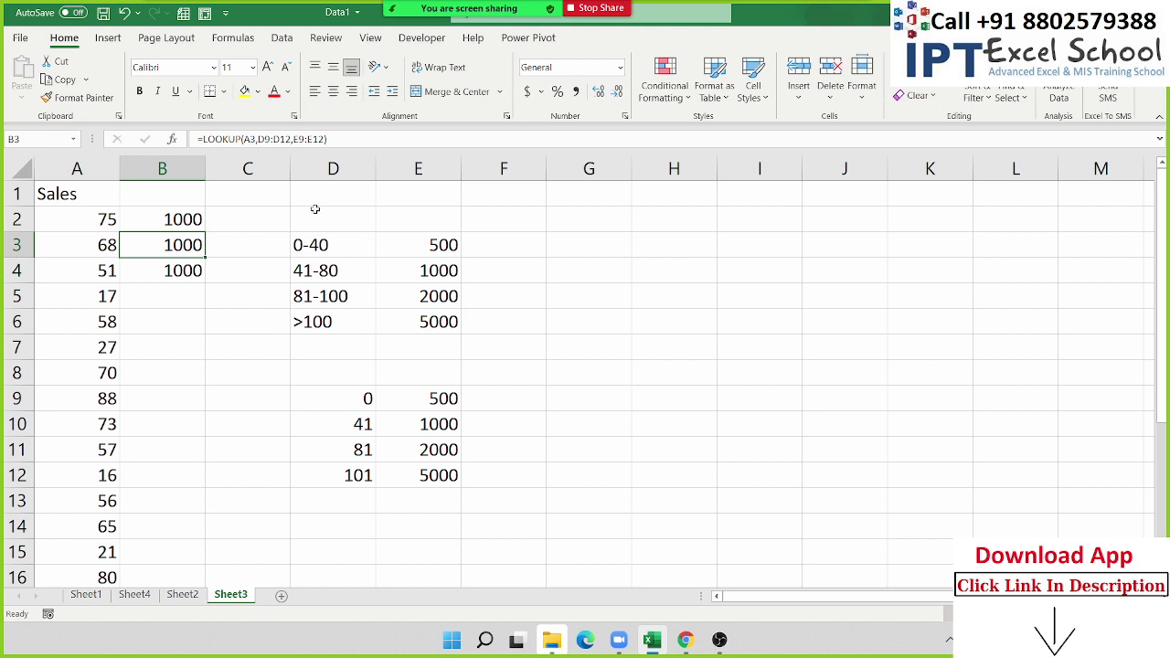
left_click(226, 340)
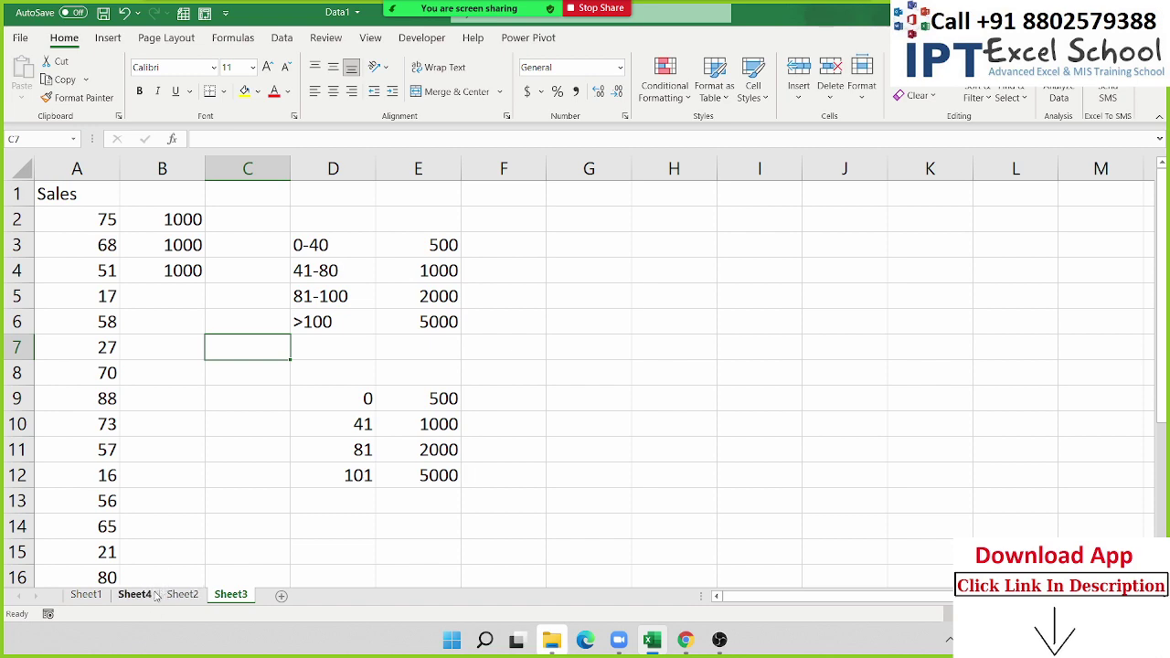
- Switch to Sheet4, briefly checking Sheet2, and scroll to the top of its table
left_click(144, 594)
scroll(198, 406, "up", 1)
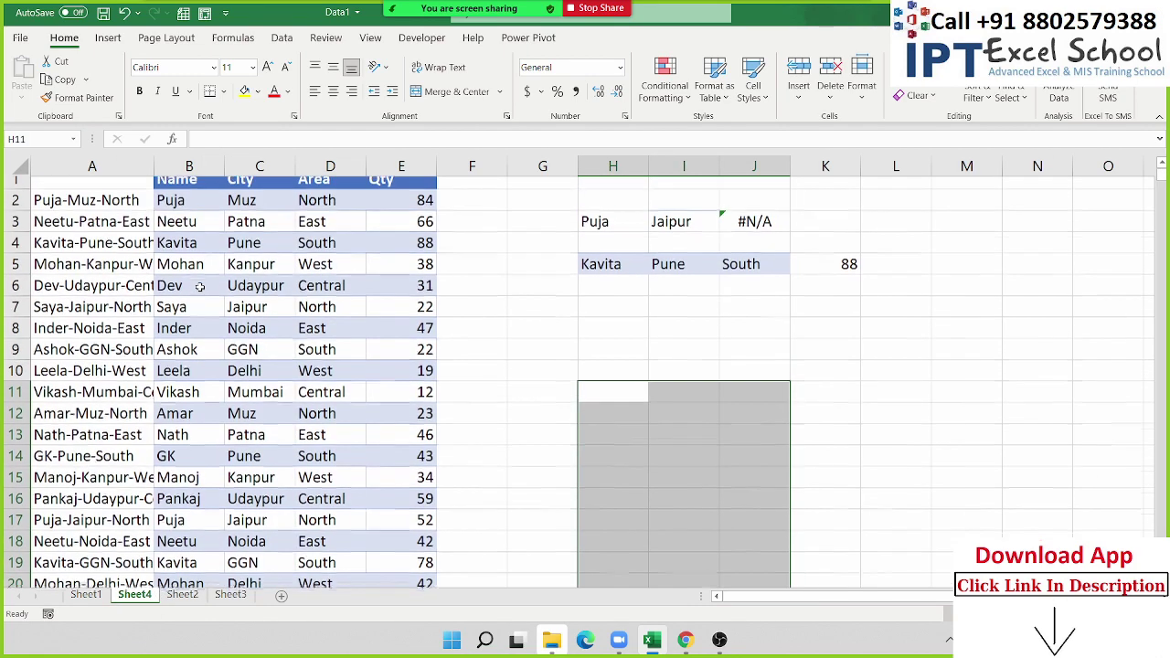
scroll(176, 308, "down", 4)
scroll(170, 345, "down", 6)
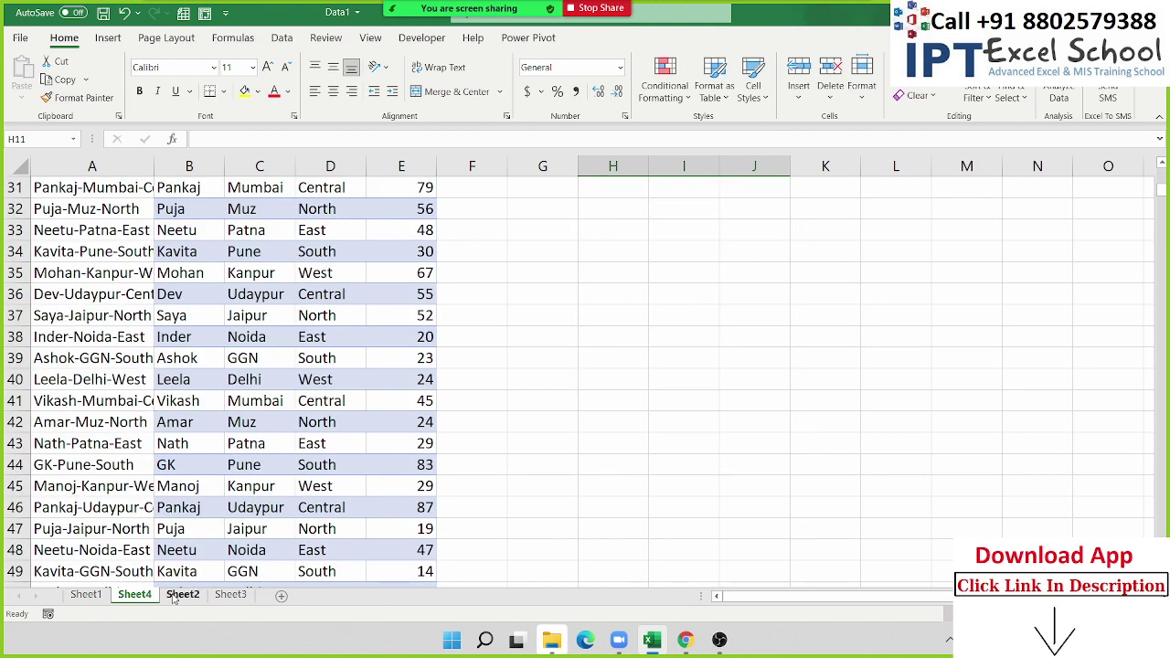
left_click(179, 596)
left_click(145, 595)
scroll(196, 247, "up", 3)
scroll(187, 210, "up", 4)
scroll(183, 220, "up", 1)
- Select and copy the Name, City, Area, Qty table in B1:E26
left_click(180, 230)
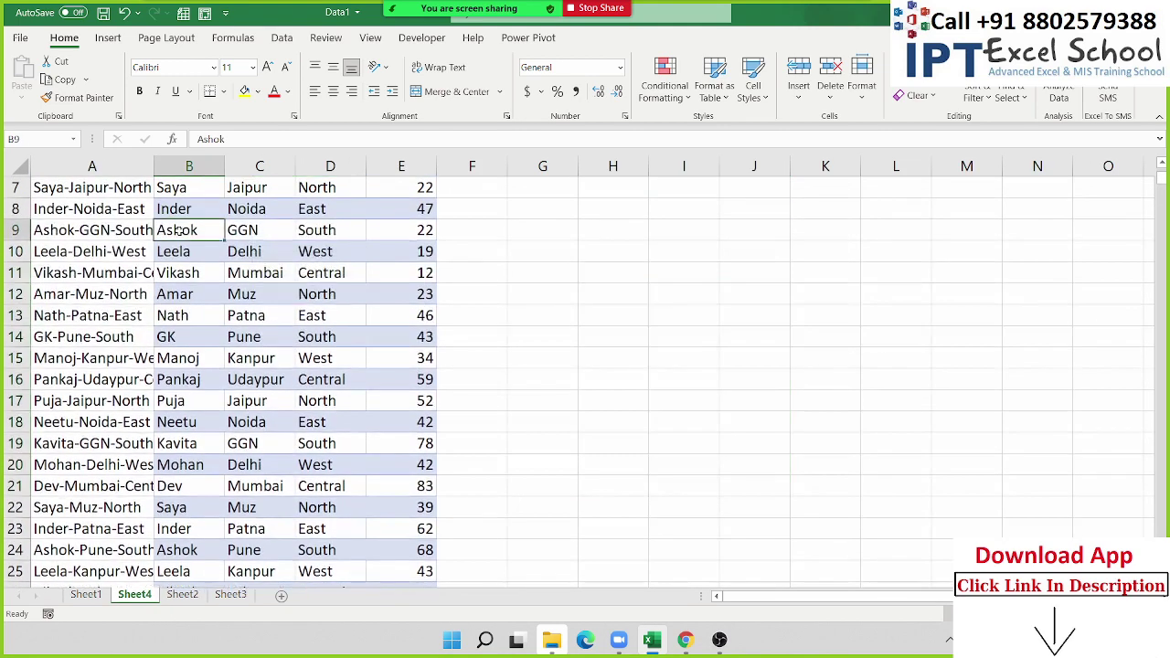
scroll(180, 230, "up", 1)
scroll(180, 231, "up", 1)
mouse_move(177, 187)
left_mouse_down()
mouse_move(178, 211)
mouse_move(439, 585)
left_mouse_up()
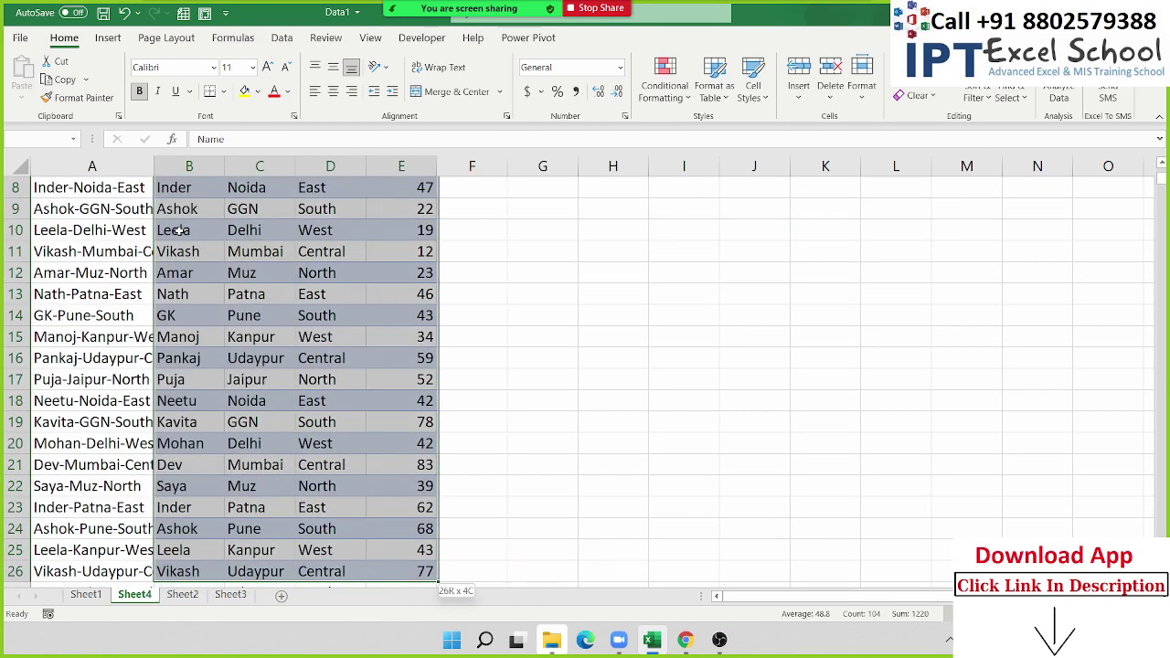
key("ctrl+c")
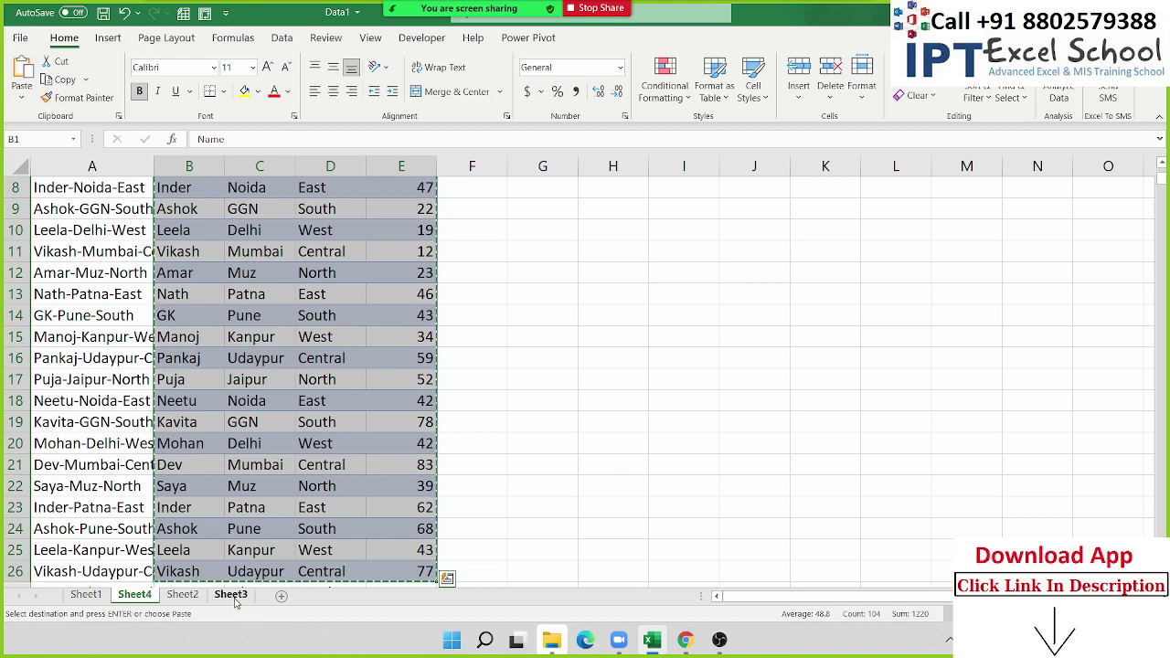
left_click(233, 596)
- Add Sheet5, paste the table at A1, and enter Puja in F3
left_click(283, 596)
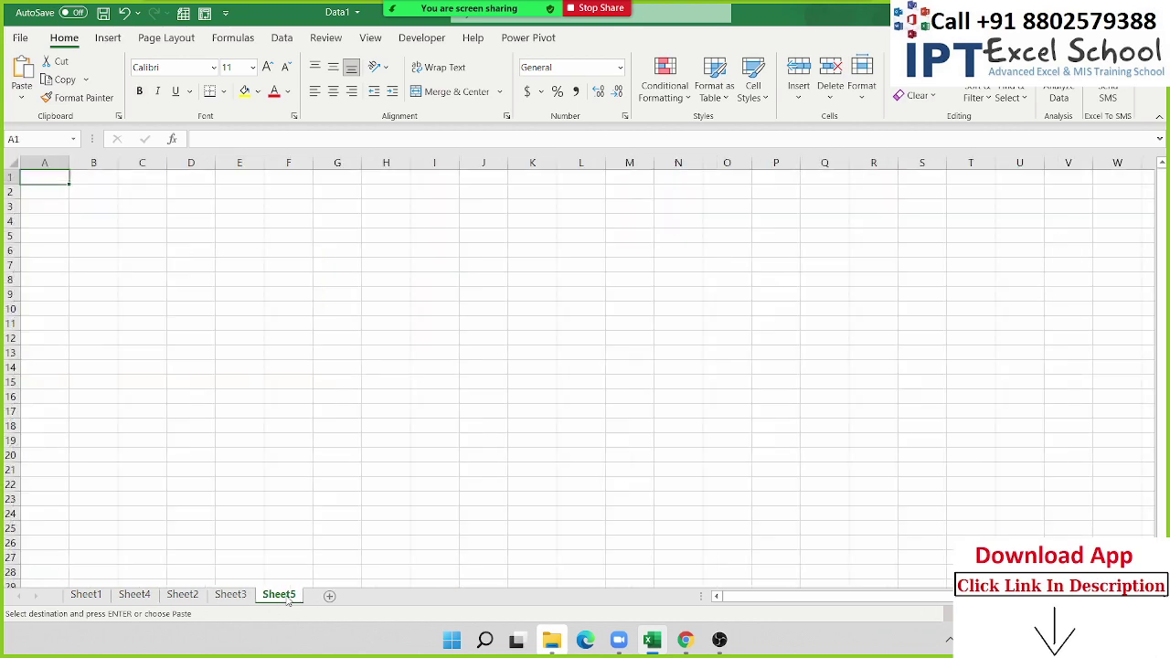
key("ctrl+v")
scroll(161, 317, "up", 3, "ctrl")
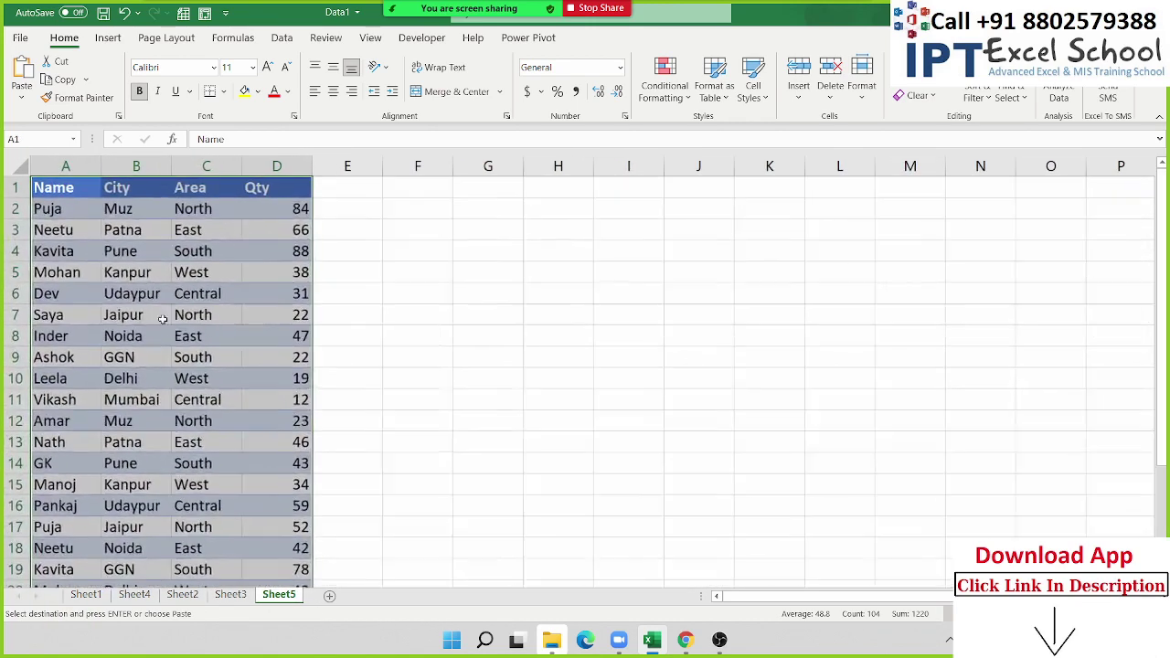
left_click(81, 234)
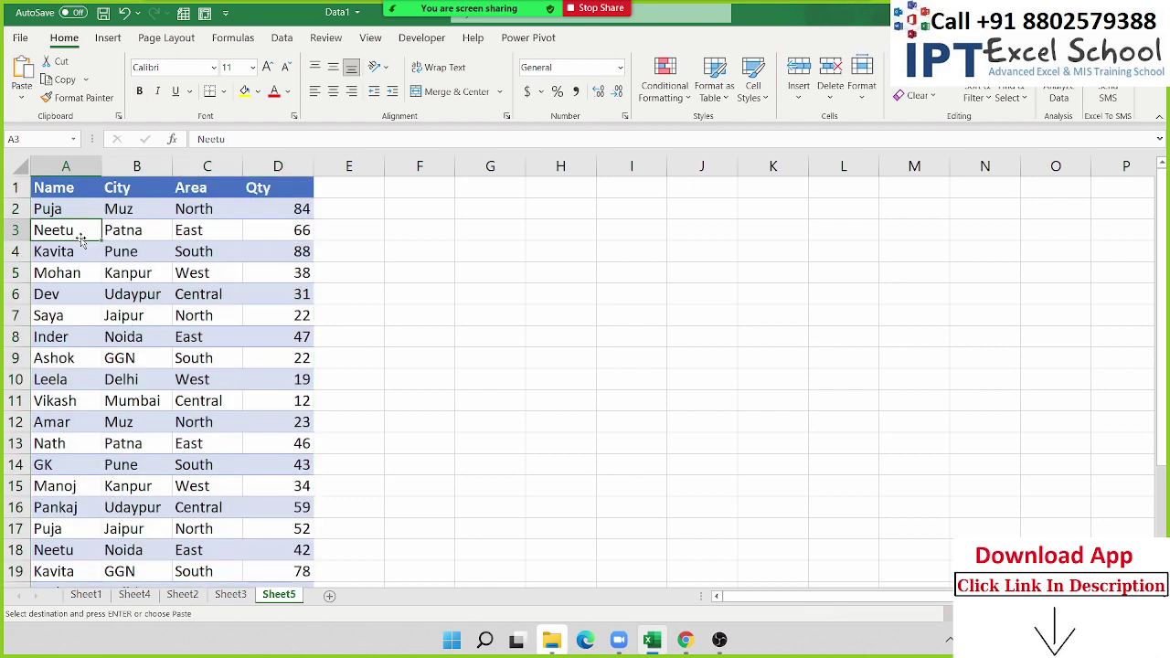
left_click(440, 223)
type("Puja")
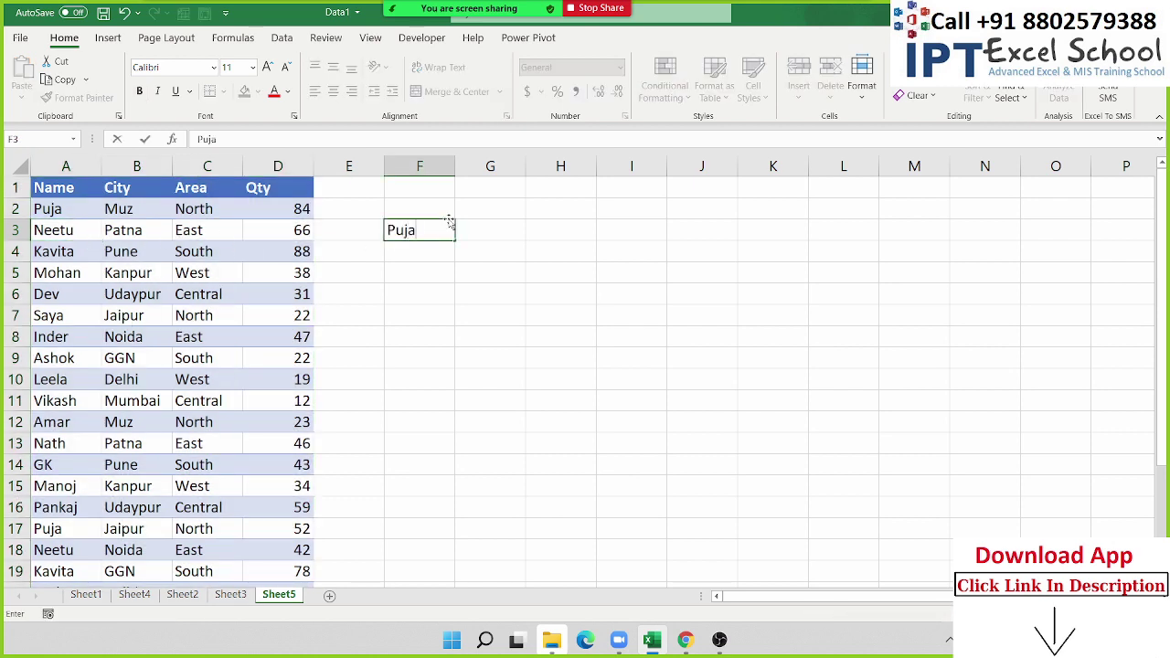
left_click(438, 334)
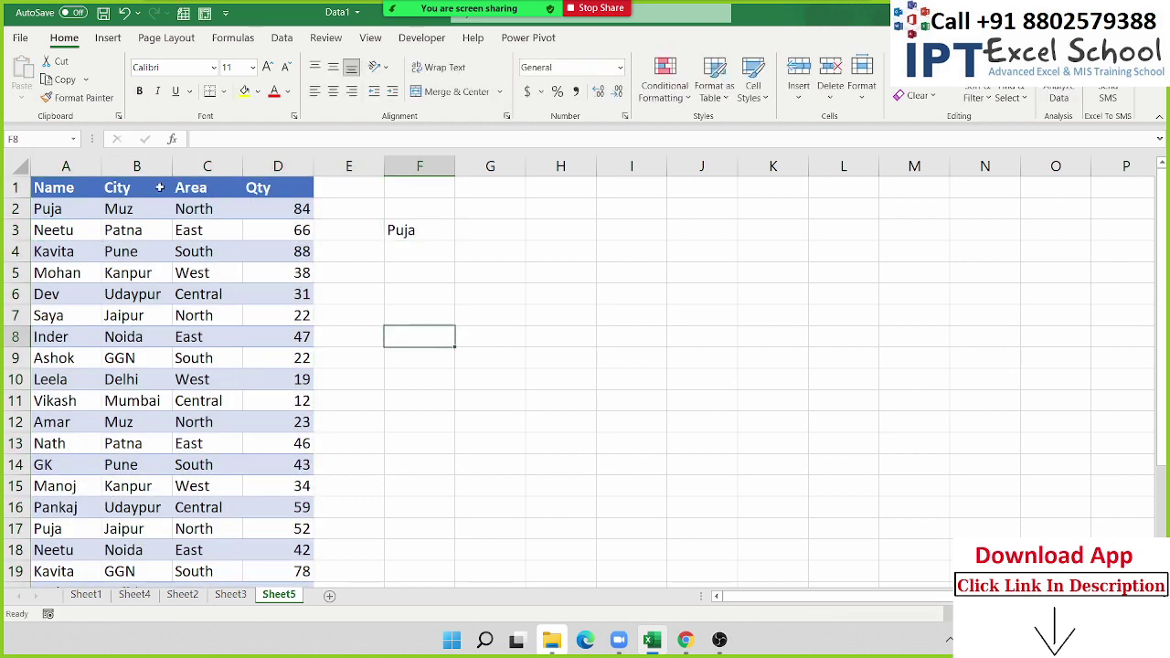
- Copy the Name, City, Area, Qty headers into F5:I5
left_click_drag(55, 187, 285, 187)
key("ctrl+c")
left_click(402, 274)
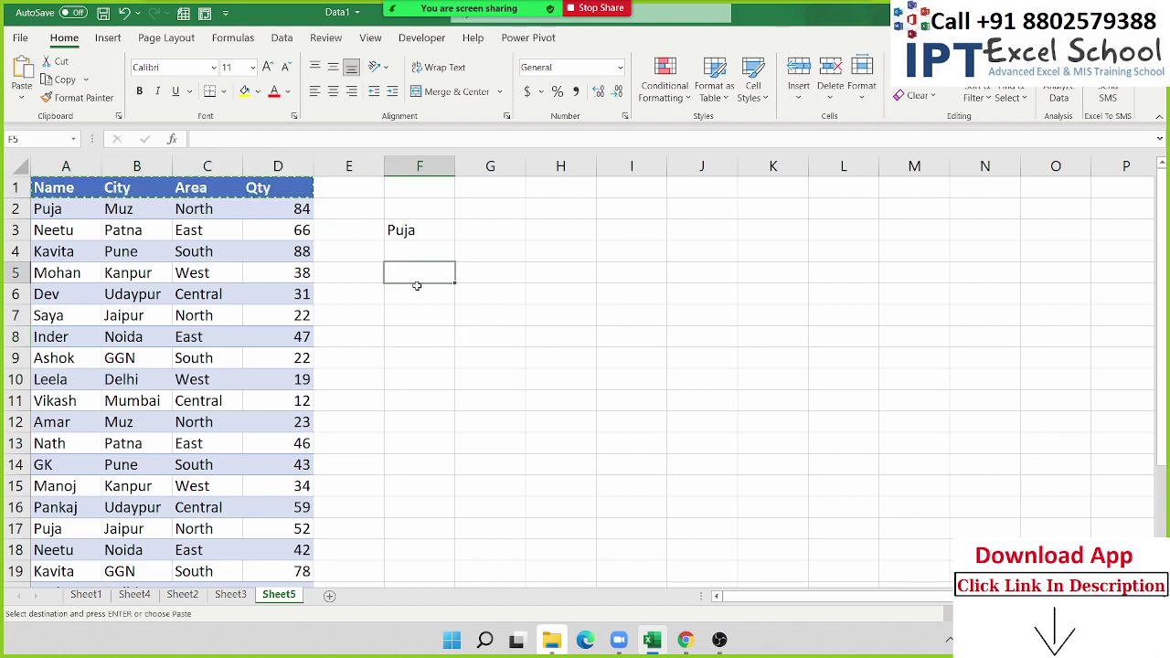
key("ctrl+v")
key("Escape")
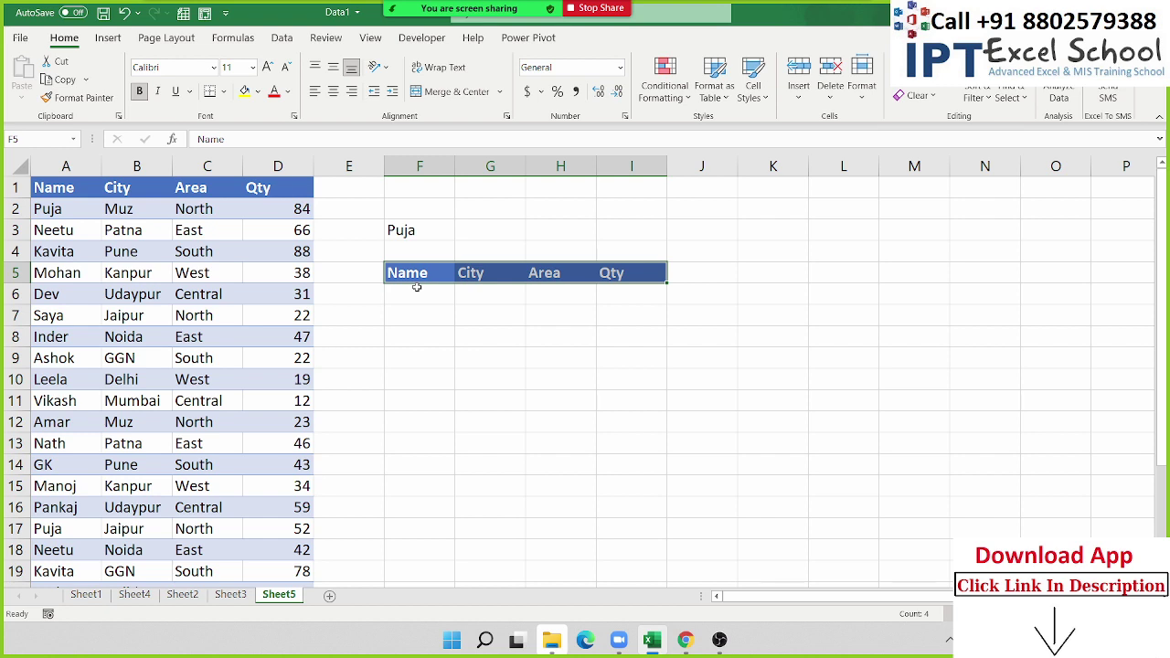
- Start a FILTER formula in F6
left_click(416, 291)
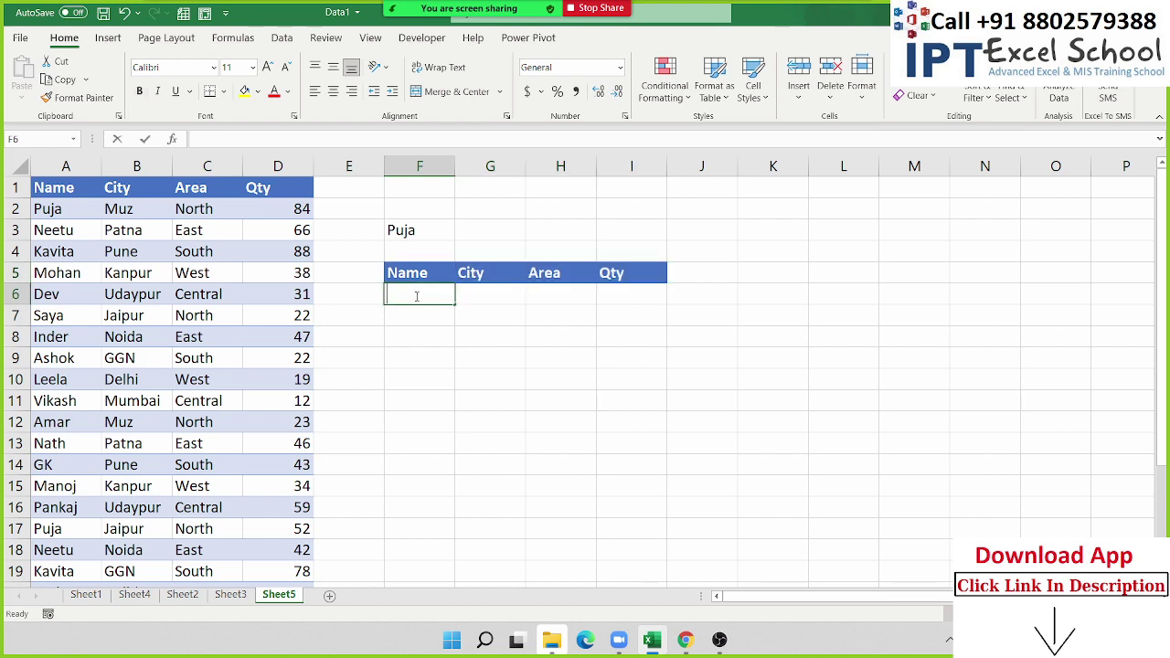
type("=fil")
key("Tab")
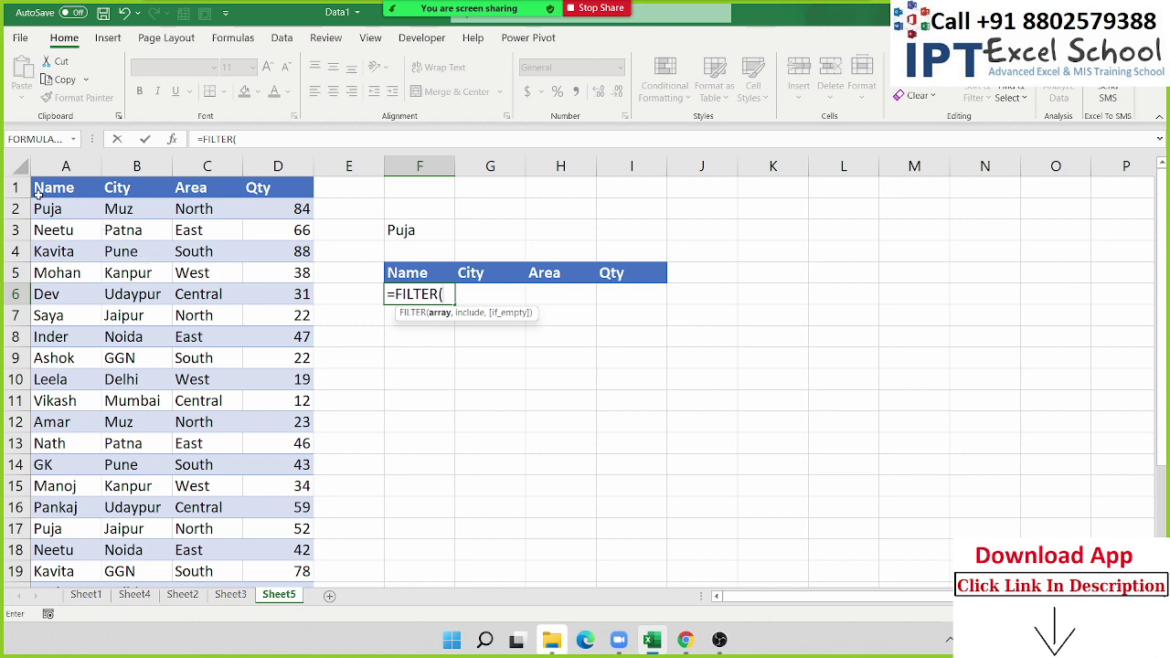
- Complete F6 as =FILTER(A1:D26,A1:A26=F3) so Puja's rows spill
left_click_drag(37, 187, 300, 596)
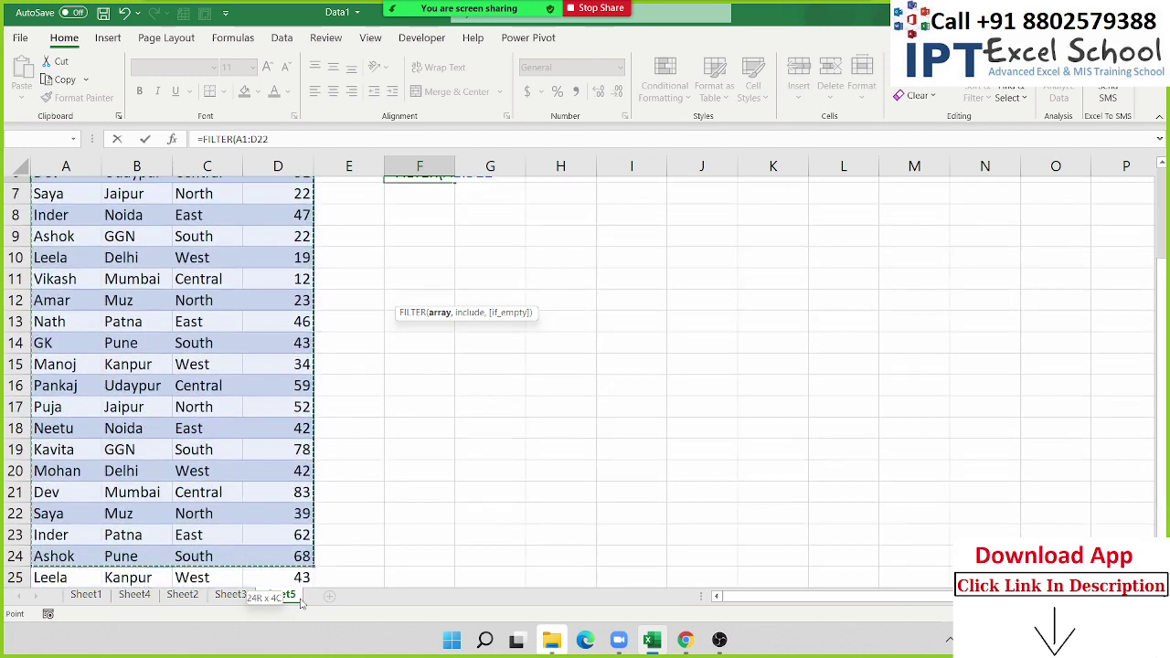
left_click_drag(300, 596, 300, 558)
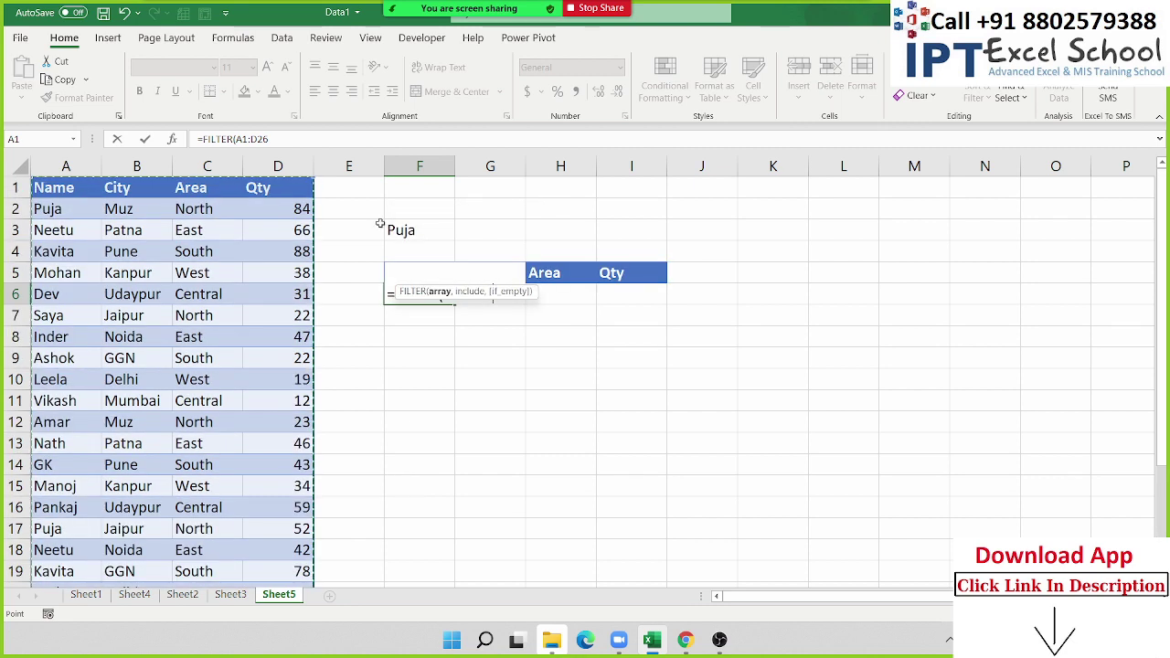
type(",,")
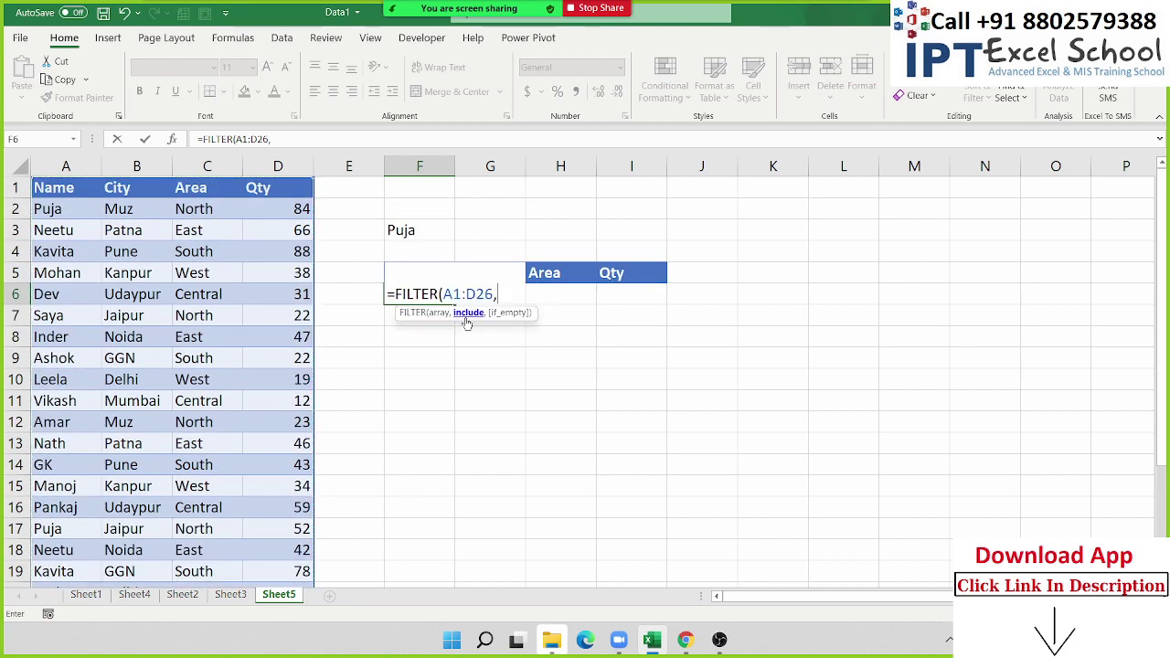
left_click(59, 190)
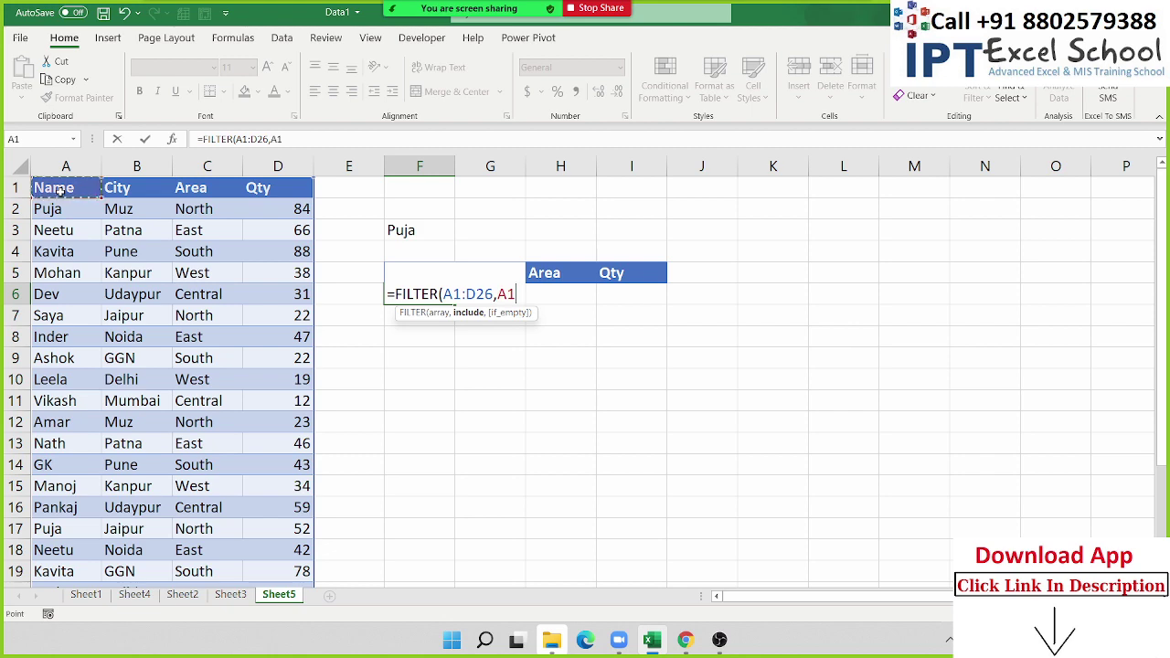
key("ctrl+shift+Down")
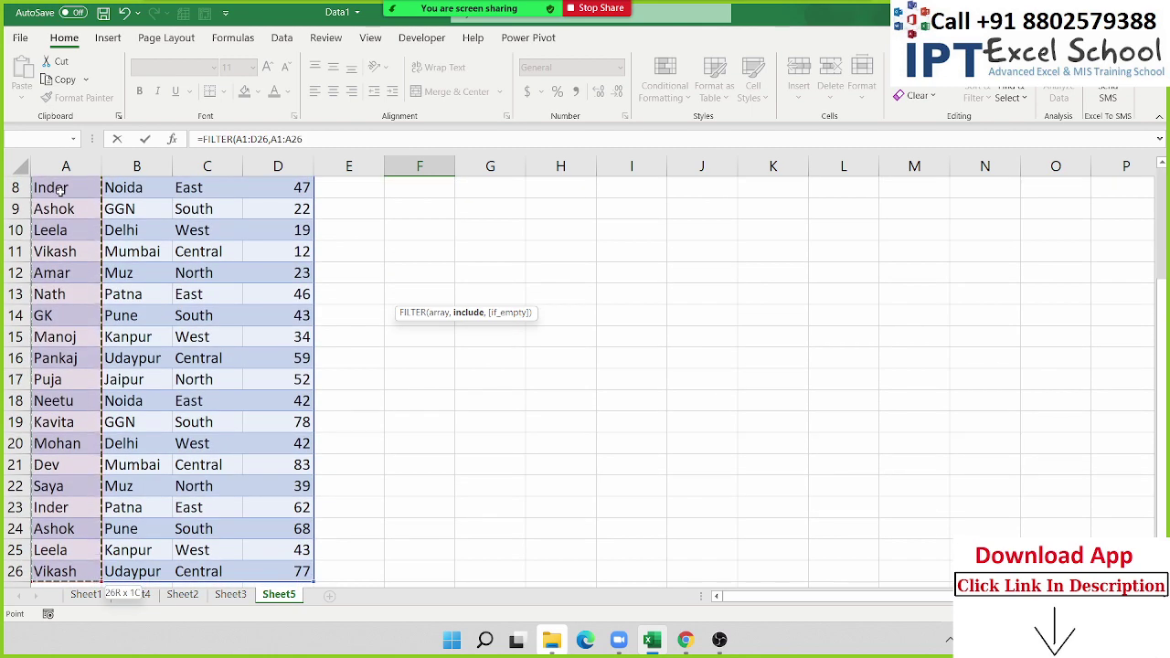
type("=")
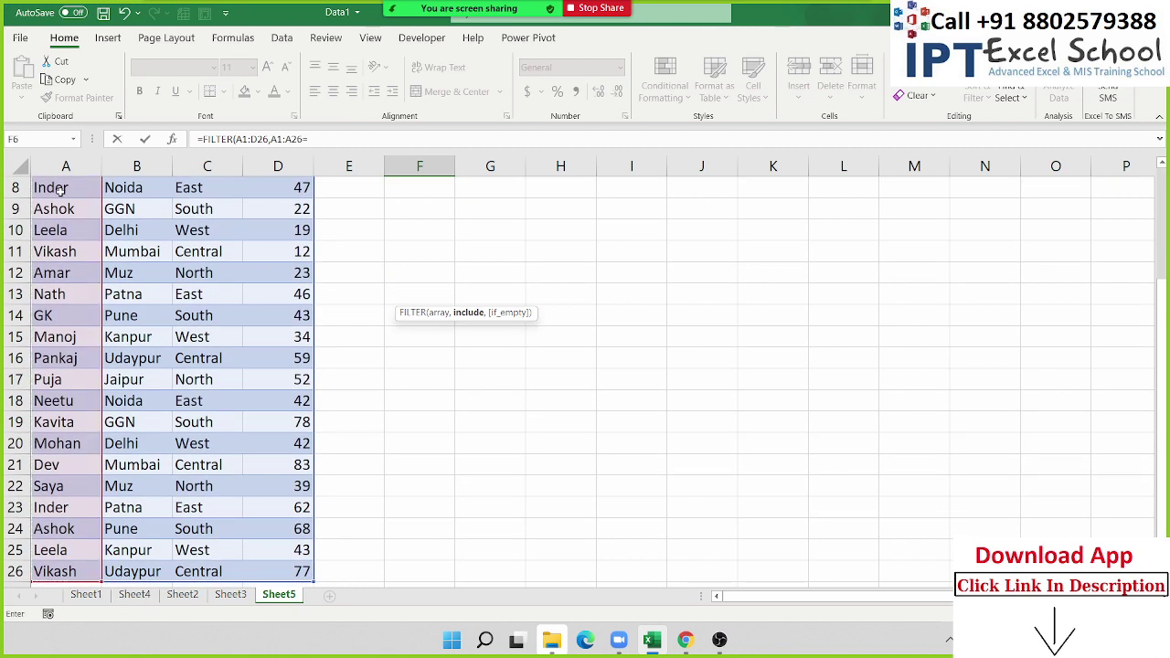
key("Up")
key("Up")
key("Up")
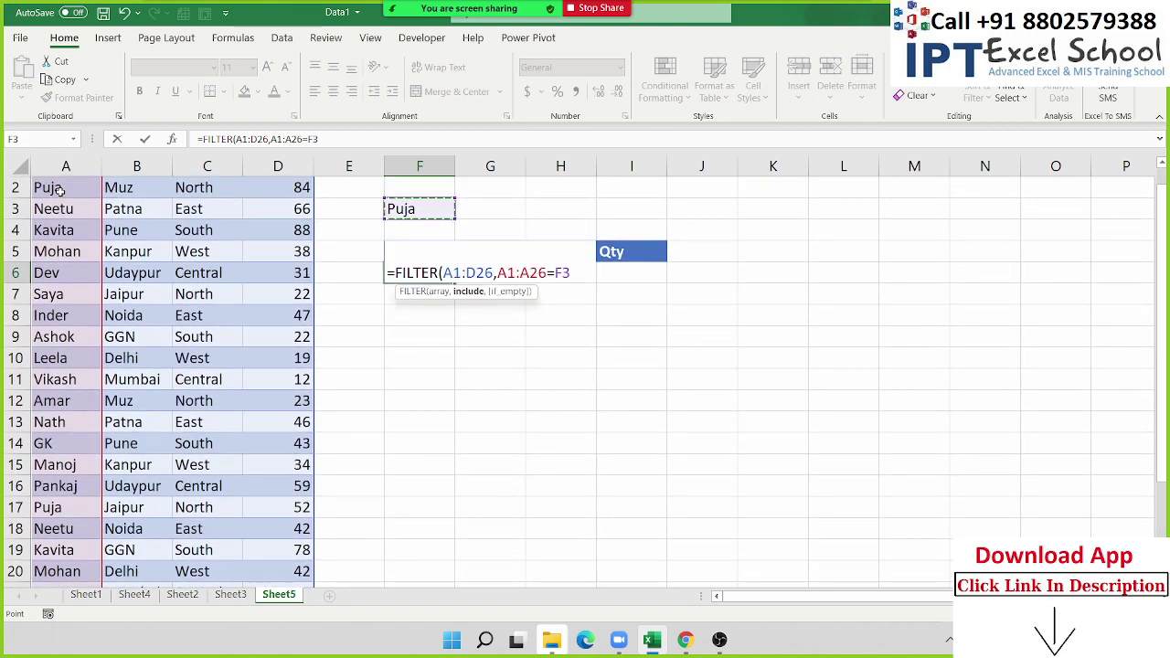
key("Return")
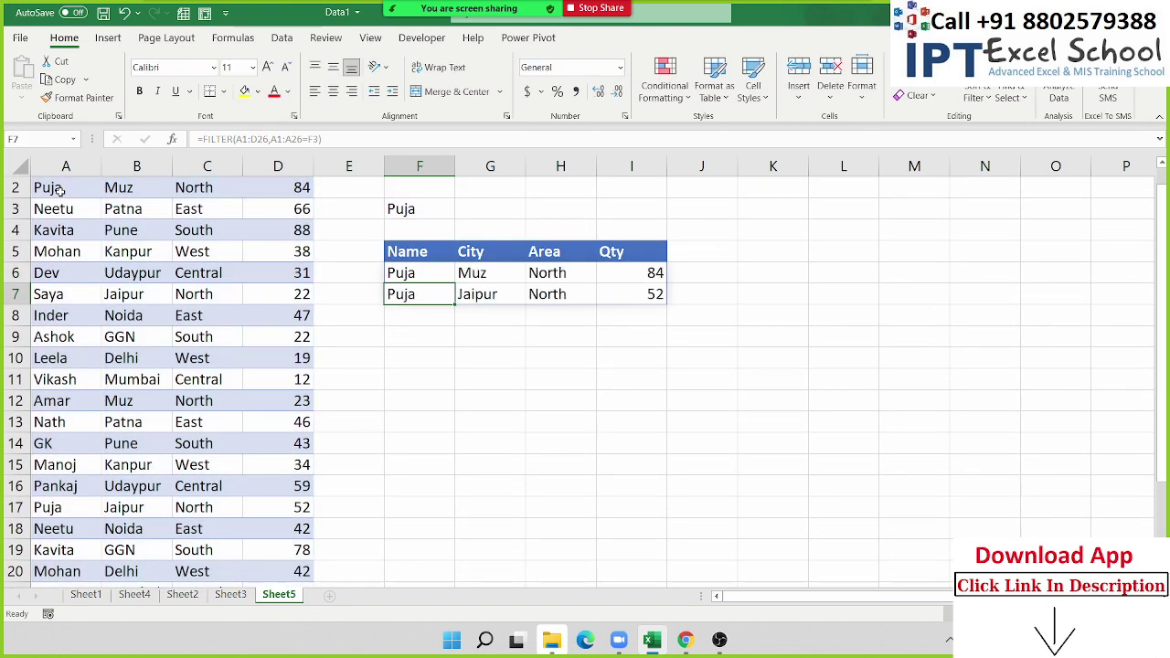
- Inspect F6's formula, then change F3 to Neetu and then Dev to test the filter
double_click(401, 272)
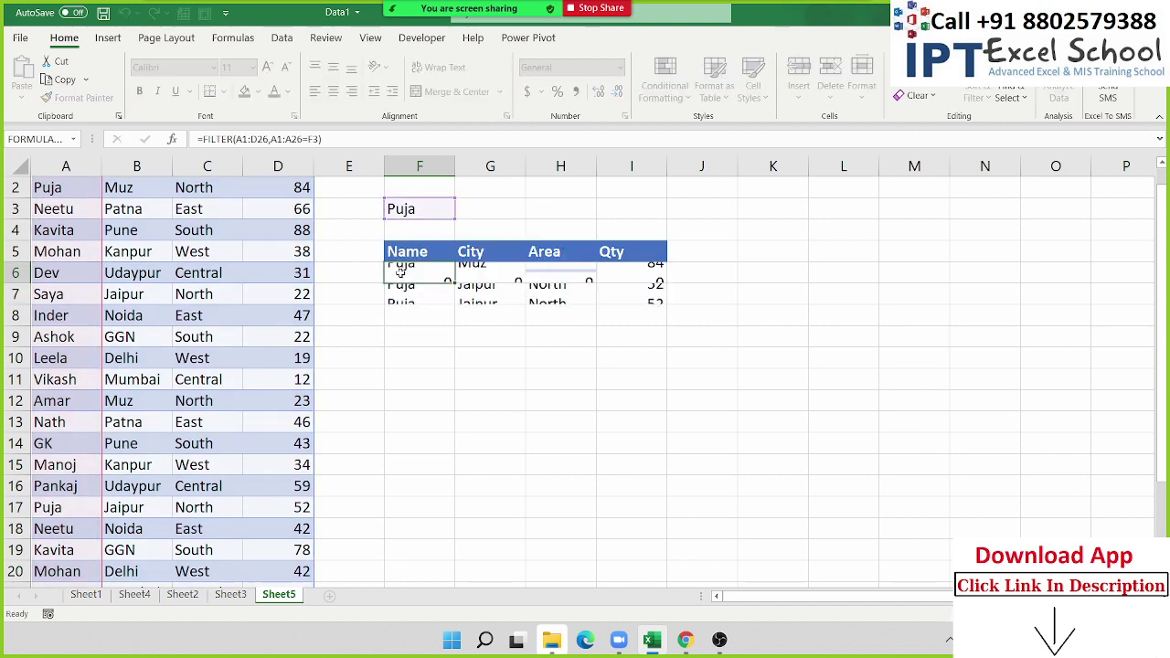
key("Escape")
left_click(459, 299)
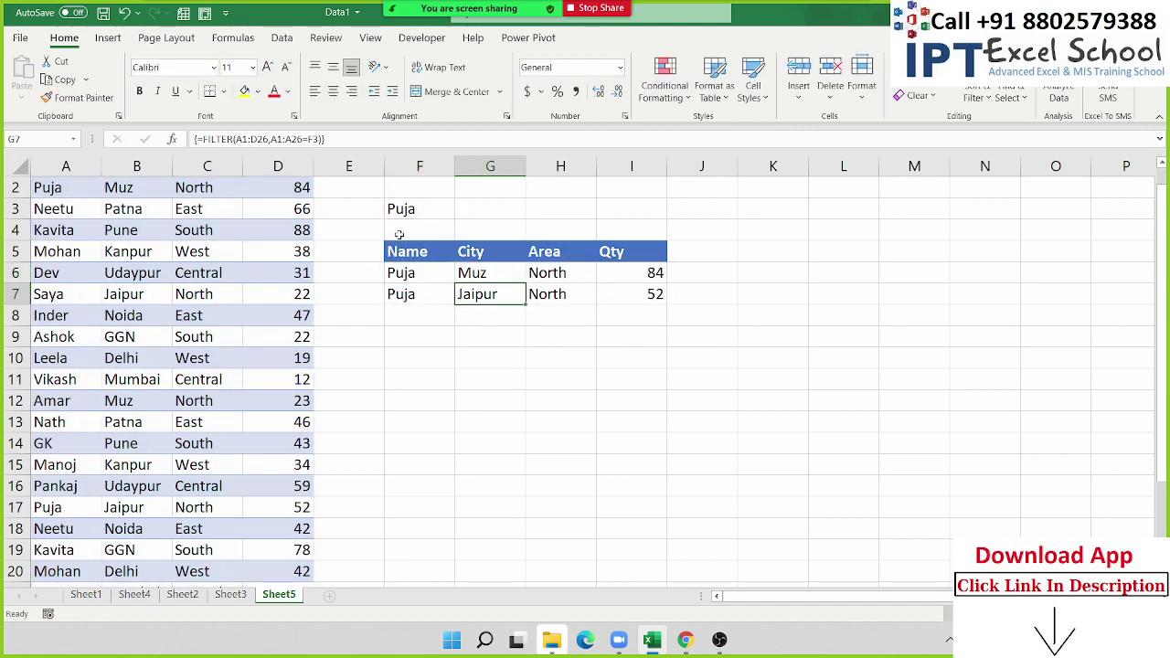
scroll(399, 235, "up", 1)
left_click(413, 229)
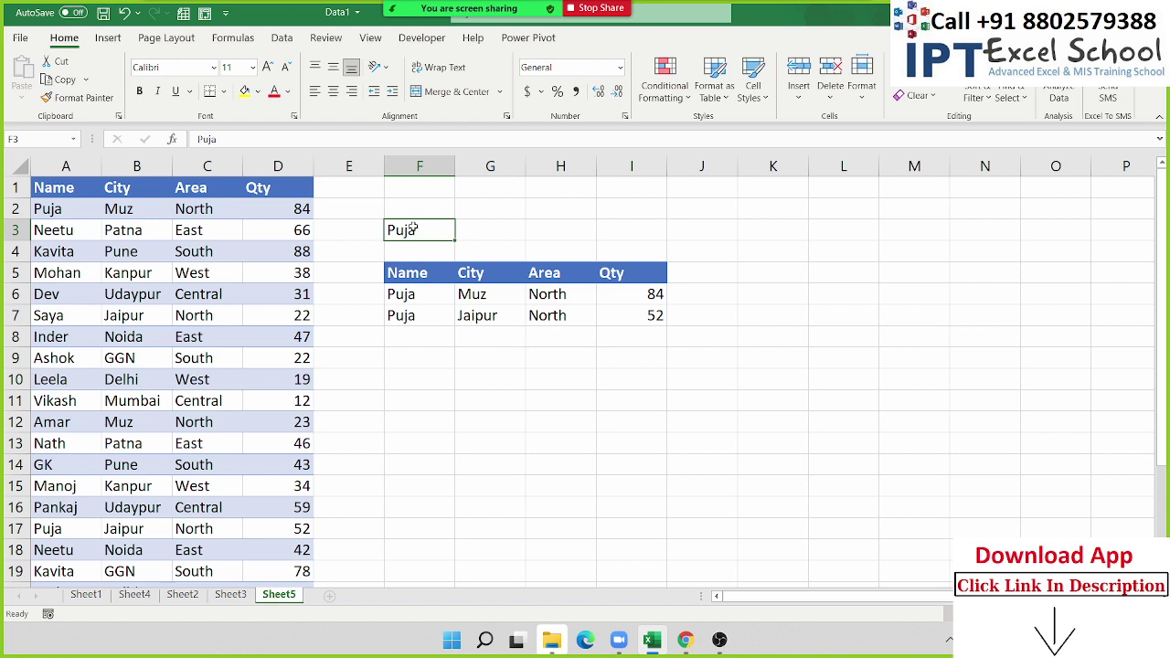
type("Neetu")
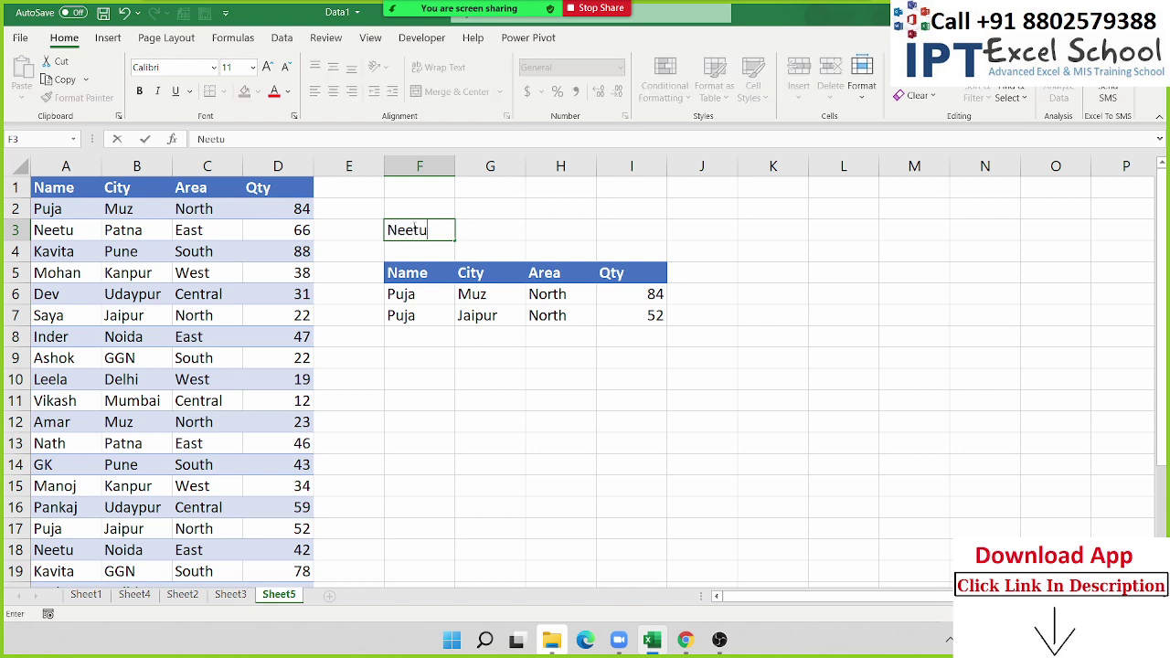
key("ctrl+Return")
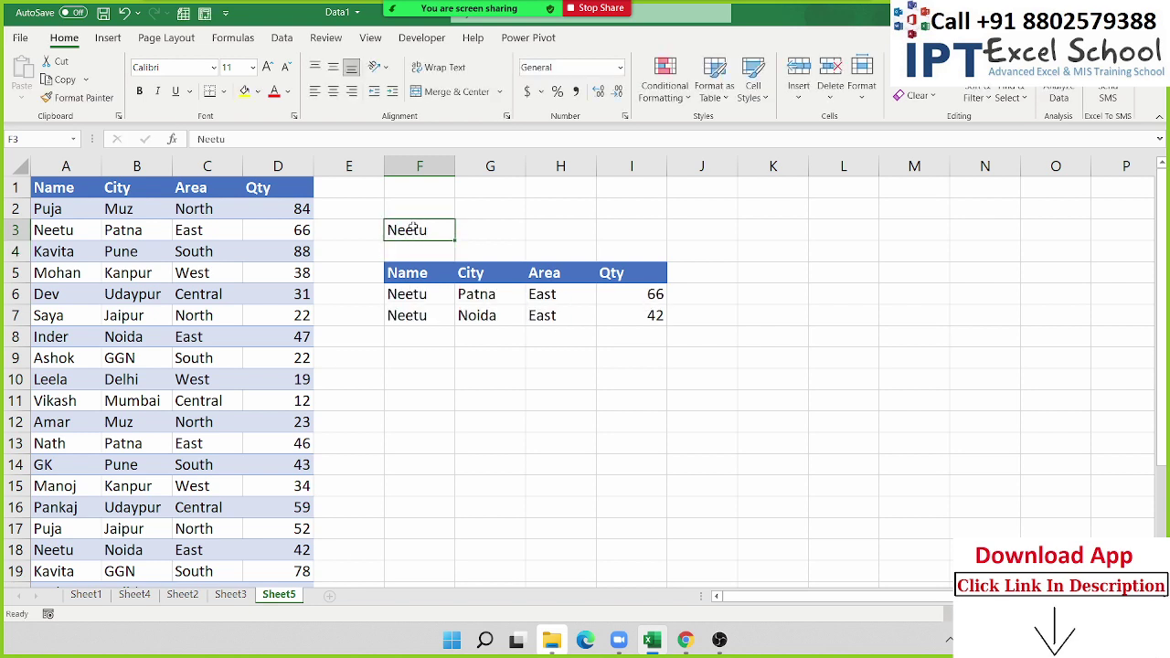
type("Dev")
key("Return")
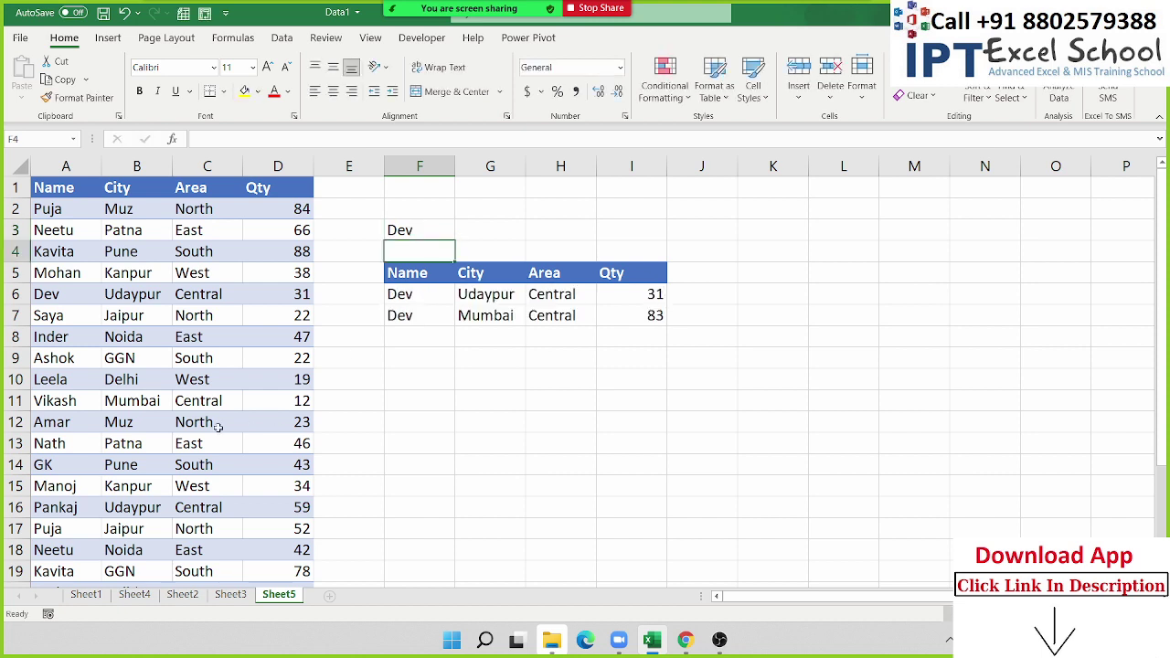
- Type Dev into the A14 name cell to test the spill's response
left_click(69, 466)
type("Dev")
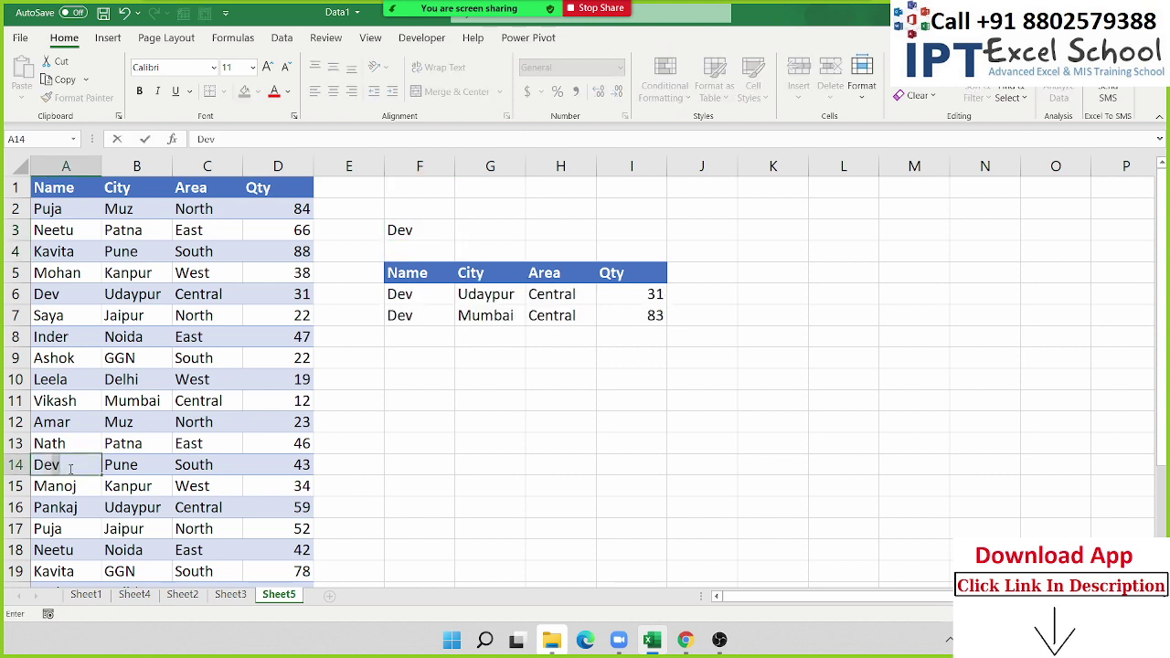
key("Return")
left_click(69, 468)
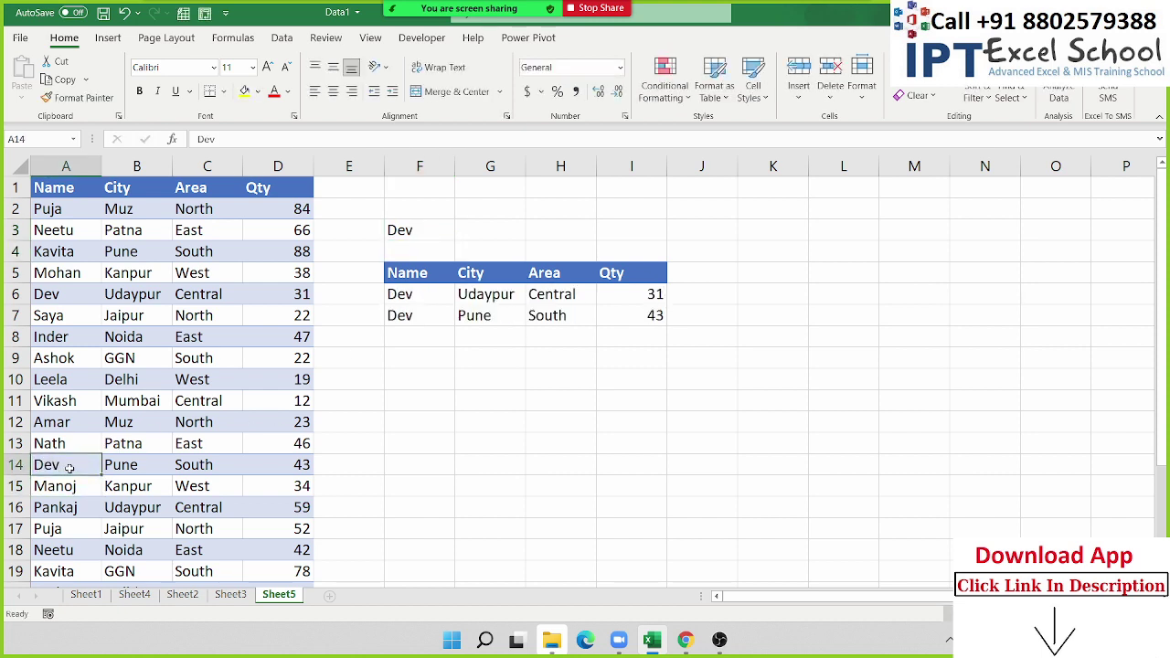
- Review F6's formula ranges and point out the Dev rows 6, 14 and 21
left_click(403, 297)
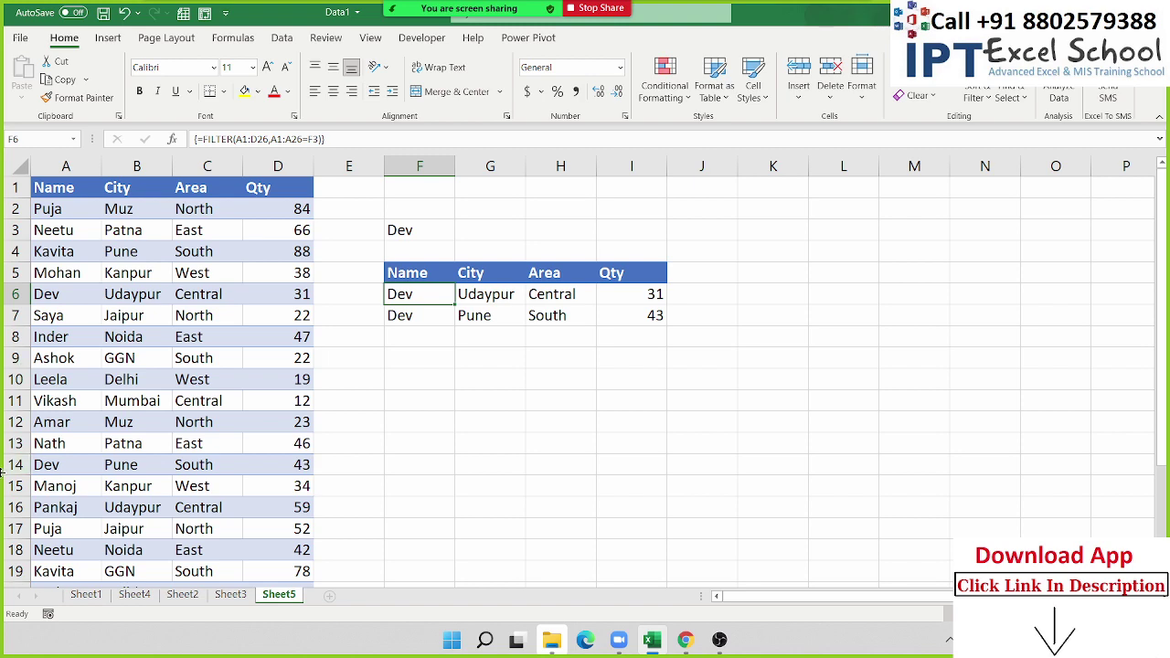
scroll(4, 473, "down", 1)
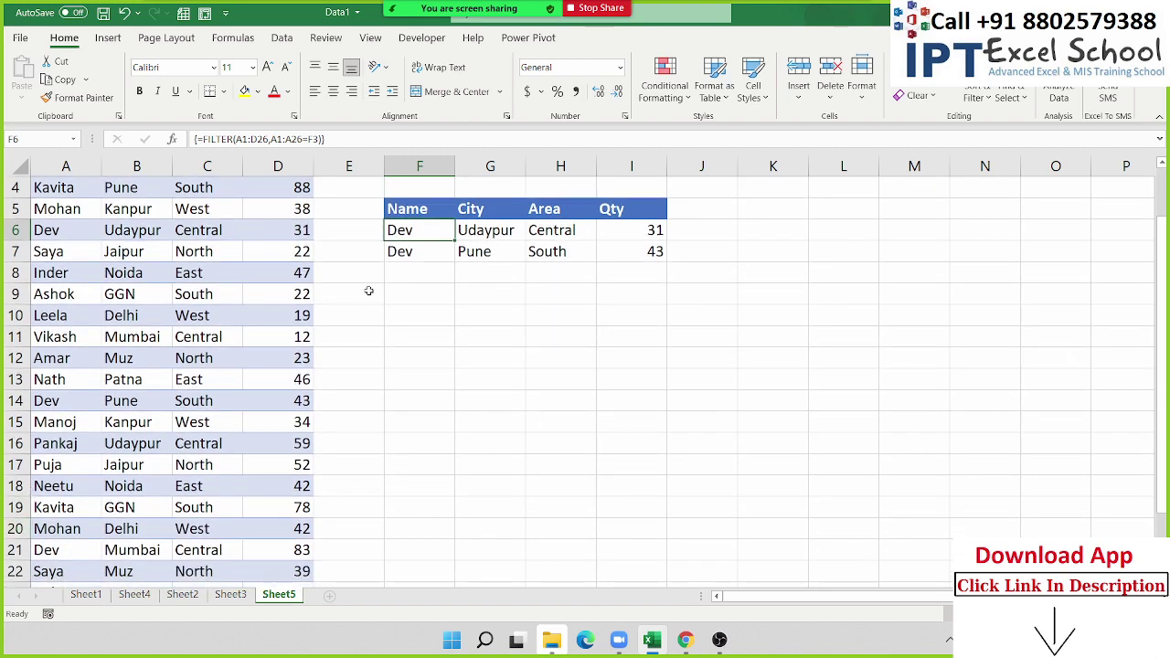
double_click(408, 231)
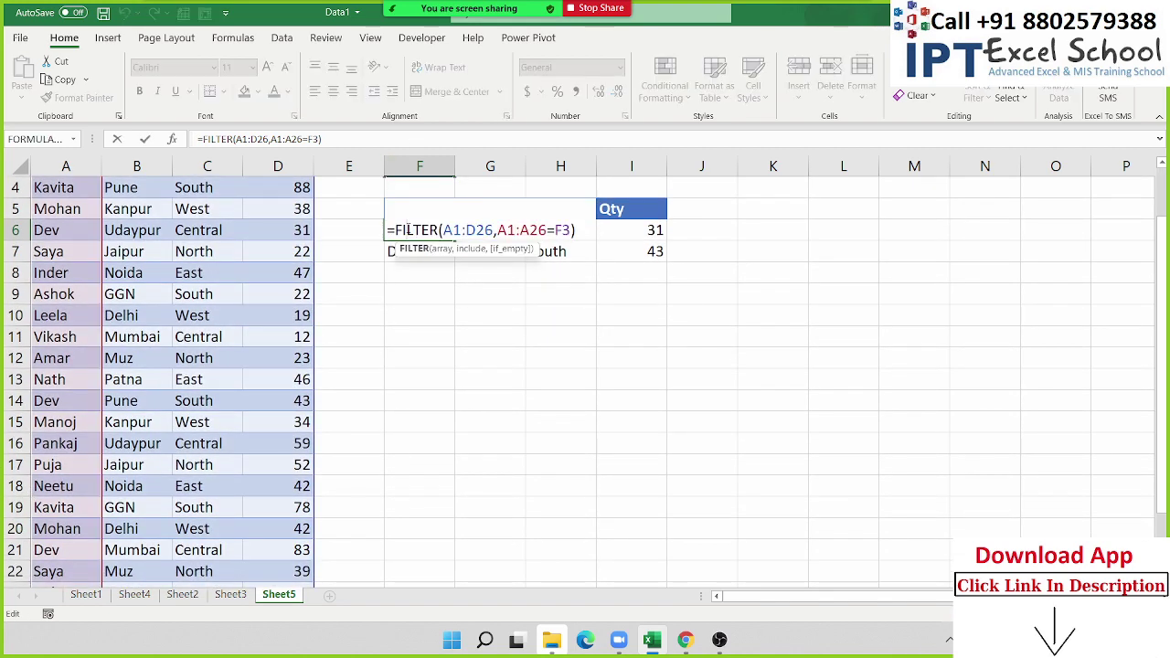
key("Escape")
scroll(402, 265, "up", 1)
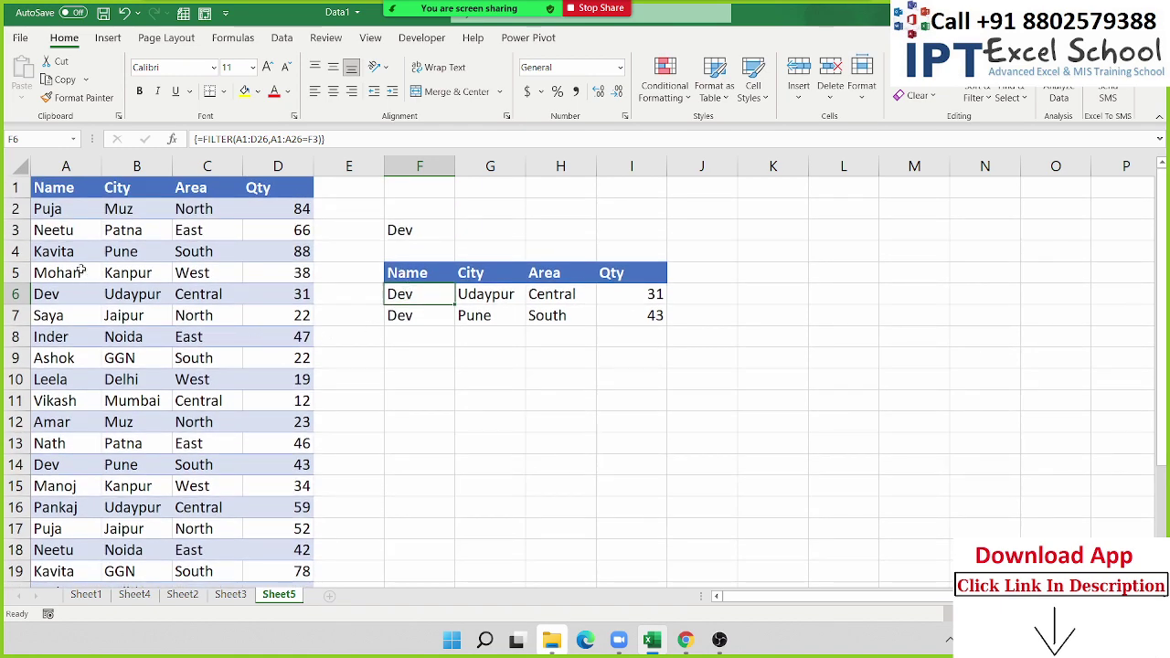
left_click(50, 292)
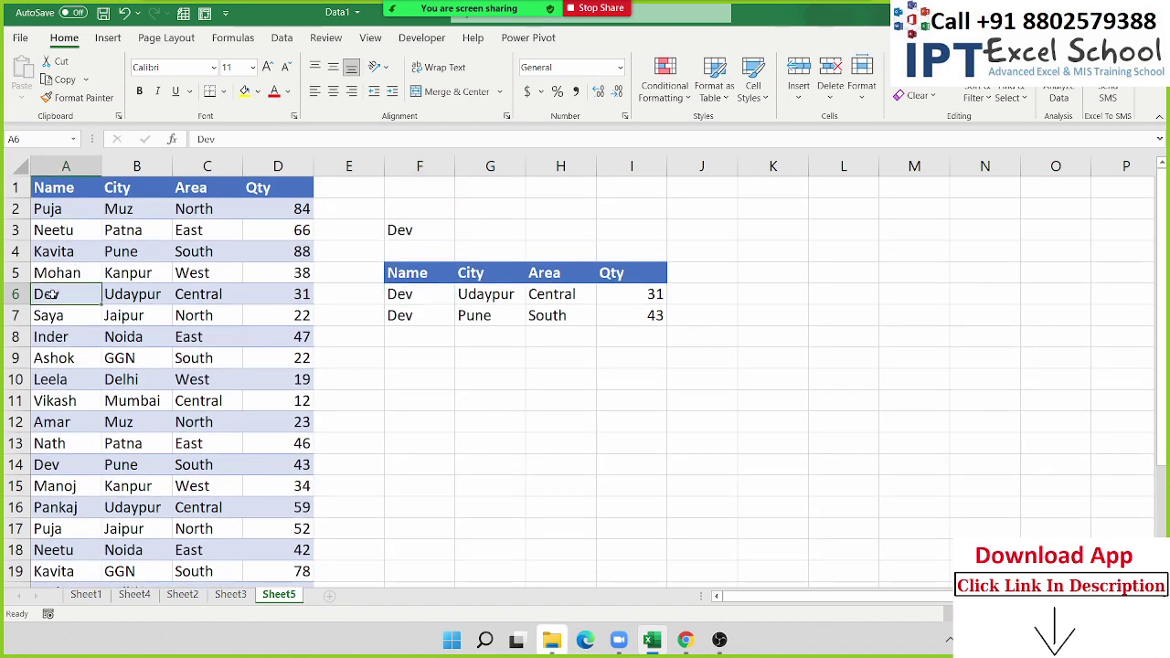
left_click(48, 468)
scroll(49, 468, "down", 3)
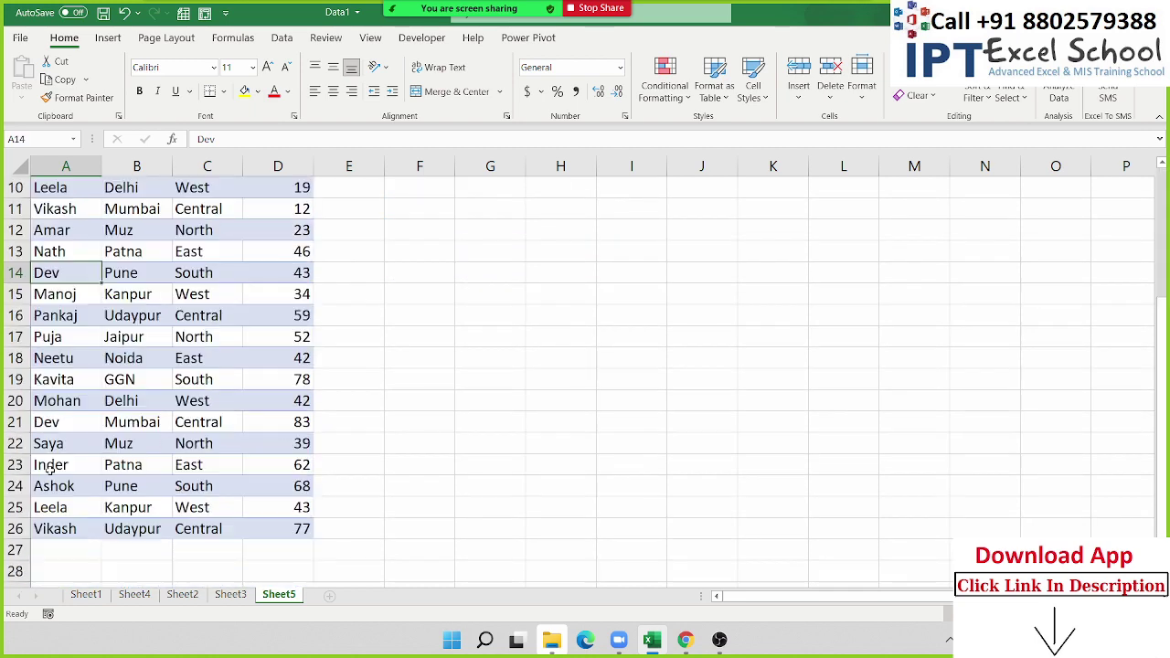
left_click(53, 423)
scroll(222, 452, "up", 3)
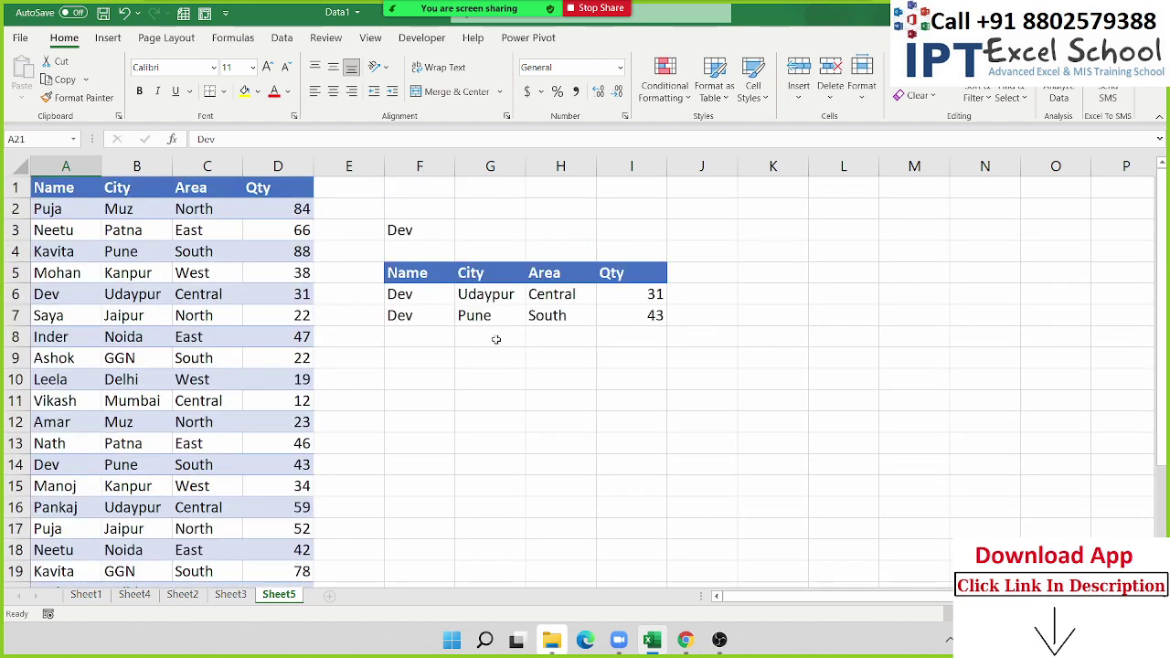
left_click(413, 295)
scroll(465, 353, "down", 2)
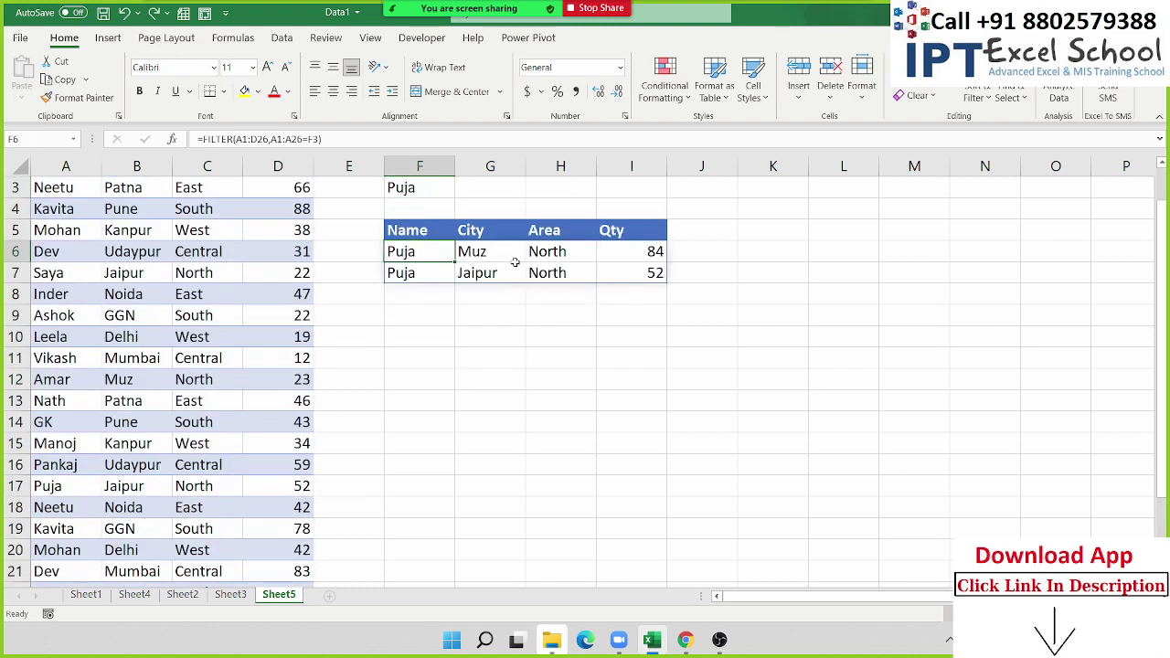
- Set F3 to Dev and inspect the FILTER formula in F6
scroll(475, 357, "up", 1)
left_click(409, 231)
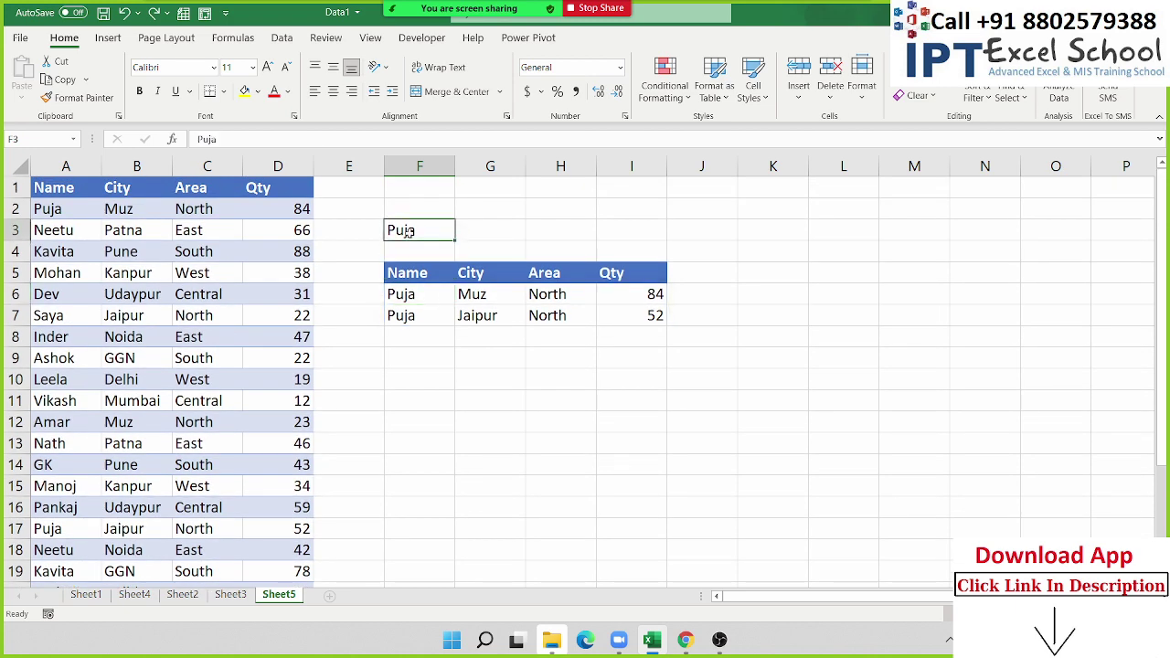
type("Dev")
key("Return")
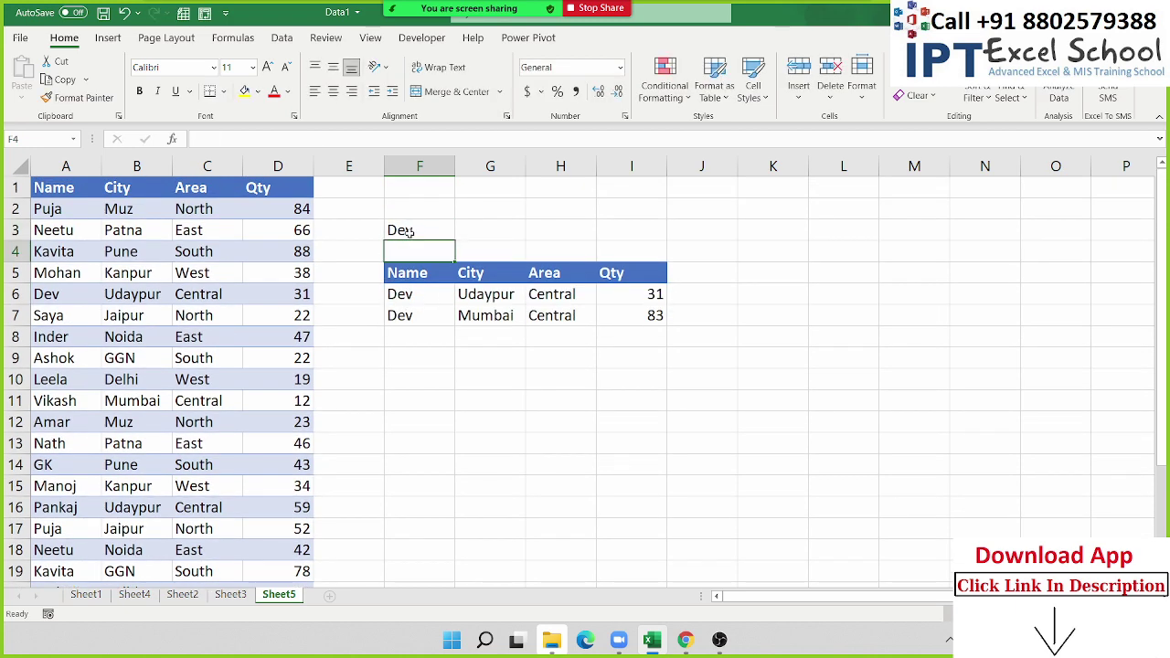
left_click(409, 312)
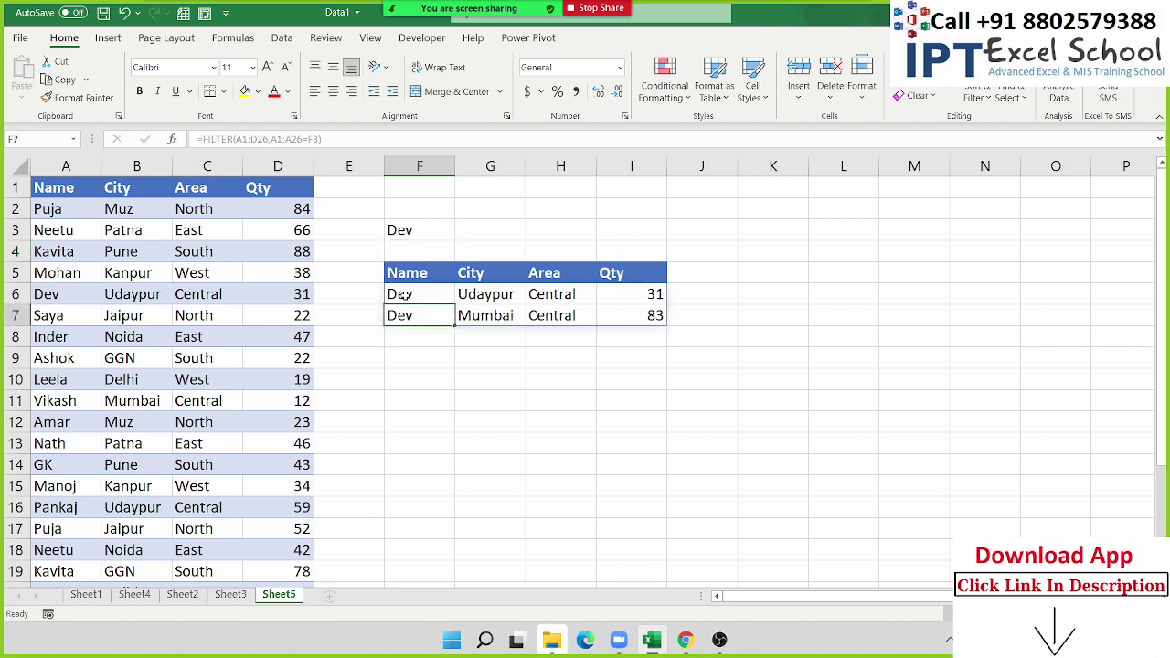
left_click(407, 292)
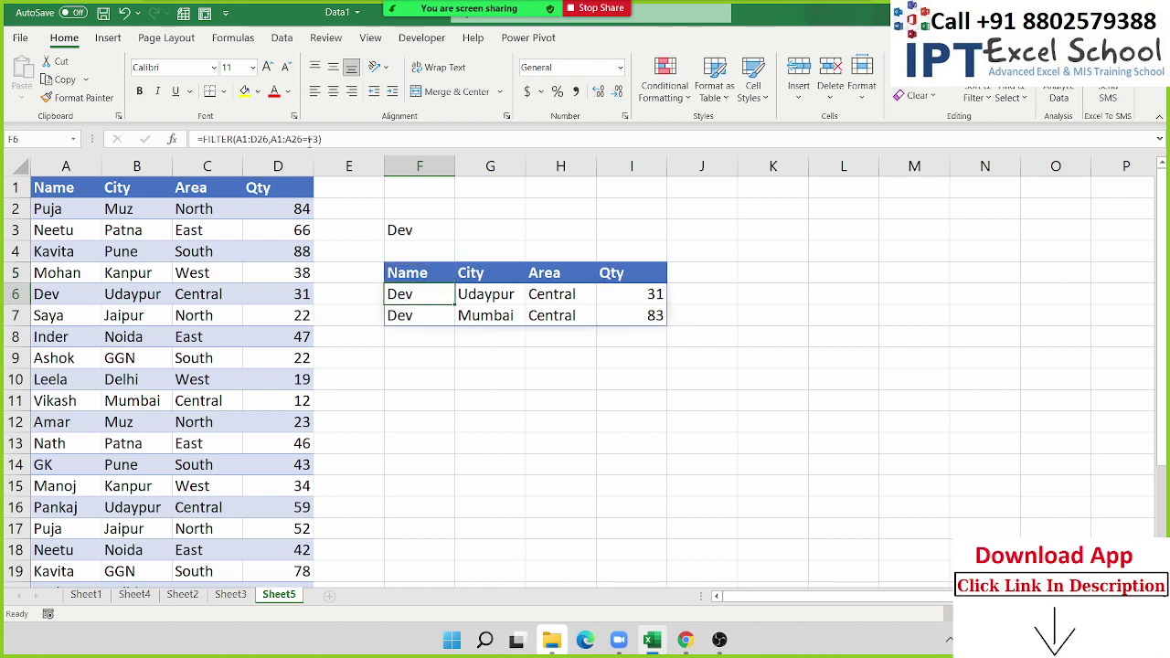
left_click(399, 233)
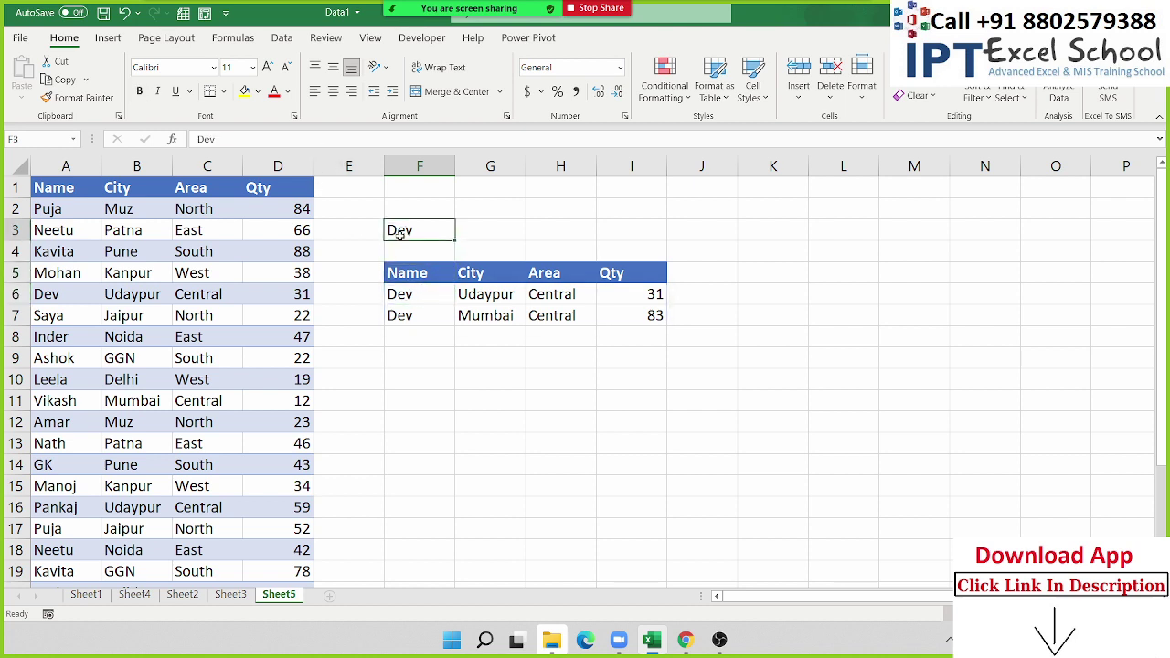
left_click(413, 293)
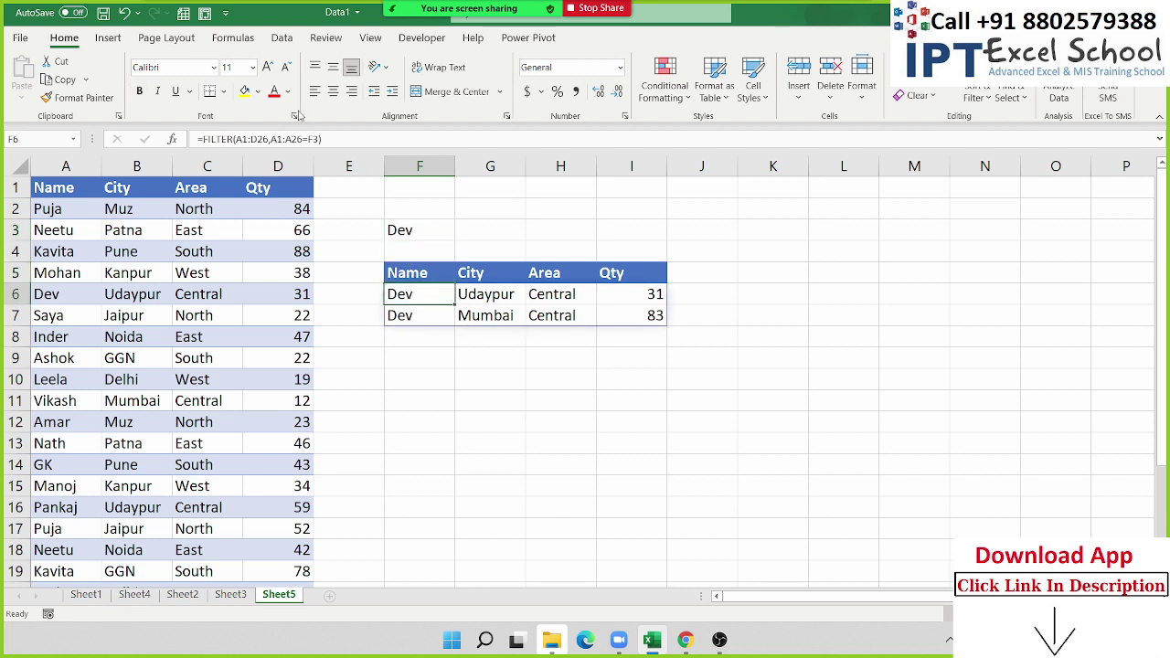
left_click(297, 139)
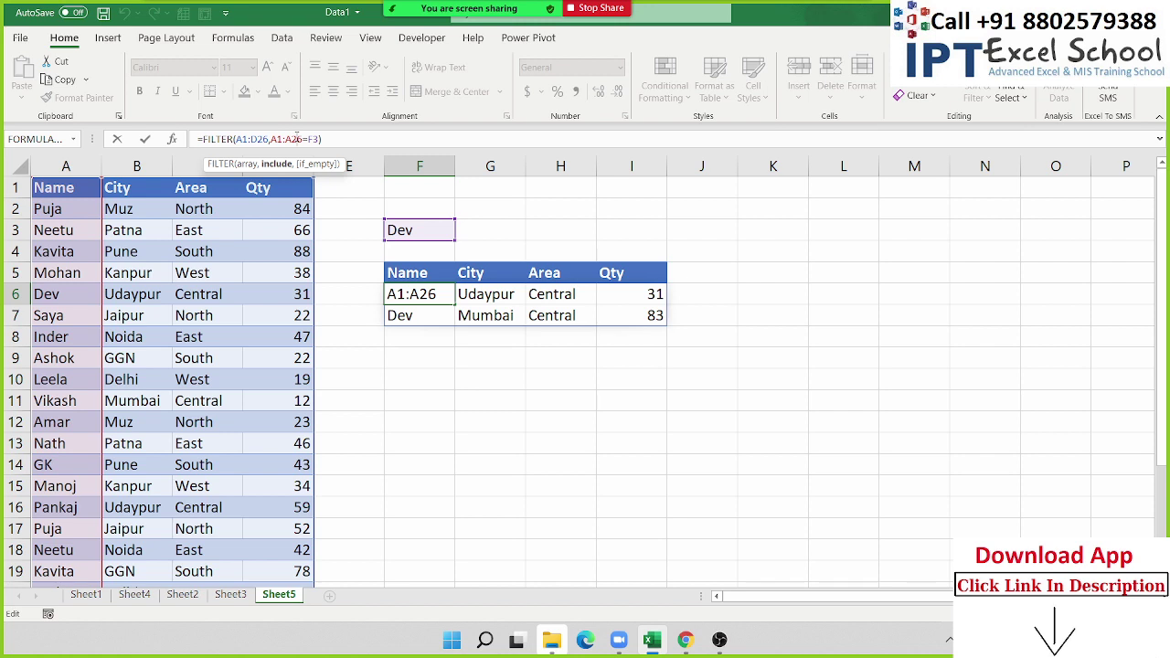
key("Return")
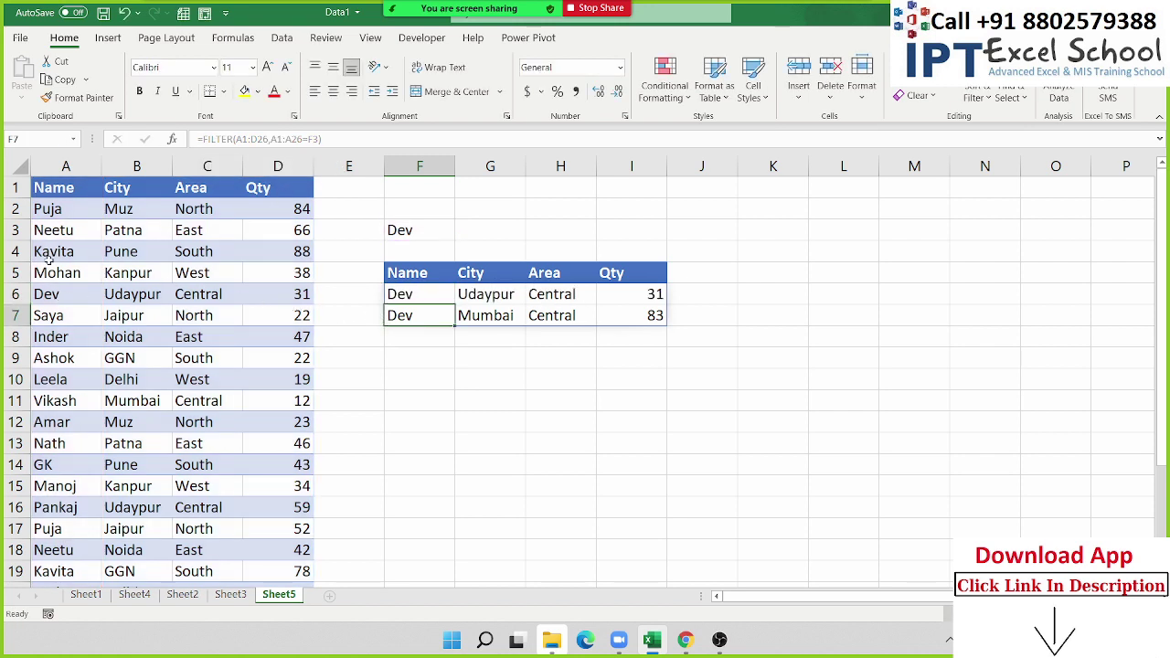
- Point out the Dev records in A6 and A21 of the source table
left_click(52, 300)
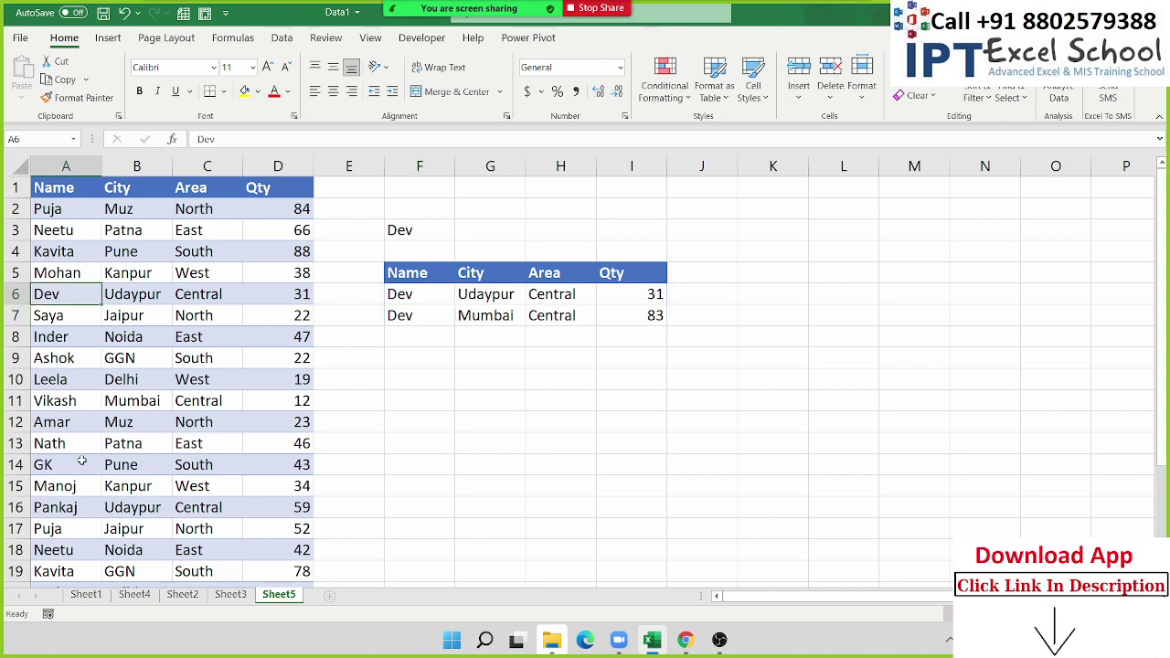
scroll(64, 437, "down", 2)
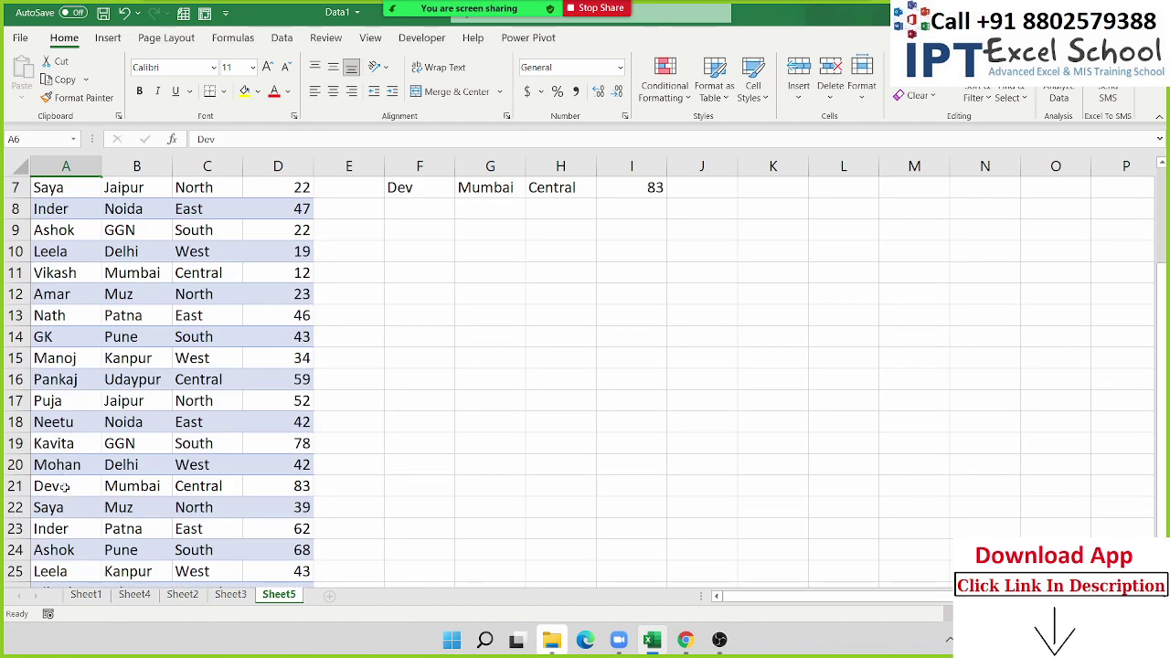
left_click(65, 487)
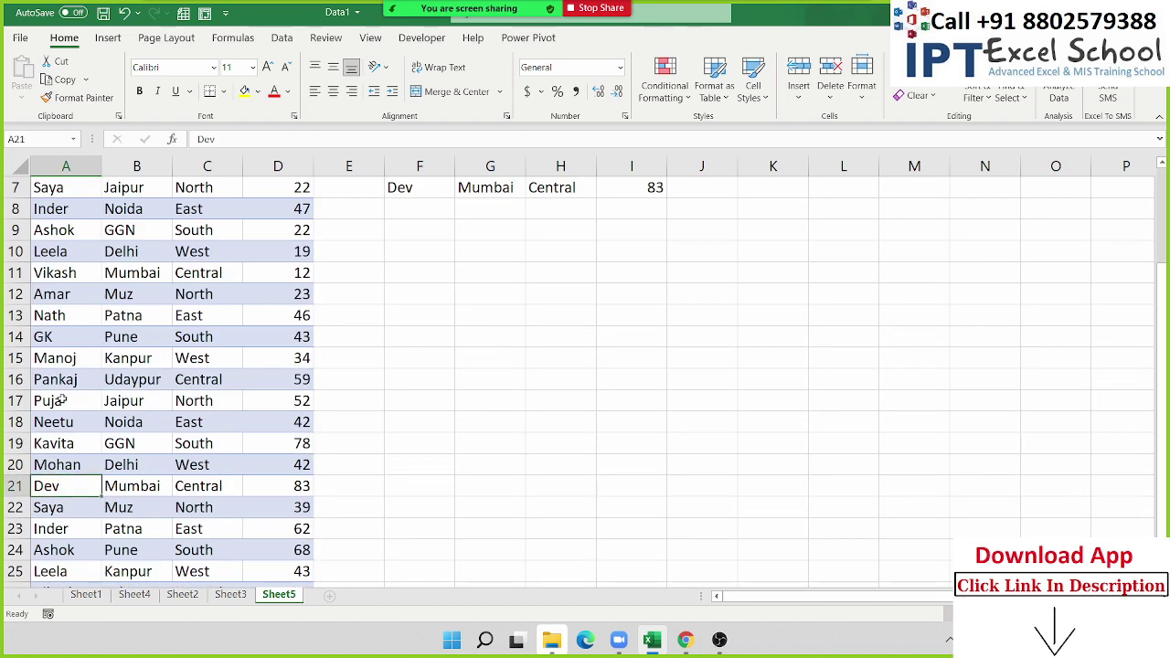
scroll(62, 437, "up", 1)
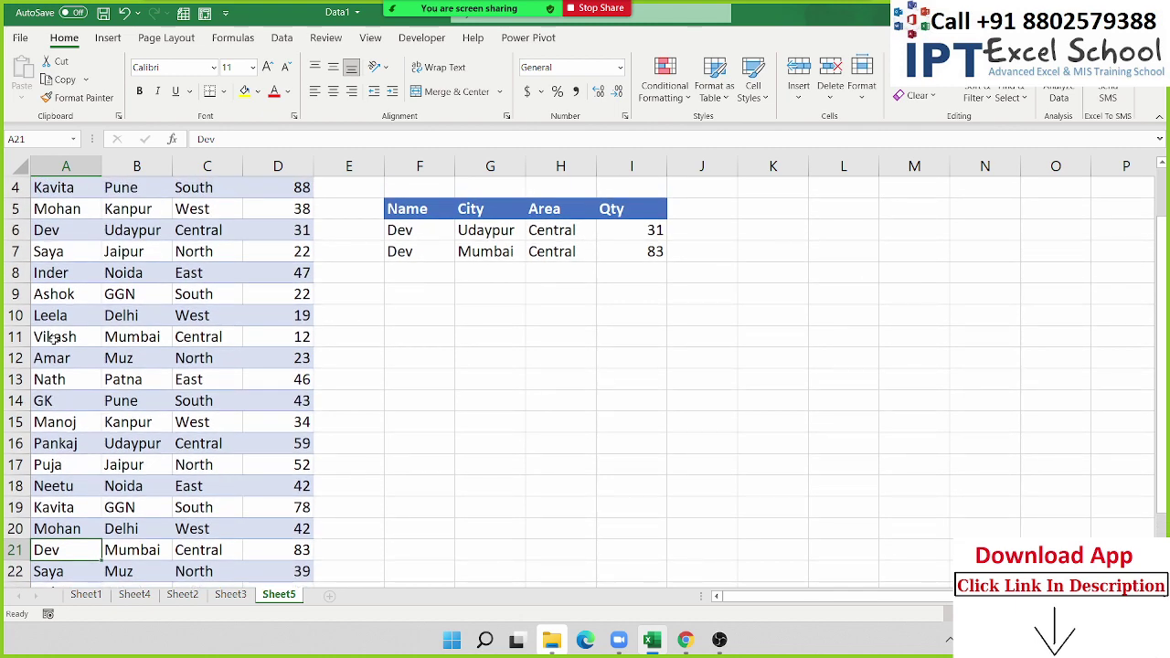
scroll(56, 369, "up", 1)
scroll(62, 430, "down", 3)
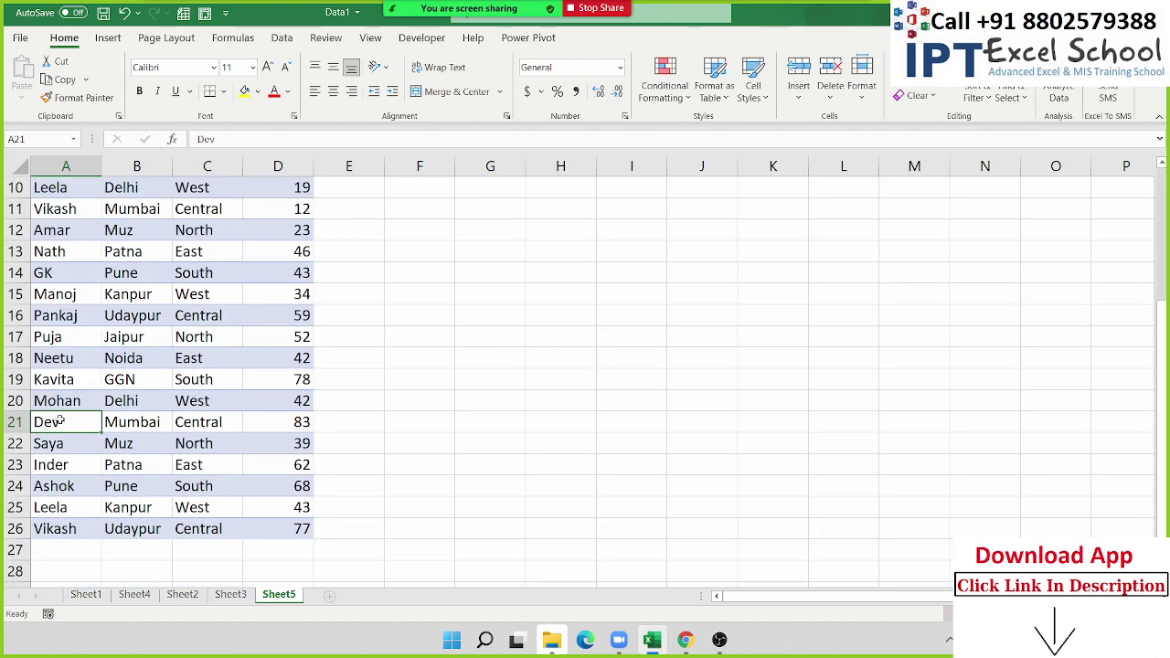
scroll(60, 422, "up", 2)
scroll(61, 438, "down", 1)
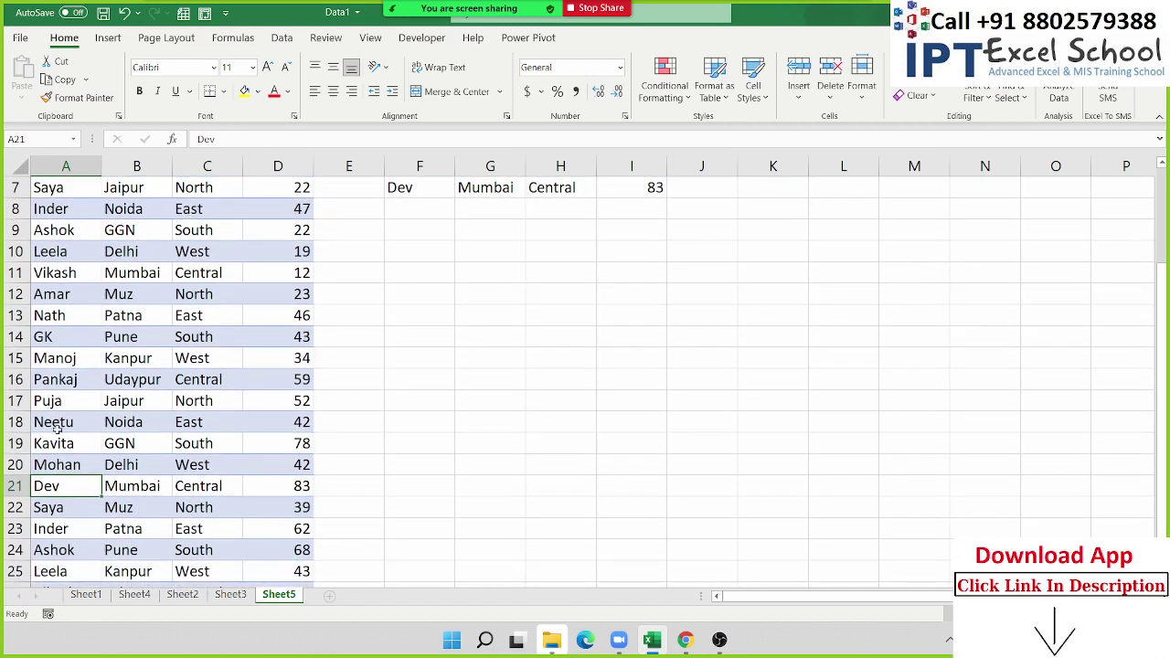
scroll(57, 428, "up", 1)
- Replace Nath with Dev in A13 and check the spill now shows three Dev rows
left_click(52, 381)
scroll(53, 383, "up", 1)
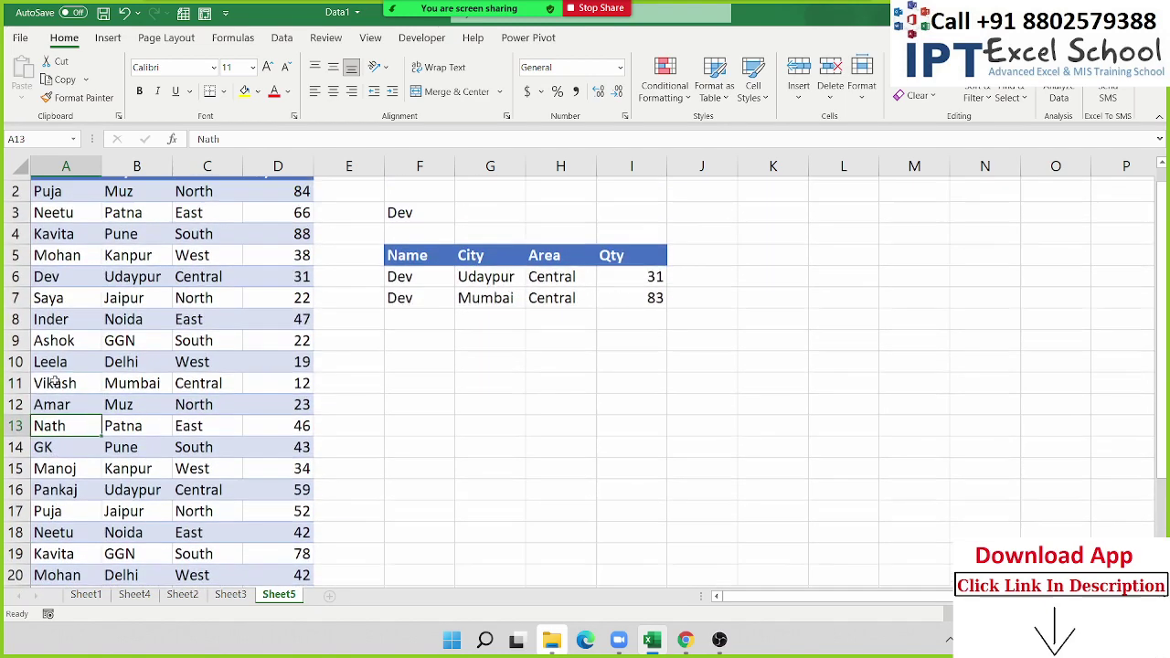
type("Dev")
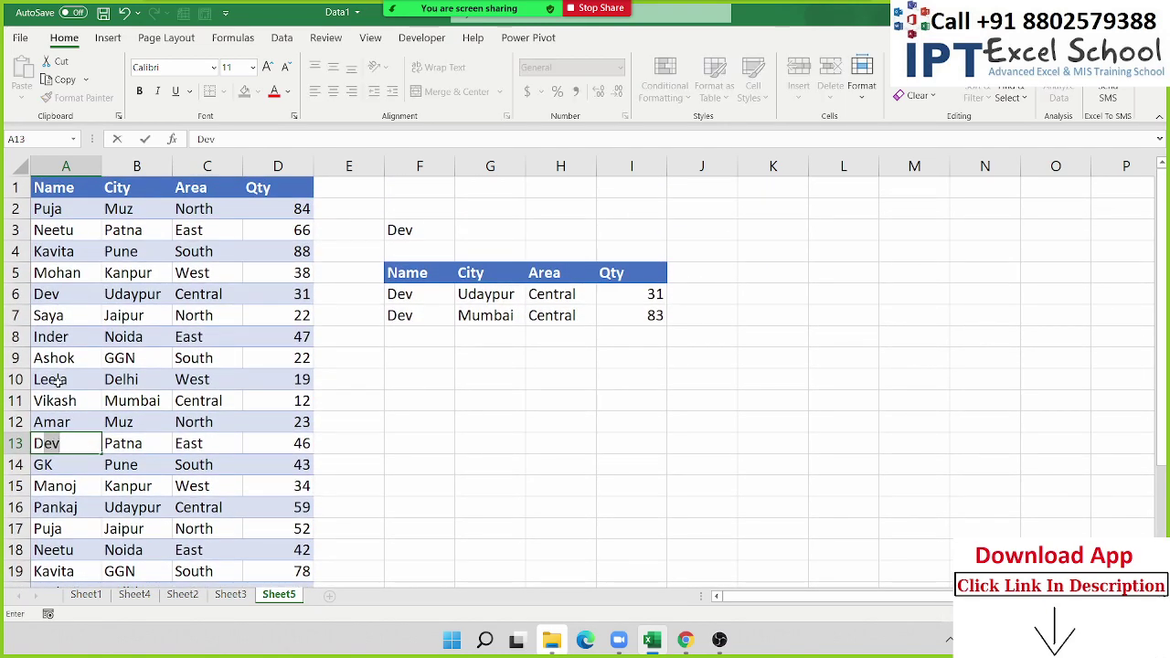
type("ev")
key("Return")
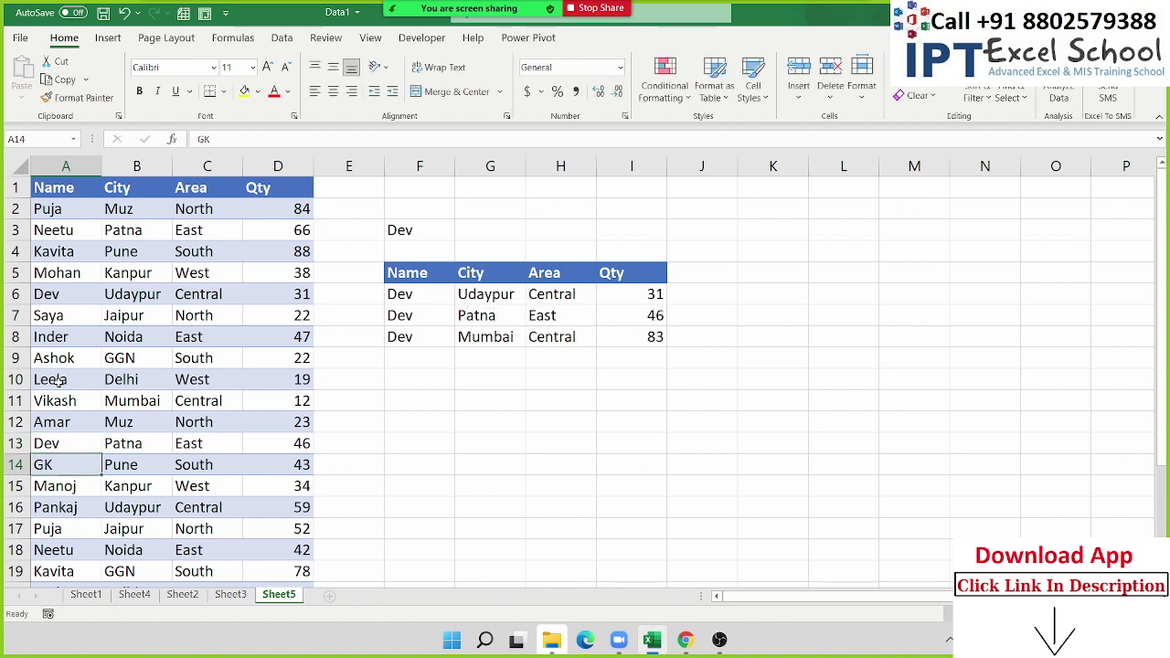
left_click(448, 362)
left_click(448, 342)
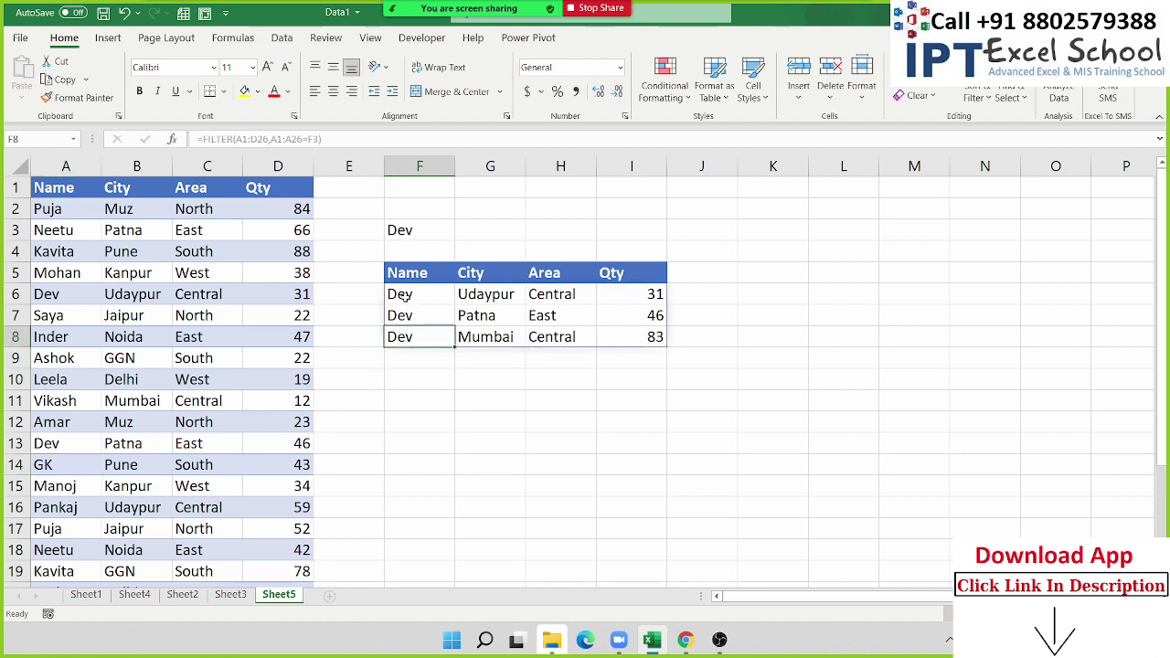
left_click(404, 294)
- Clear the old FILTER results from the spill range F6:I8
left_click_drag(403, 294, 674, 348)
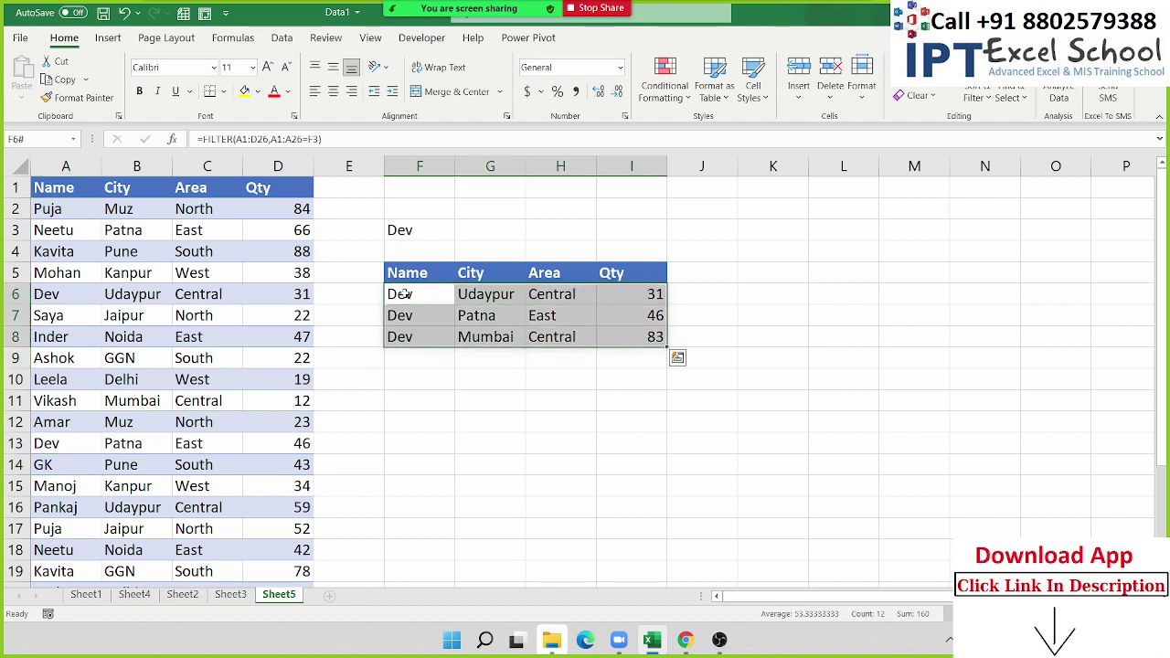
key("Delete")
key("Up")
key("Up")
key("Up")
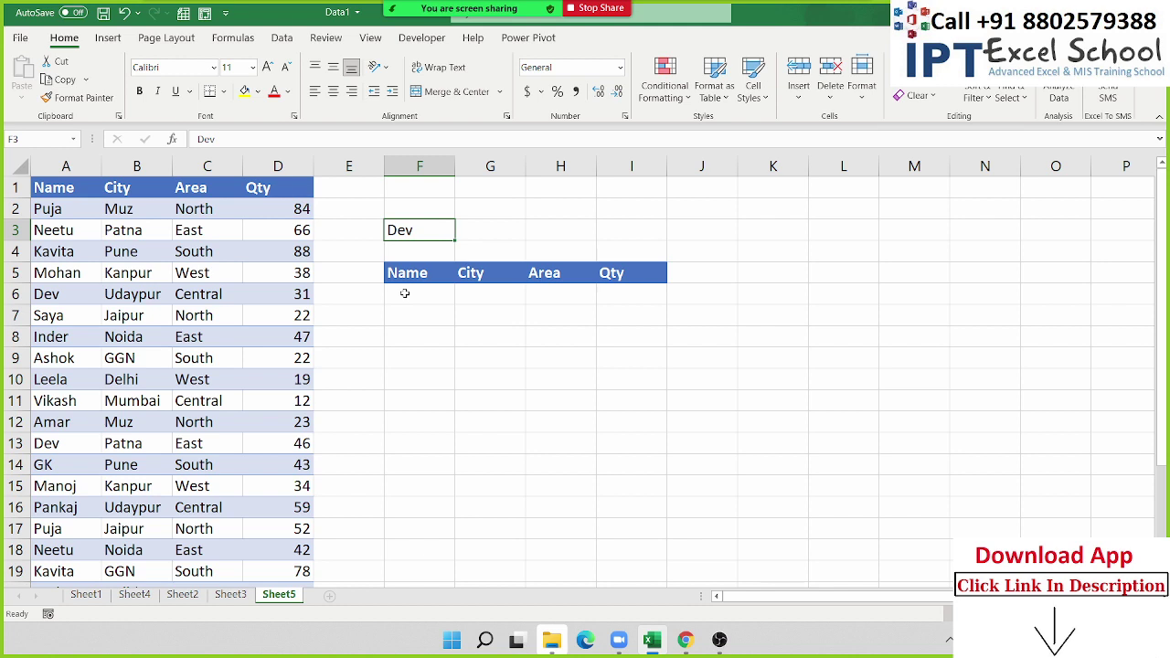
key("Down")
key("Down")
key("ctrl+shift+Right")
- Start a FILTER formula in F6 with A1:D26 as the array argument
left_click(404, 292)
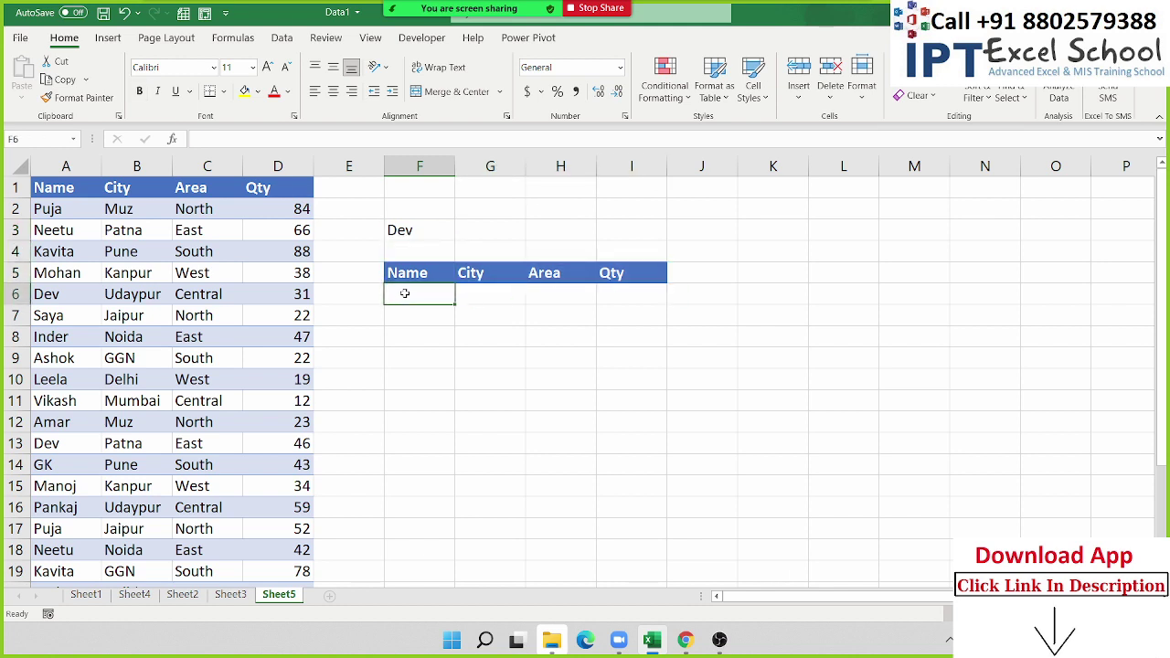
type("=")
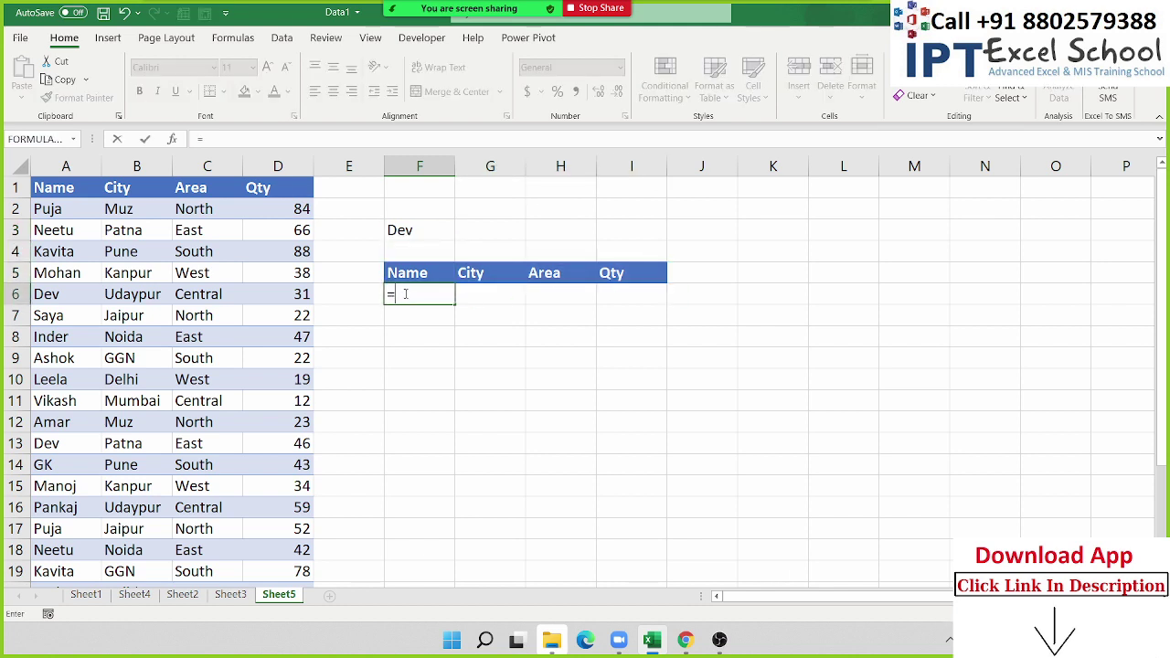
type("fil")
key("Tab")
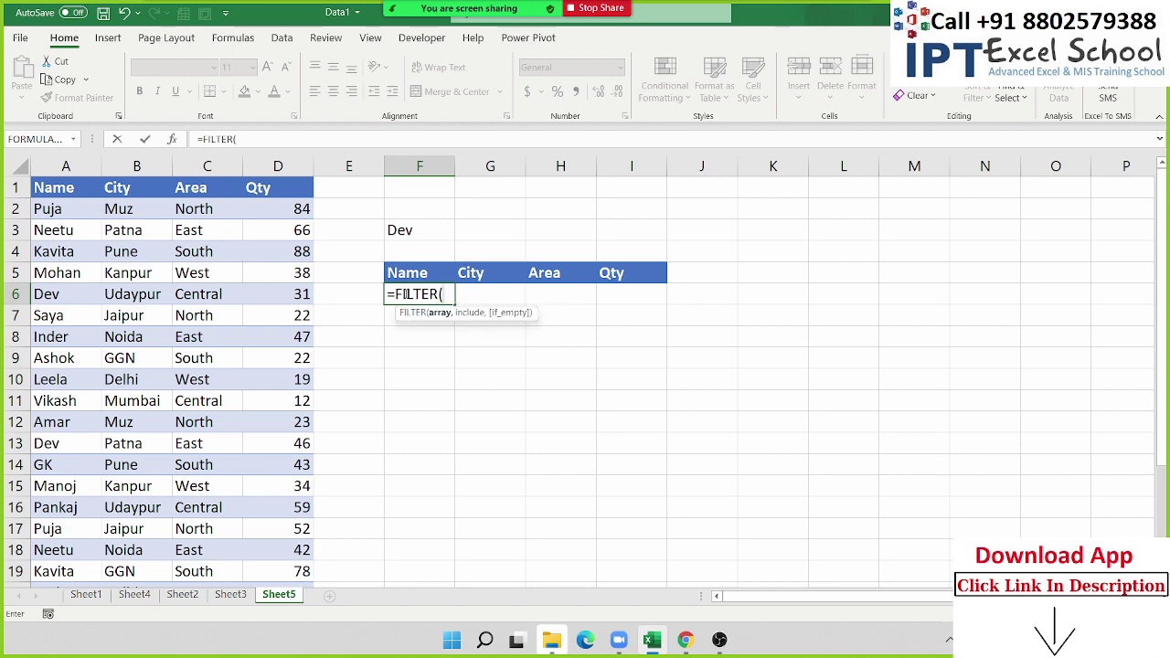
key("Left")
key("Left")
key("Left")
key("Left")
key("Left")
key("ctrl+Up")
key("ctrl+shift+Right")
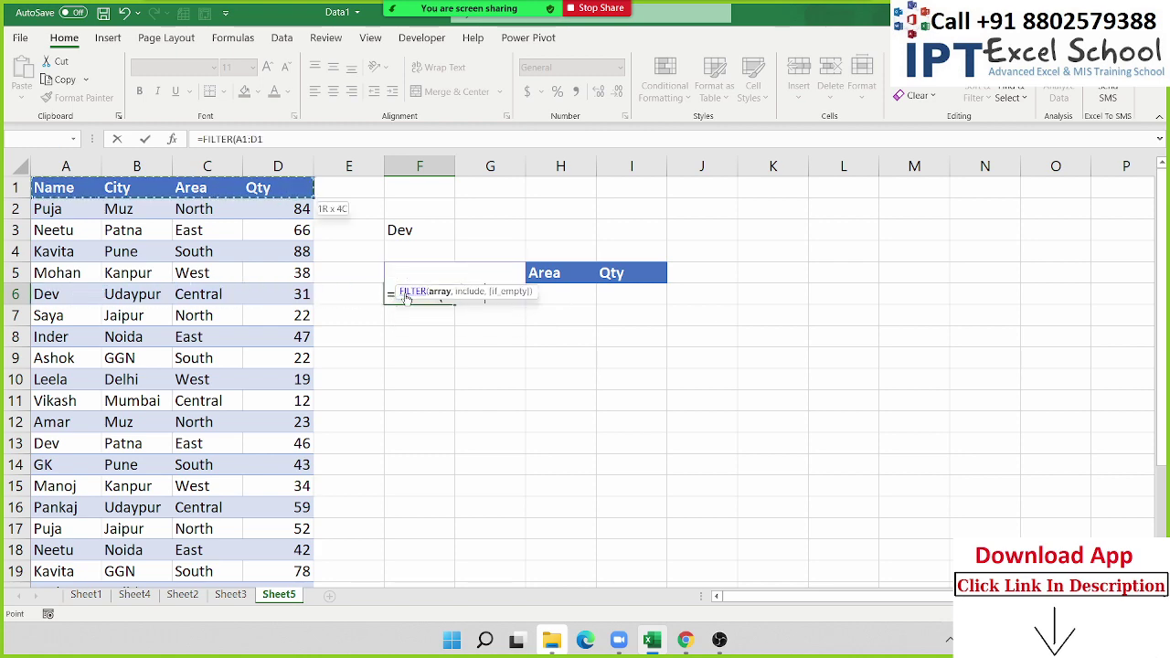
key("ctrl+shift+Down")
type(",")
- Complete the formula as =FILTER(A1:D26,A1:A26=F3) so the Dev rows spill
key("Up")
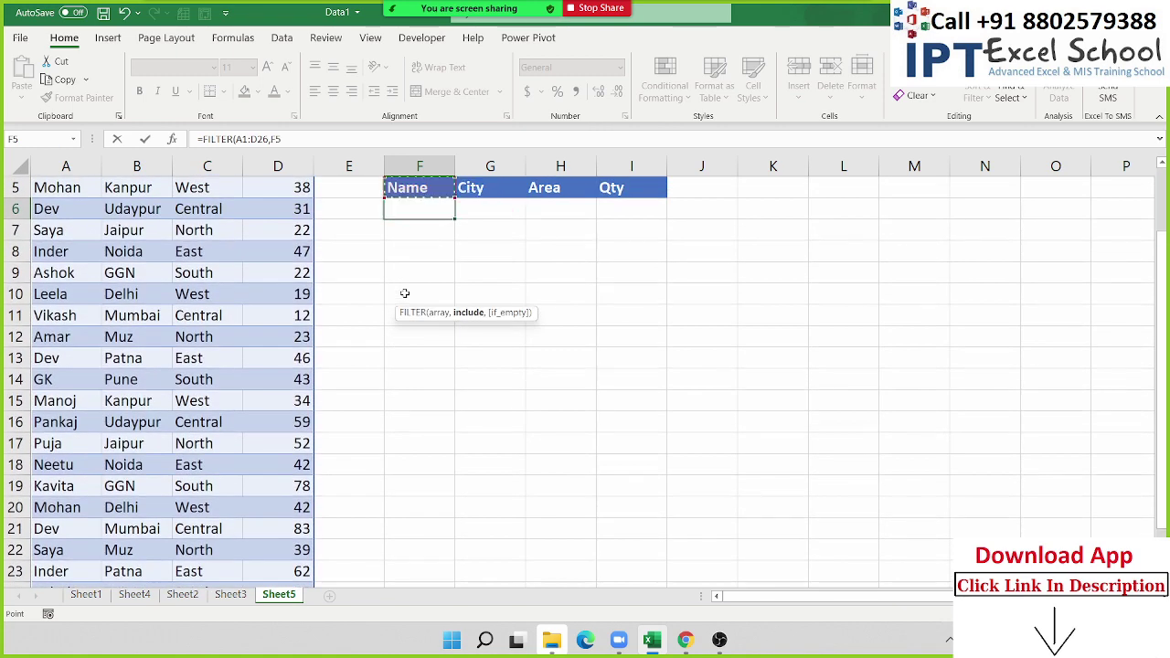
key("Up")
key("Up")
key("Up")
key("Left")
key("Left")
key("Left")
key("Left")
key("Left")
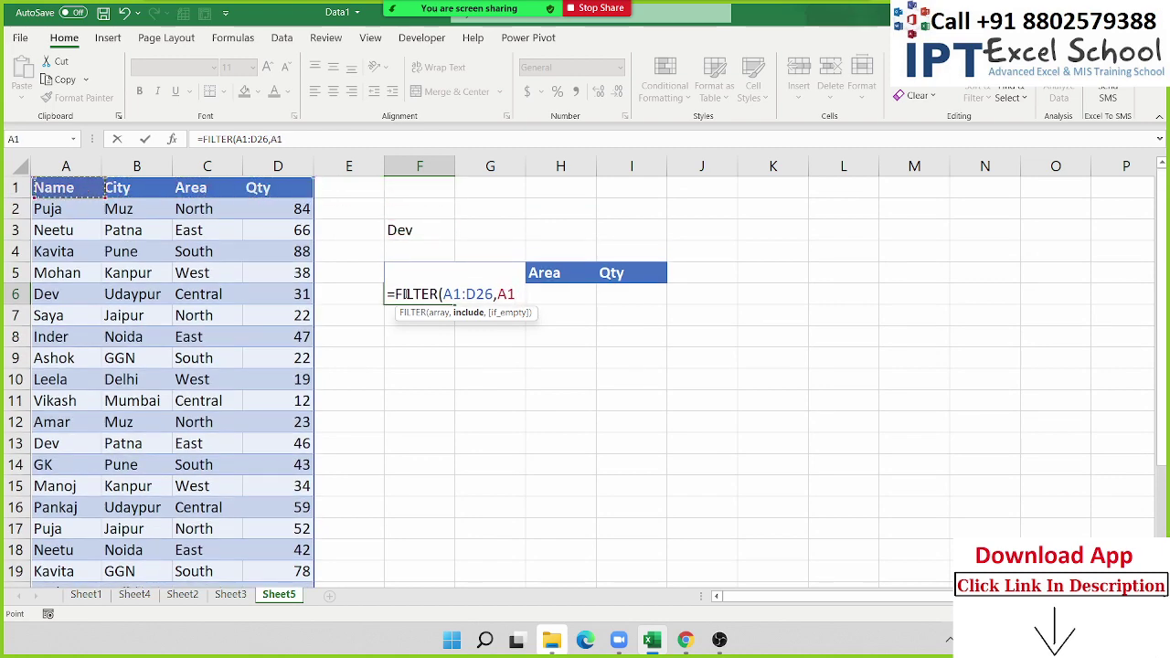
key("ctrl+shift+Down")
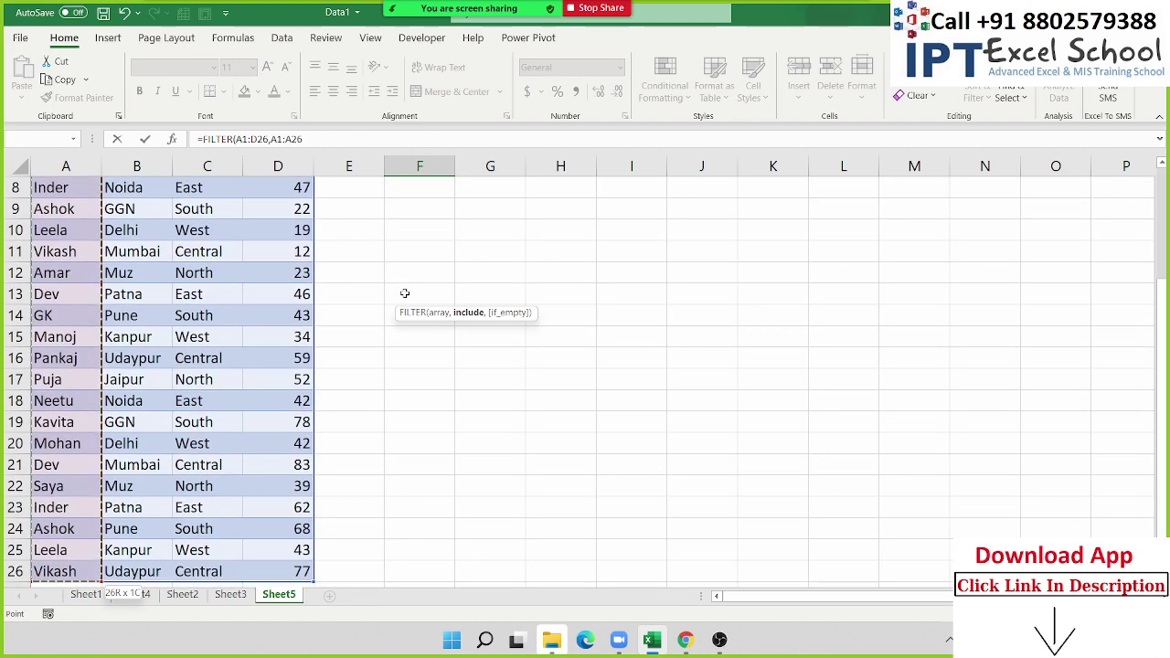
type("=")
key("Up")
key("Up")
key("Up")
key("Up")
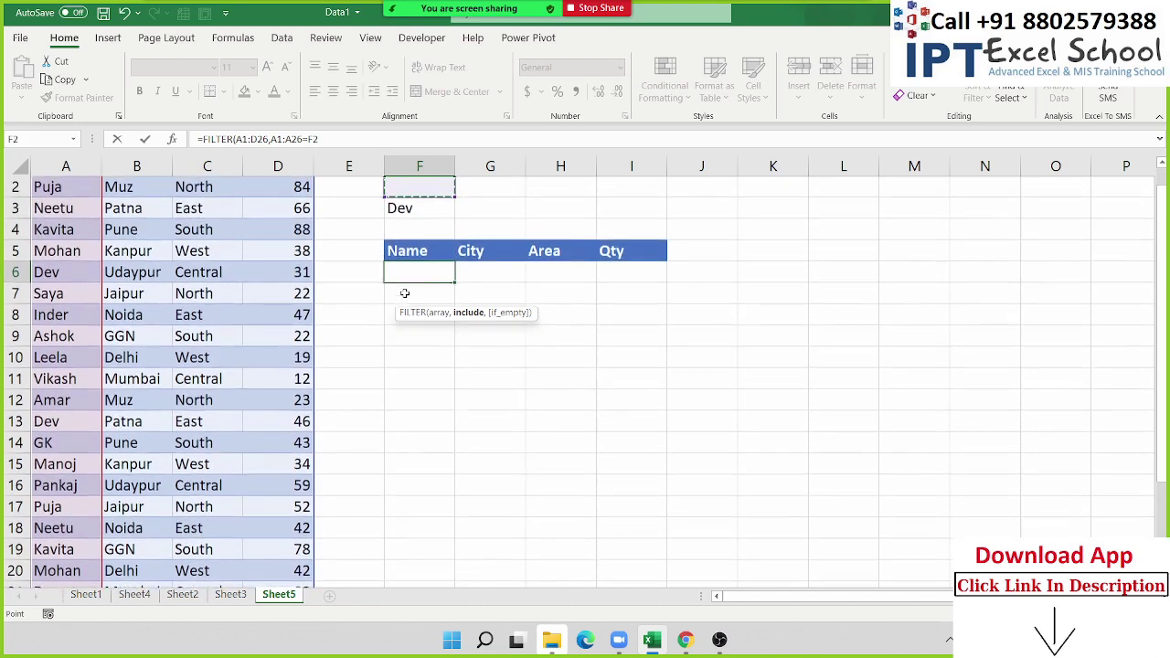
key("Up")
key("Down")
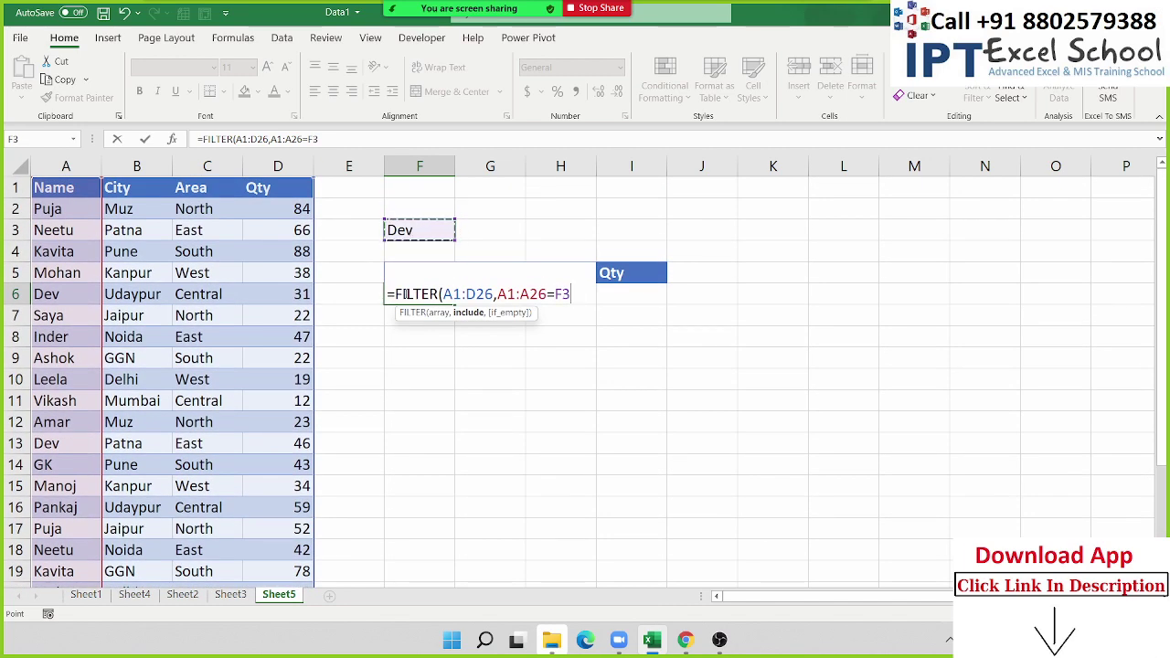
key("Return")
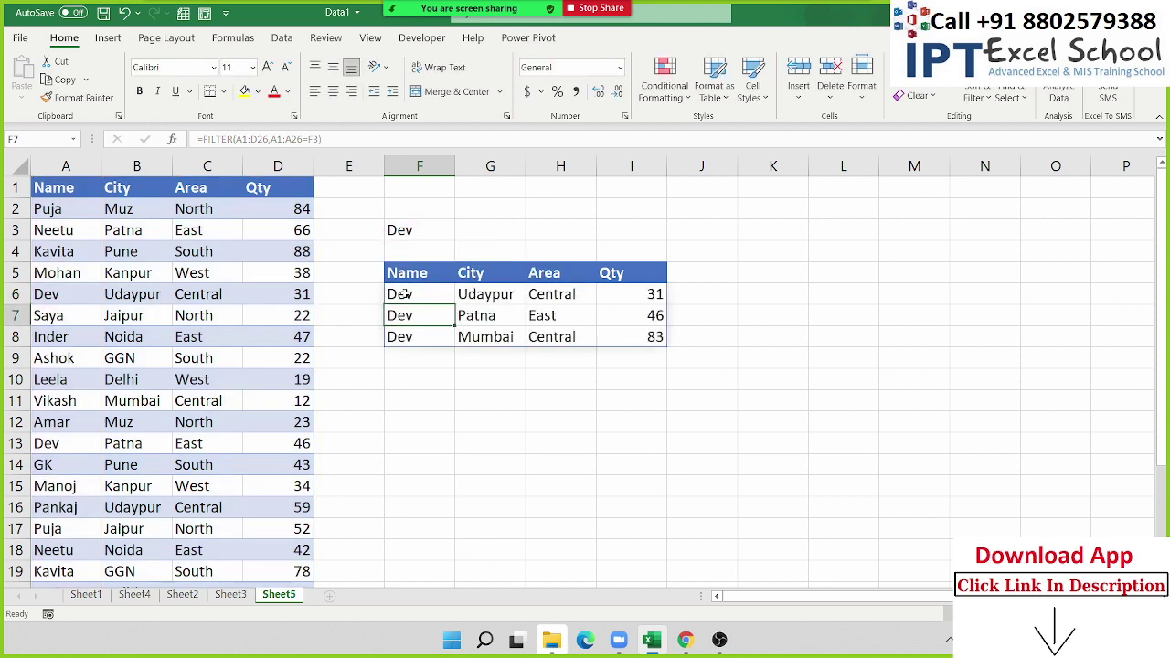
- Change the name in F3 to Mohan, showing Kanpur West 38 and Delhi West 42
left_click(411, 239)
type("Mo")
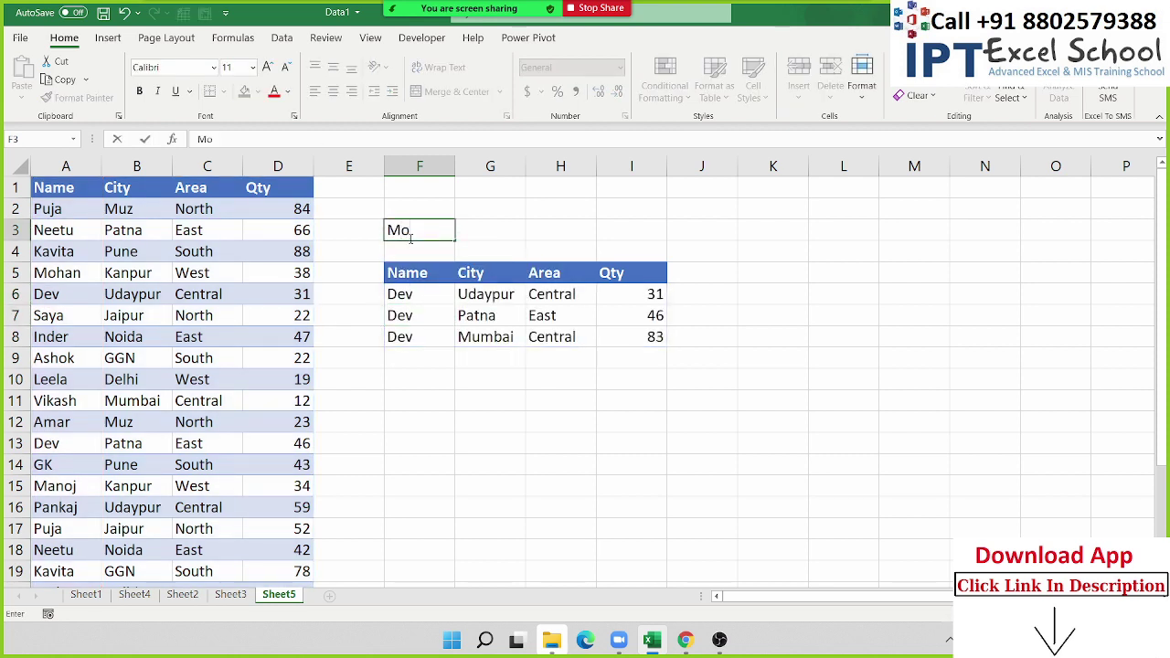
type("han")
key("Return")
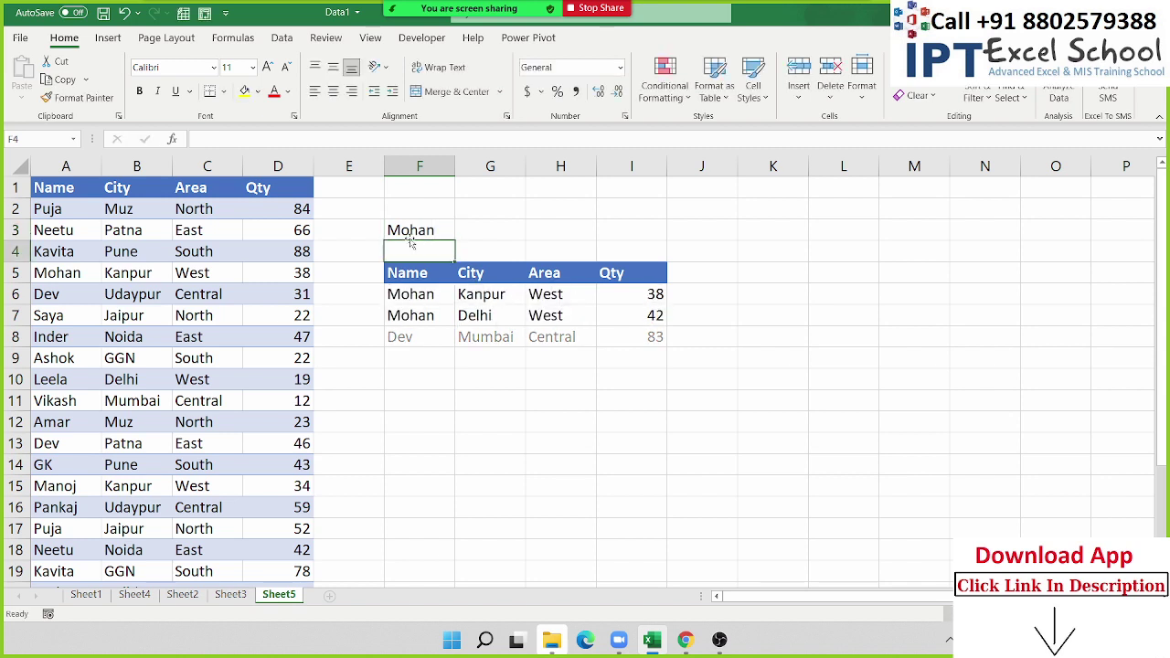
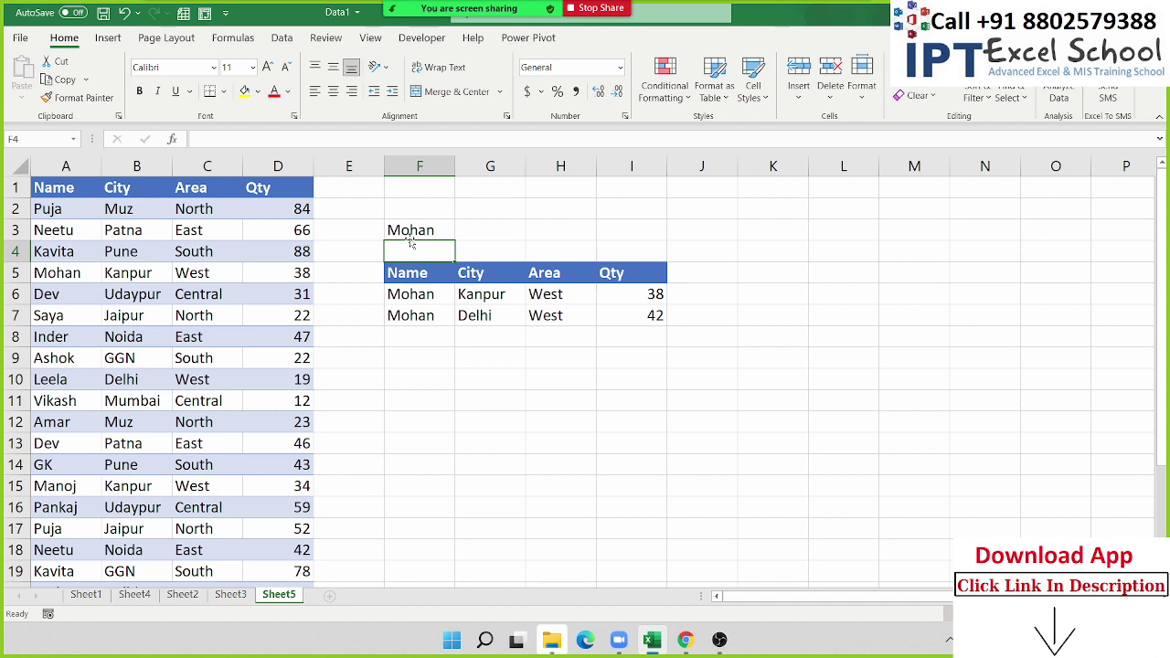
- Type the expected result 38,42 into G3 beside Mohan, then clear it again
left_click(410, 236)
key("Right")
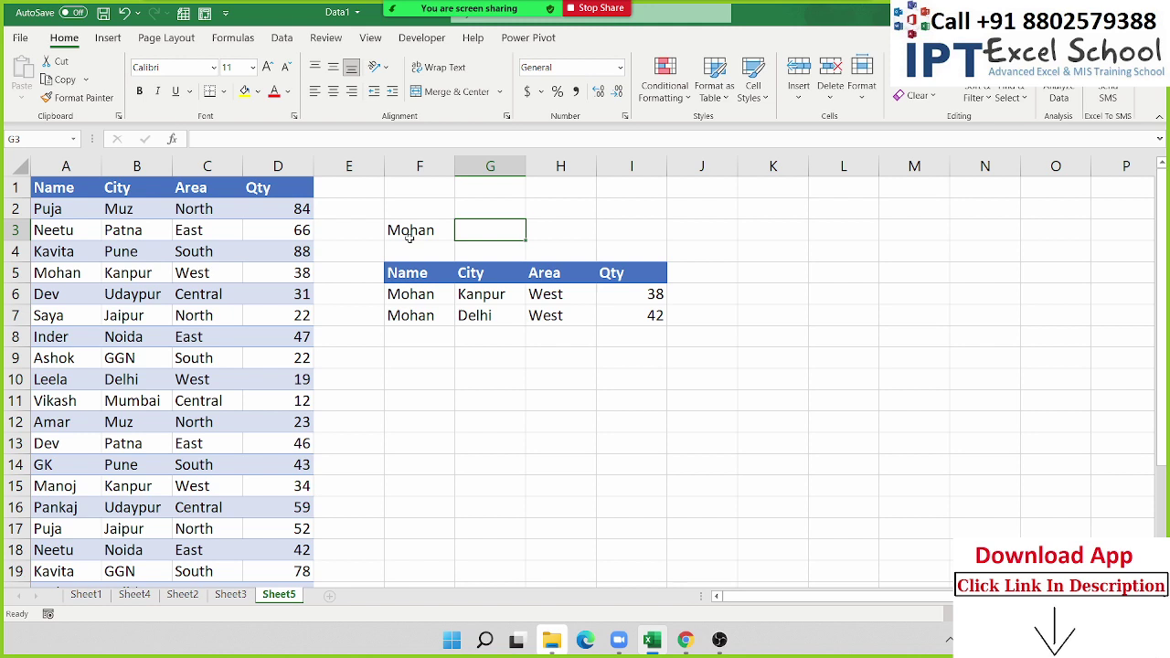
type("38,4")
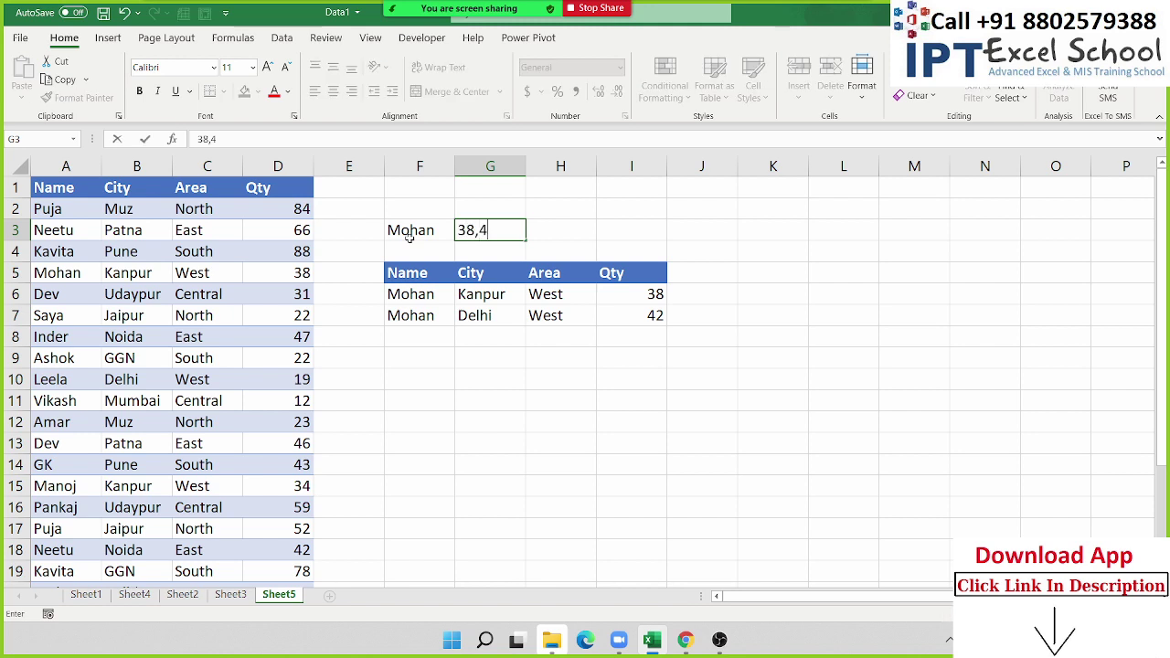
type("2")
key("Return")
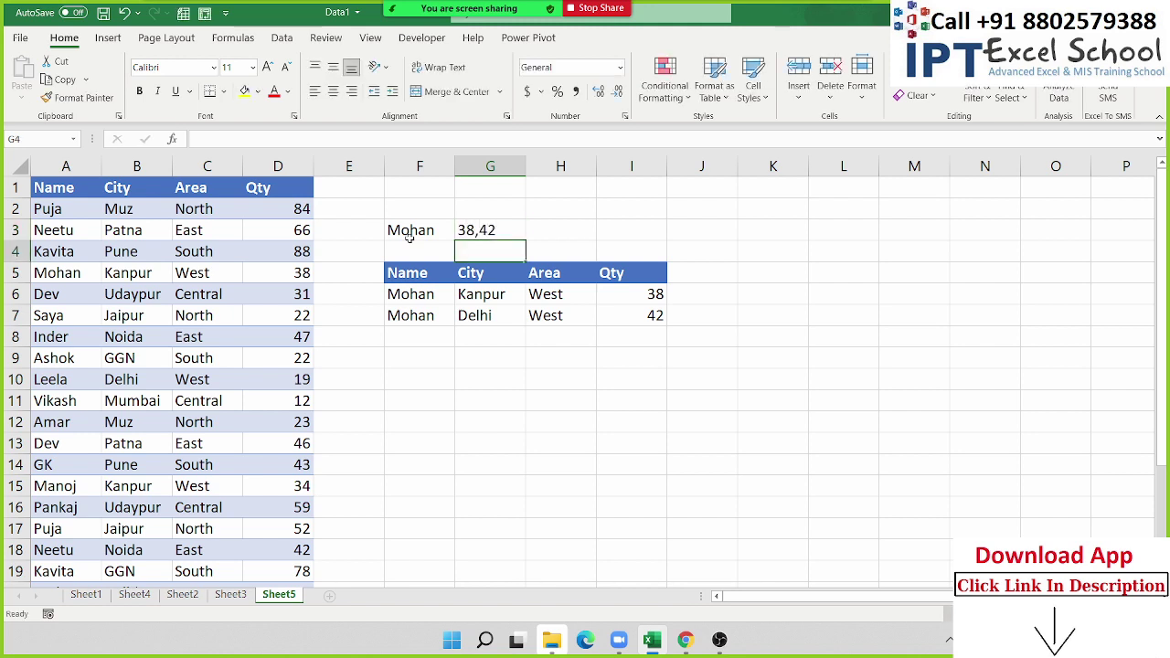
key("Up")
key("Up")
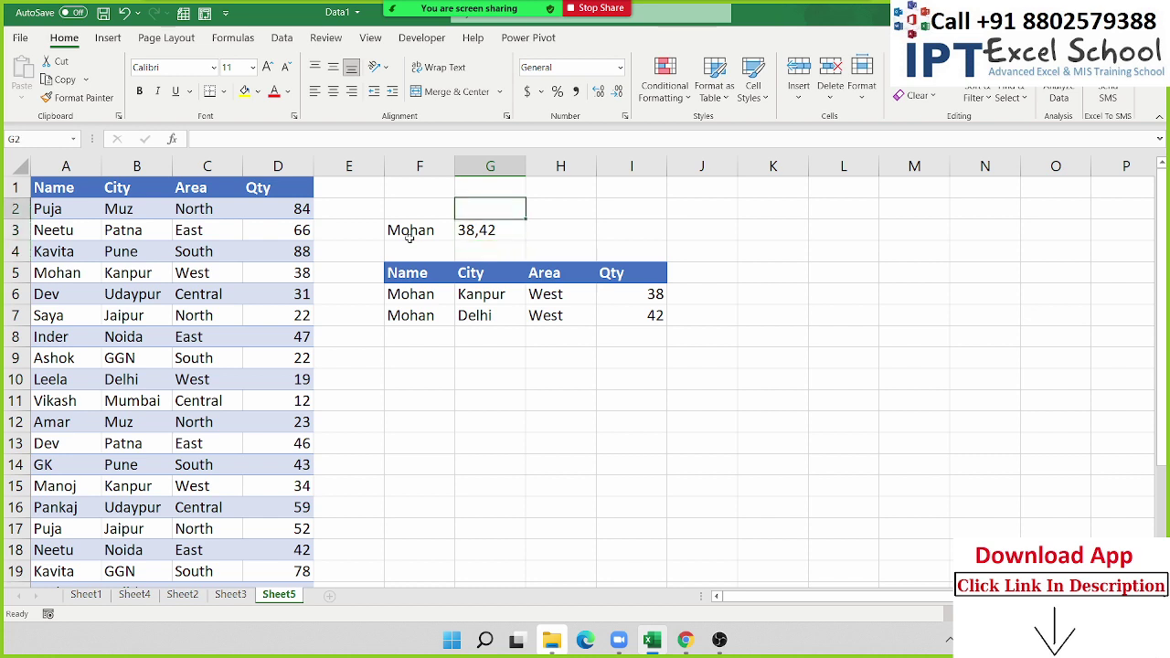
key("Down")
key("Delete")
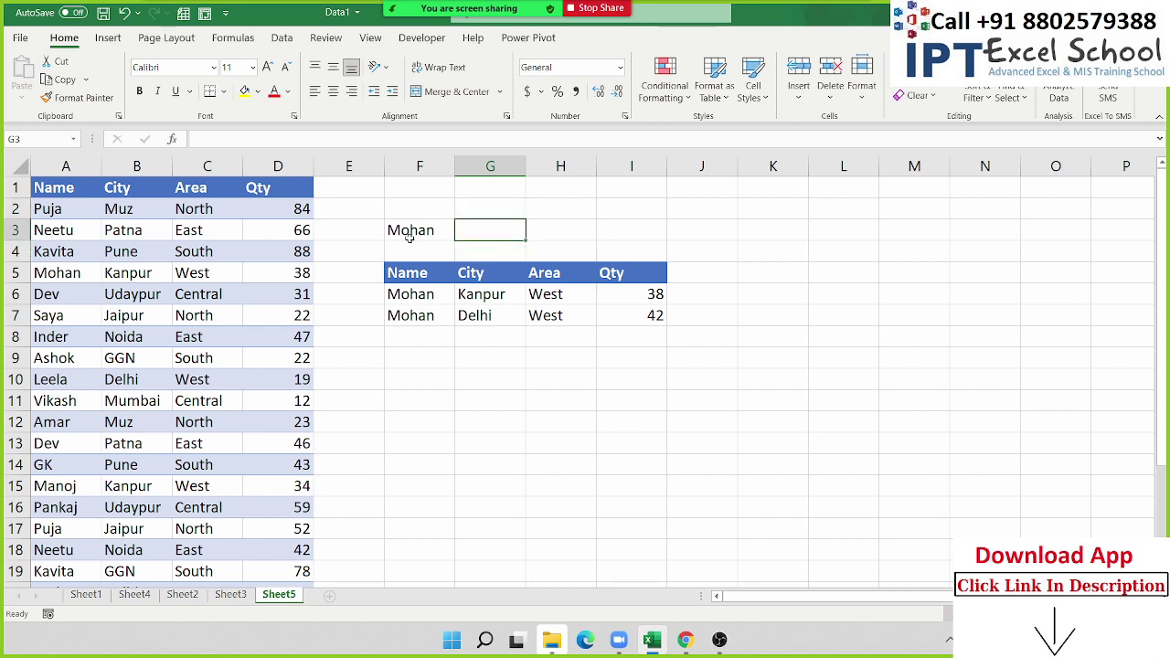
- Begin G3's formula as =TEXTJOIN(",",TRUE,IF( using autocomplete
type("=te")
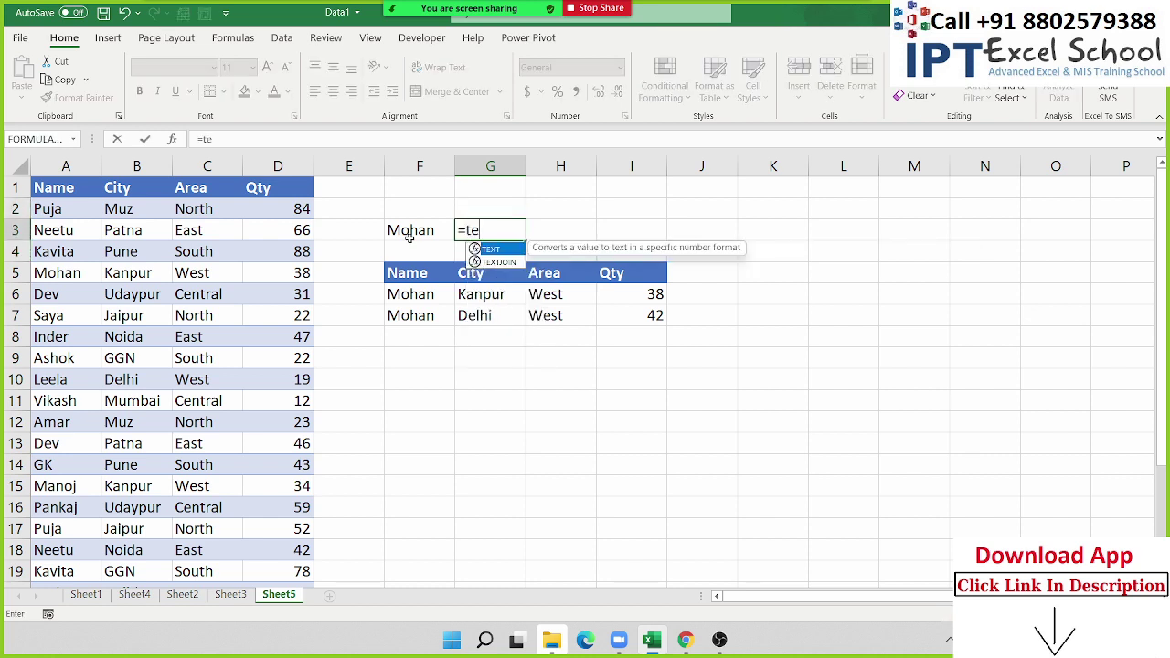
key("Down")
key("Tab")
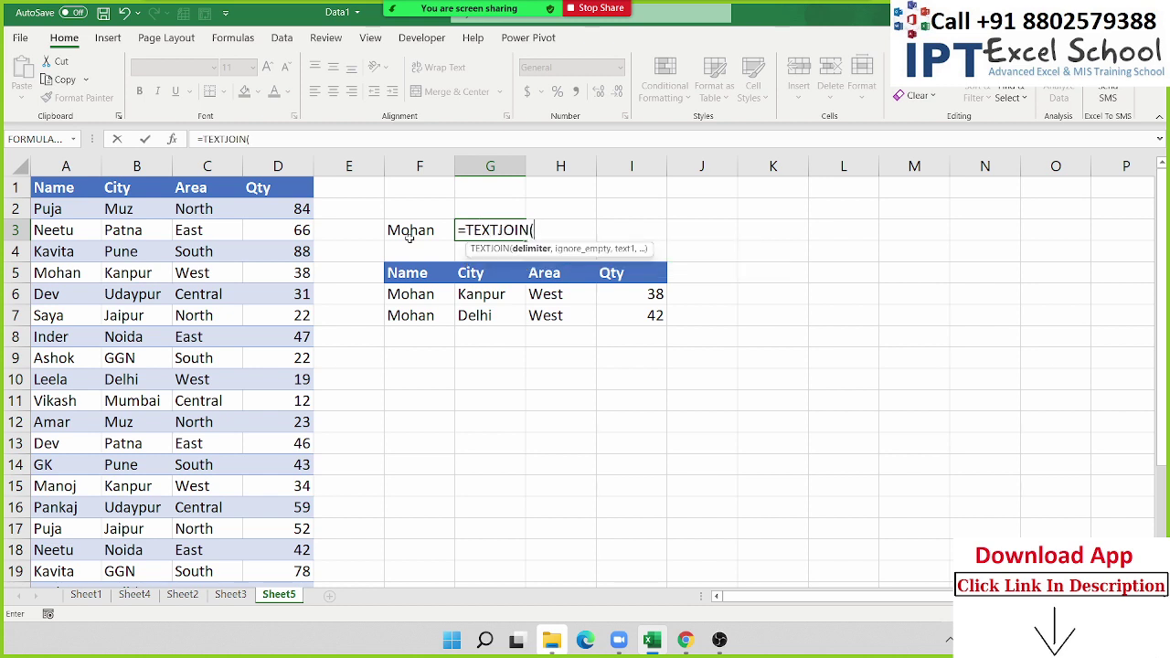
type("\",\"")
type(",")
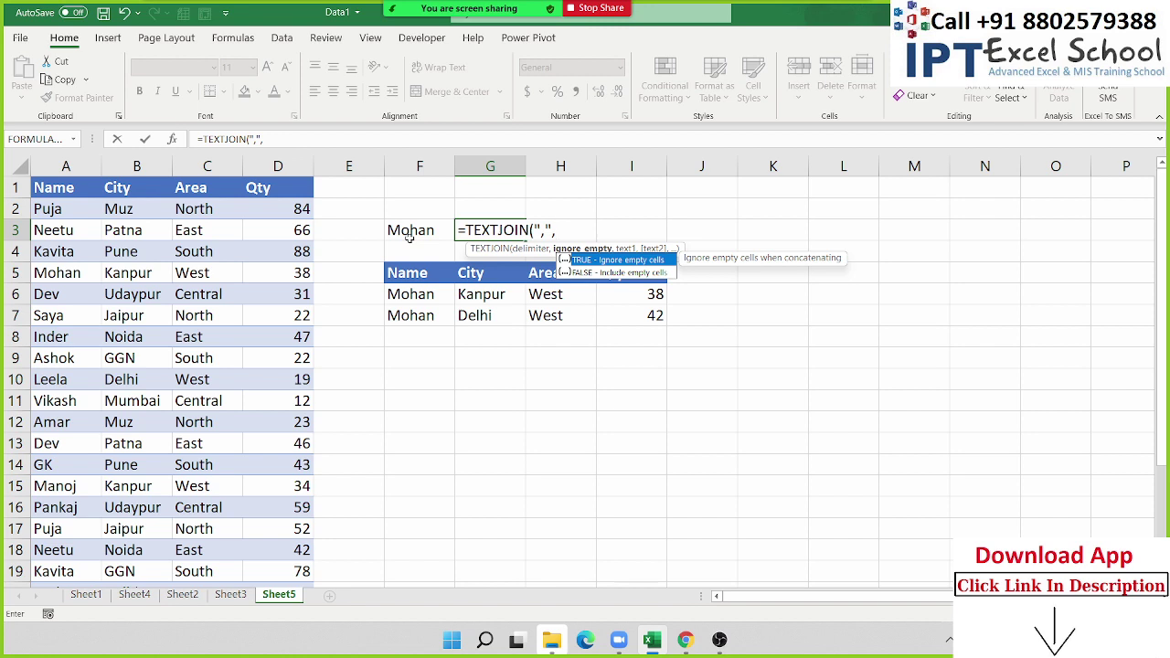
key("Tab")
type(",")
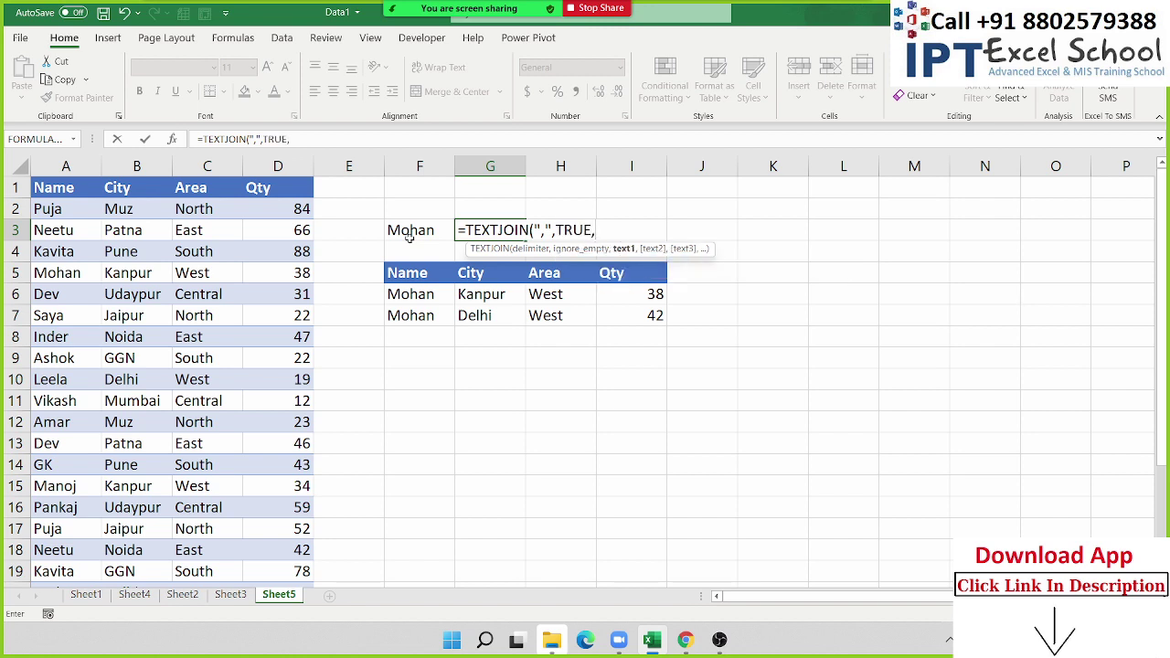
type("fi")
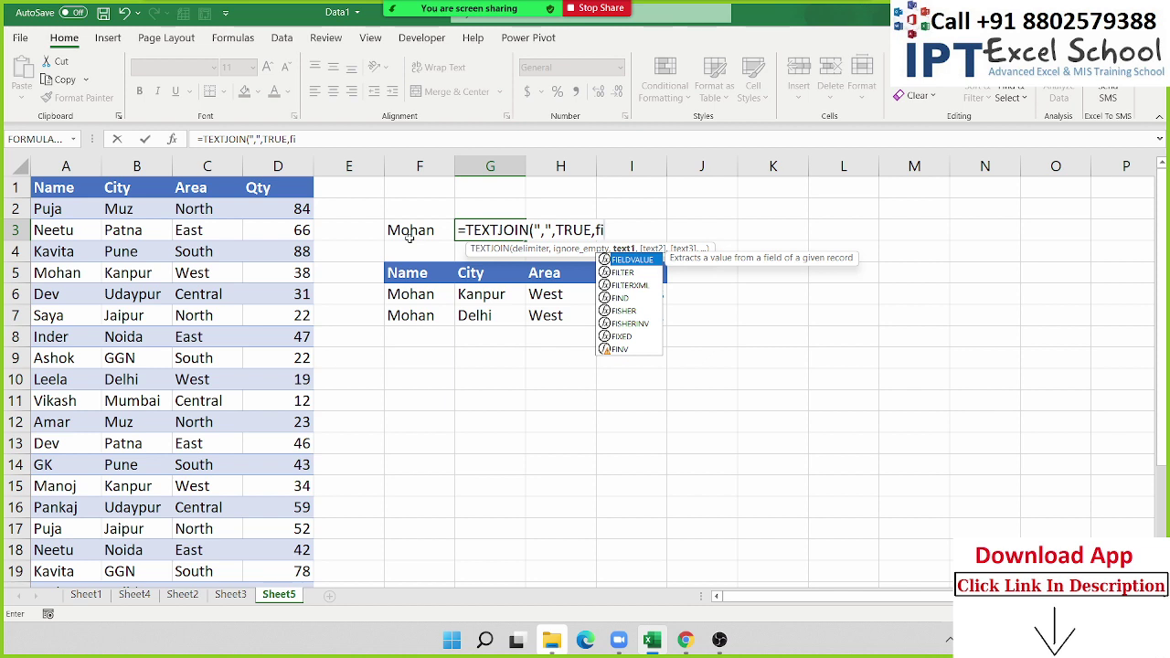
key("BackSpace")
key("BackSpace")
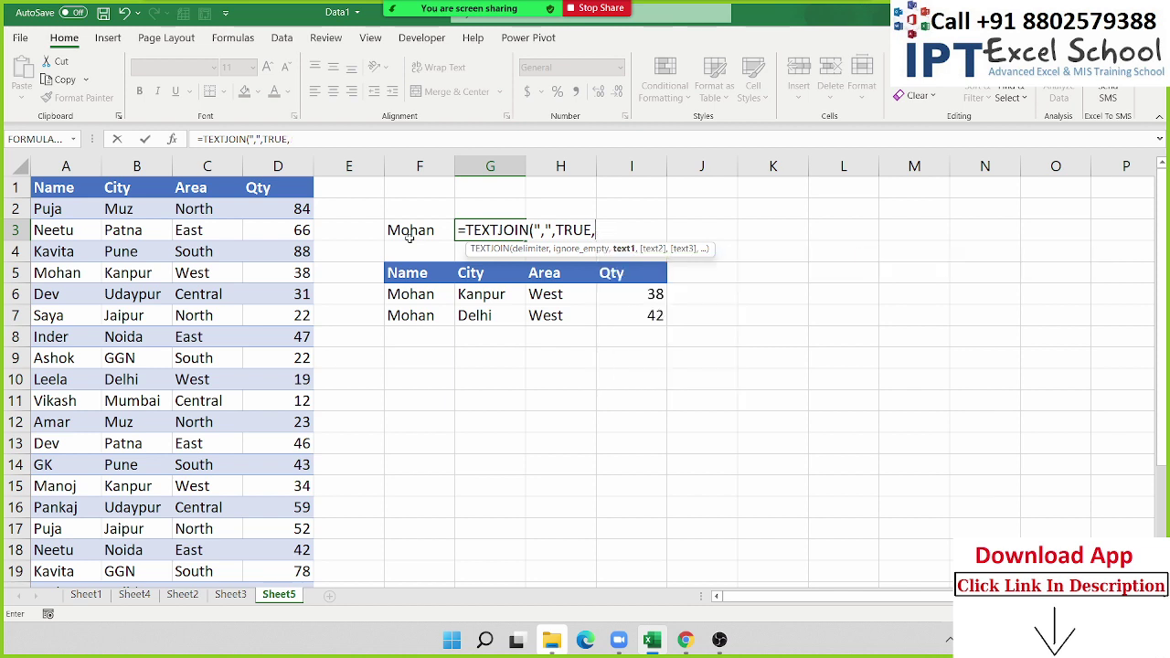
type("if")
key("Tab")
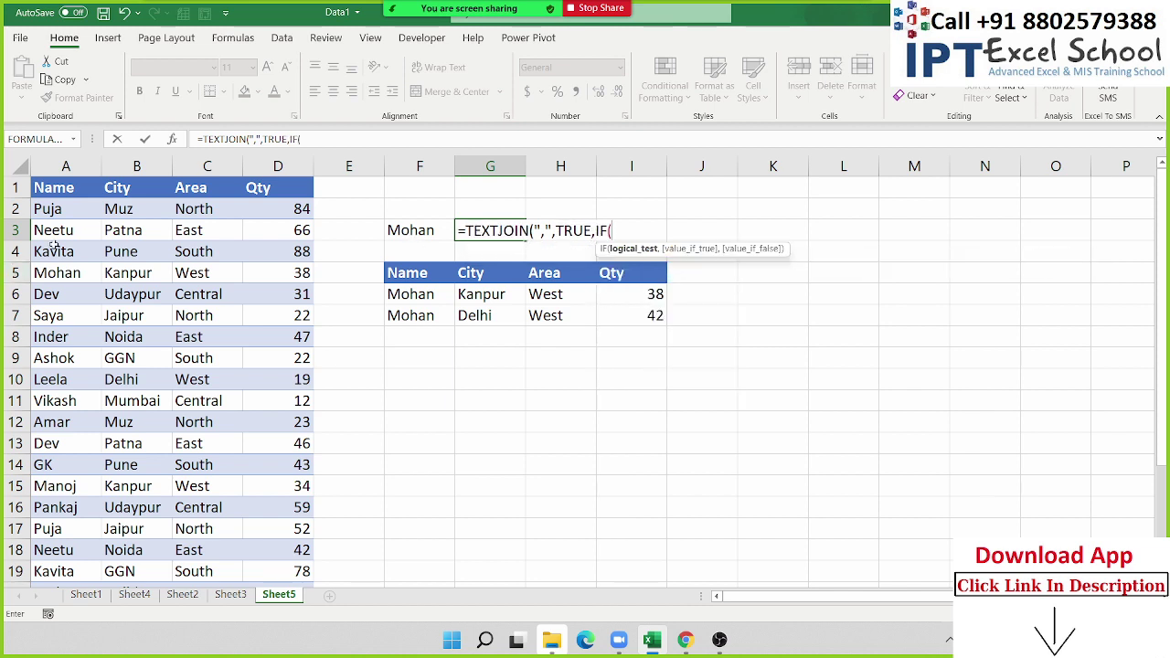
- Give IF the test A2:A26=F3 returning D2:D26, and enter the formula
left_click(64, 208)
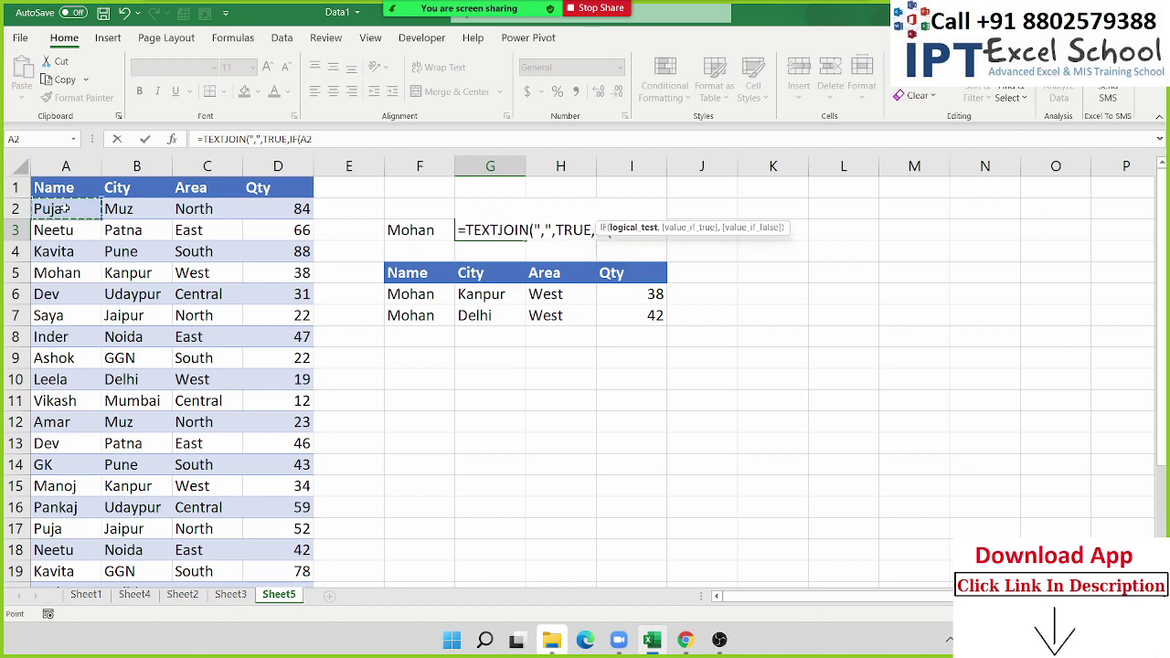
left_click_drag(64, 208, 102, 587)
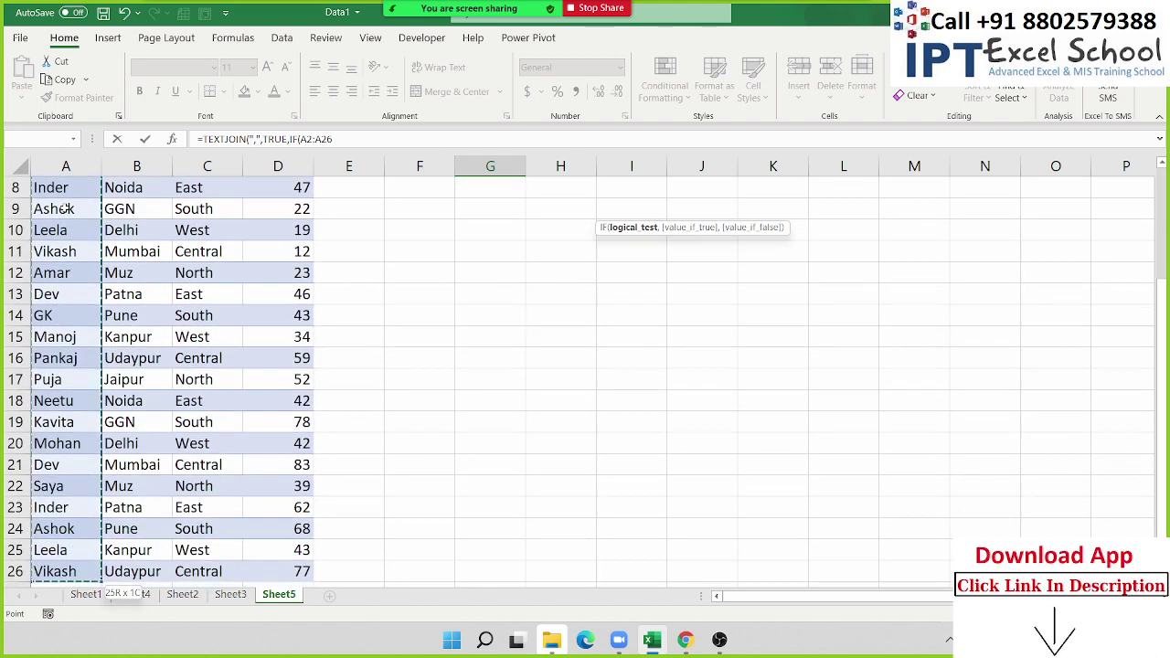
type("=")
key("Up")
key("Left")
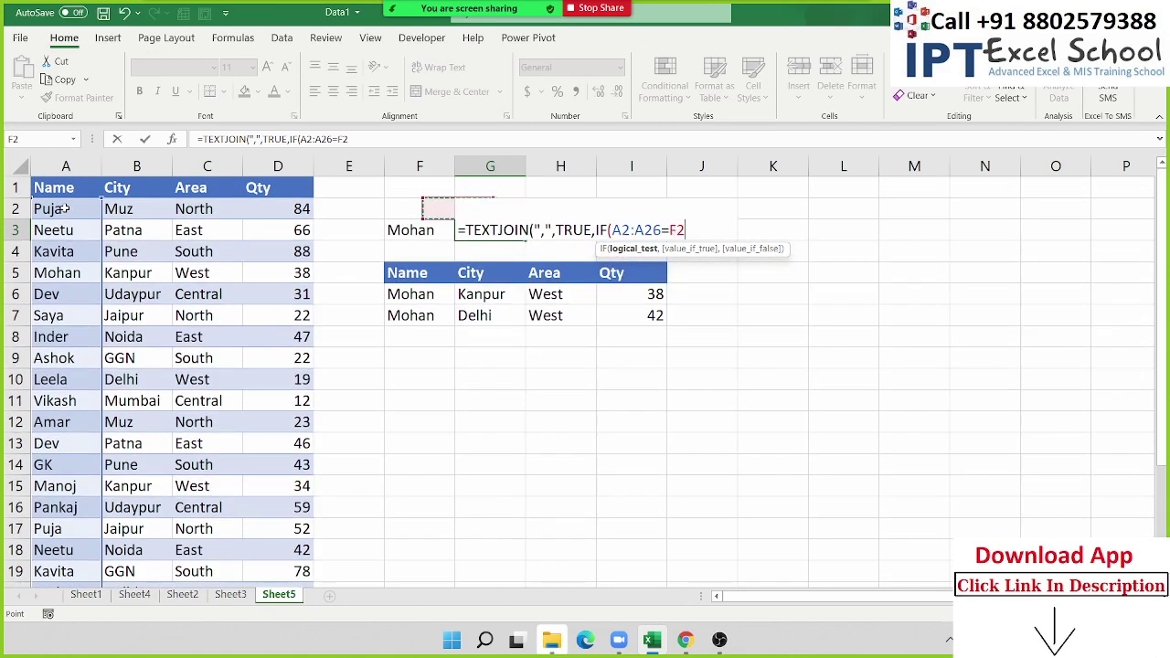
key("Down")
type(",")
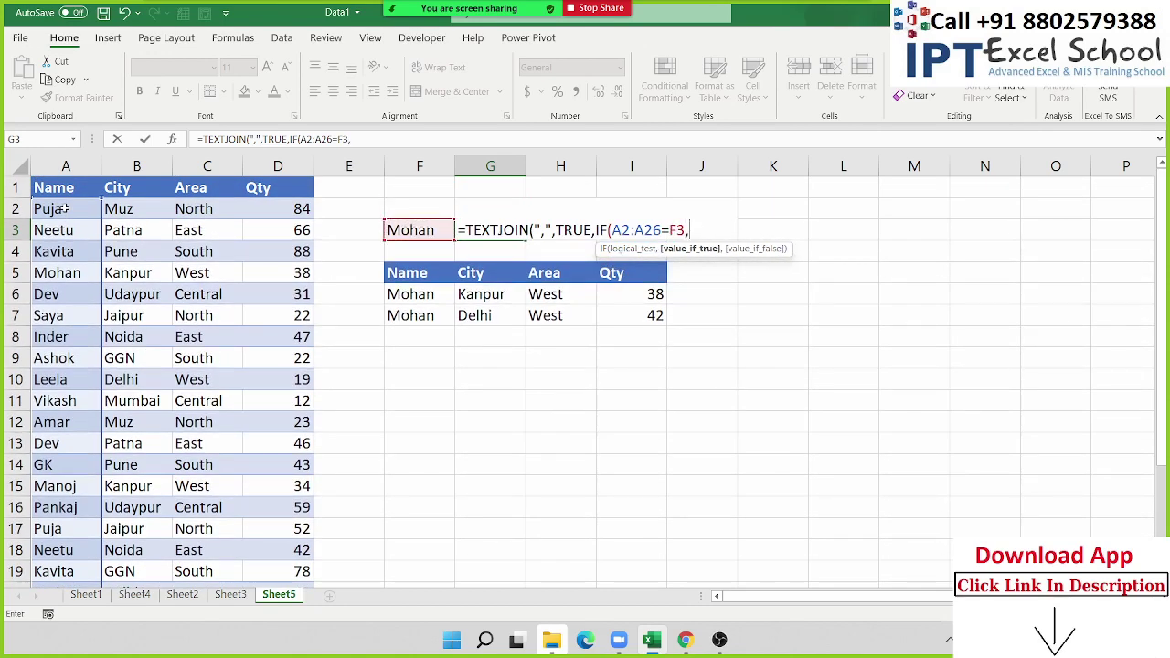
key("Left")
key("Up")
key("Left")
key("ctrl+shift+Down")
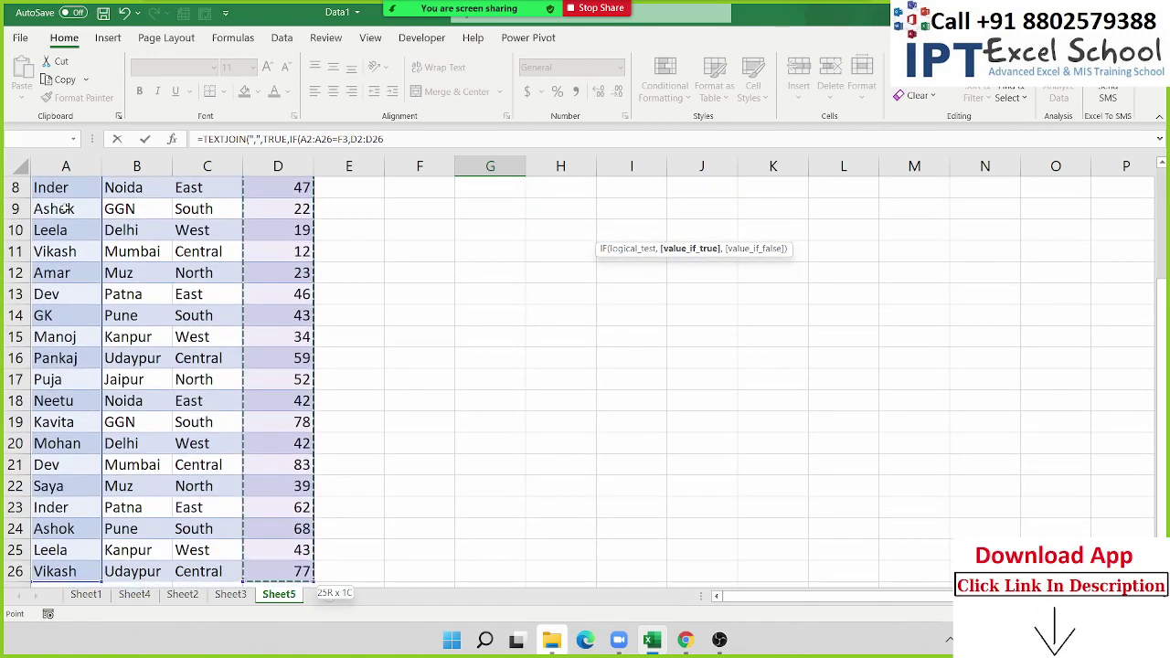
type(")")
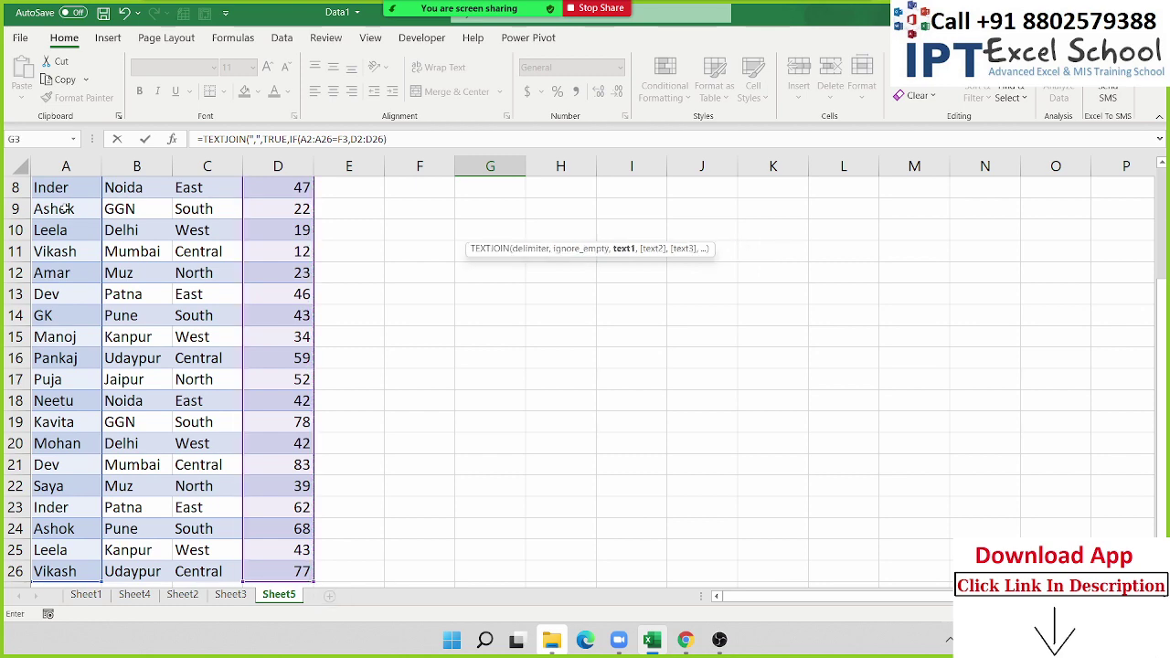
key("Return")
key("Return")
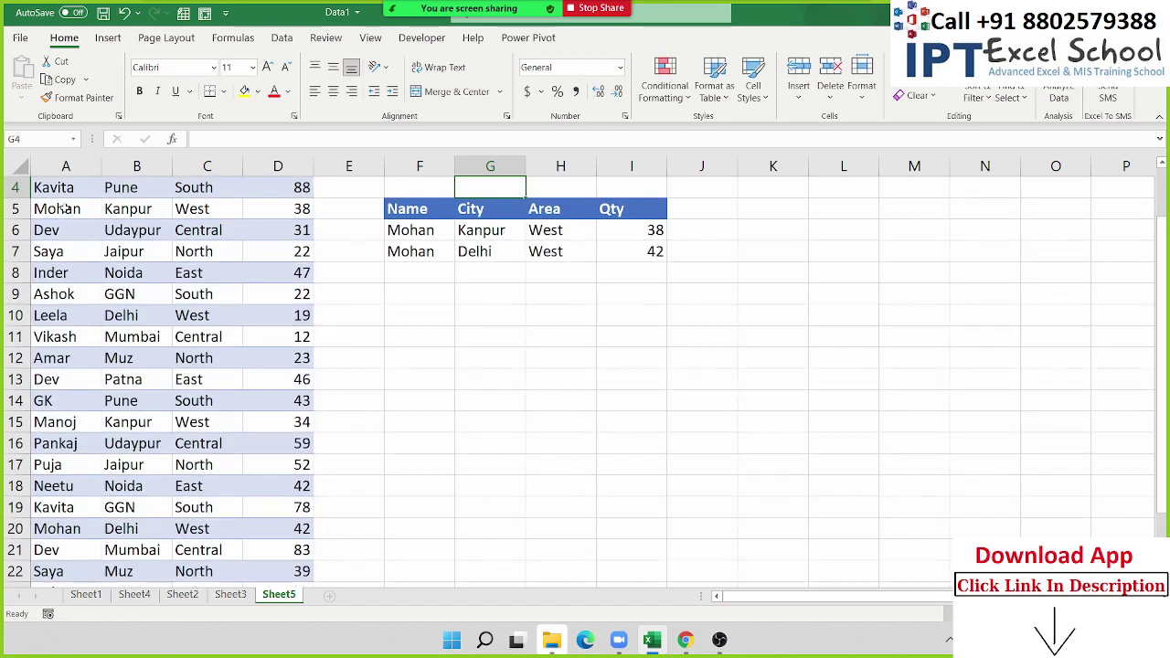
- Add the "" value-if-false argument to G3's IF and re-enter the formula
key("Up")
key("Up")
key("Down")
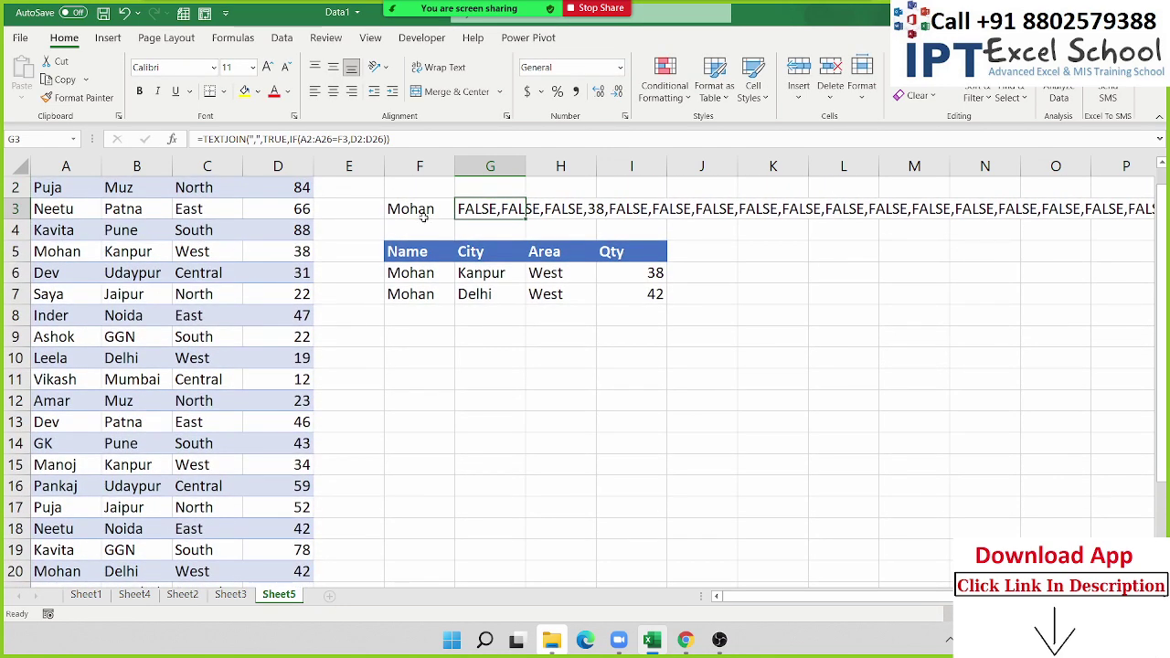
double_click(474, 209)
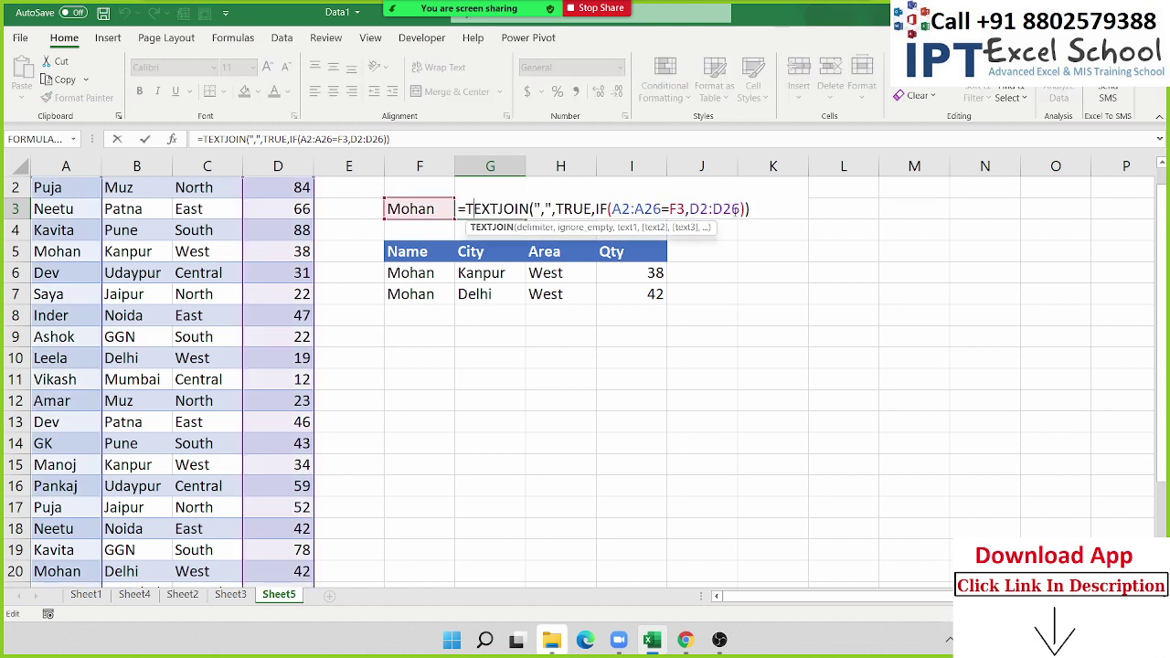
type(",")
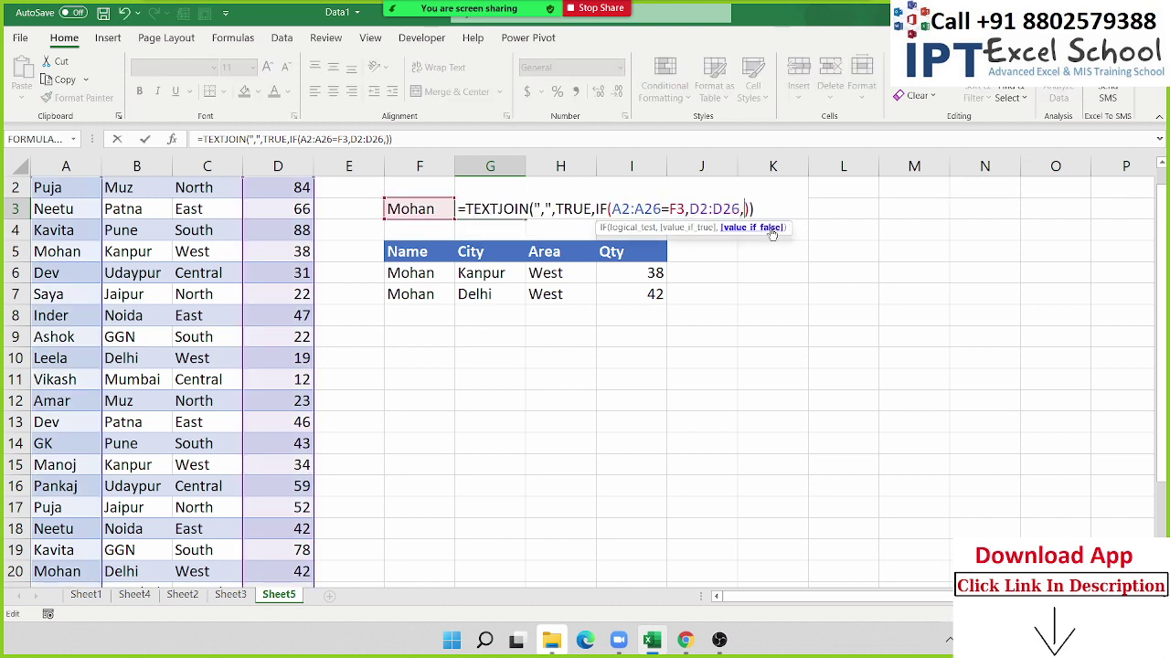
type("\"\"\"")
key("ctrl+Return")
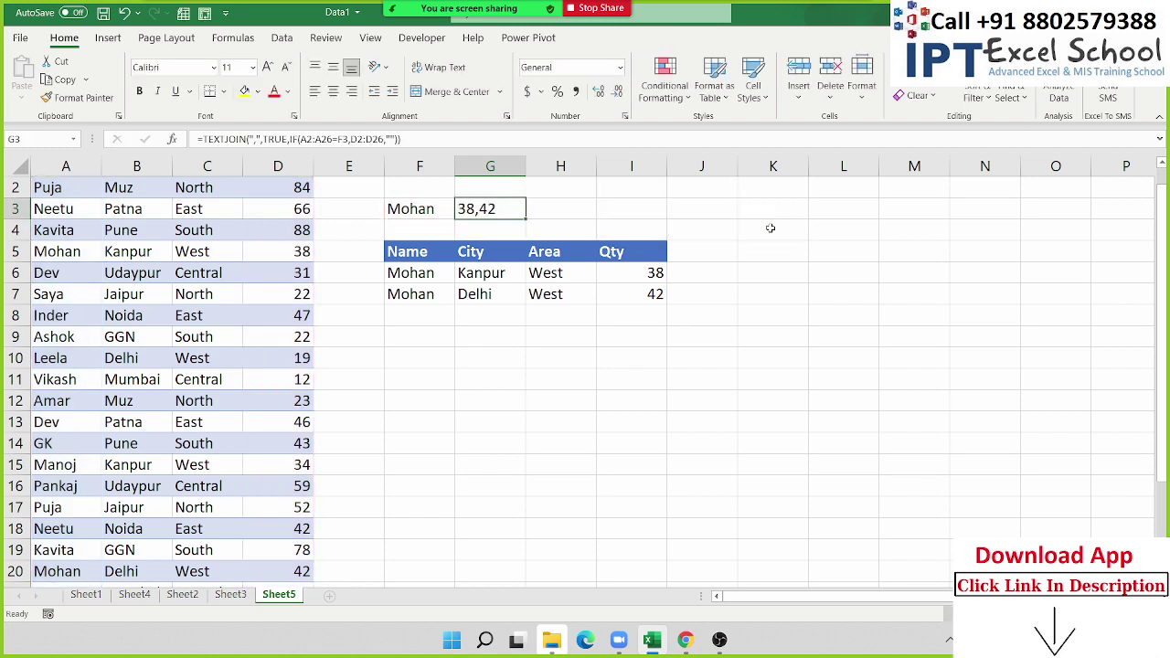
- Run Evaluate Formula on G3 and expand A2:A26 into its list of names
left_click(279, 41)
left_click(232, 41)
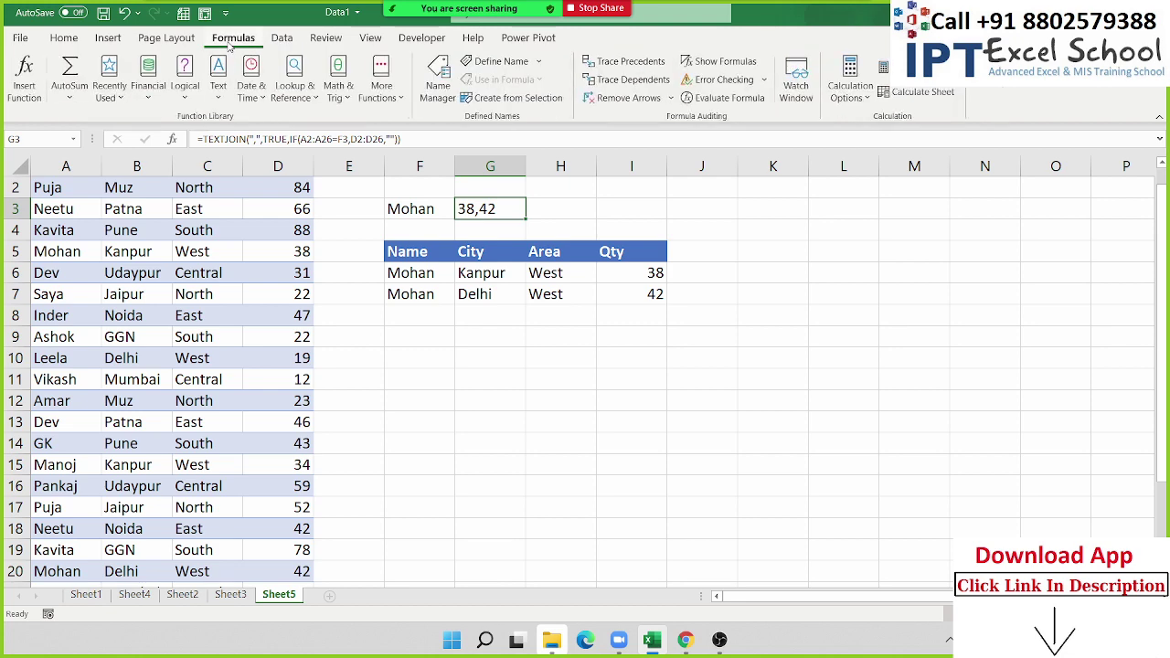
left_click(723, 98)
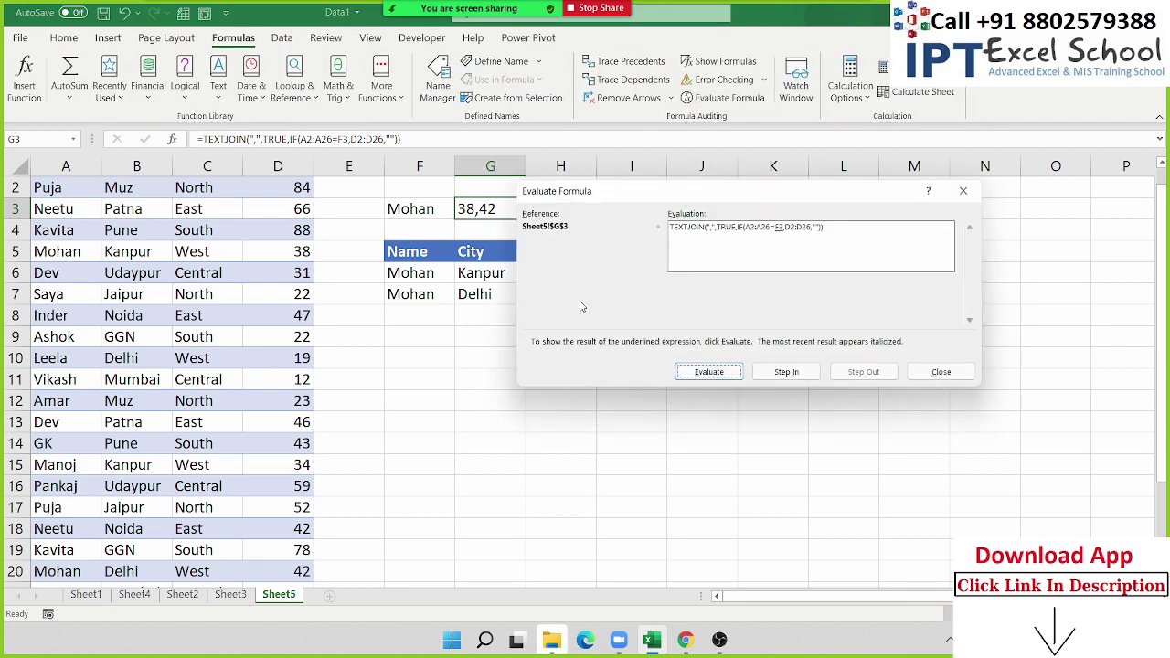
left_click_drag(594, 200, 552, 319)
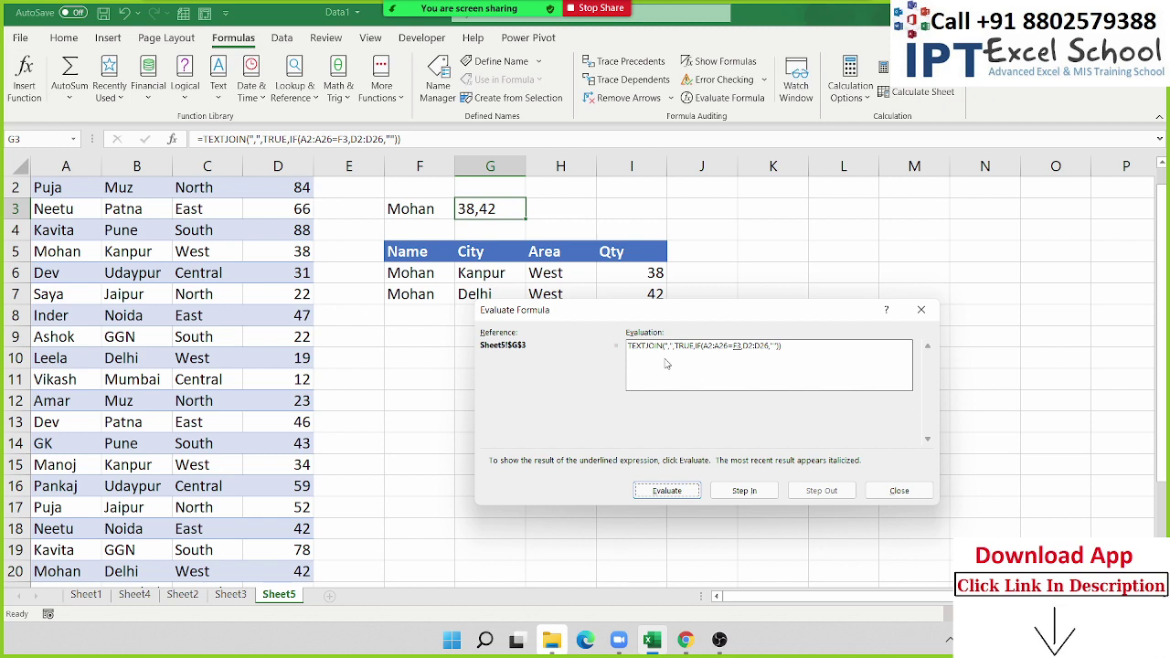
left_click(681, 493)
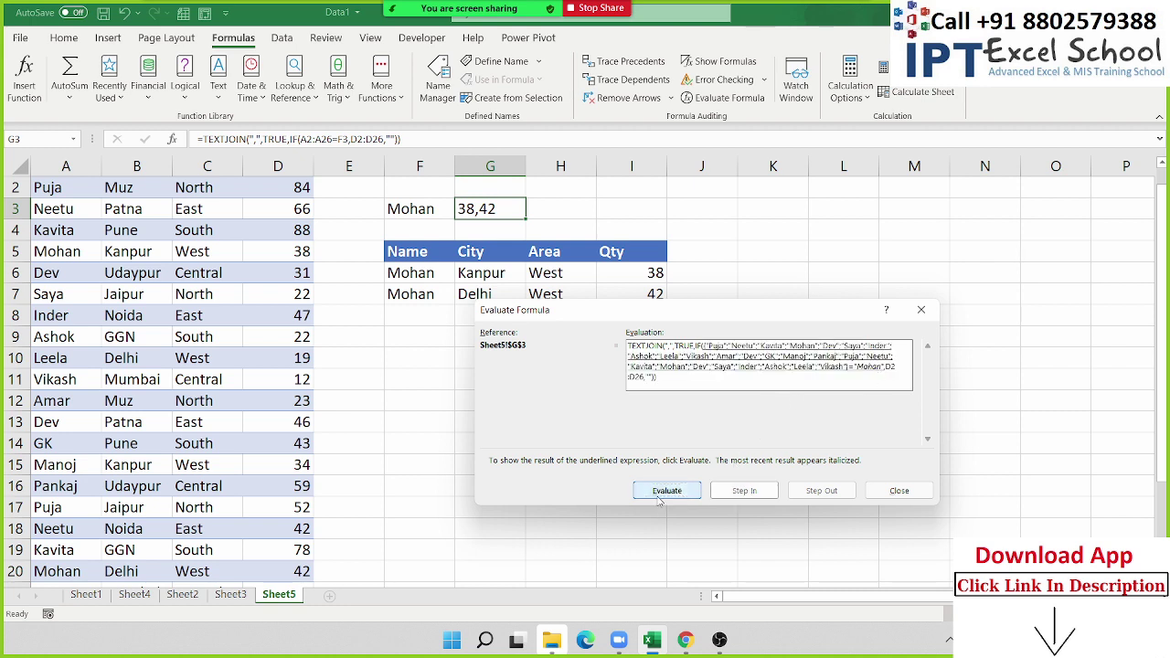
- Evaluate the name comparison and IF through to the final joined result 38,42
left_click(659, 494)
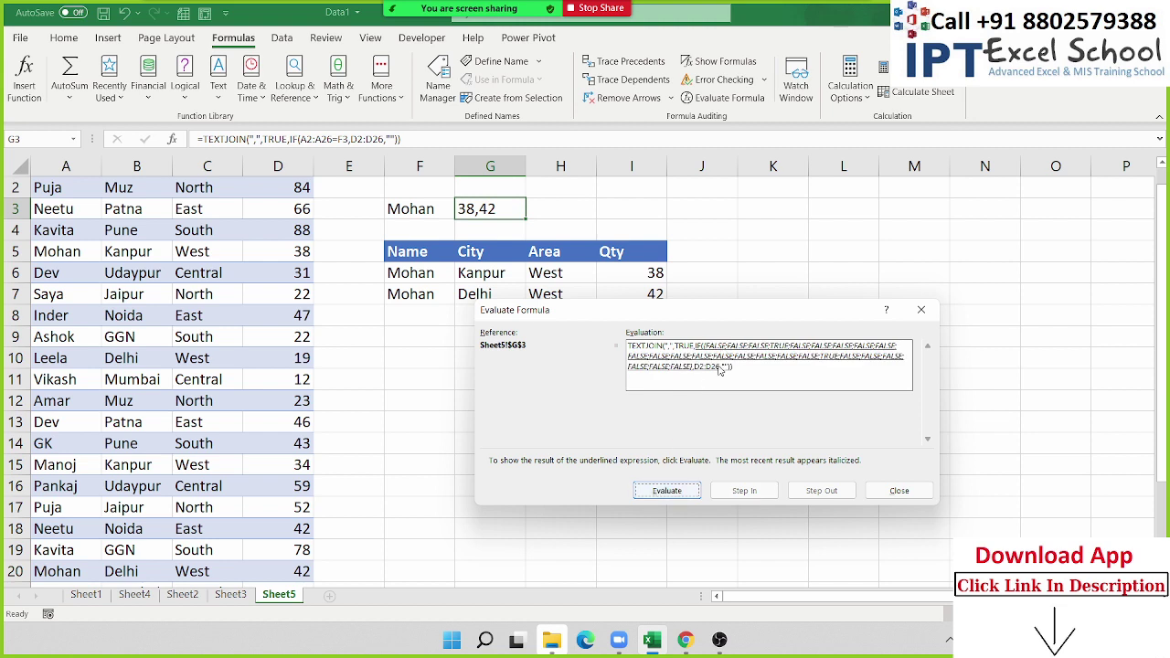
left_click(678, 492)
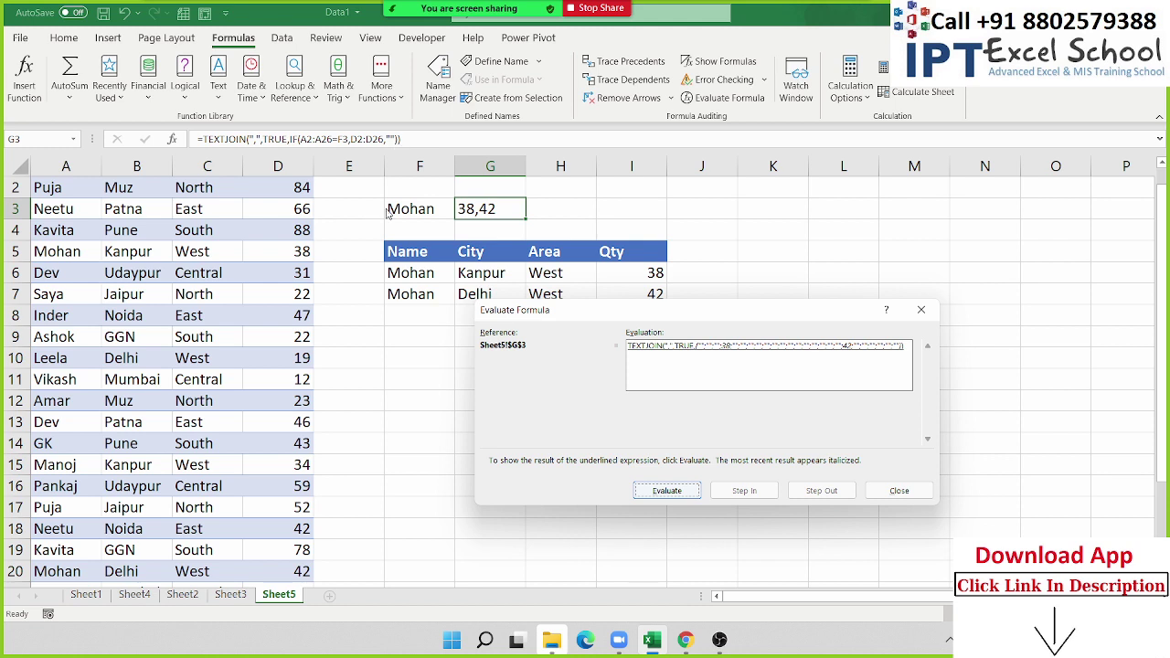
left_click(688, 489)
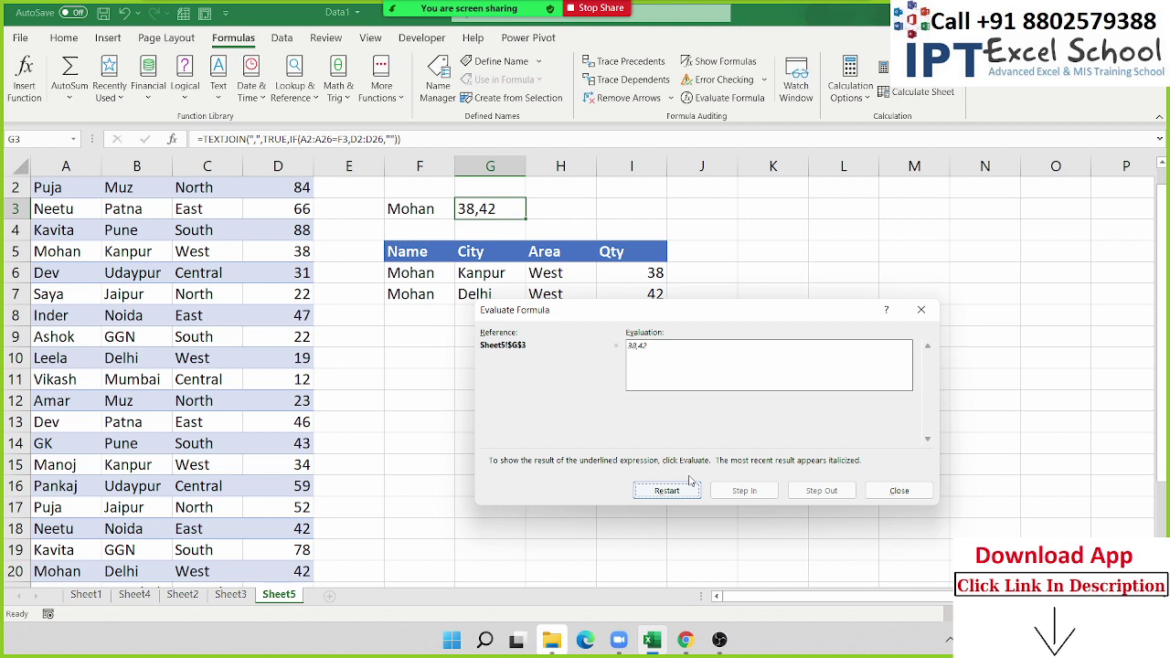
- Close the evaluation and start H3 with =TEXTJOIN(",",TRUE, via autocomplete
left_click(900, 492)
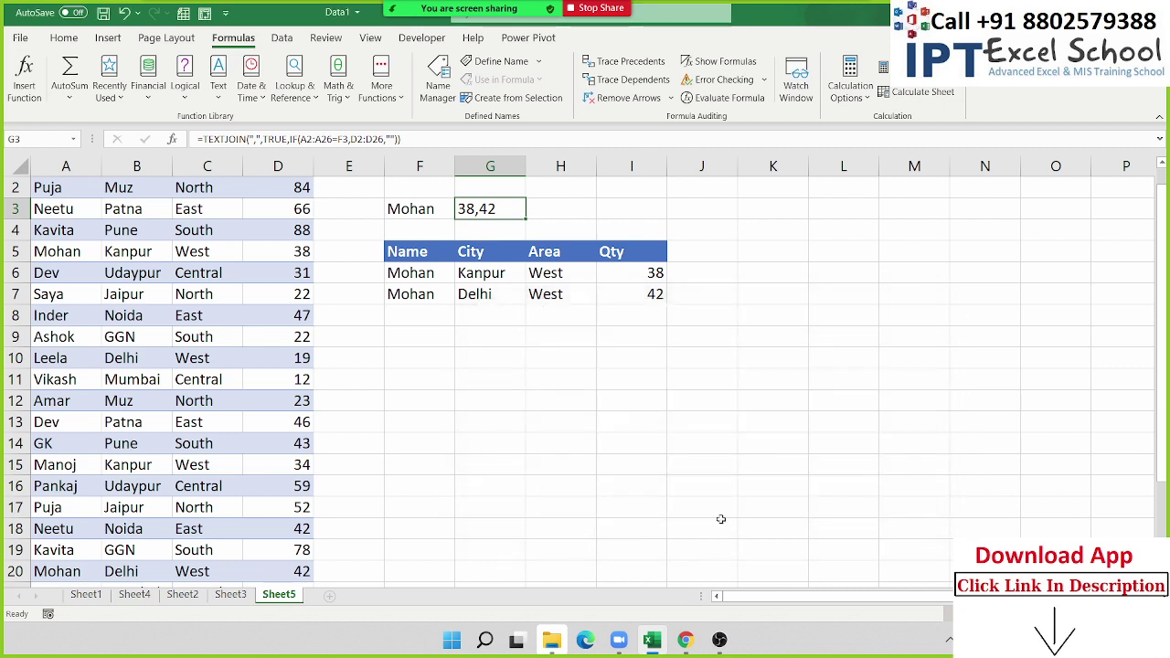
left_click(578, 210)
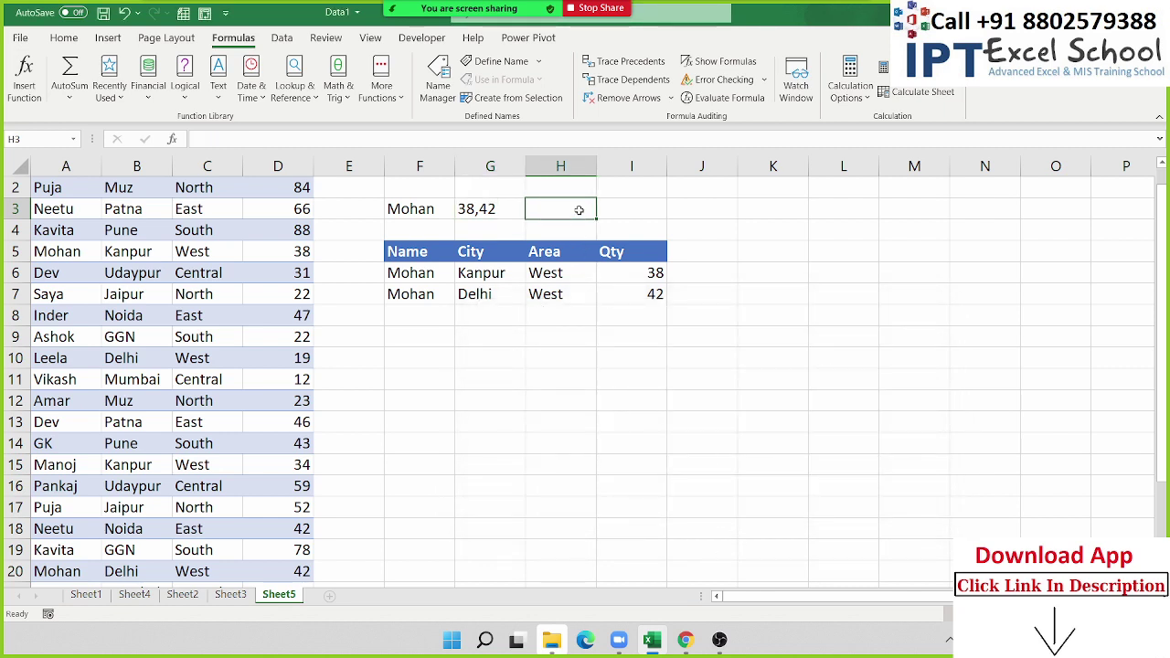
type("=te")
key("Down")
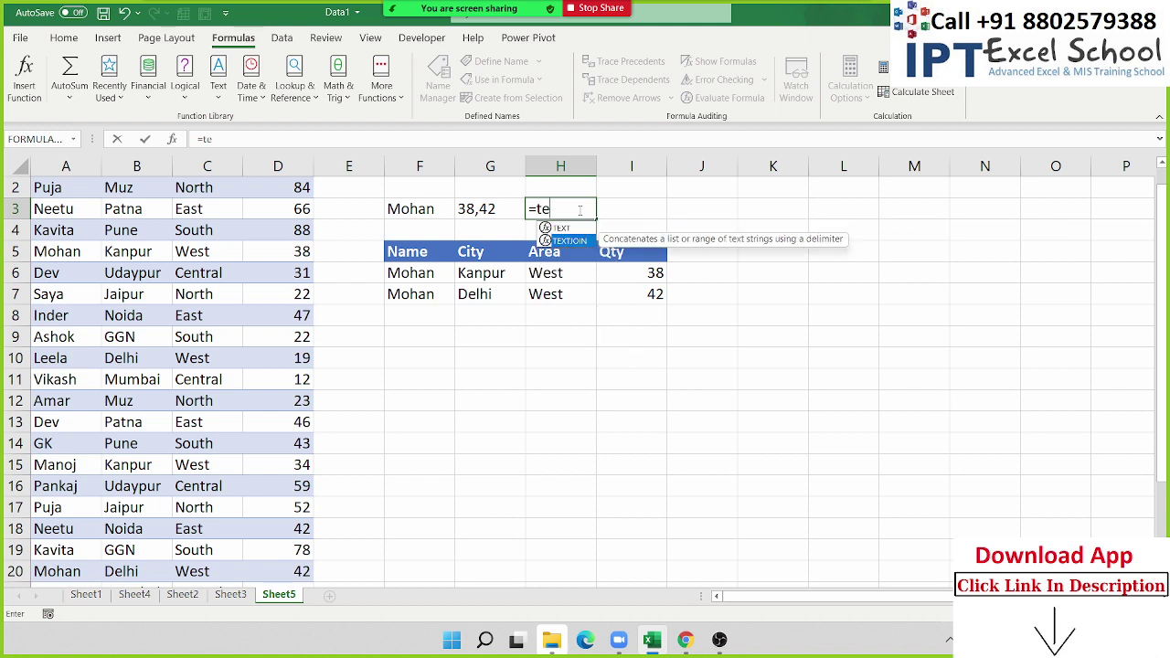
key("Tab")
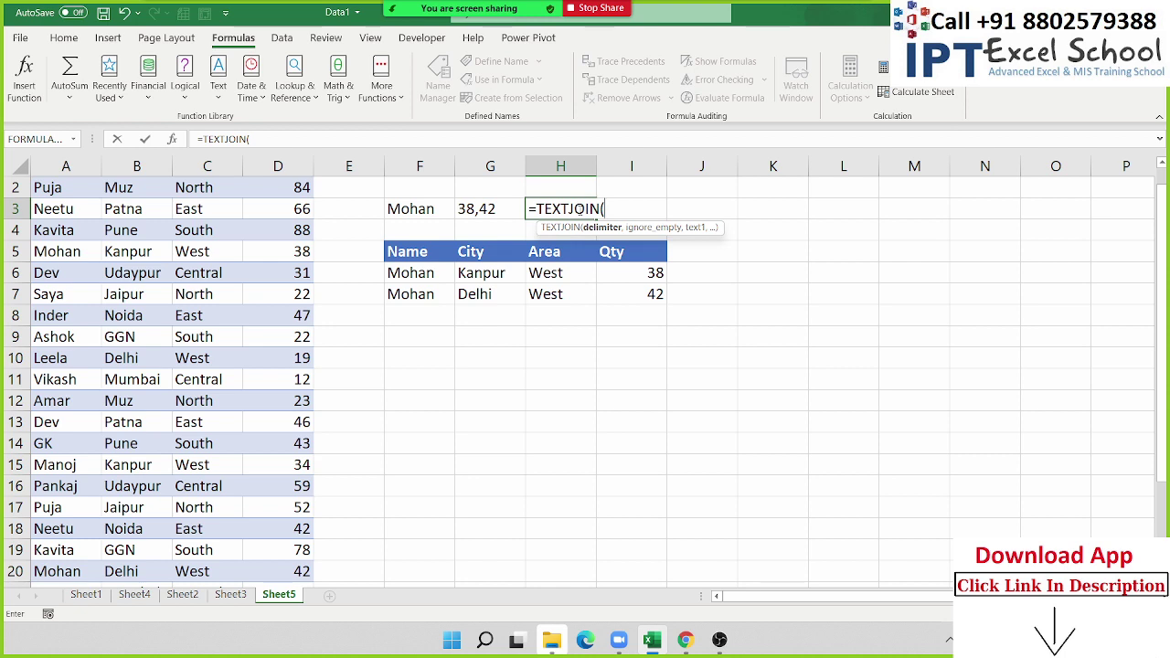
type("\"")
type(",\",")
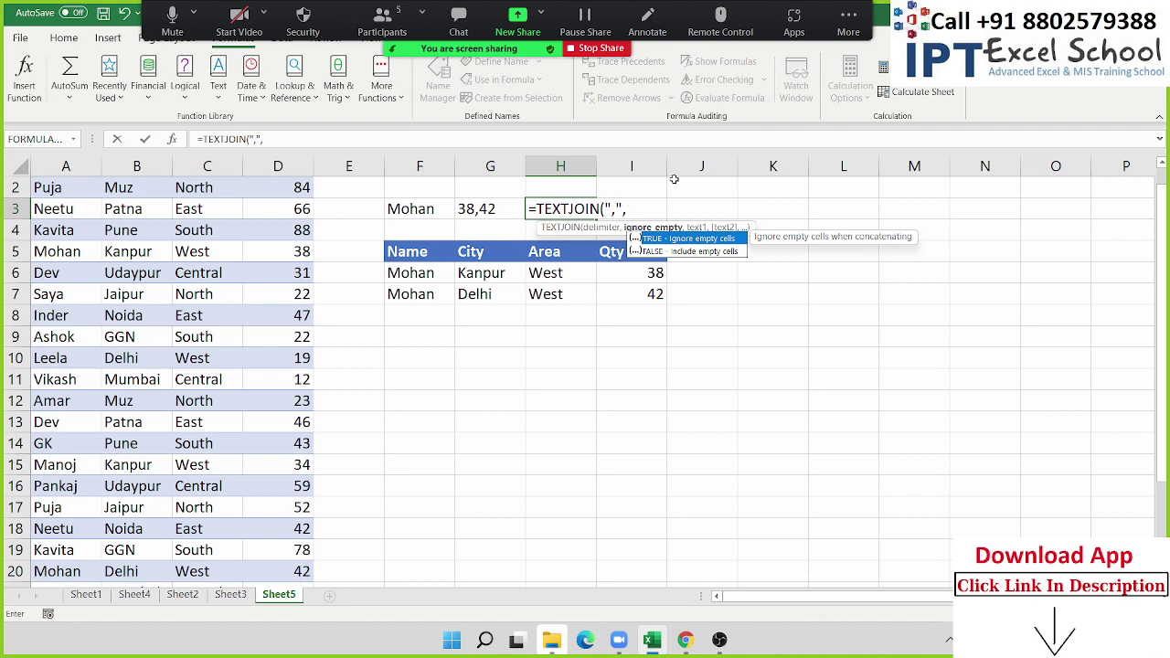
type("true")
key("Tab")
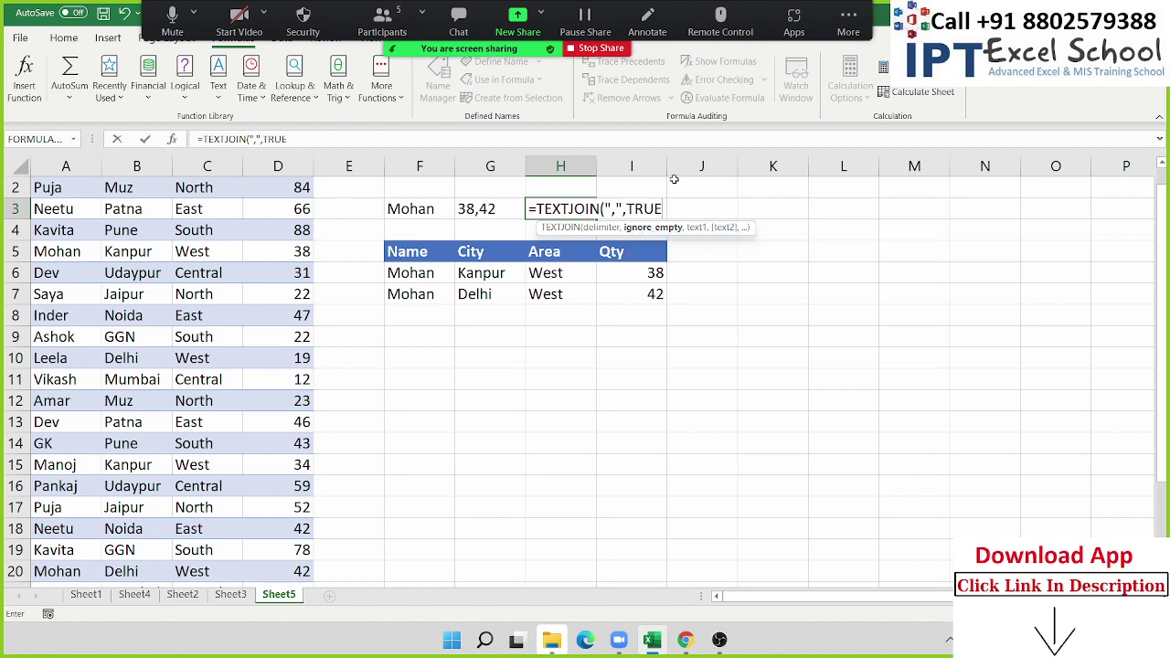
type(",")
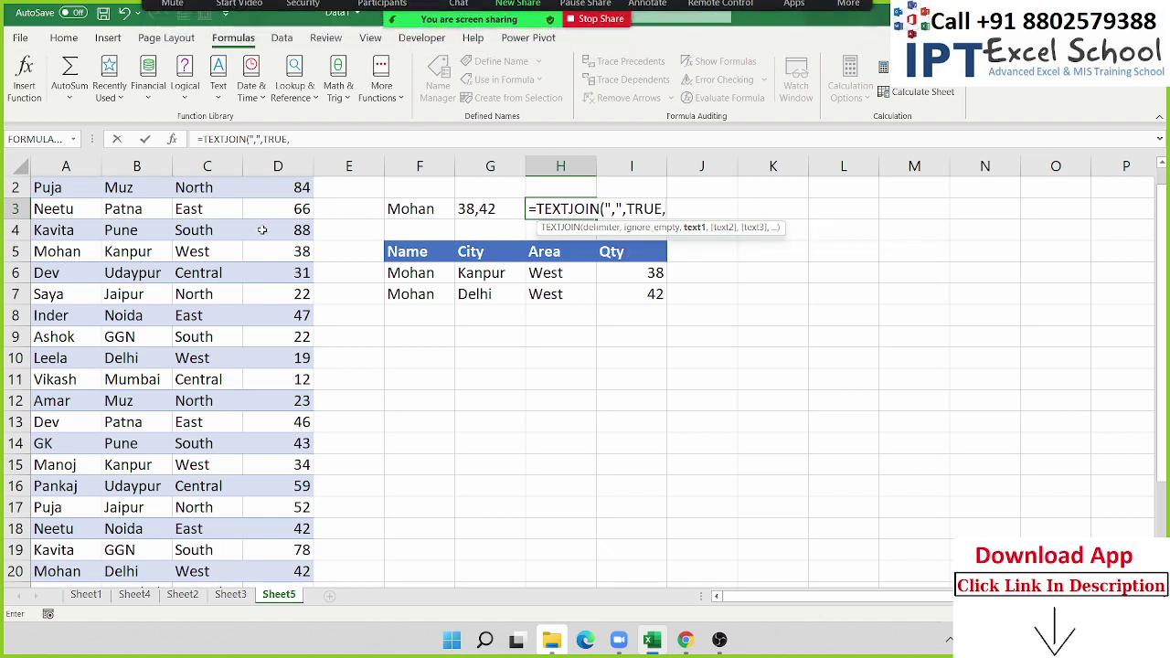
- Replace the stray D1 with FILTER and give it the Qty array D1:D26
scroll(293, 219, "up", 1)
left_click(287, 192)
left_click(289, 195)
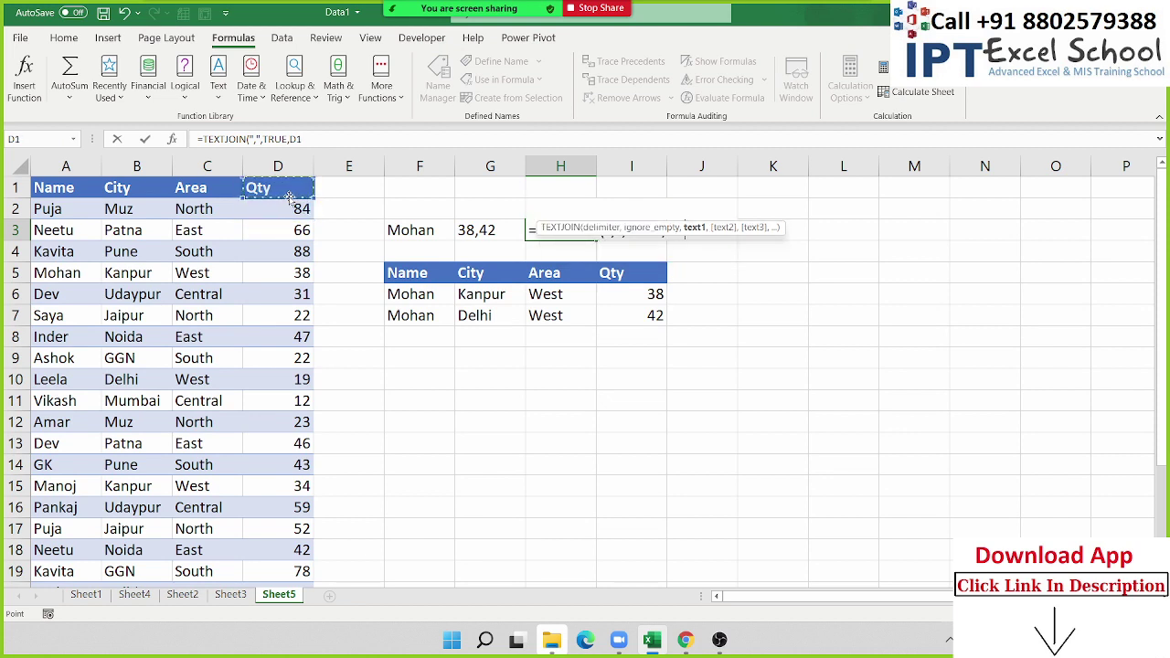
key("BackSpace")
key("BackSpace")
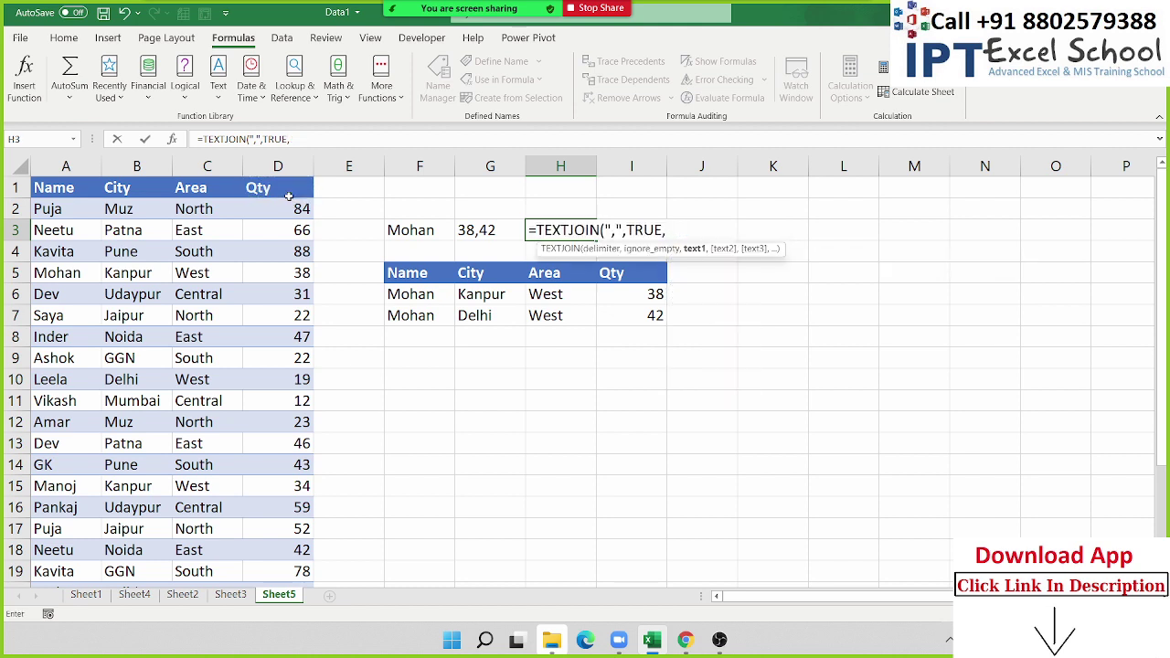
type("fil")
key("Tab")
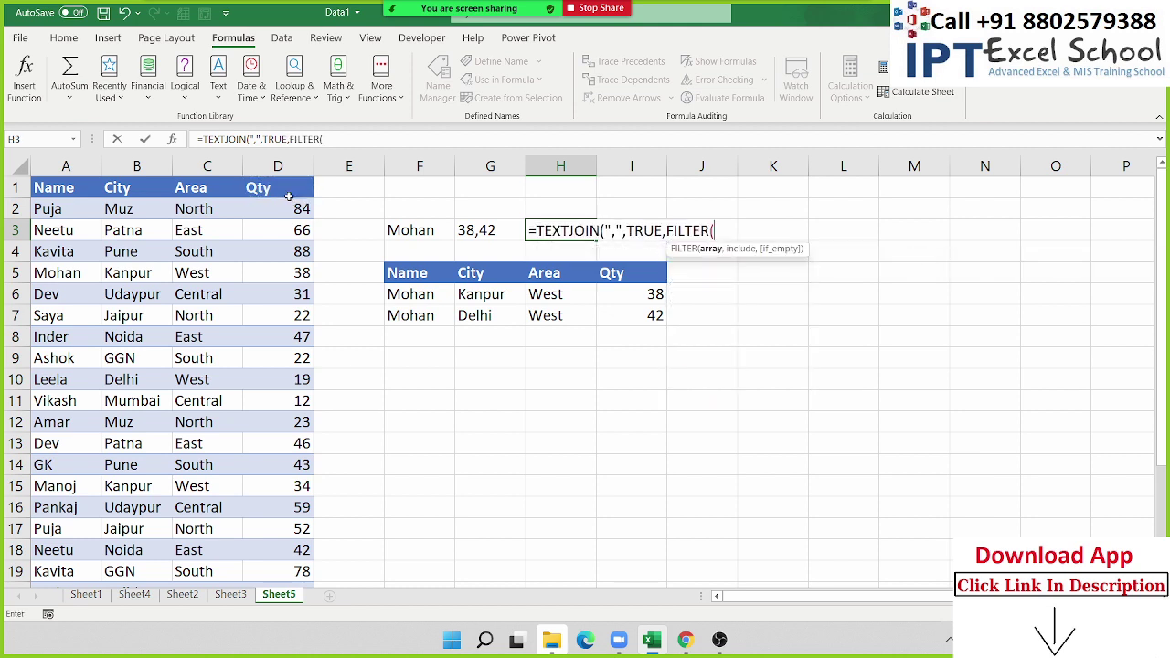
key("Left")
key("Left")
key("Left")
key("Up")
left_click(288, 196)
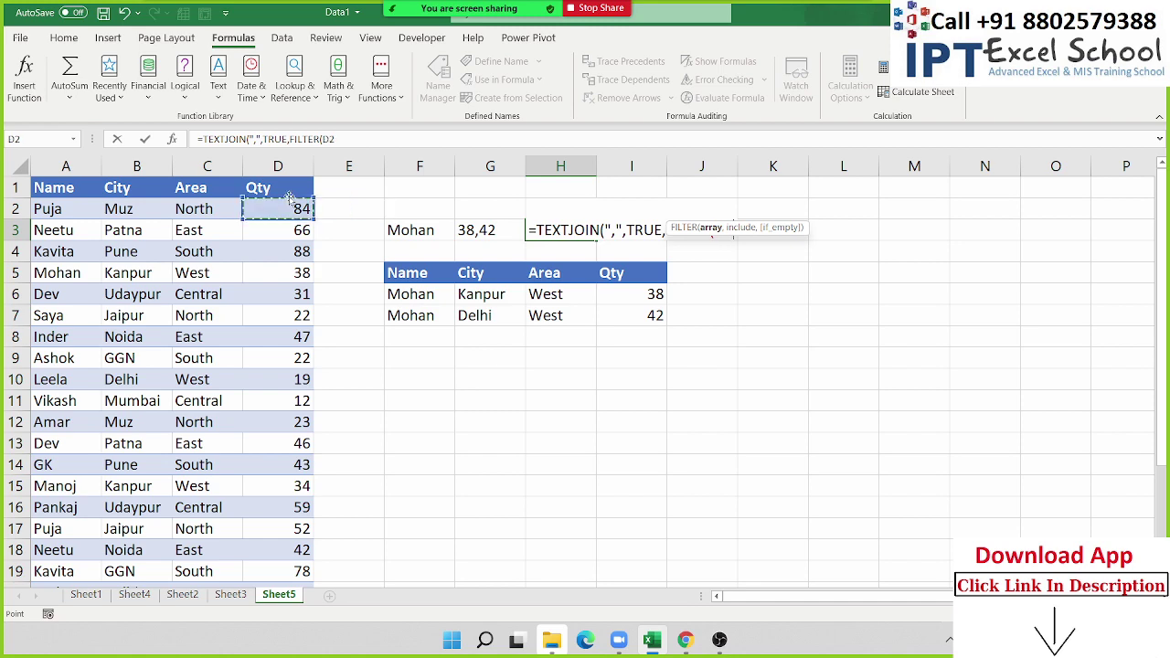
key("ctrl+shift+Down")
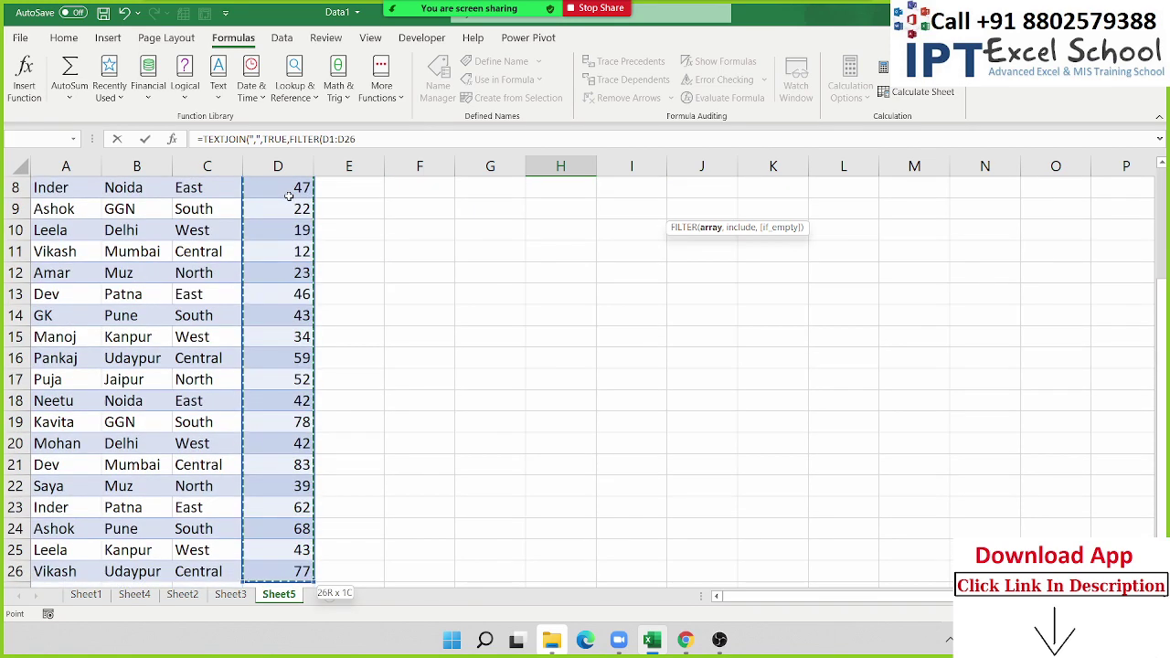
type(",")
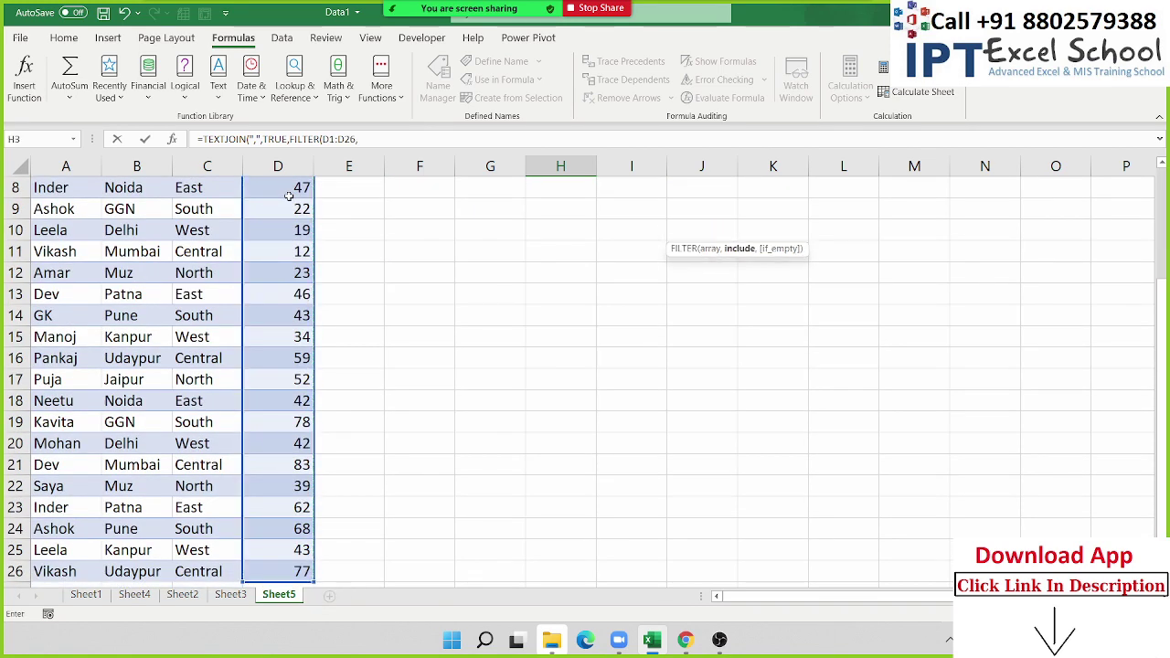
- Add the FILTER criterion A1:A26=F3 and commit the H3 formula
key("ctrl+Up")
key("Left")
key("Left")
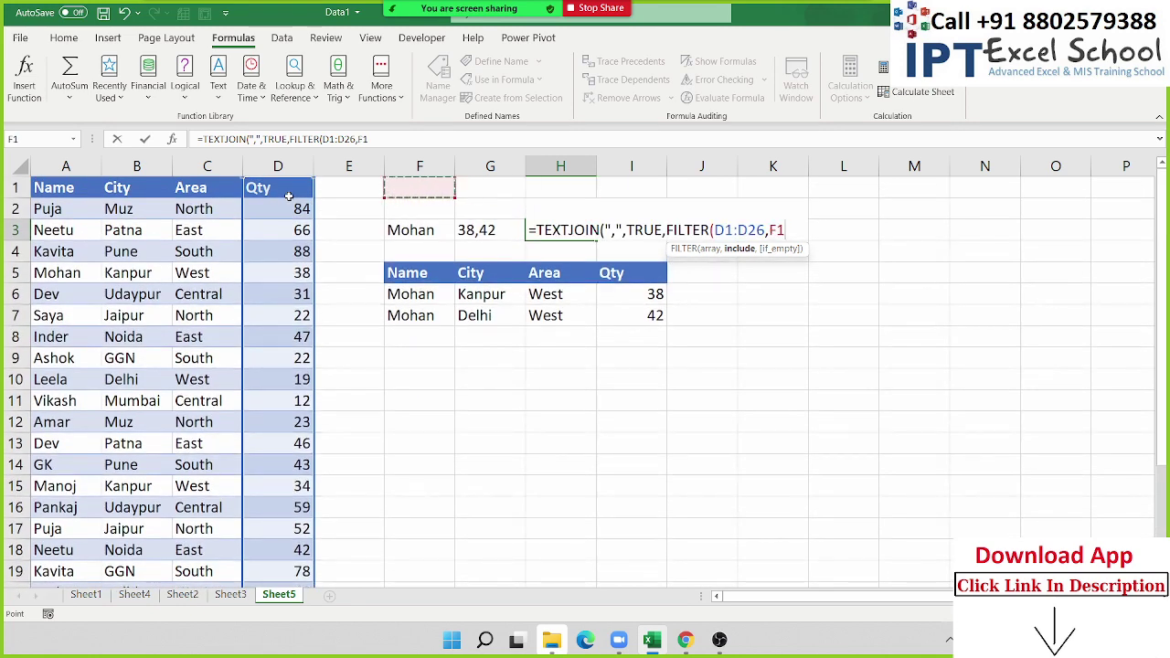
key("Left")
key("Left")
key("Left")
key("Left")
key("Left")
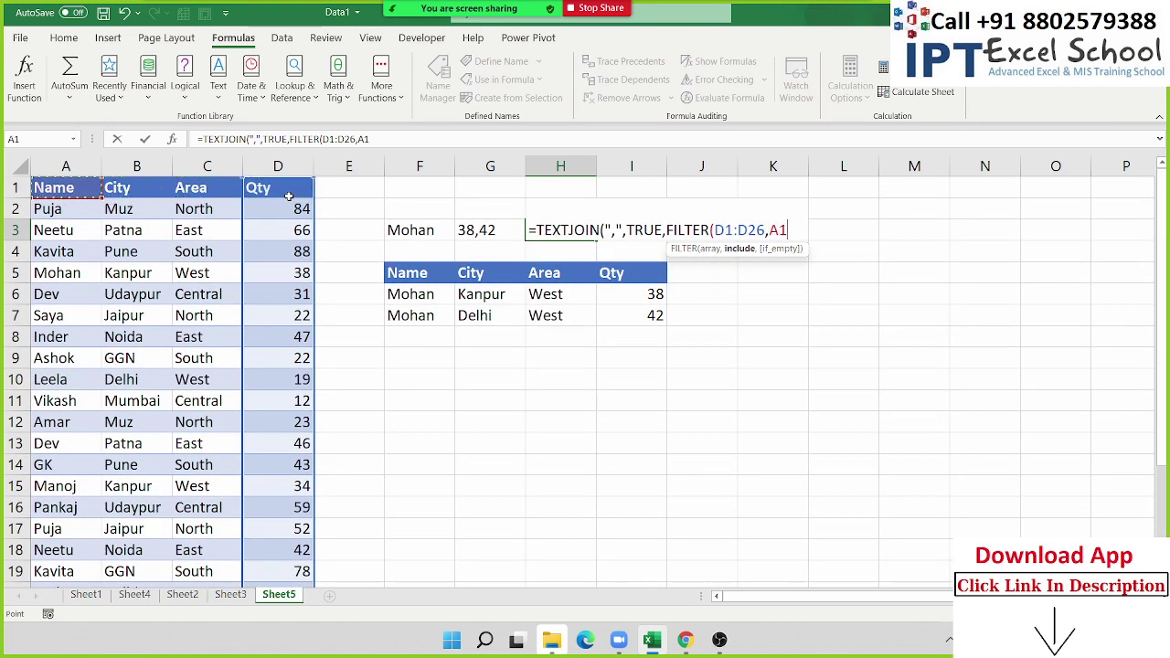
key("ctrl+shift+Down")
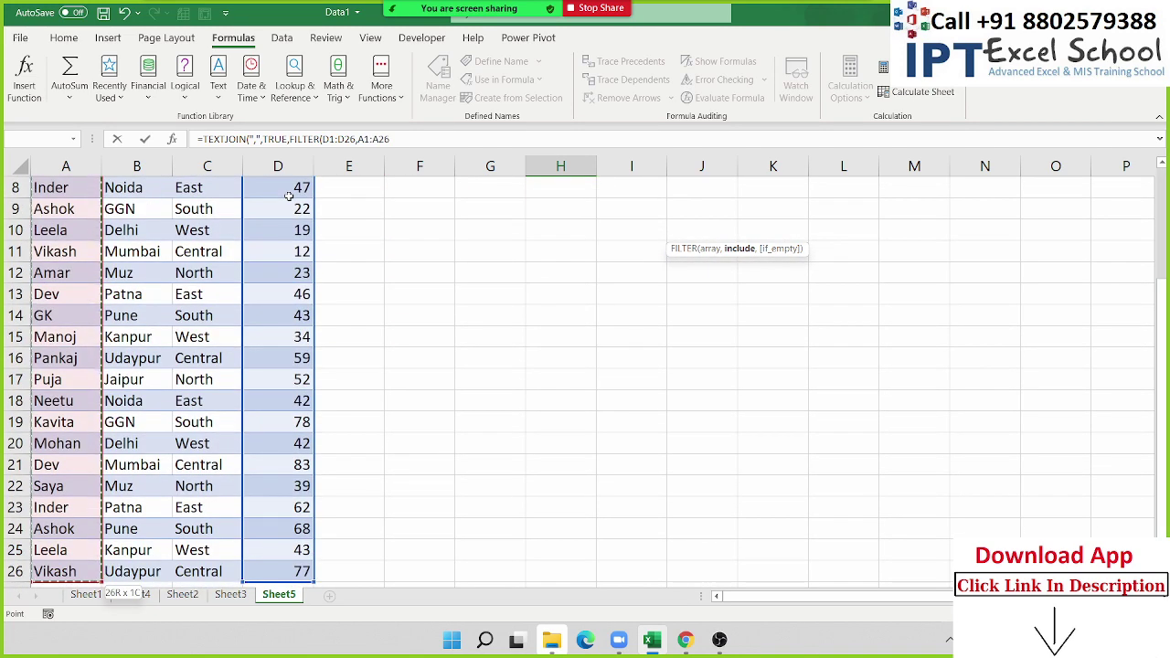
key("Up")
key("Up")
key("Left")
key("Left")
key("Left")
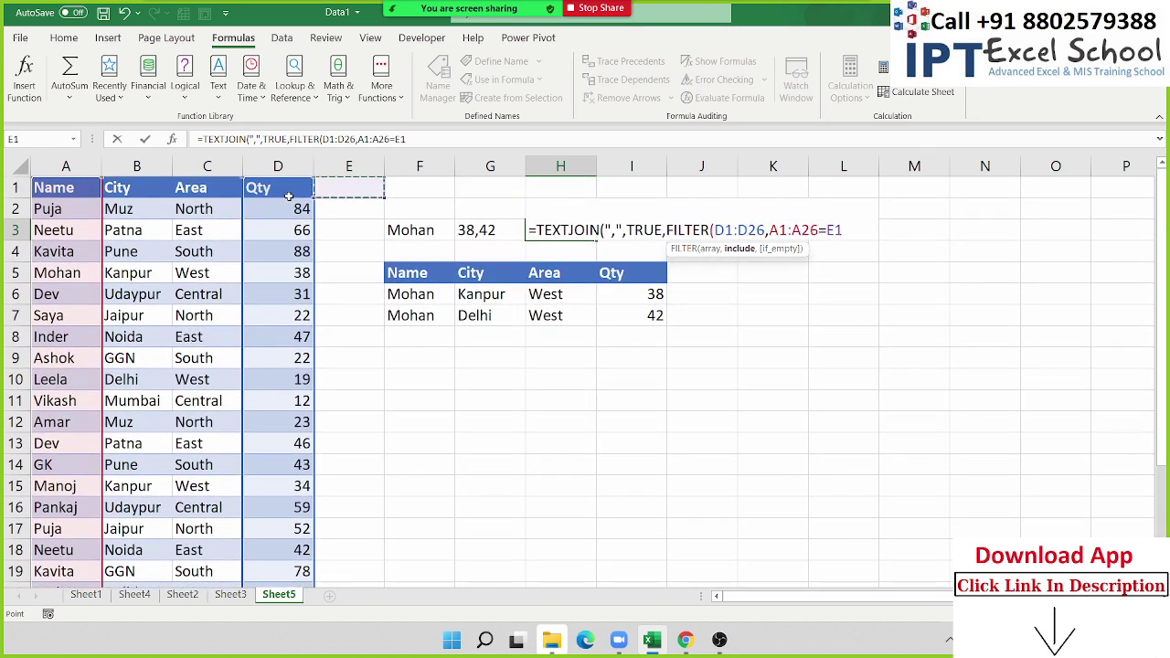
key("Down")
key("Down")
key("Right")
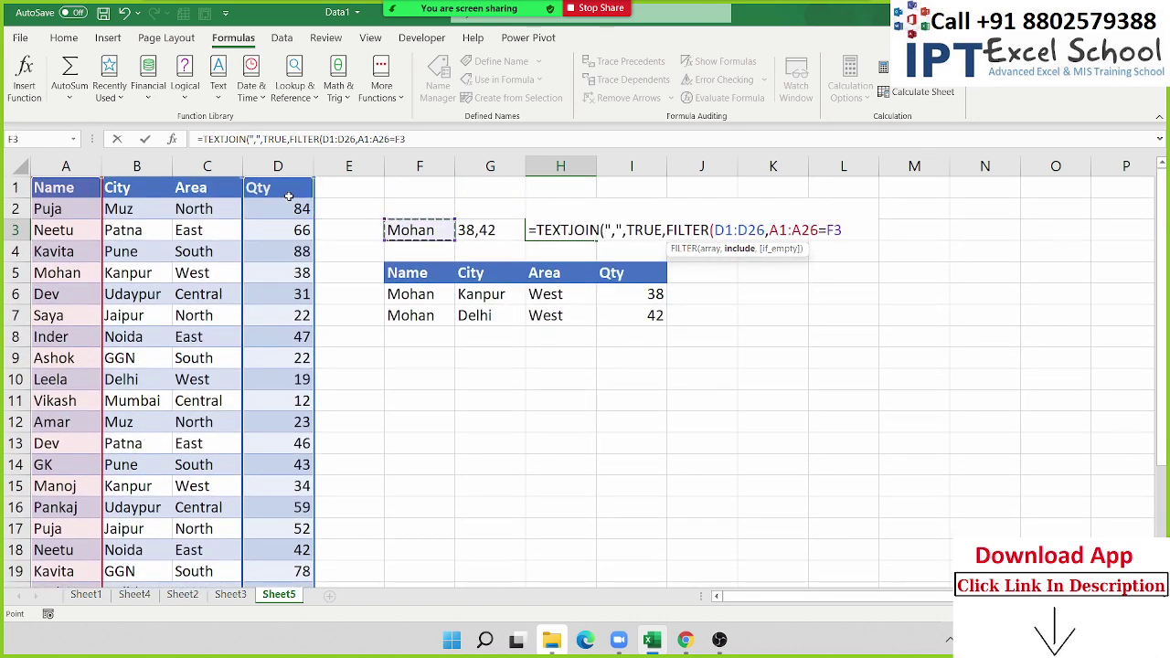
key("Return")
key("Return")
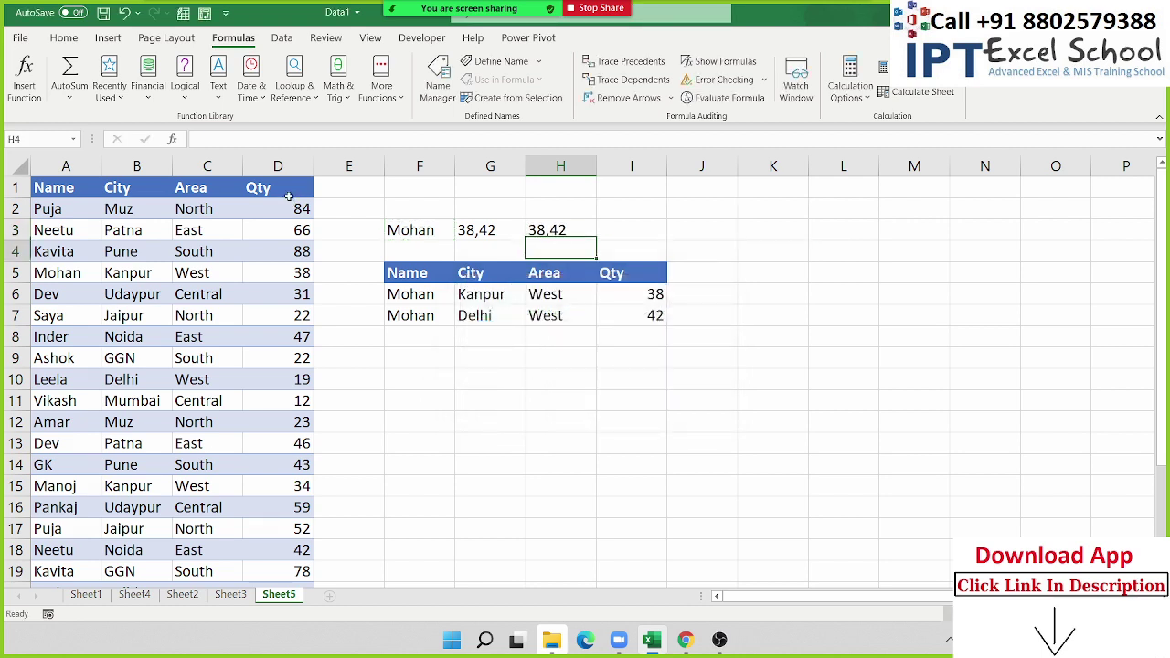
- Review H3's TEXTJOIN(FILTER) formula, highlighting its TRUE argument, and confirm it
key("Up")
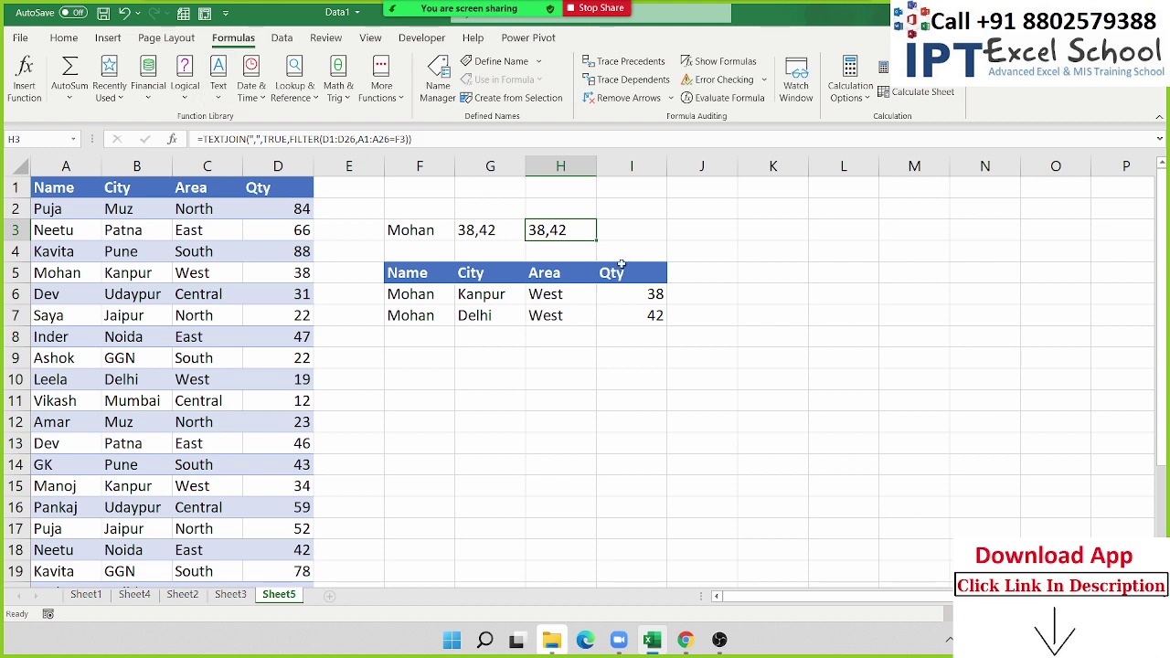
double_click(565, 231)
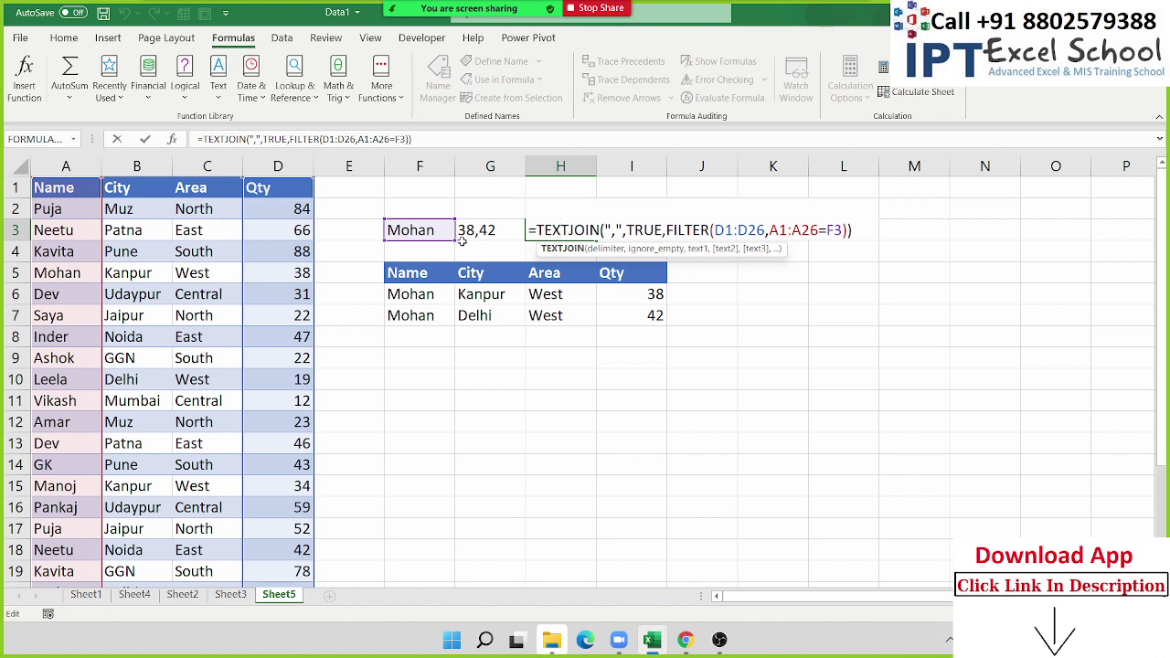
double_click(641, 224)
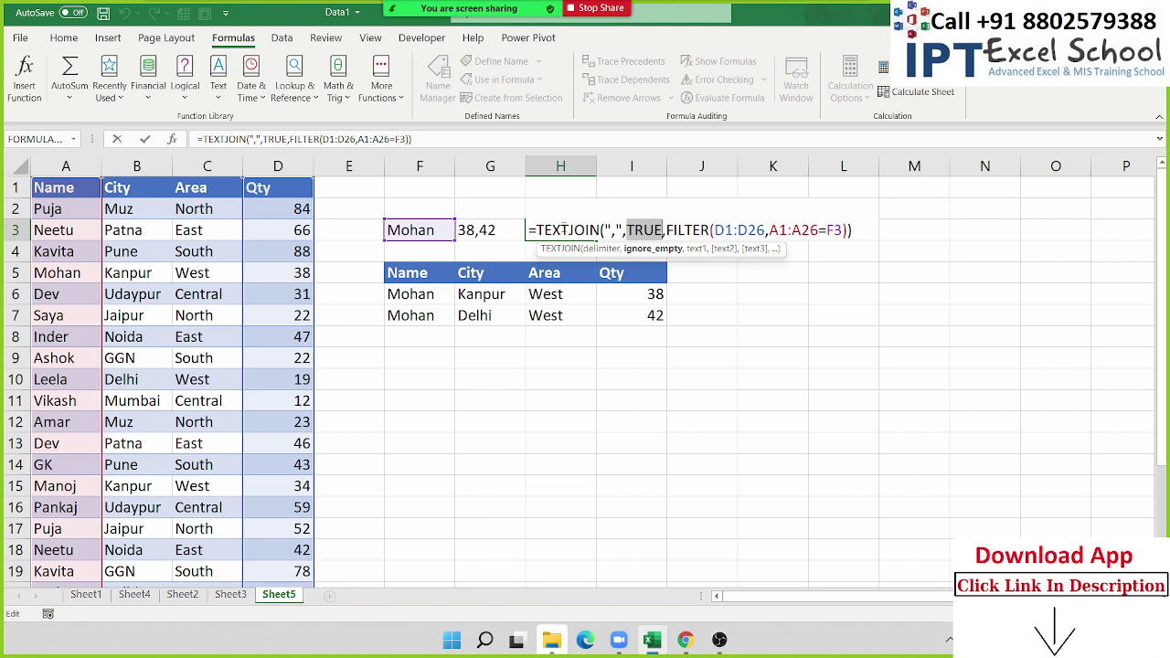
key("Return")
left_click(535, 373)
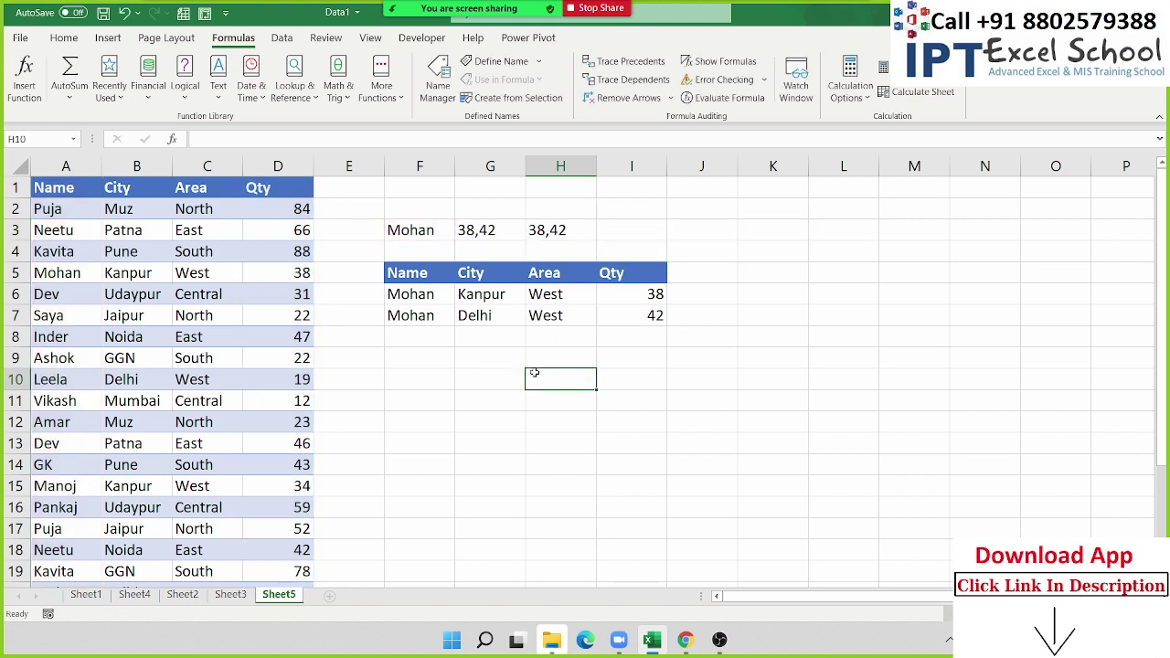
- Start H10 with =TEXTJOIN(",",TRUE, using autocomplete
type("=te")
key("Down")
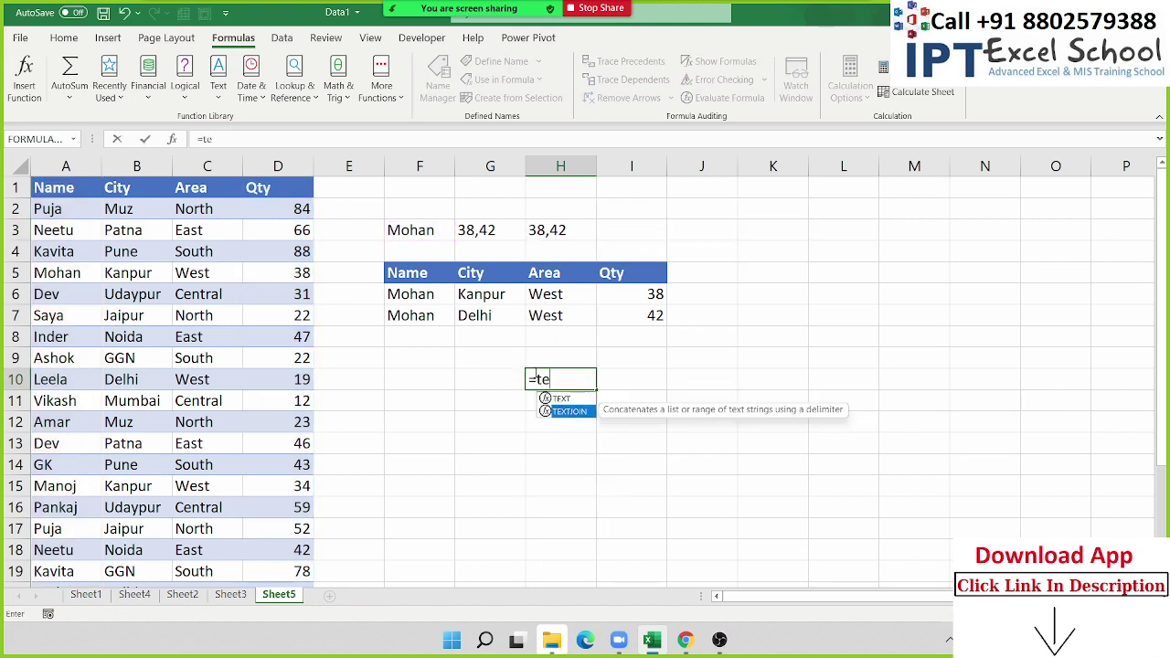
key("Tab")
type("\",\"")
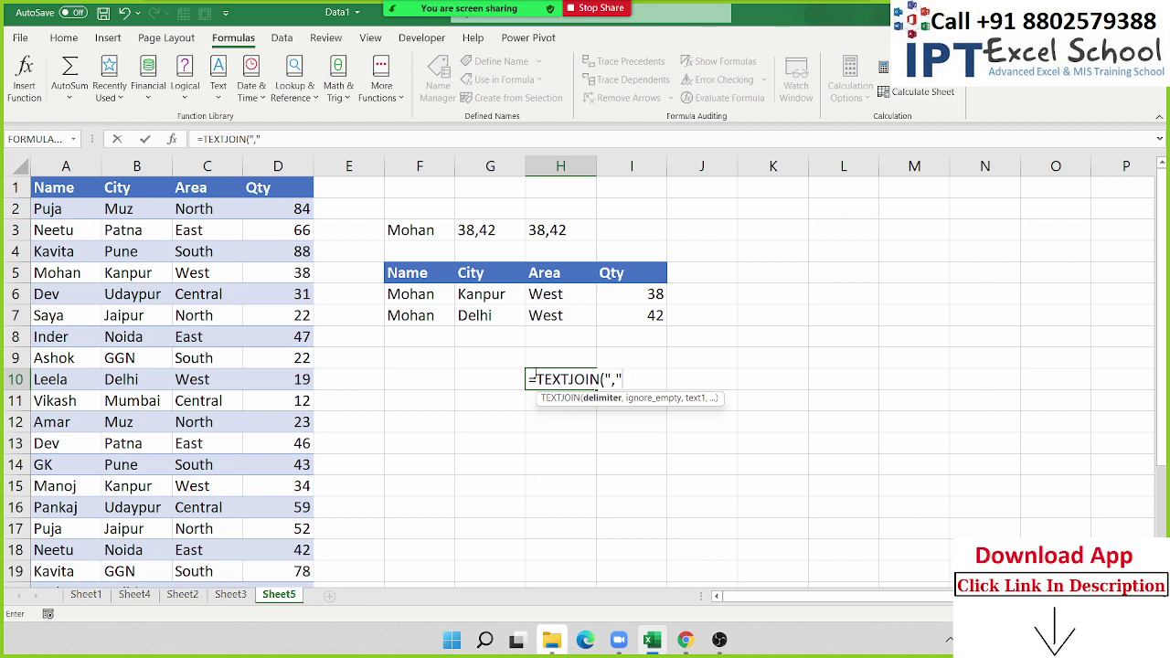
type(",")
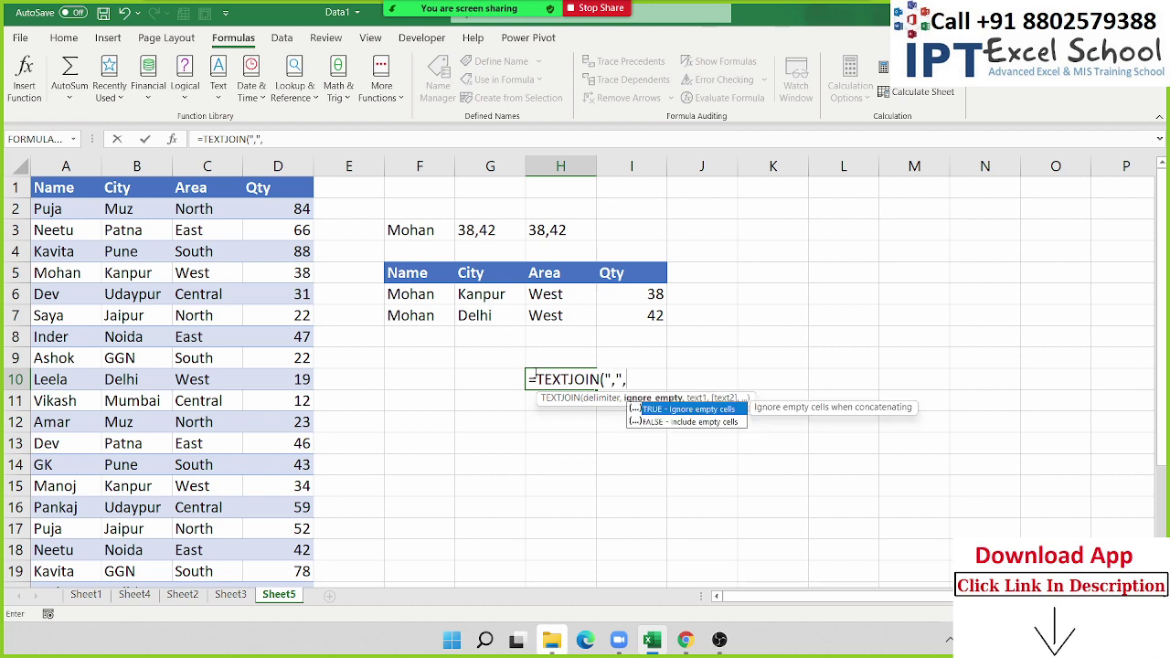
key("Tab")
left_click(610, 379)
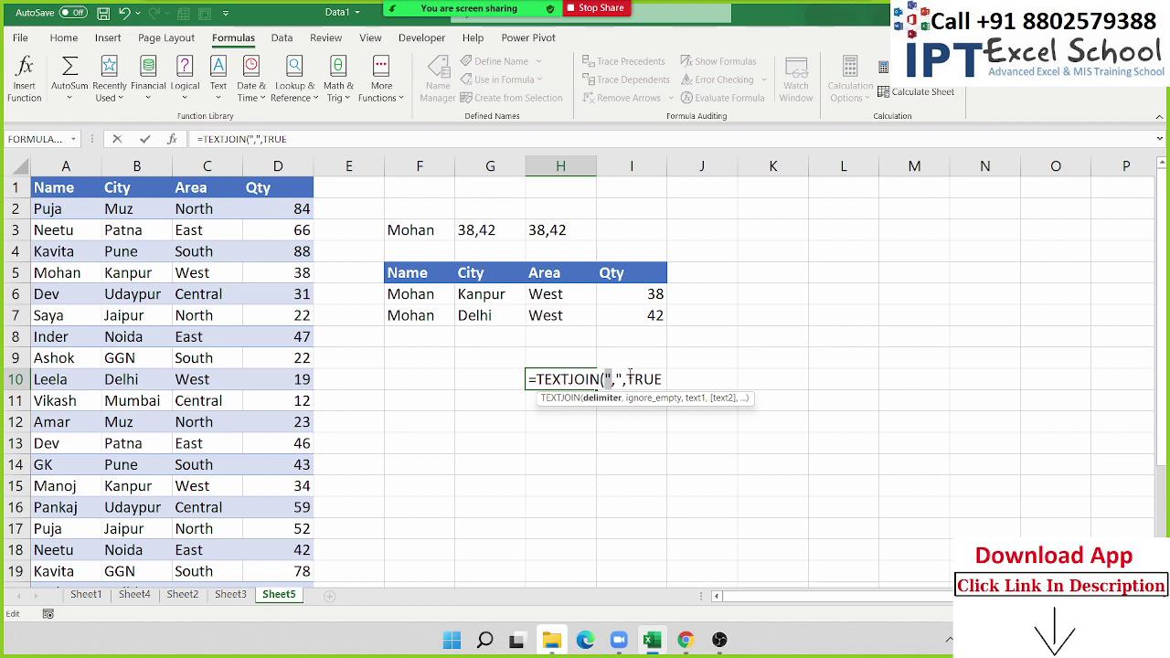
double_click(630, 378)
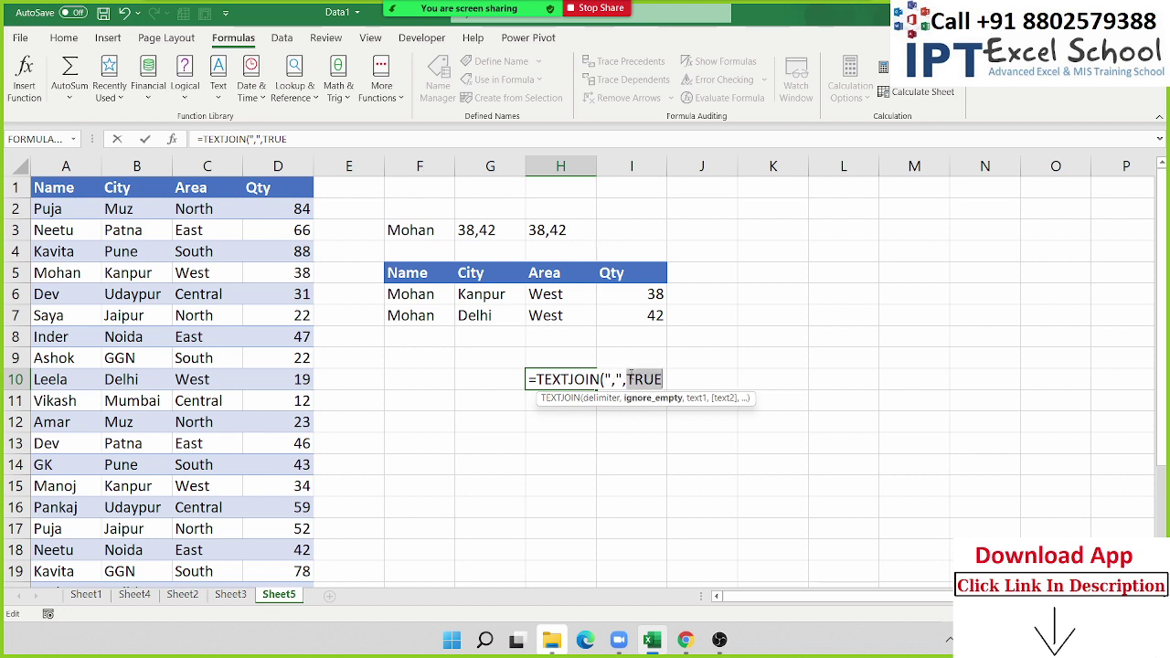
left_click(666, 378)
type(",")
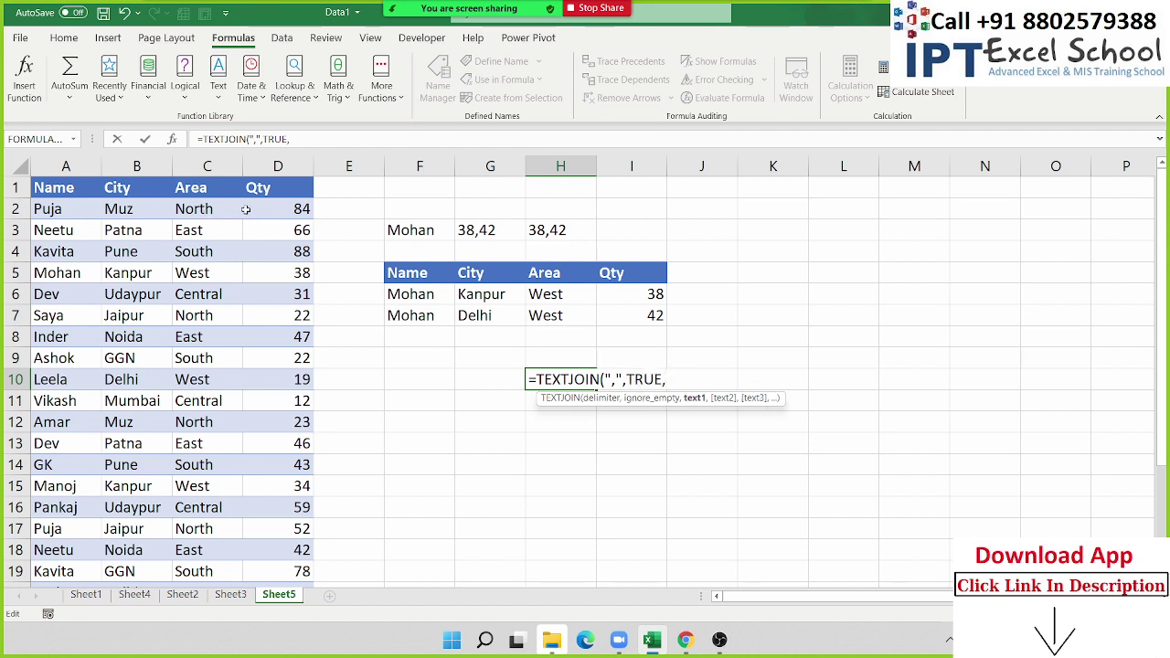
- Join the Area cells C2:C7, then clear South from C4
left_click_drag(210, 209, 192, 312)
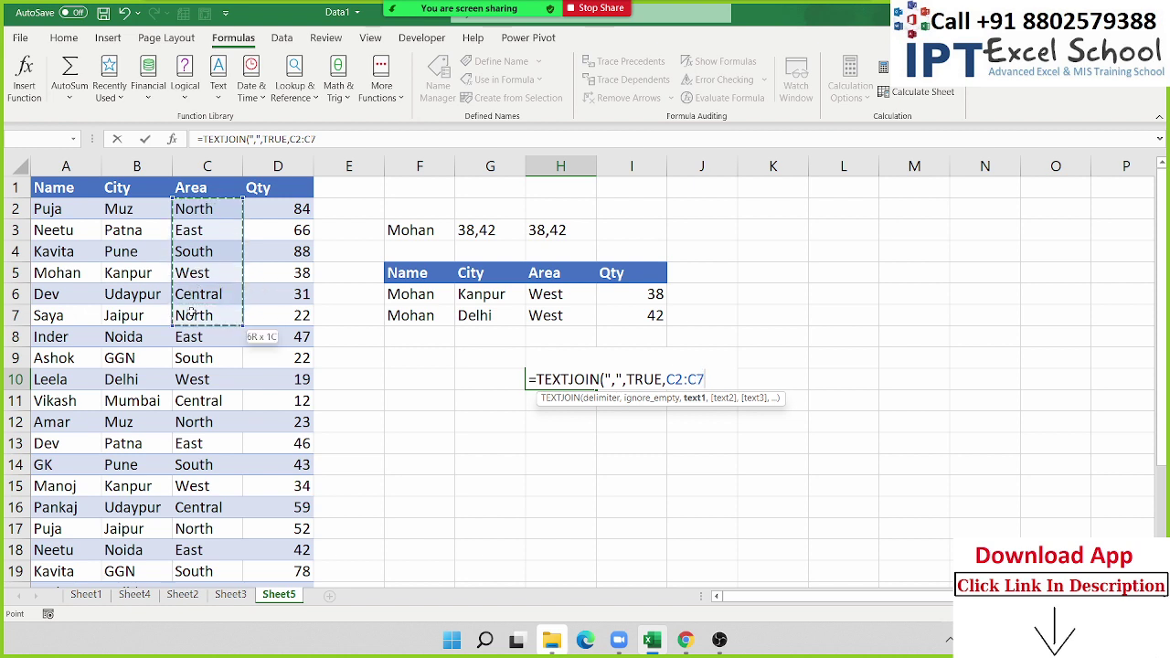
key("Return")
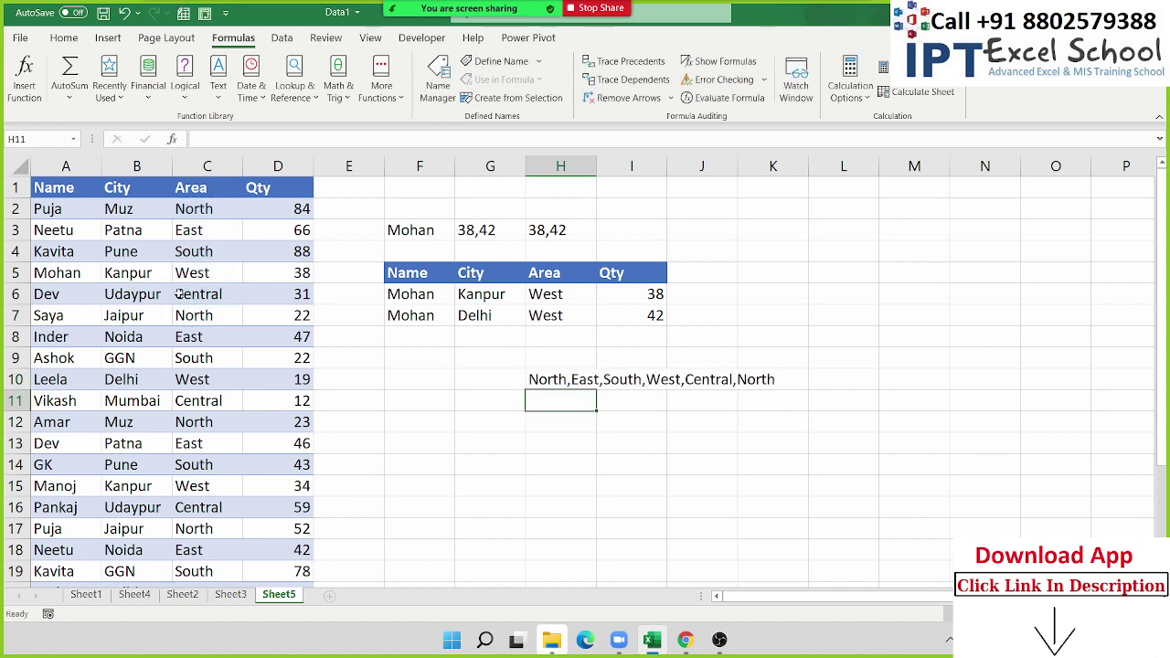
left_click(181, 254)
key("Delete")
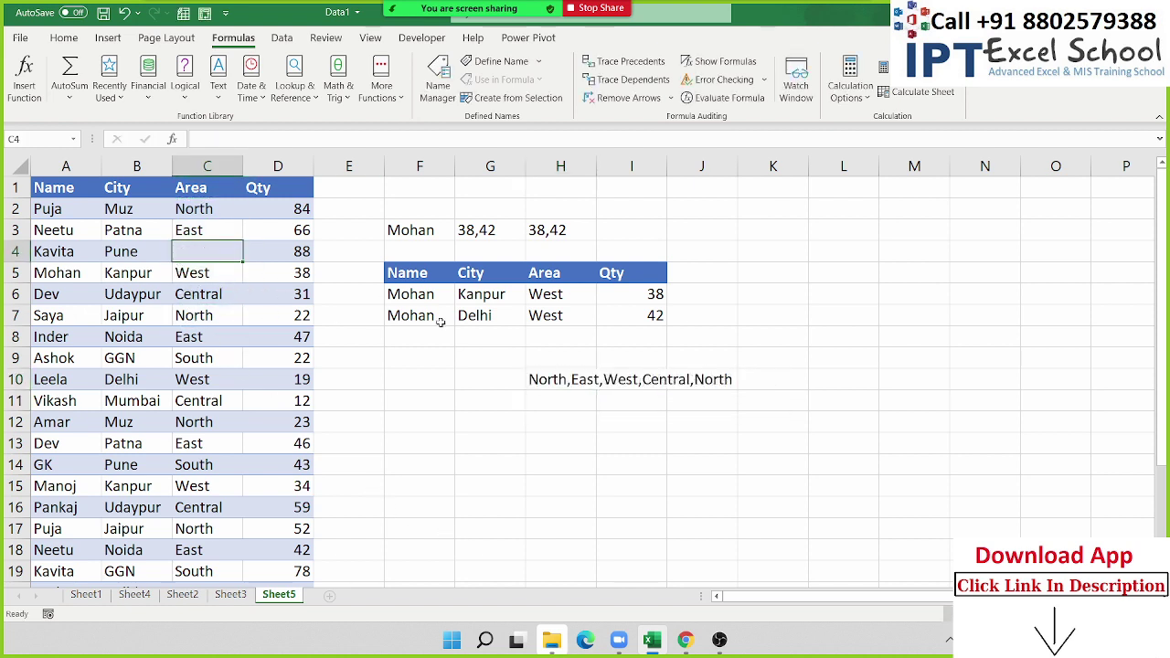
double_click(568, 377)
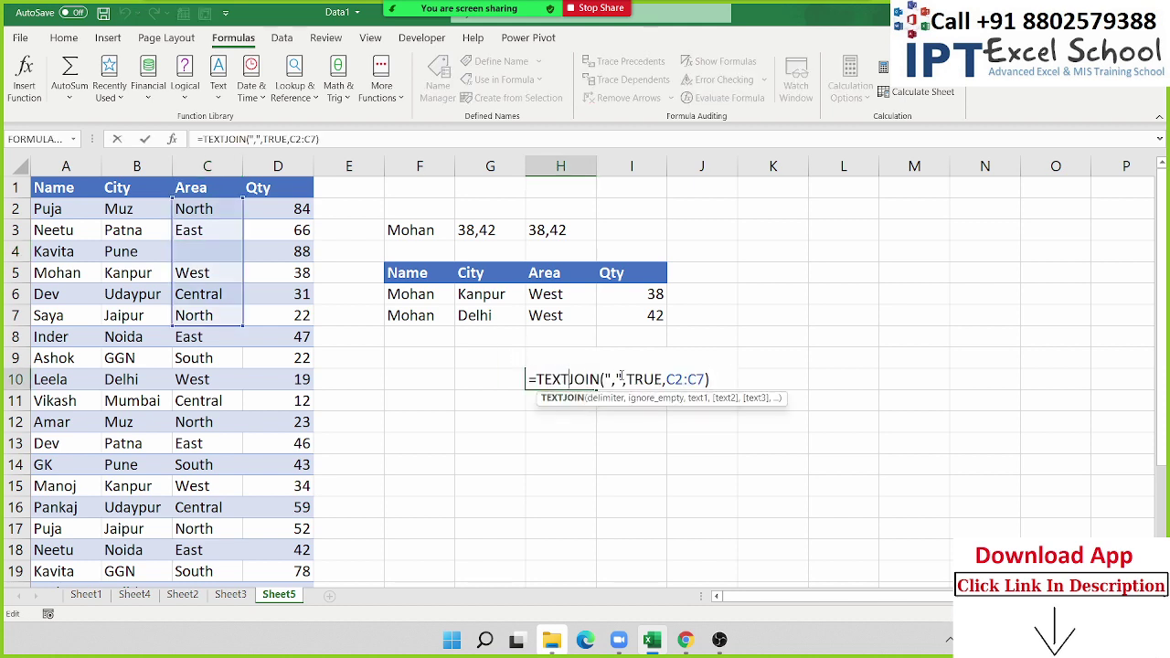
double_click(642, 379)
type("fals")
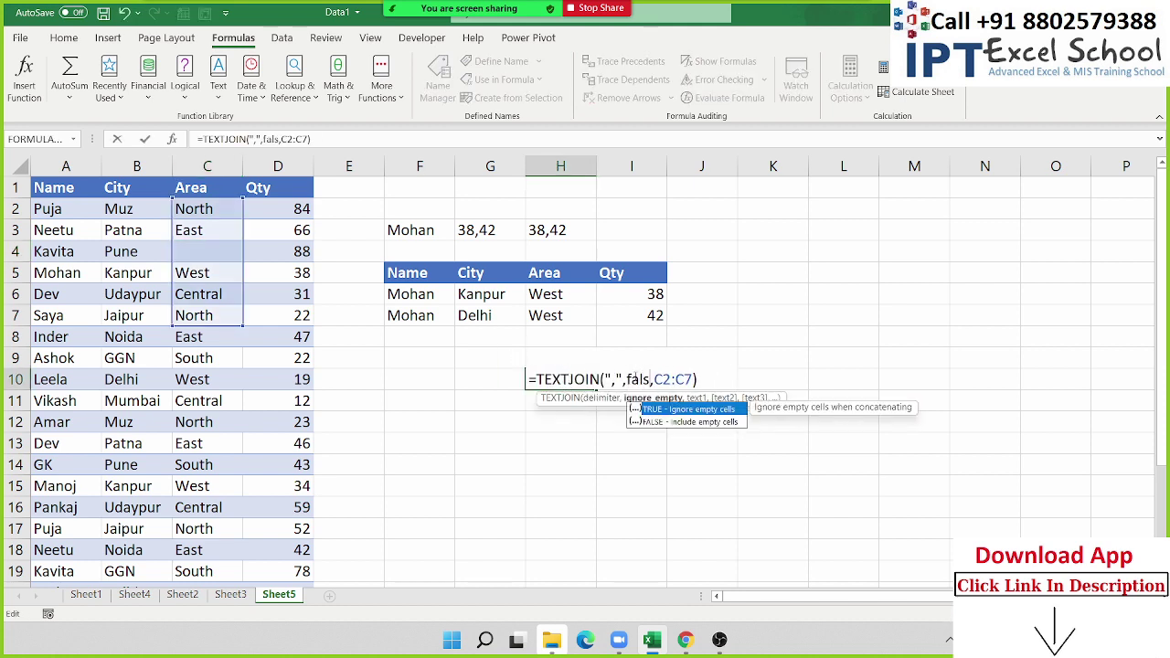
type("e")
double_click(640, 378)
type("TRUE")
key("Return")
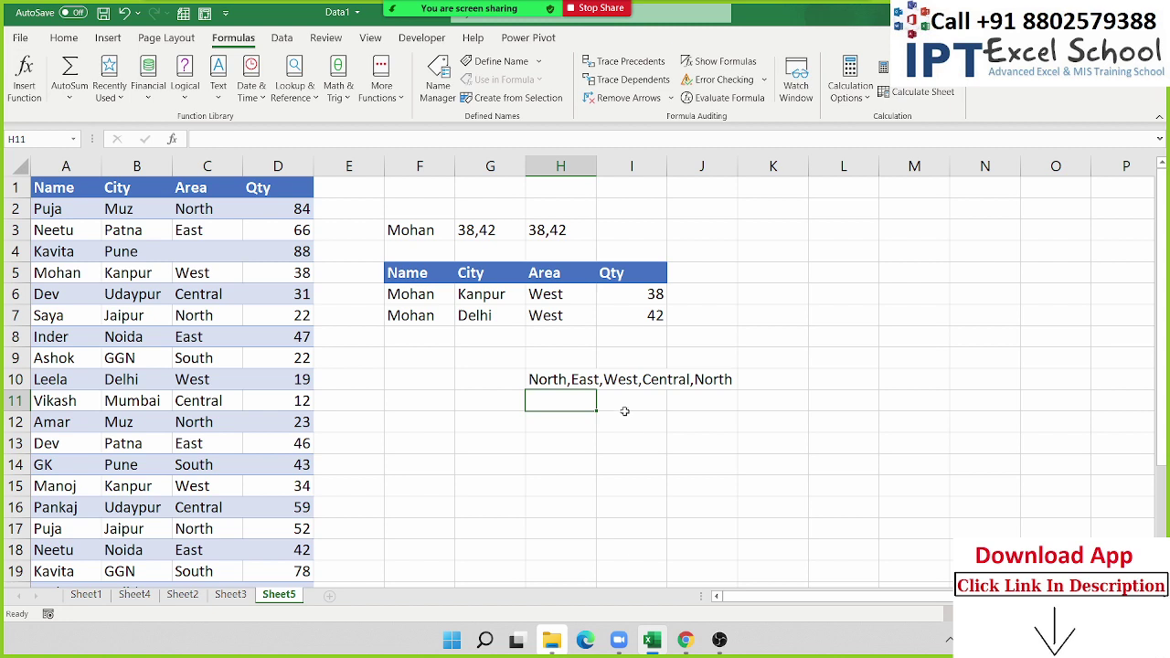
double_click(567, 384)
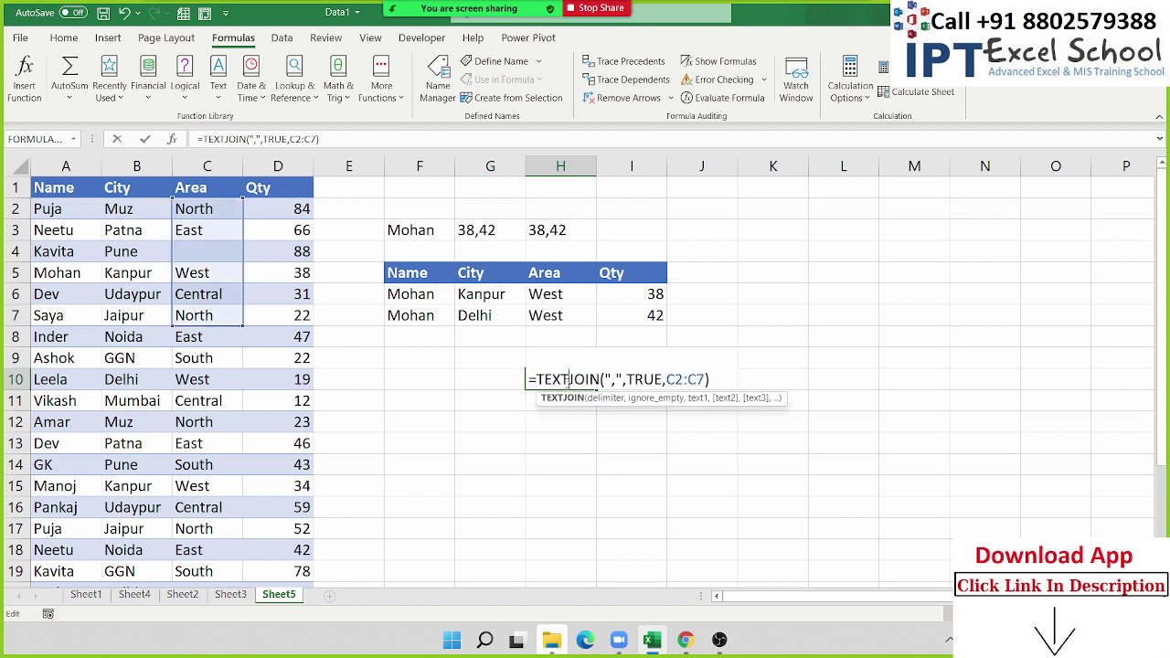
double_click(642, 379)
type("fa")
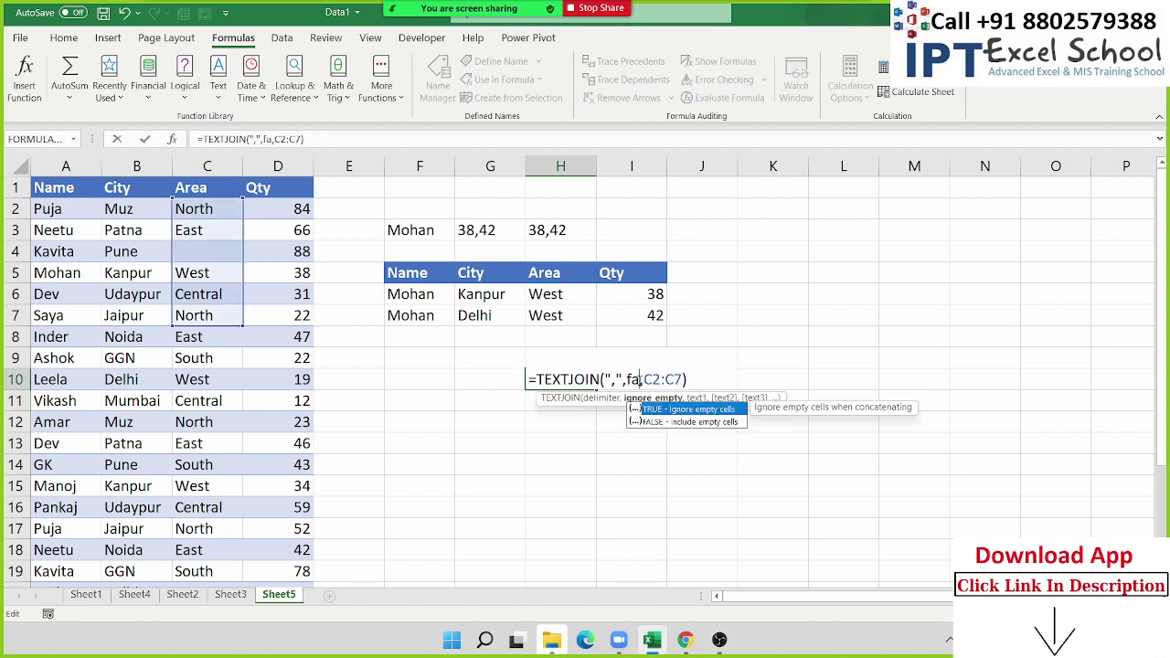
type("ls")
key("Tab")
key("Return")
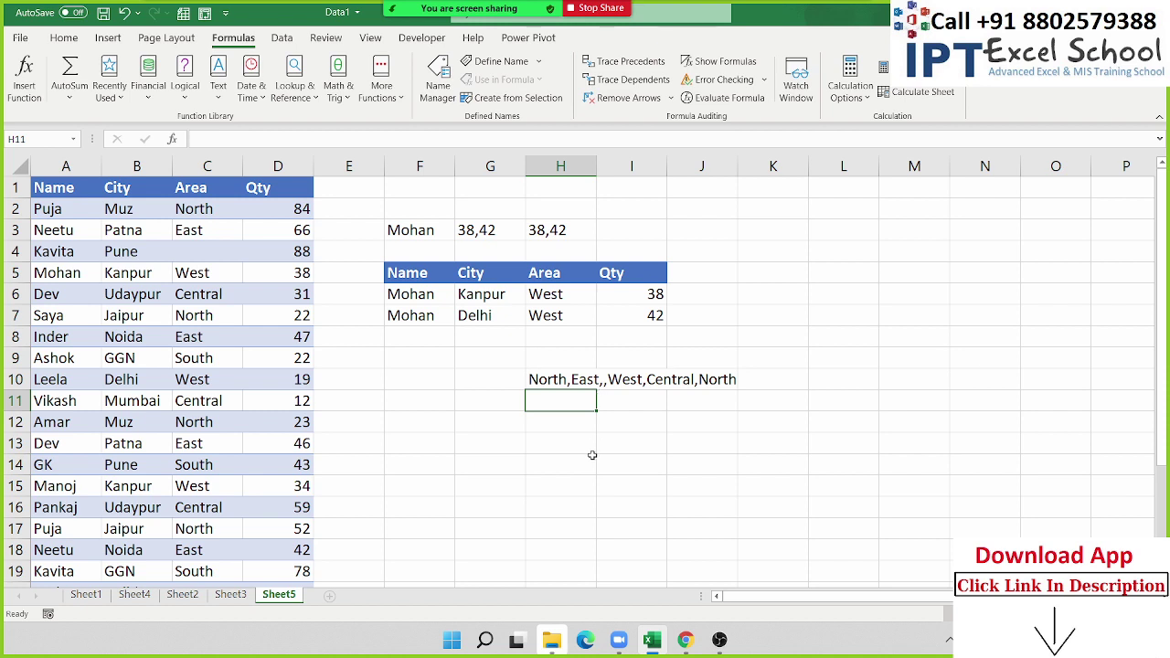
key("ctrl+z")
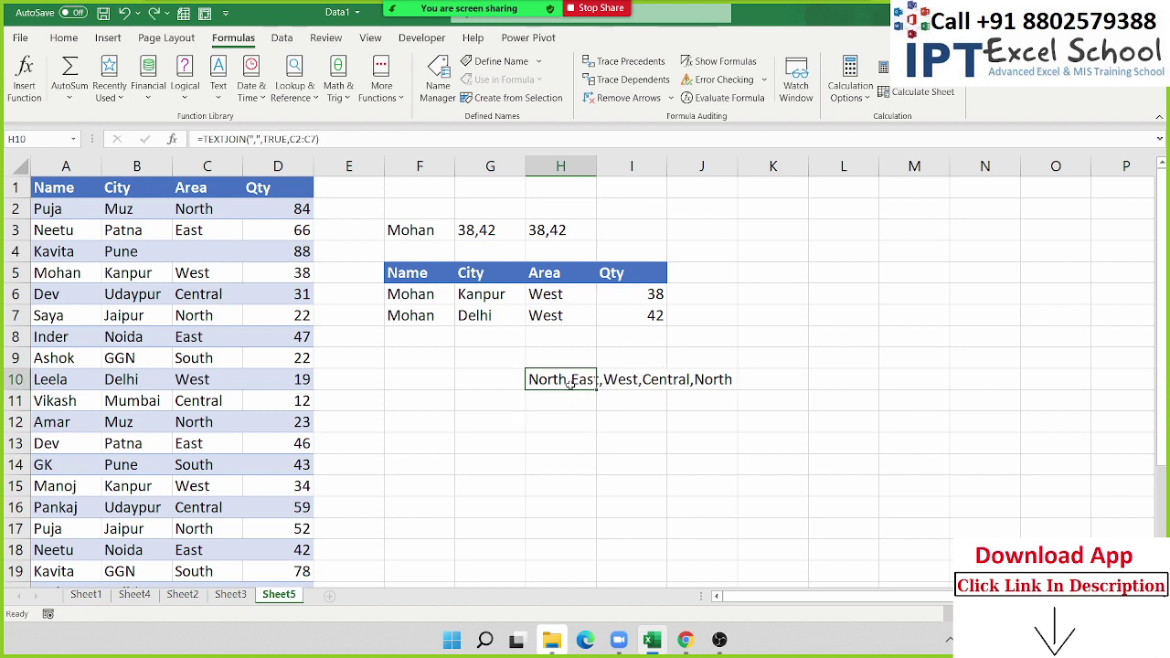
double_click(569, 382)
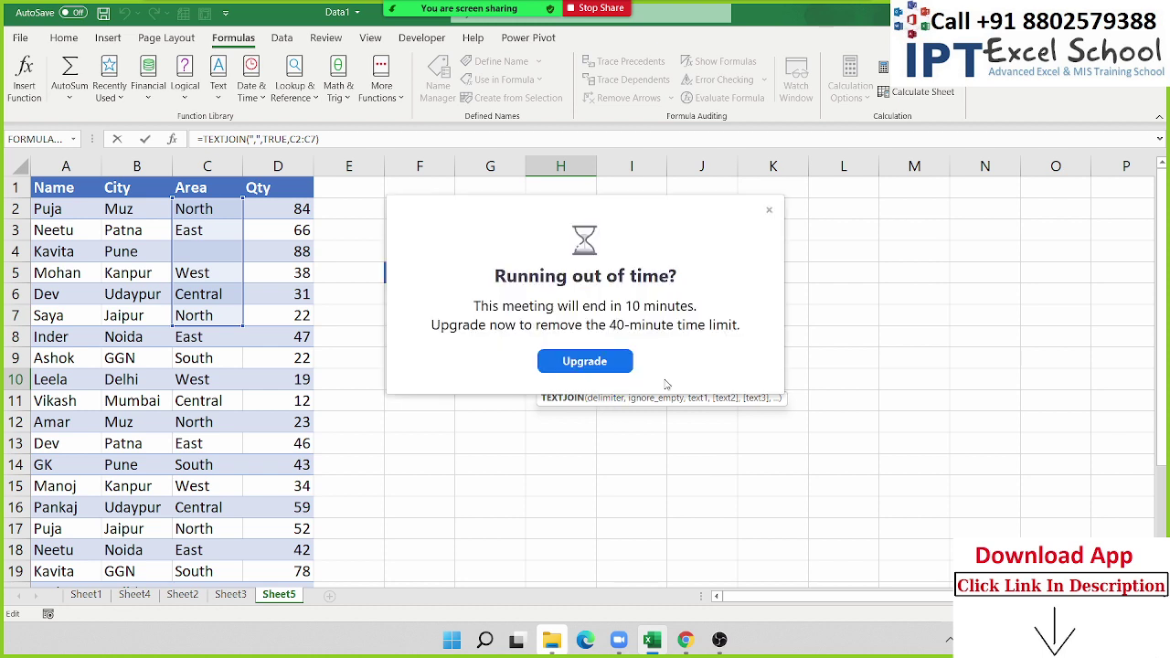
left_click(764, 213)
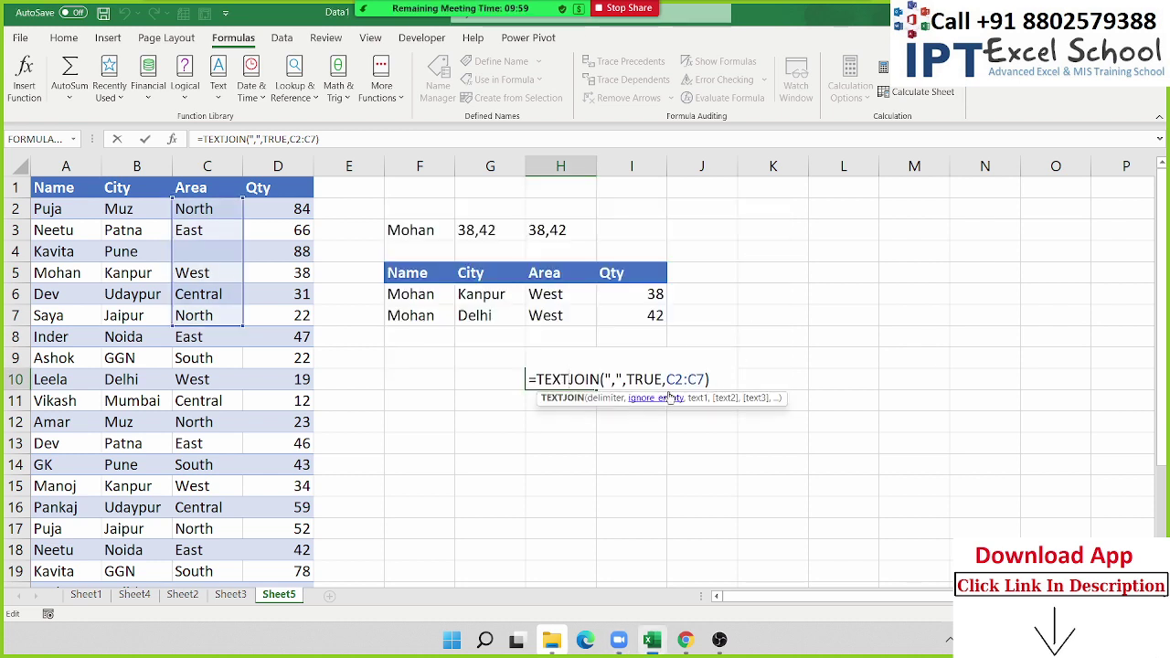
left_click_drag(667, 379, 707, 379)
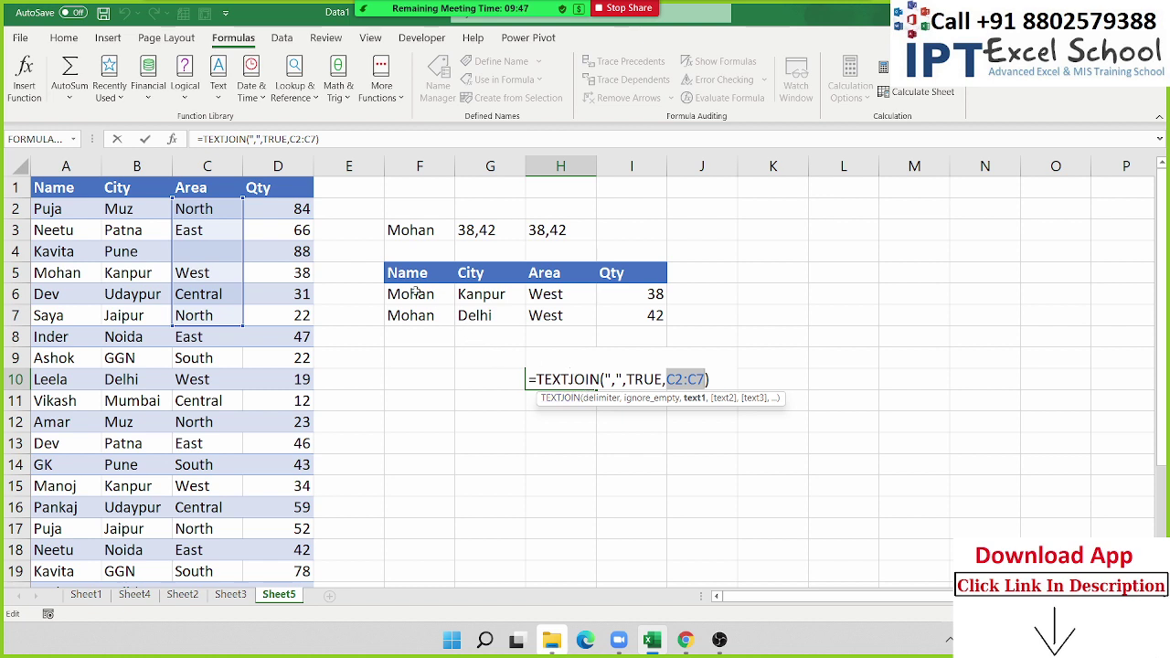
key("Return")
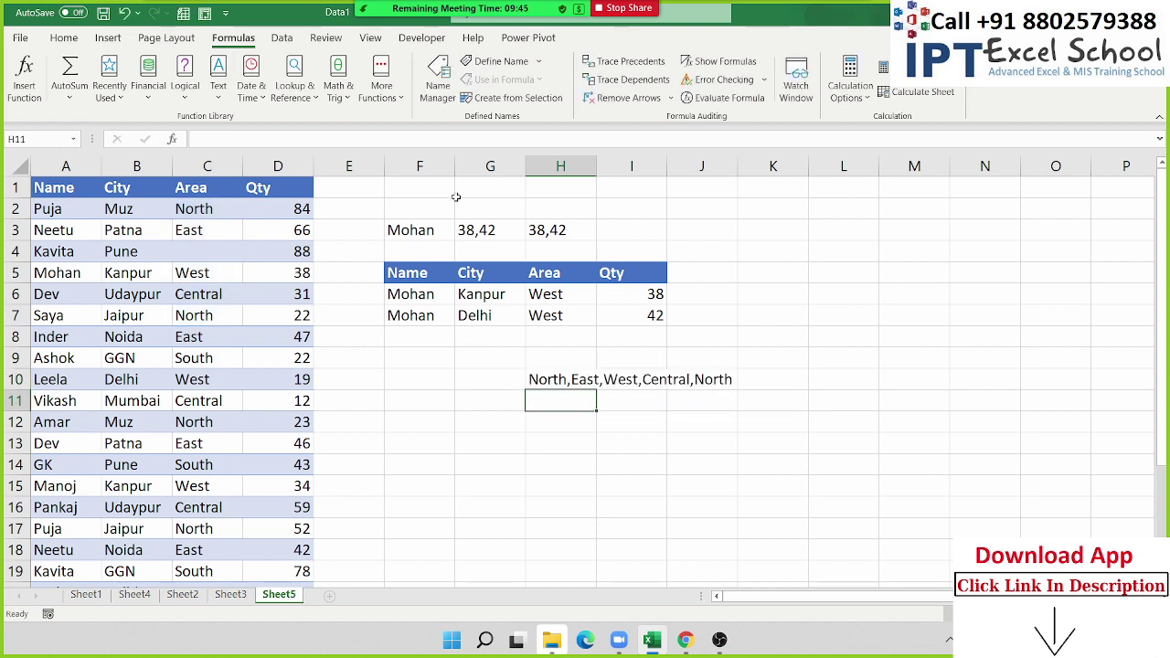
left_click(474, 227)
double_click(474, 227)
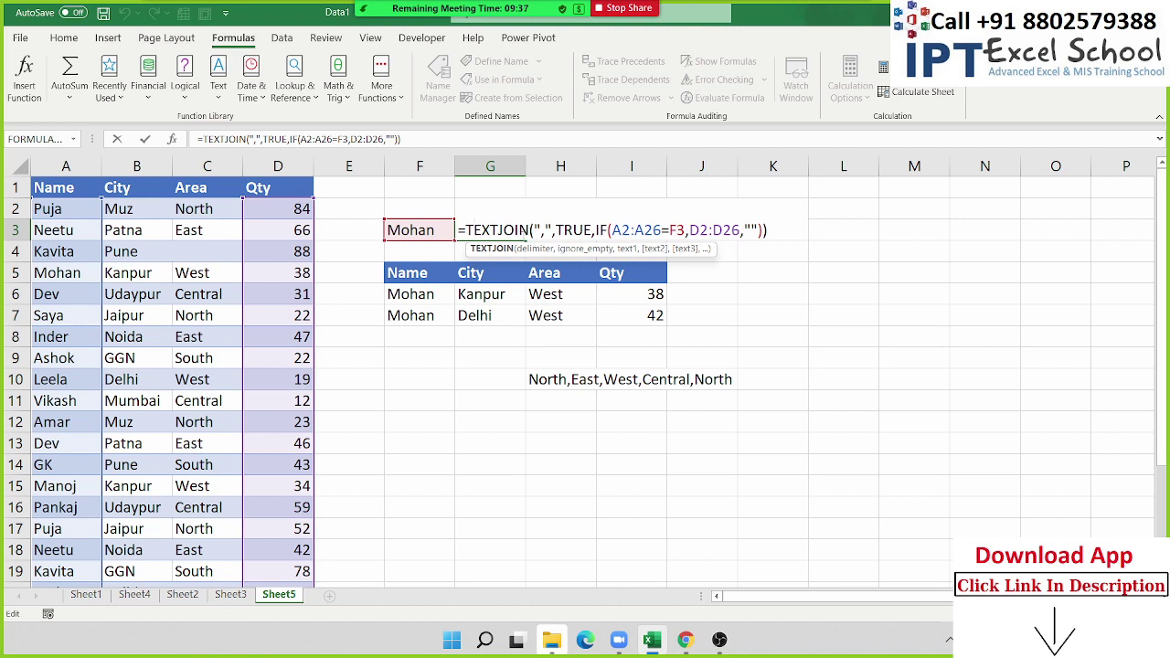
key("Return")
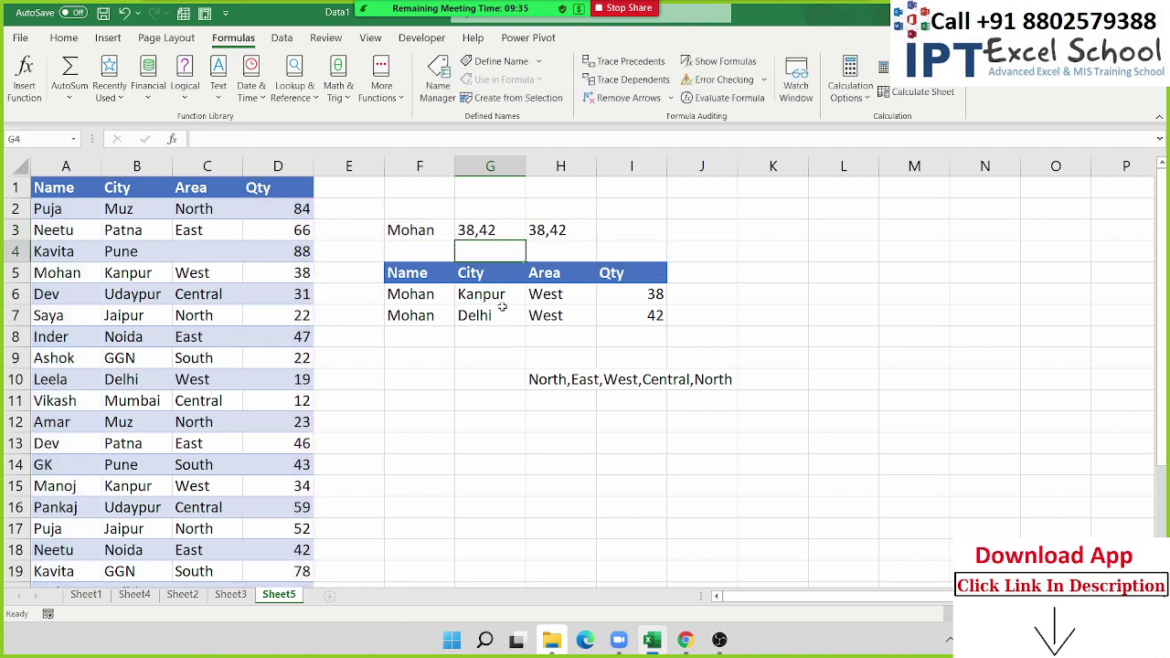
double_click(565, 233)
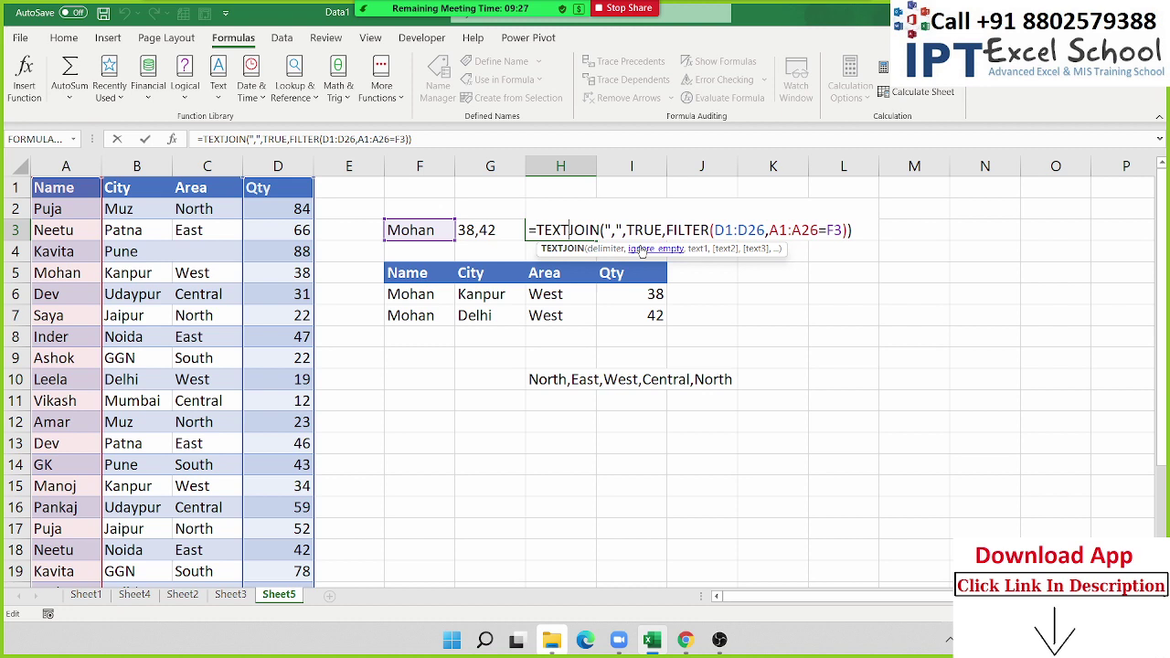
key("Return")
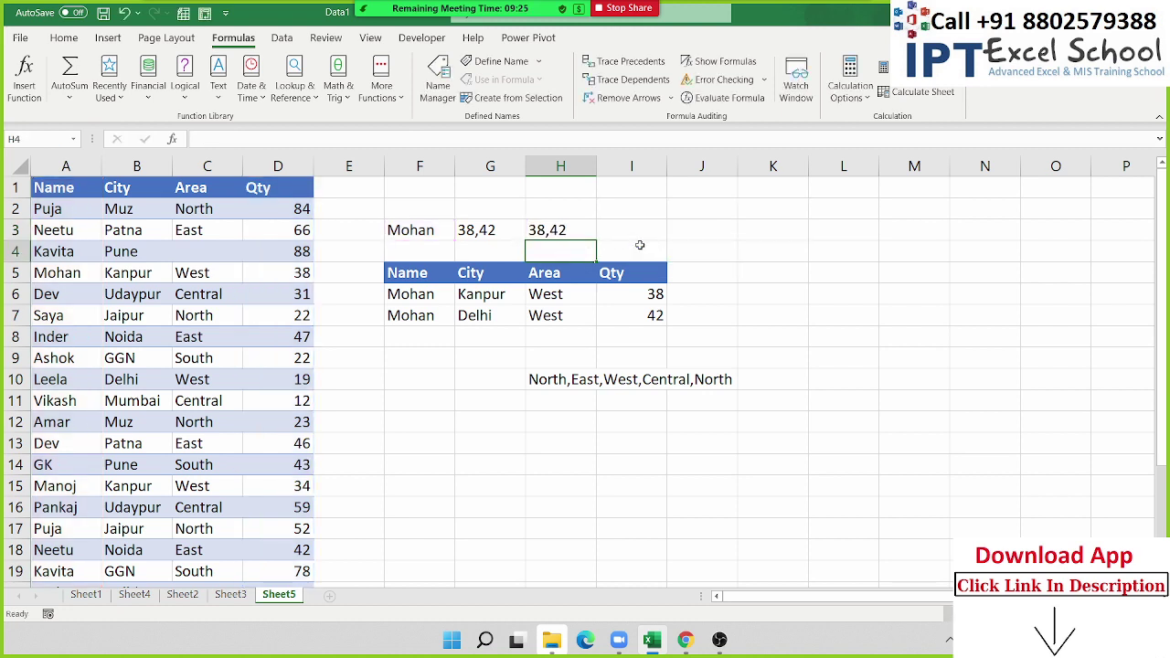